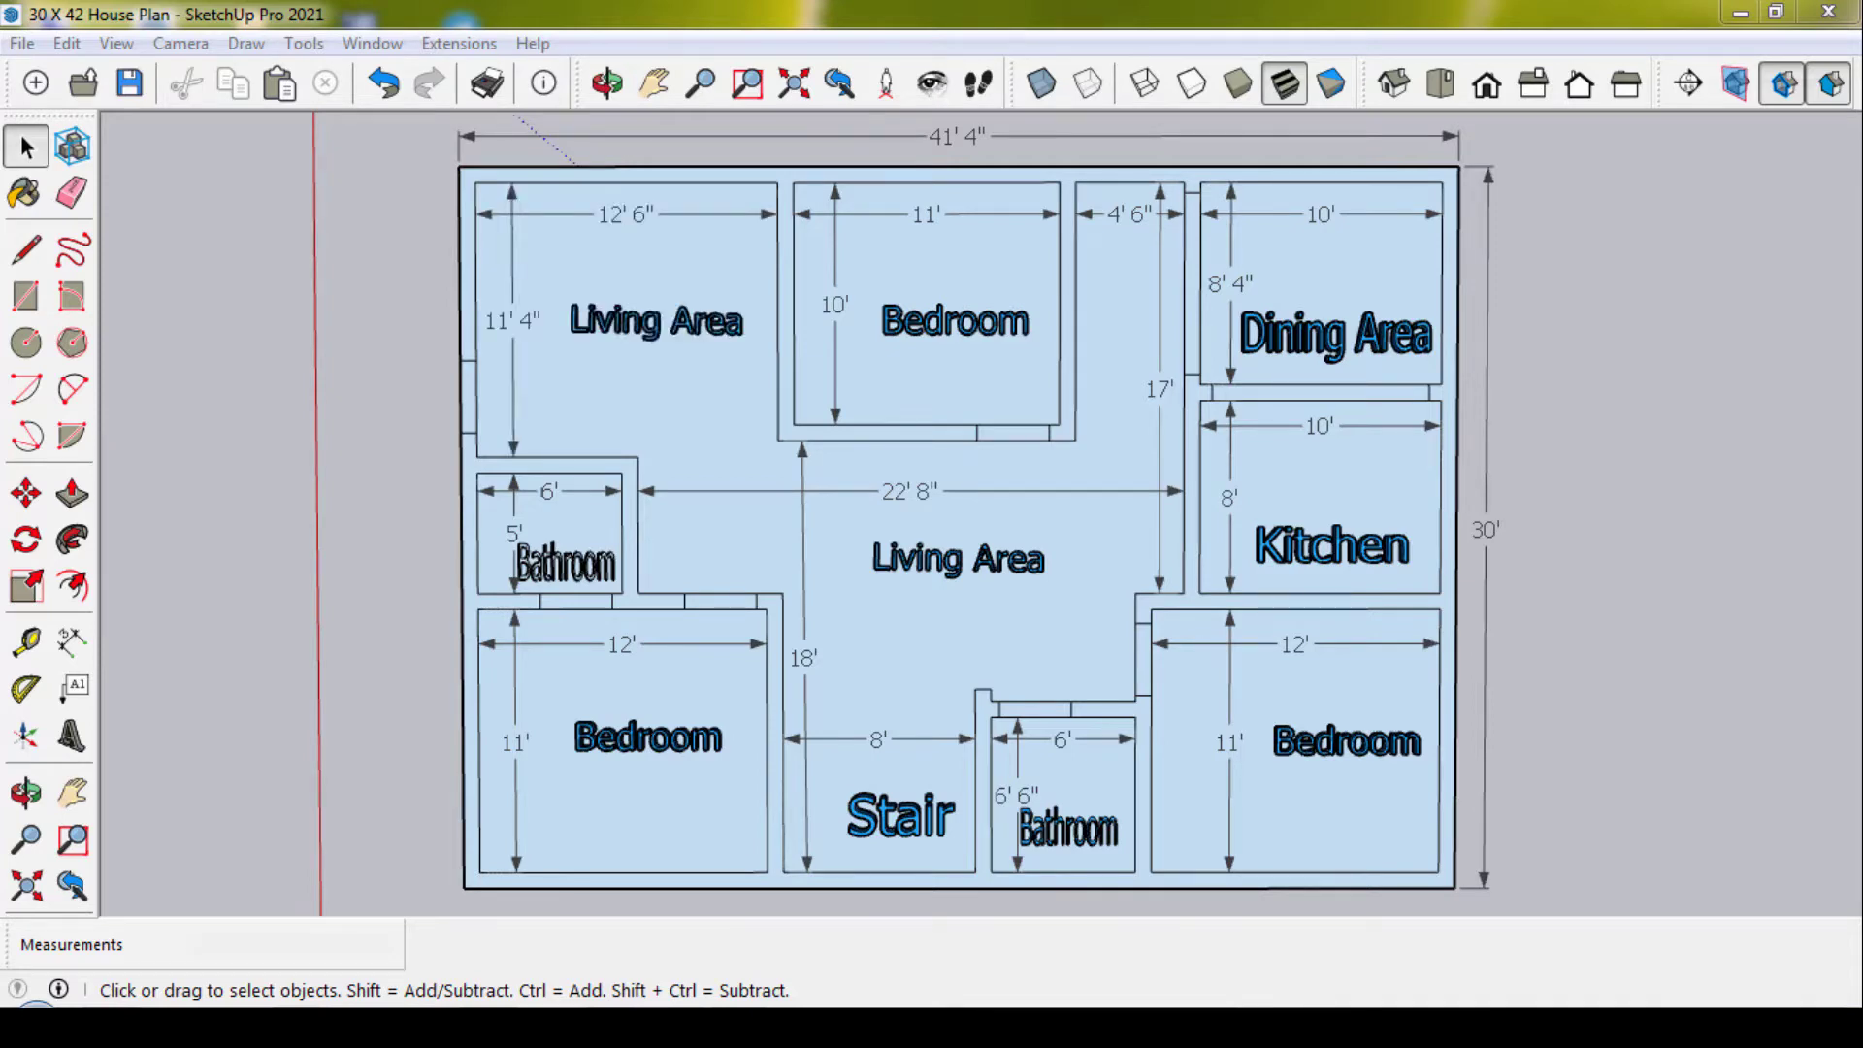
Tilt the floor plan into perspective and pan until the Stair and Bathroom show.
left_click(605, 87)
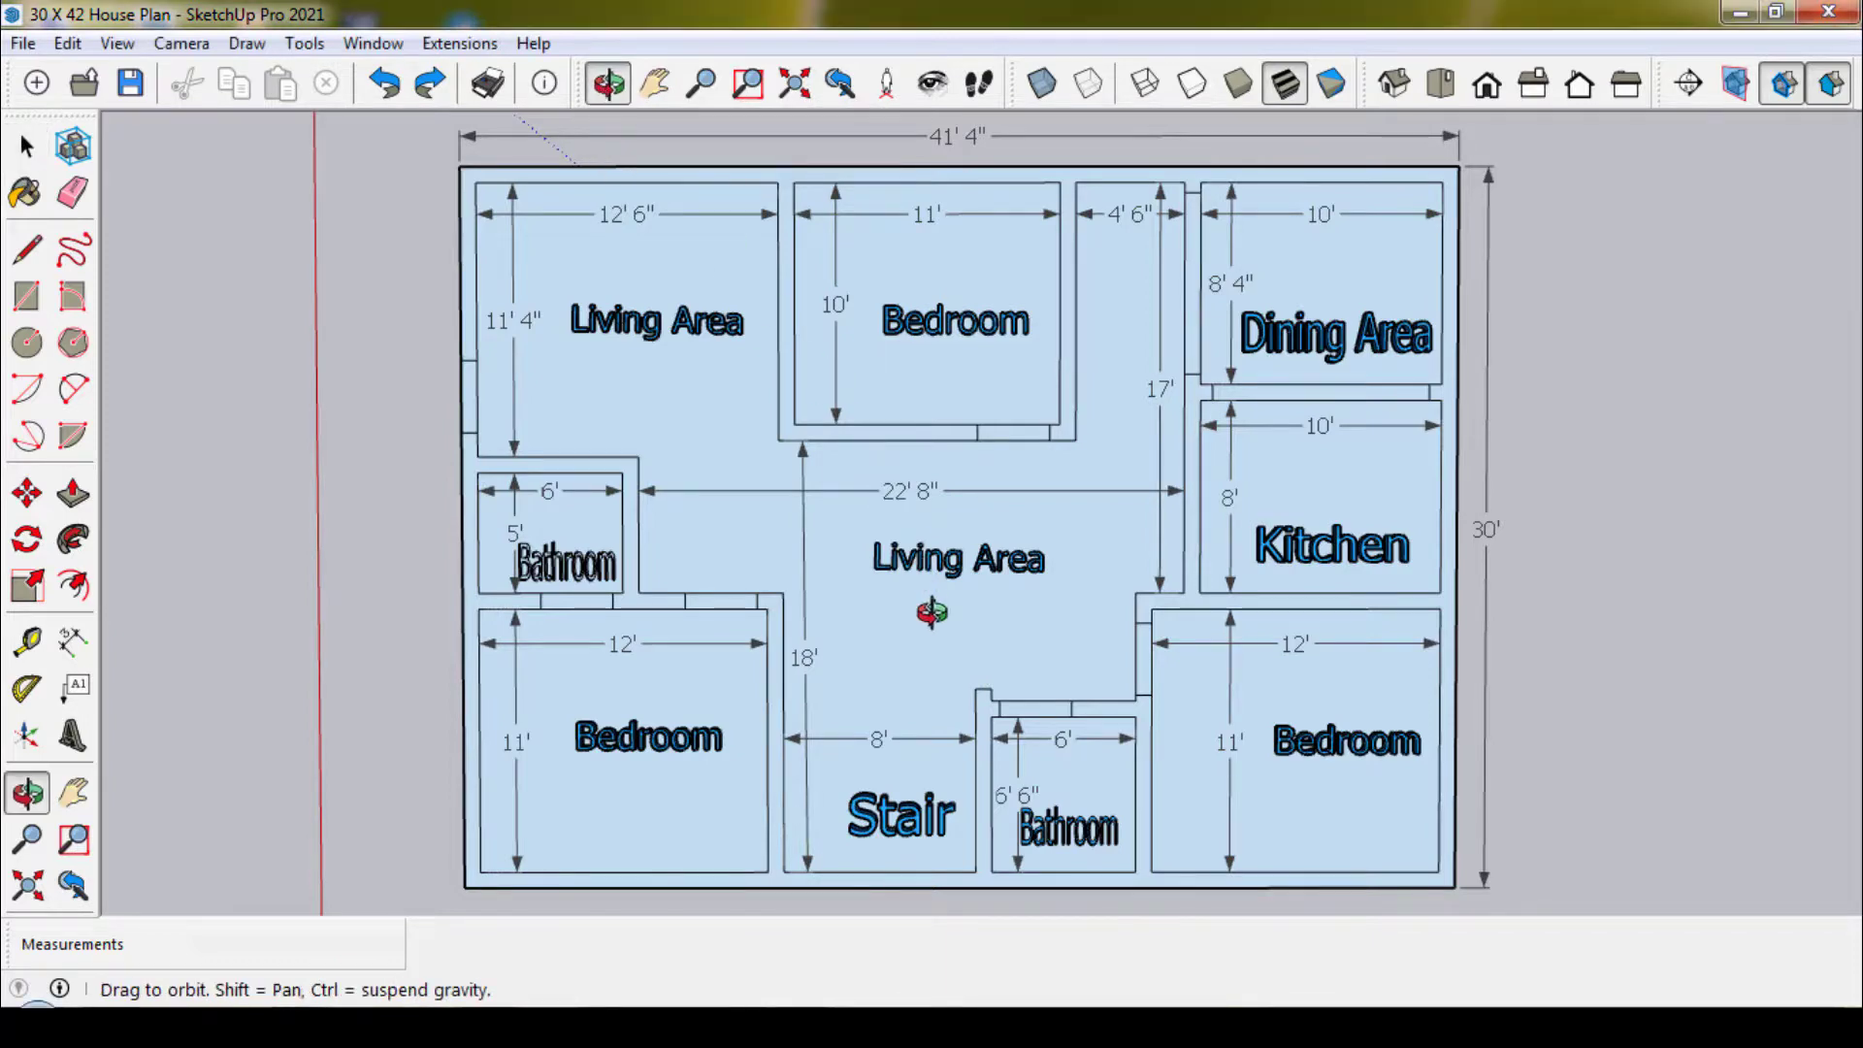
mouse_move(933, 612)
left_mouse_down()
mouse_move(894, 568)
mouse_move(934, 272)
left_mouse_up()
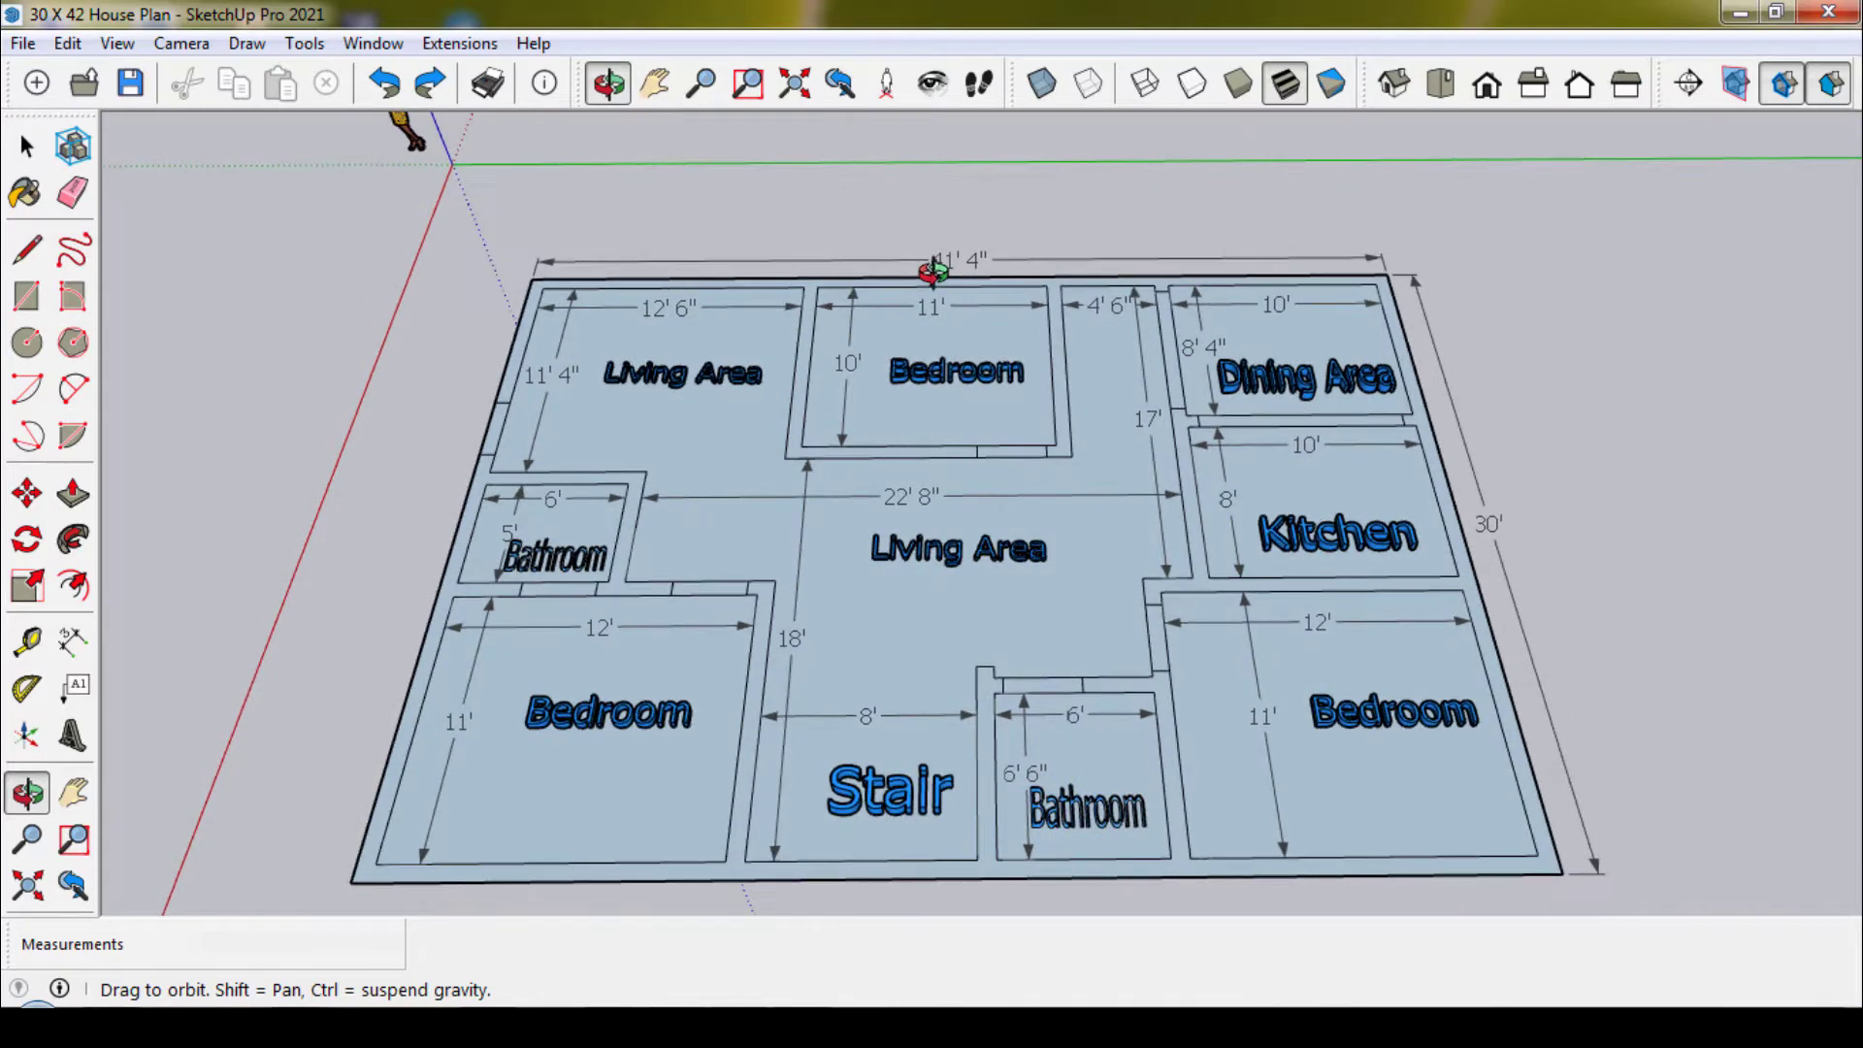
scroll(934, 272, "up", 2)
scroll(933, 271, "up", 2)
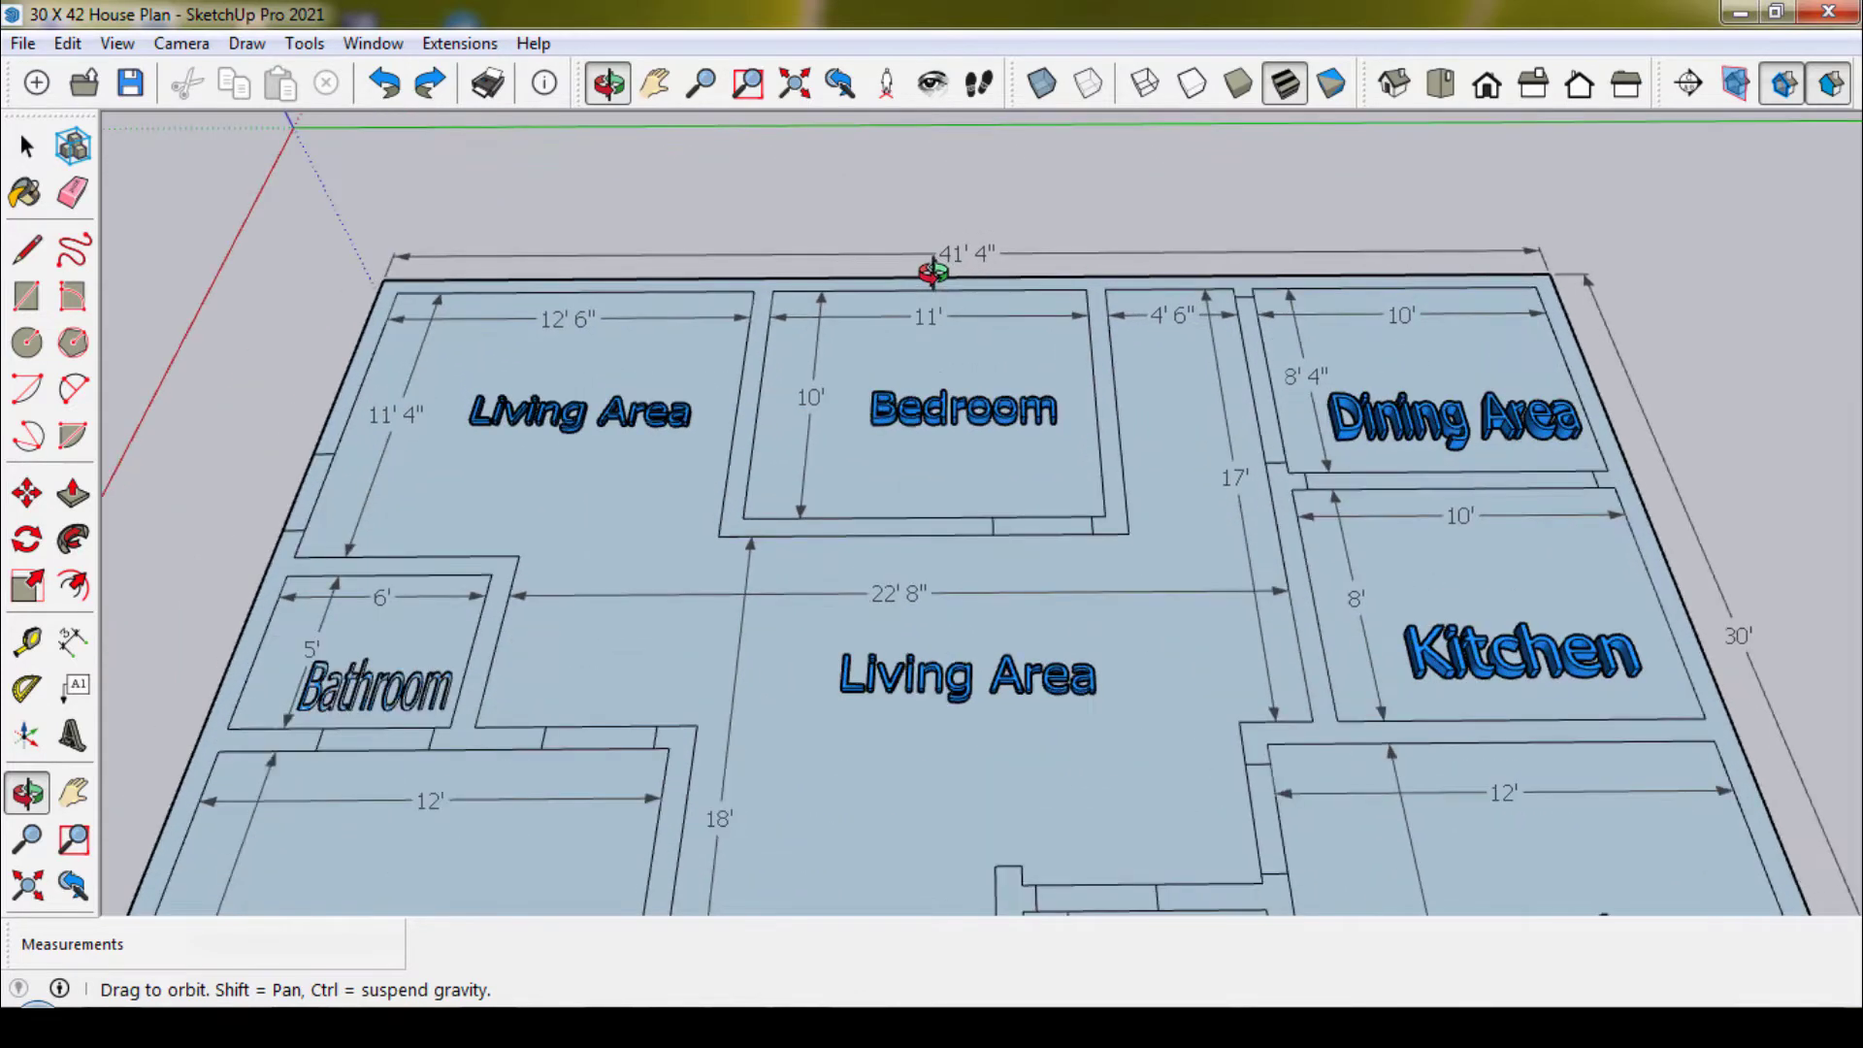
scroll(933, 271, "up", 2)
left_click(659, 82)
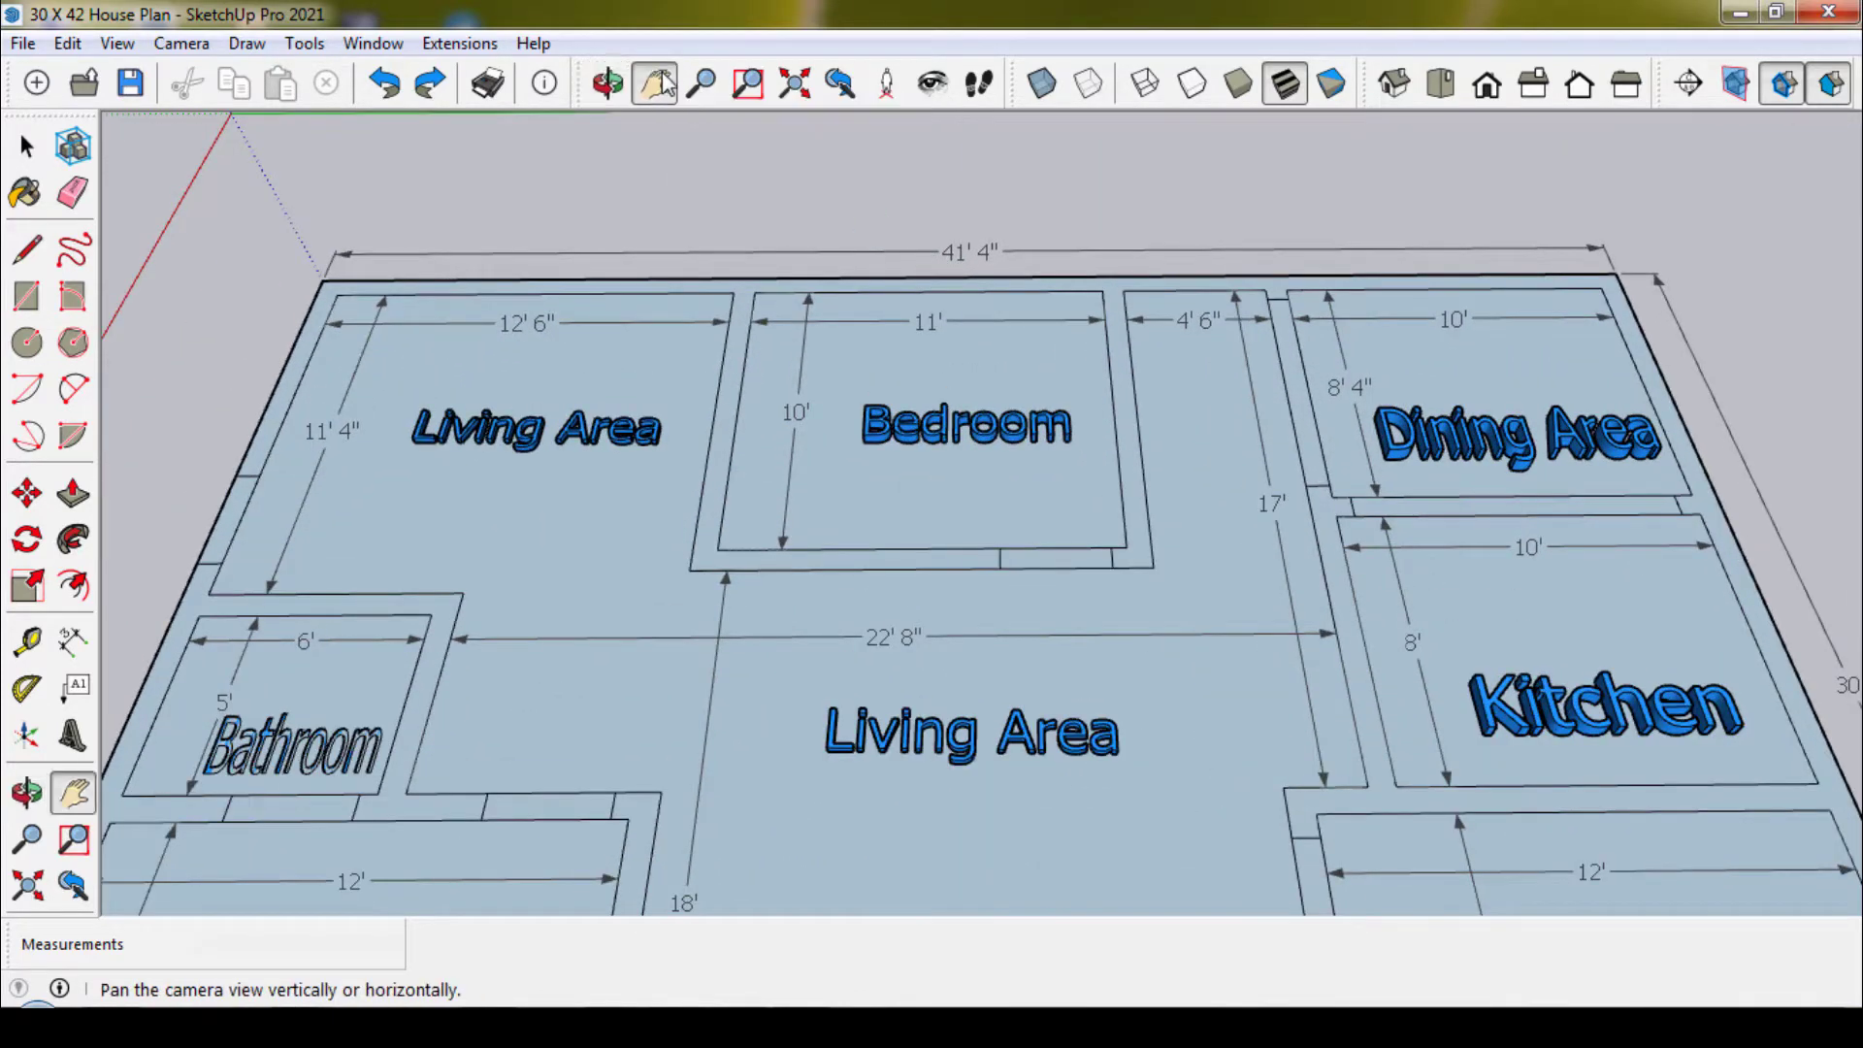
mouse_move(876, 412)
left_mouse_down()
mouse_move(886, 316)
mouse_move(941, 381)
left_mouse_up()
scroll(941, 381, "down", 1)
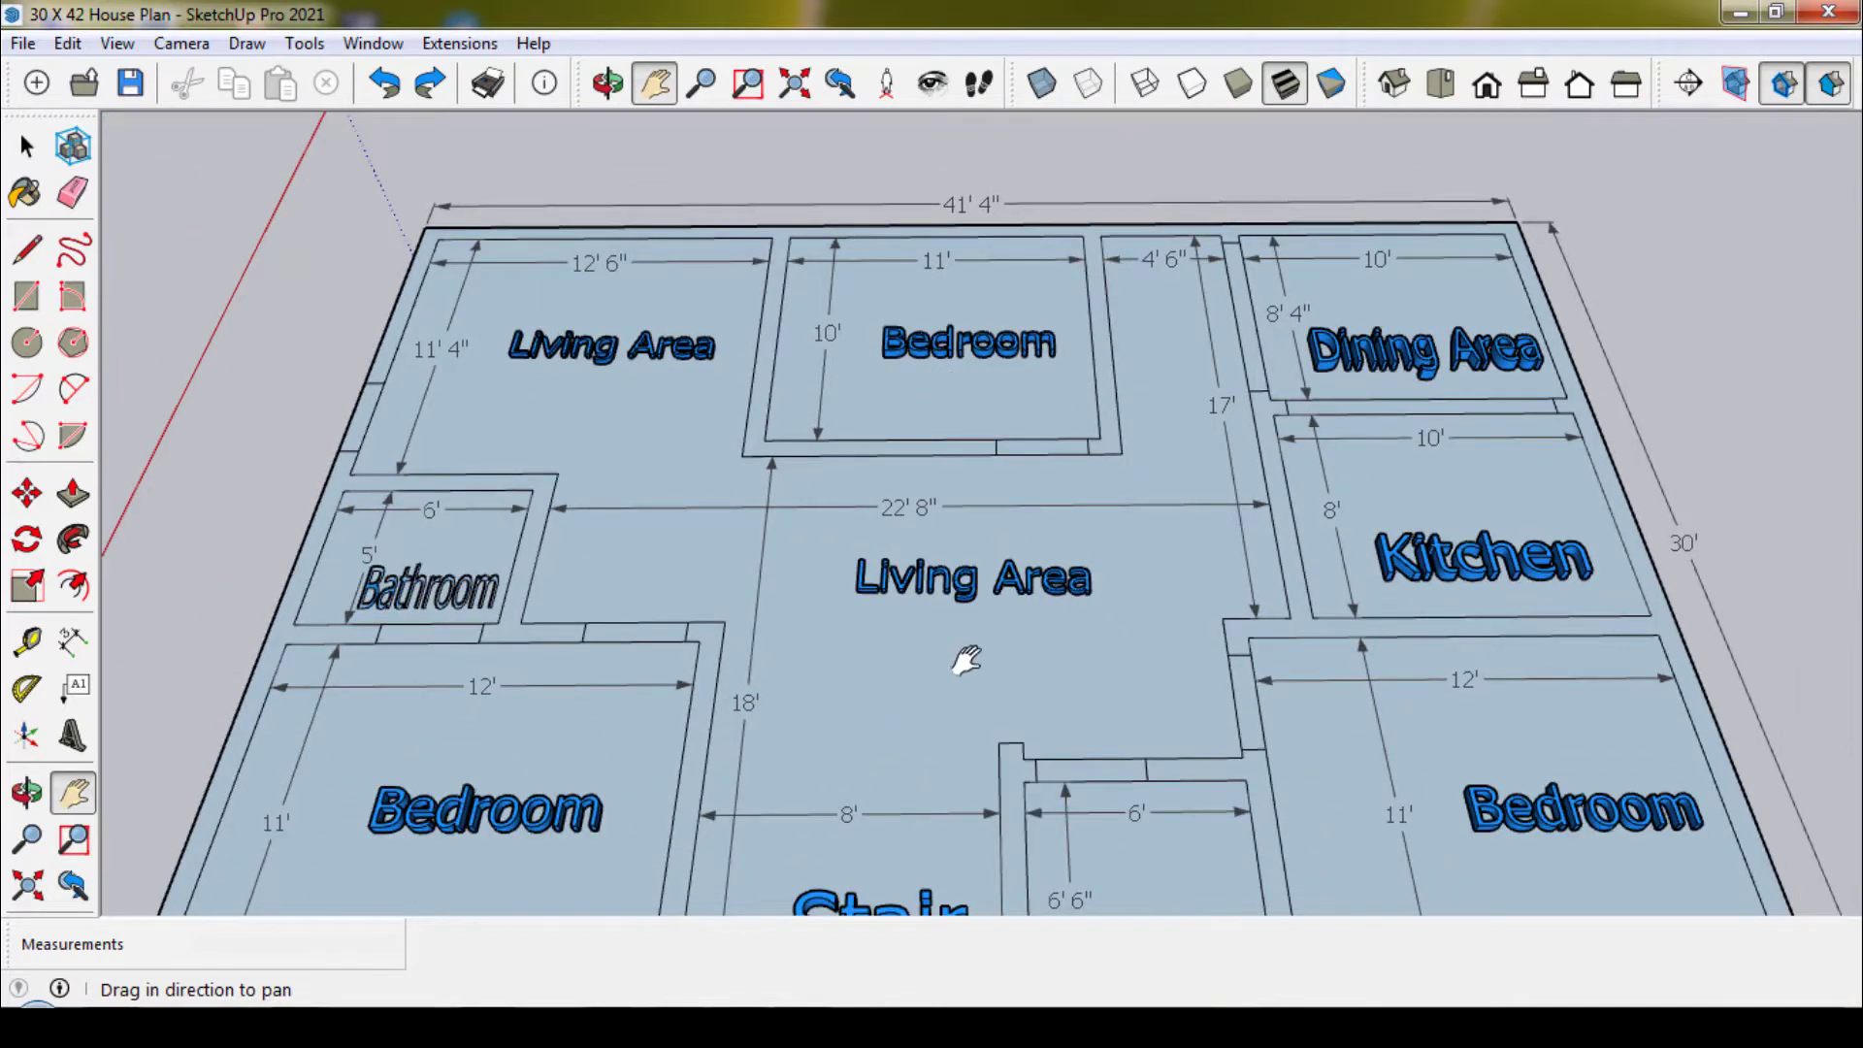
left_click_drag(966, 661, 970, 505)
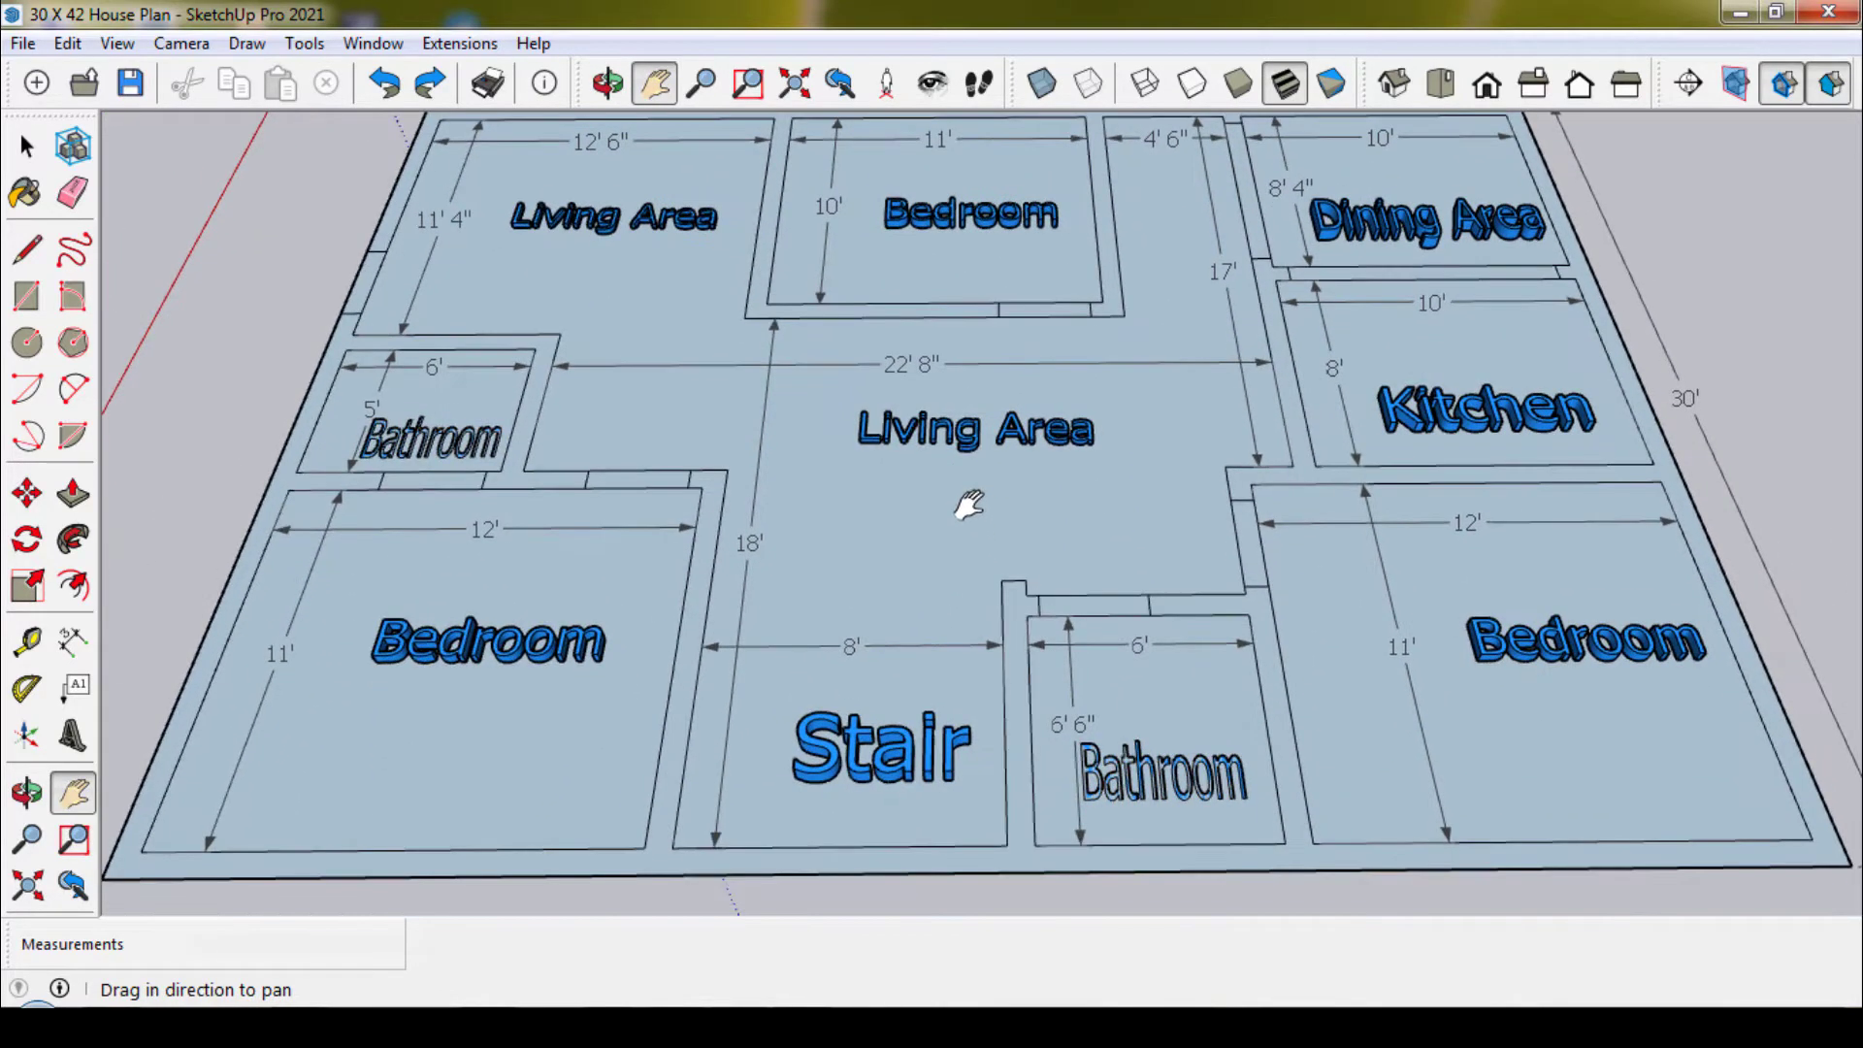
scroll(990, 523, "down", 1)
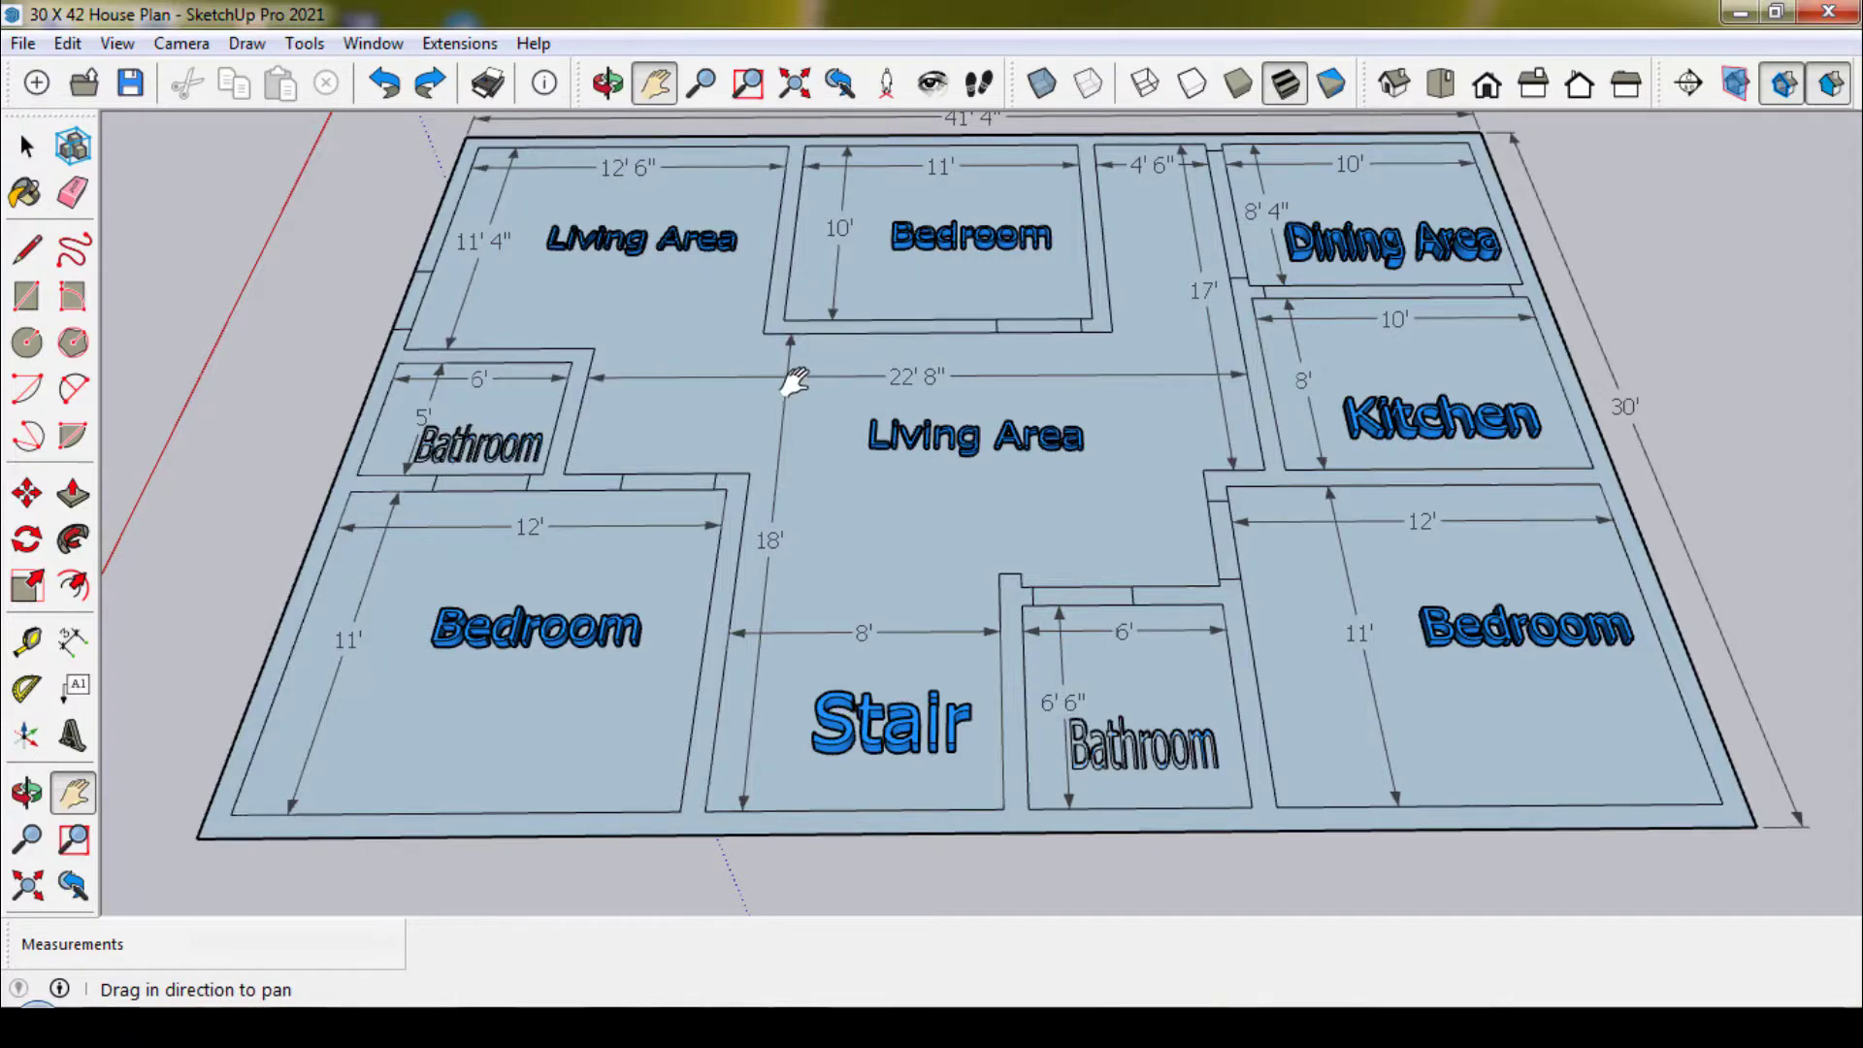
left_click_drag(793, 381, 792, 403)
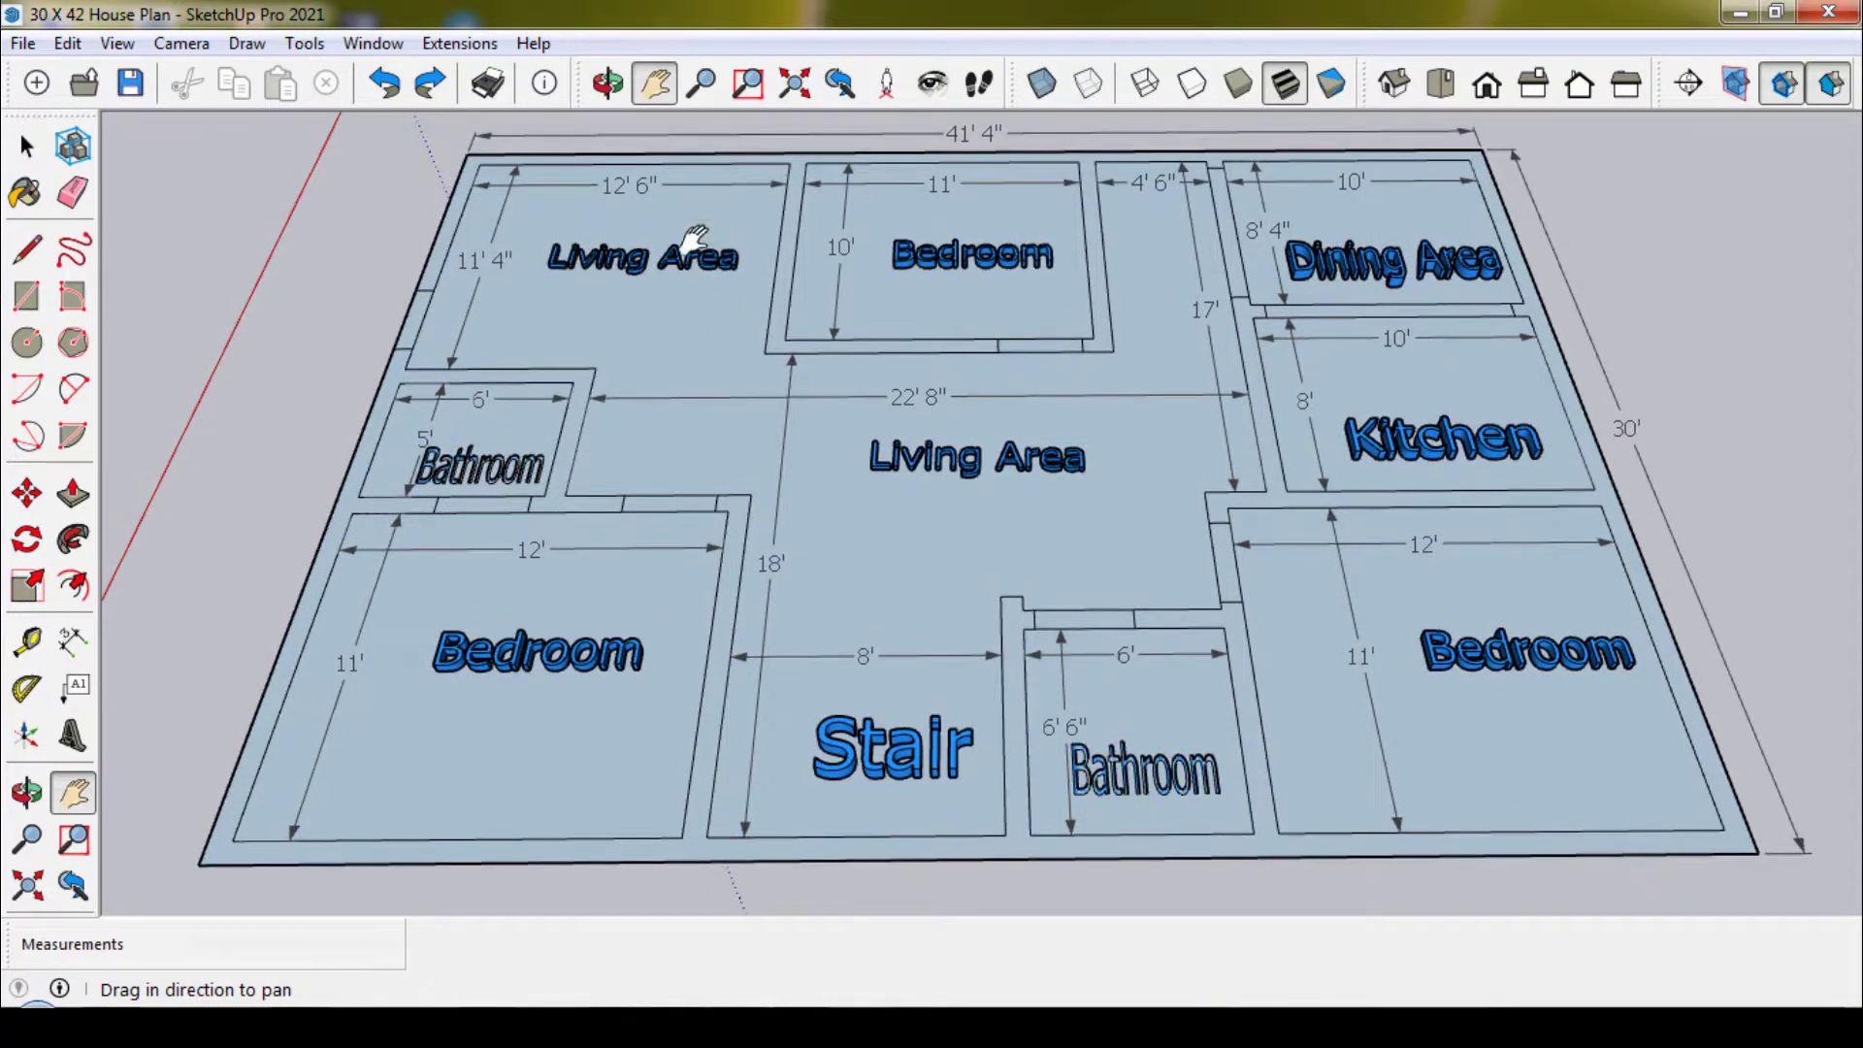
Orbit around the plan to a low angled view with sky above.
left_click(609, 84)
left_click_drag(953, 505, 936, 383)
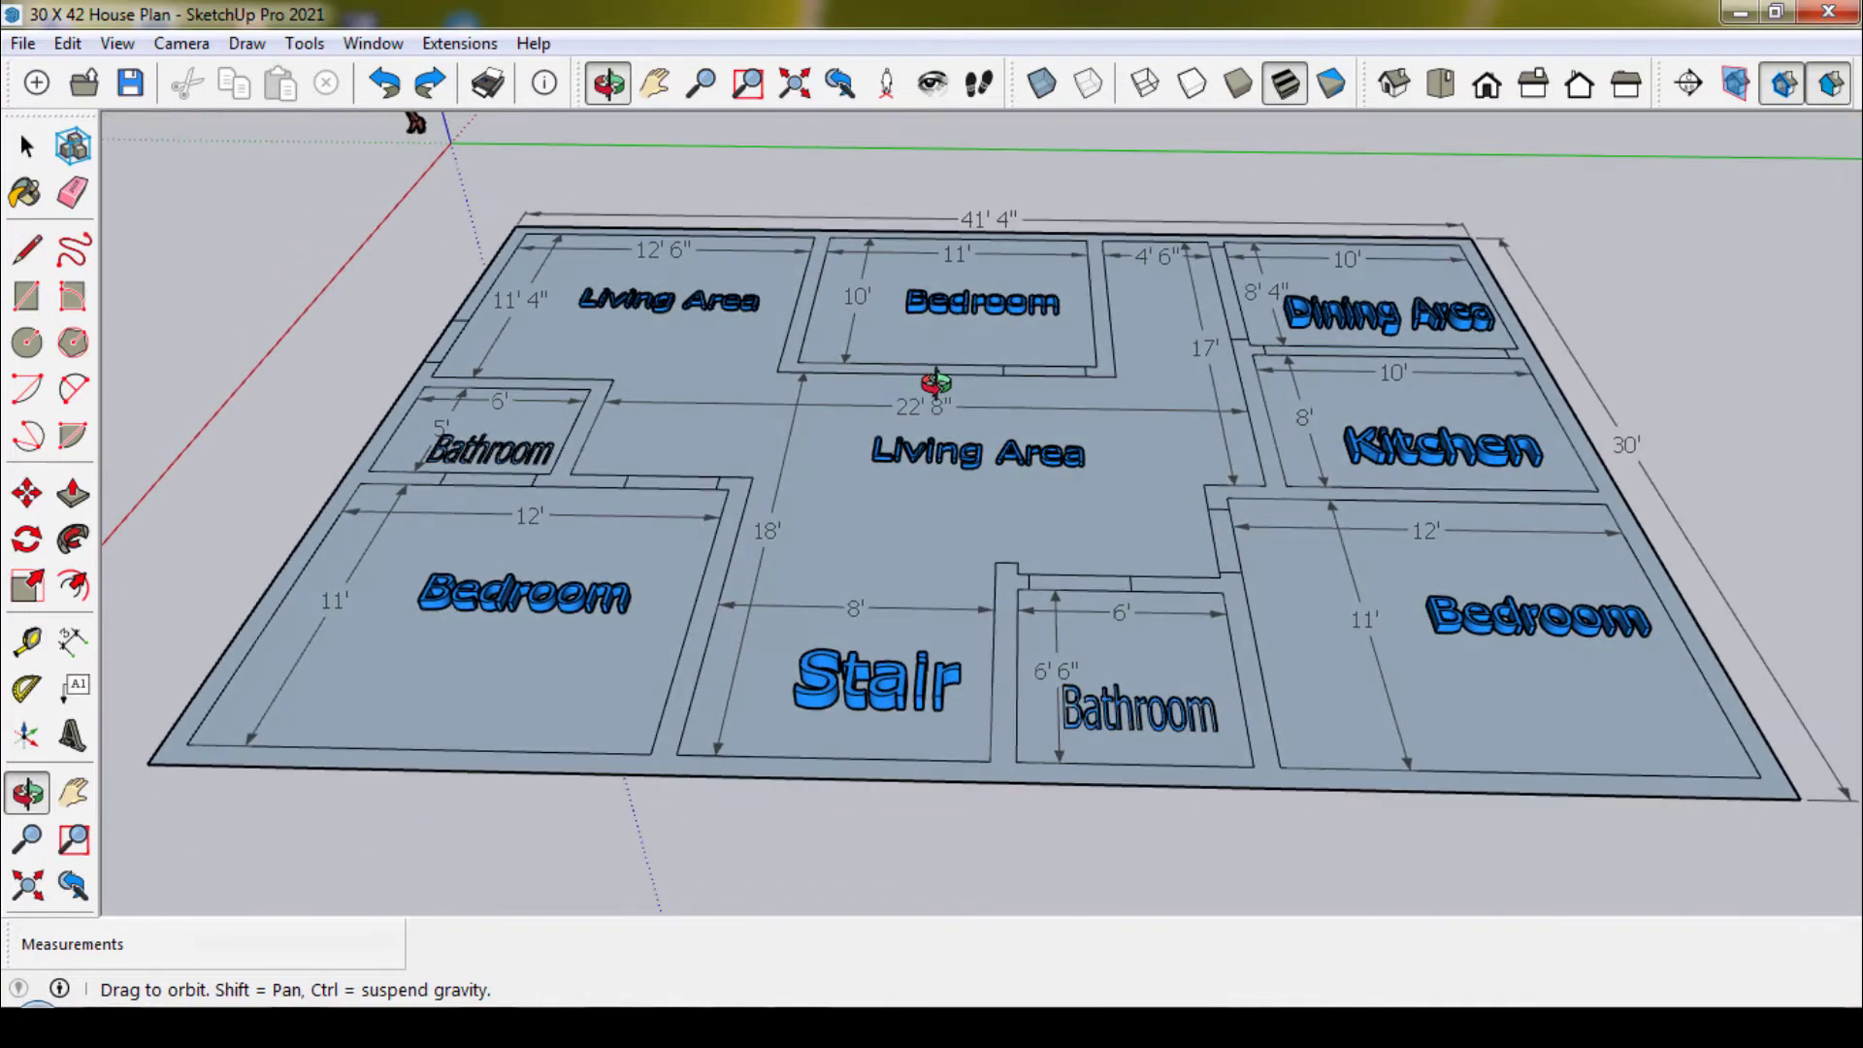
mouse_move(1398, 494)
left_mouse_down()
mouse_move(1284, 486)
mouse_move(1130, 379)
left_mouse_up()
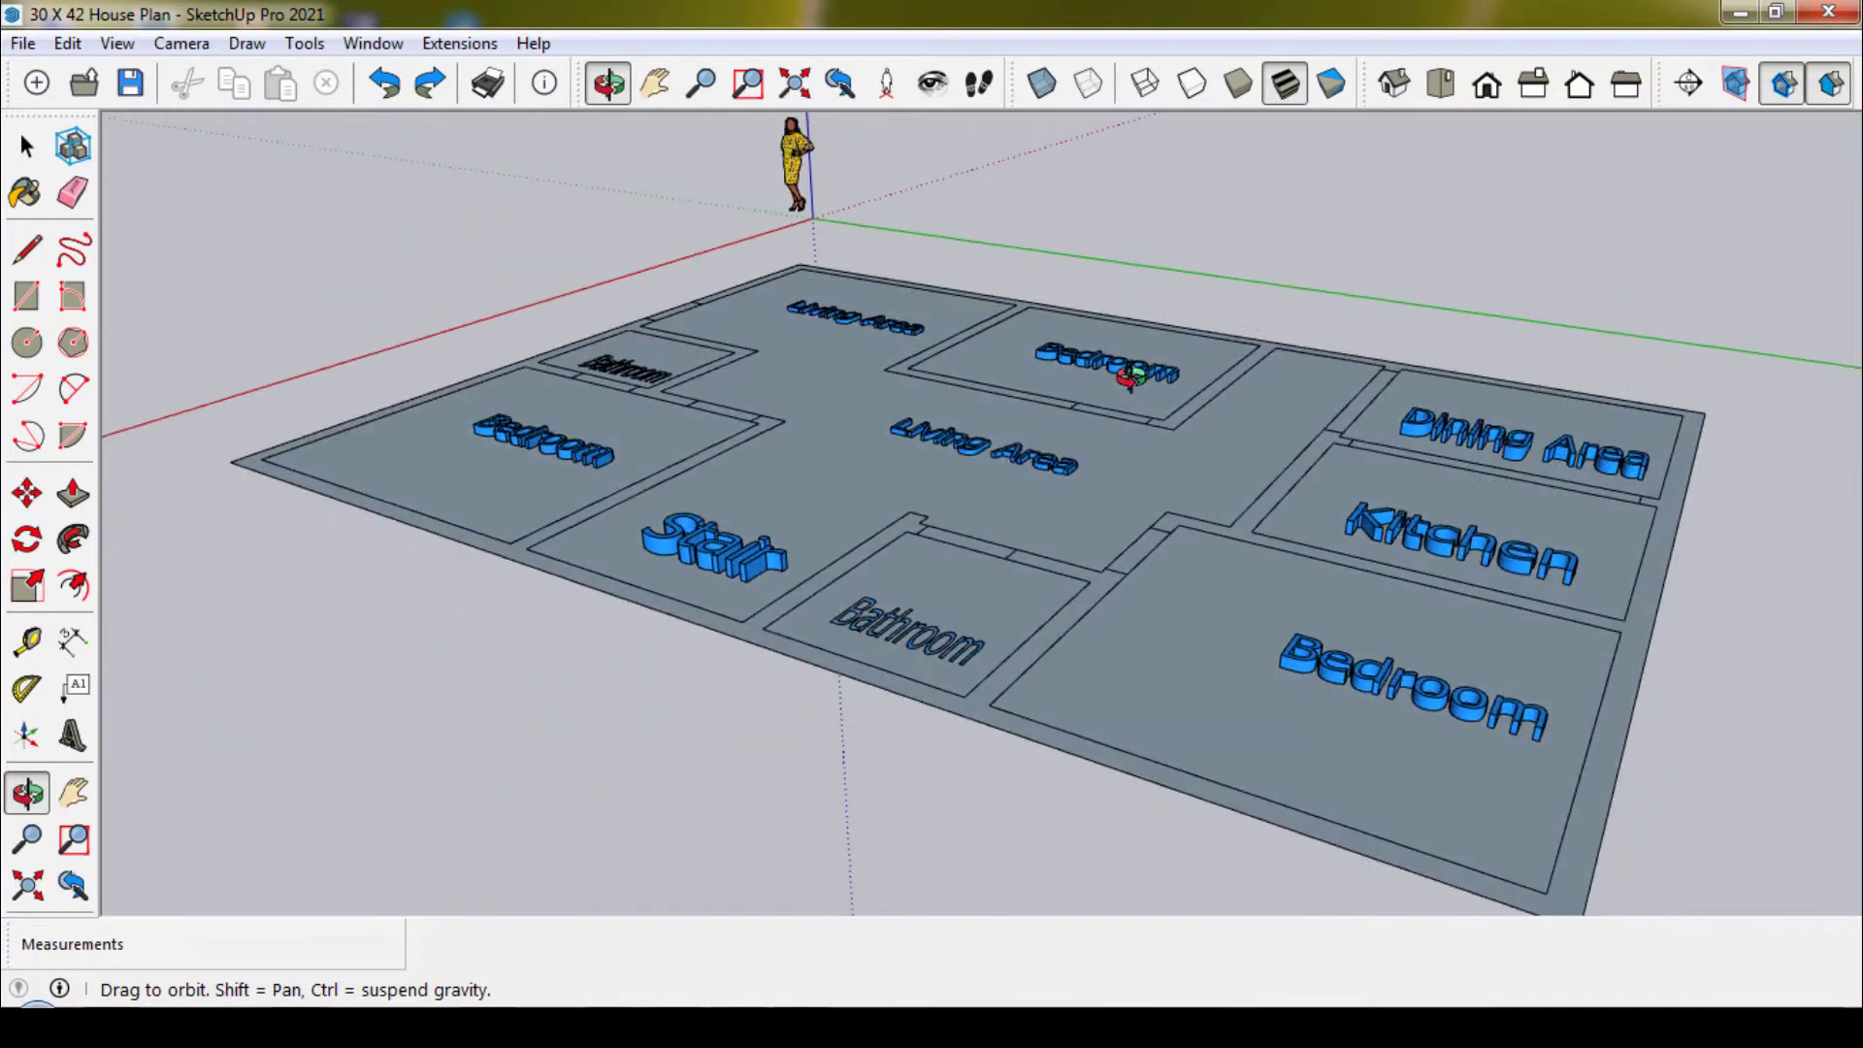
left_click_drag(1277, 362, 1291, 375)
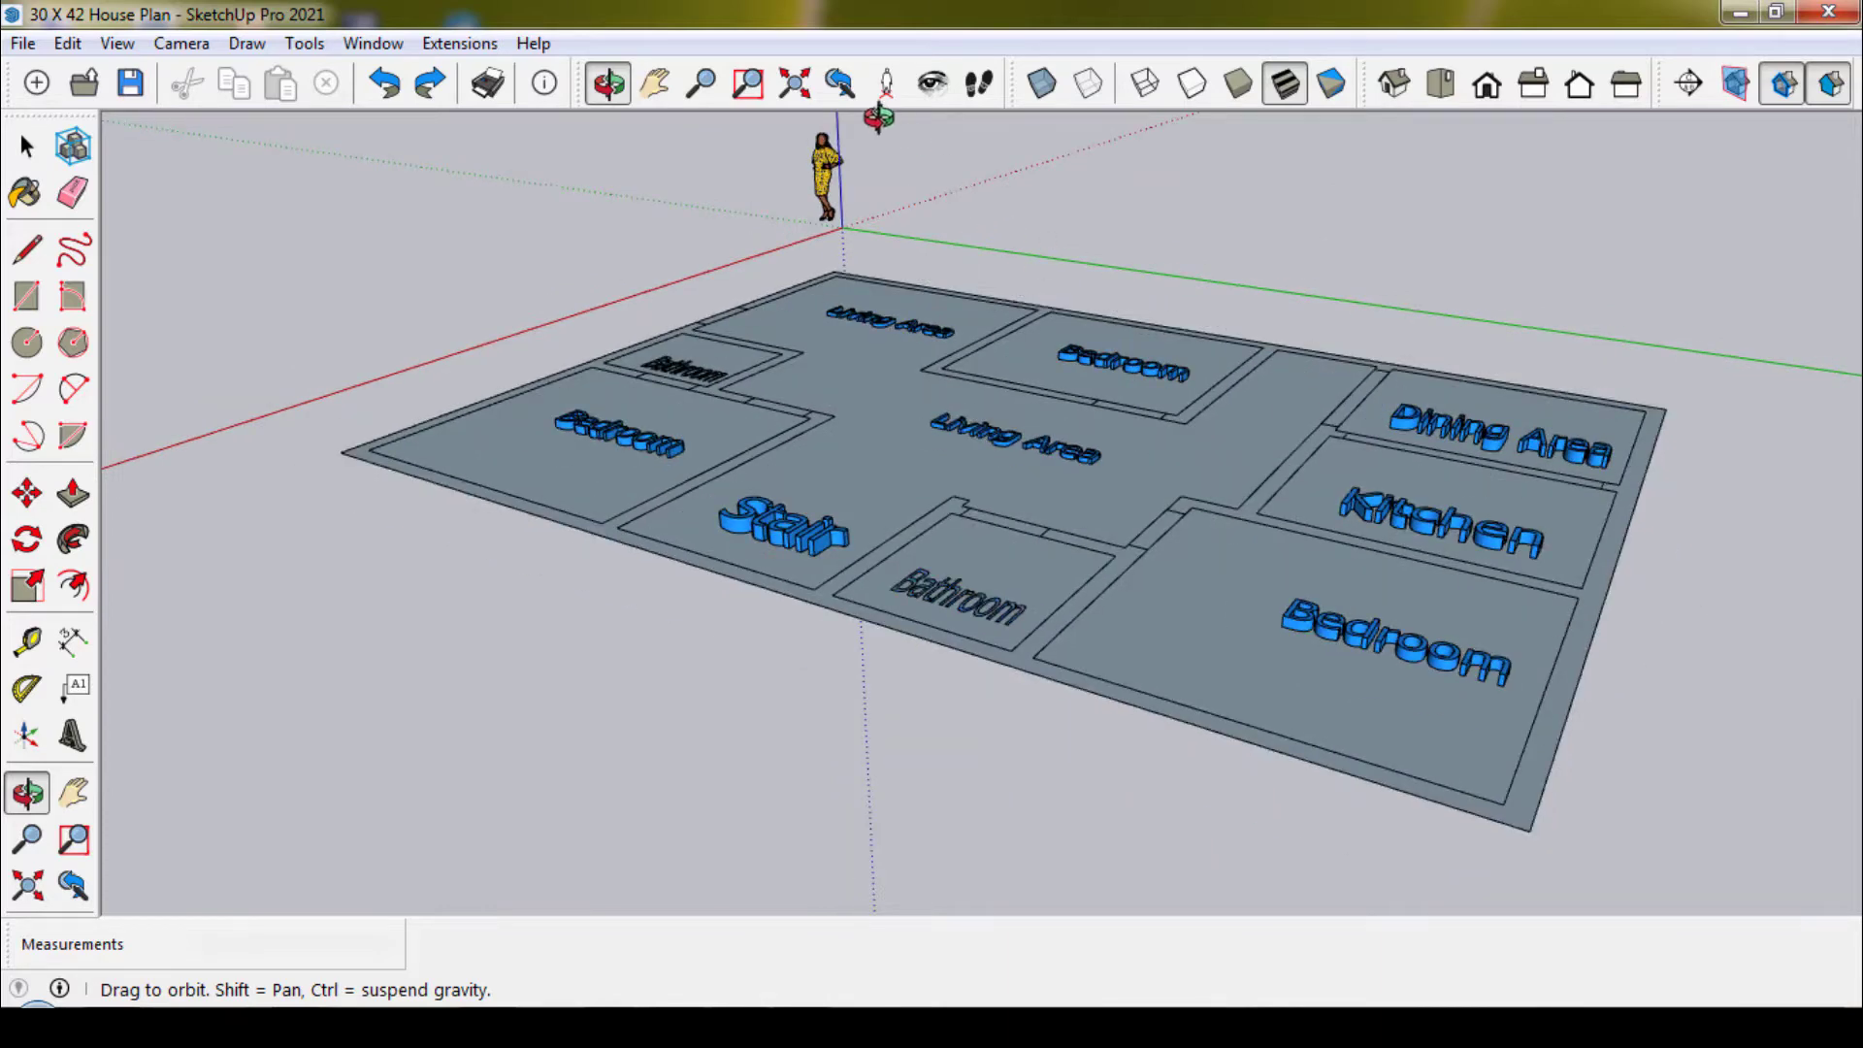
mouse_move(878, 116)
left_mouse_down()
mouse_move(1126, 407)
mouse_move(1122, 365)
mouse_move(1148, 372)
left_mouse_up()
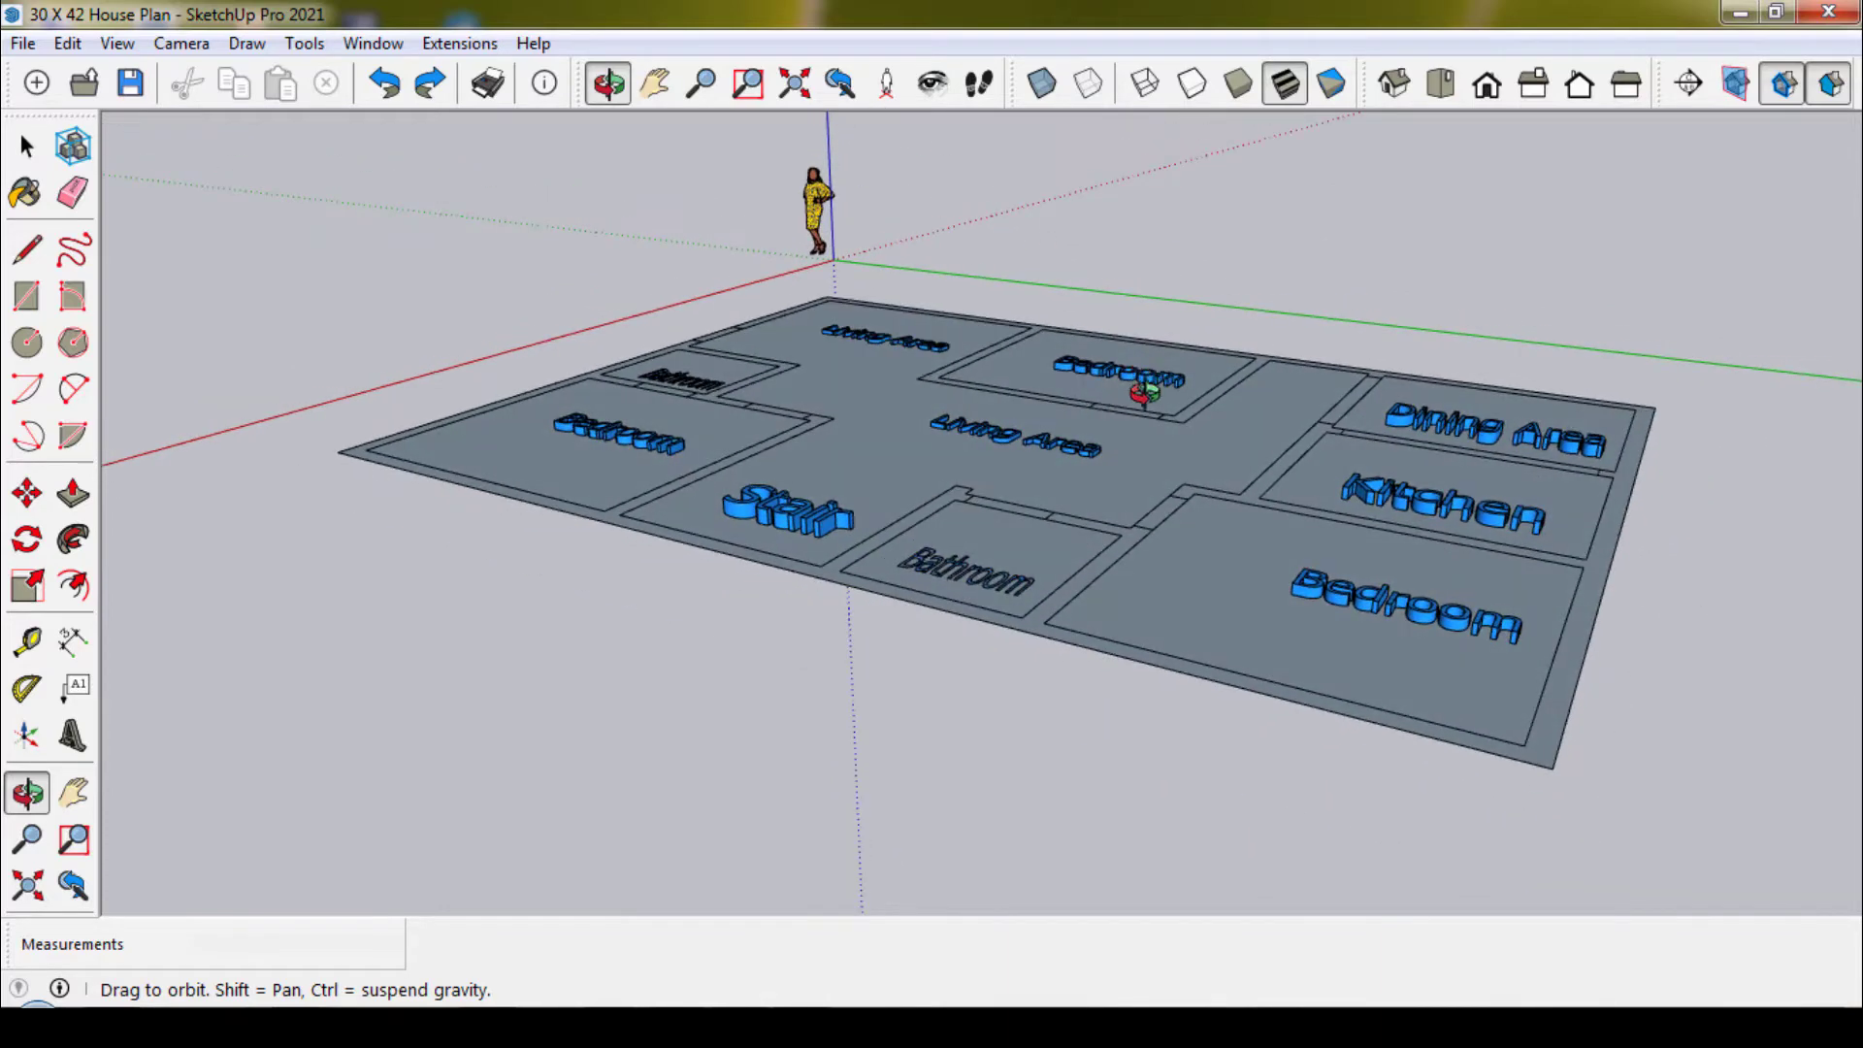
left_click(655, 84)
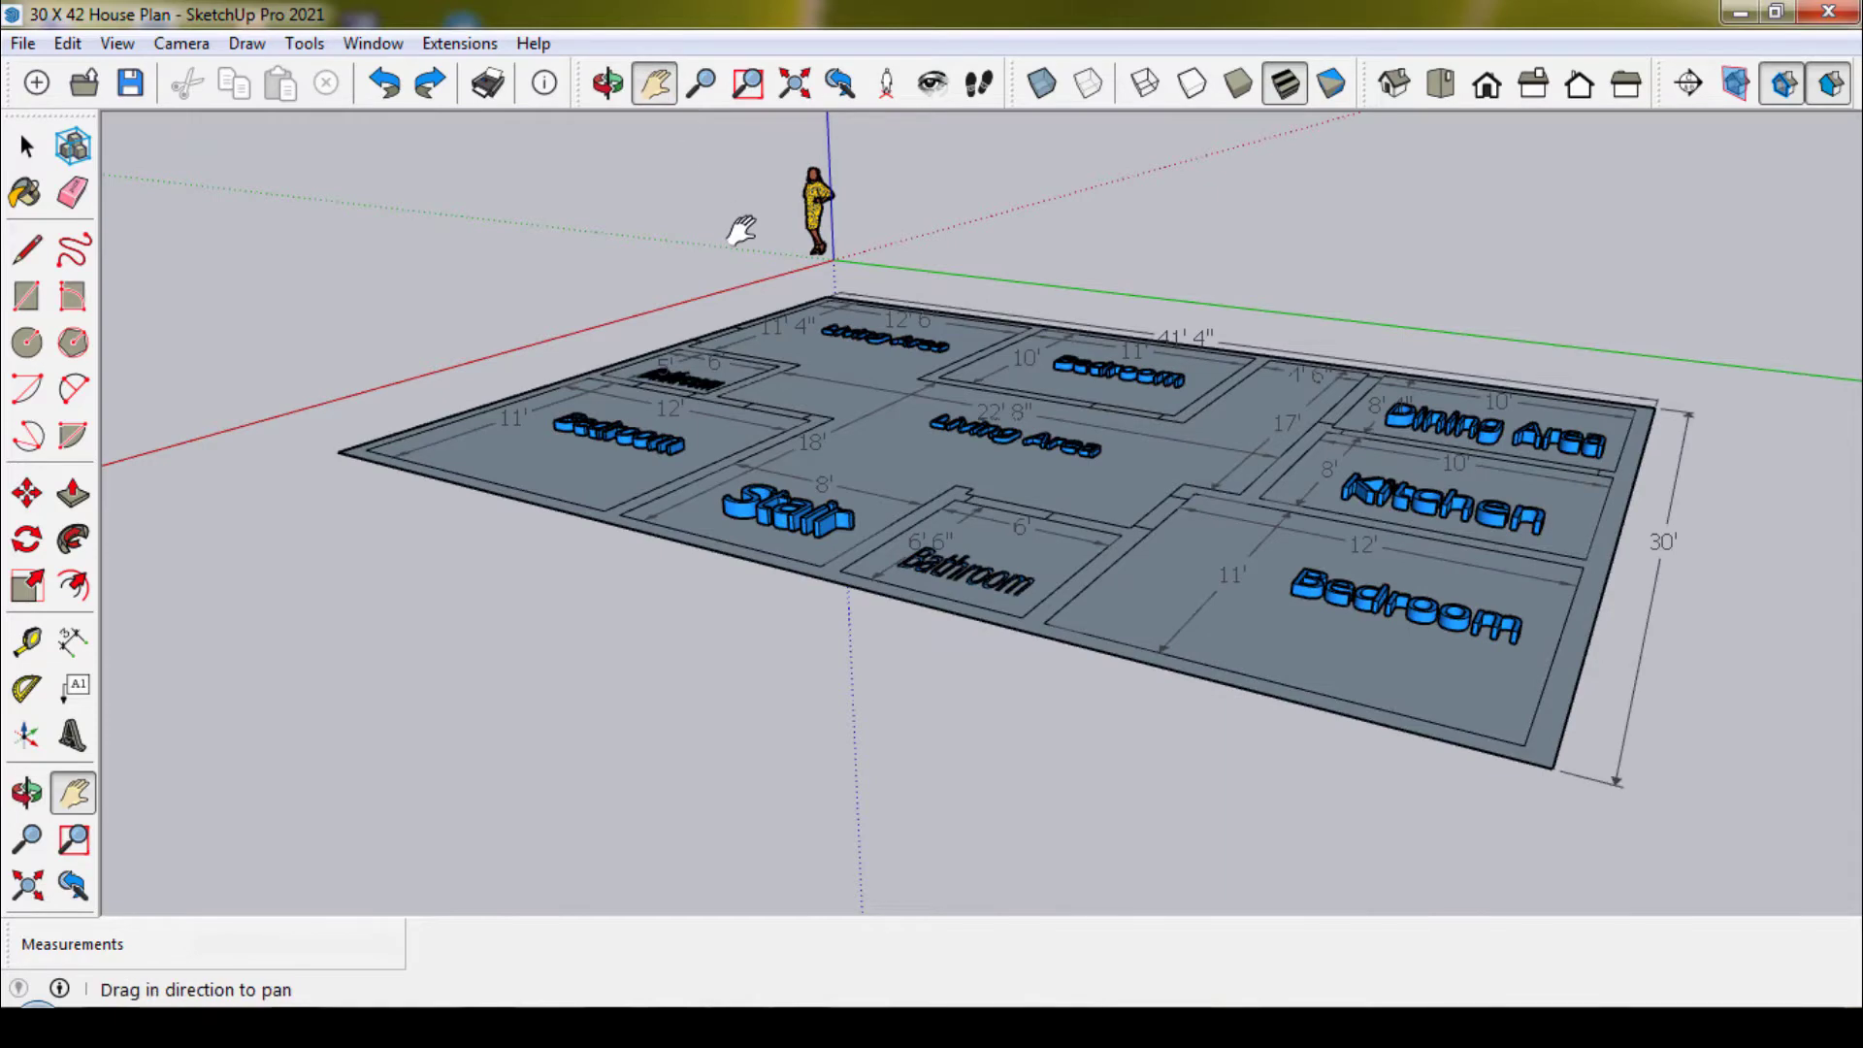
mouse_move(742, 230)
left_mouse_down()
mouse_move(688, 312)
mouse_move(676, 455)
left_mouse_up()
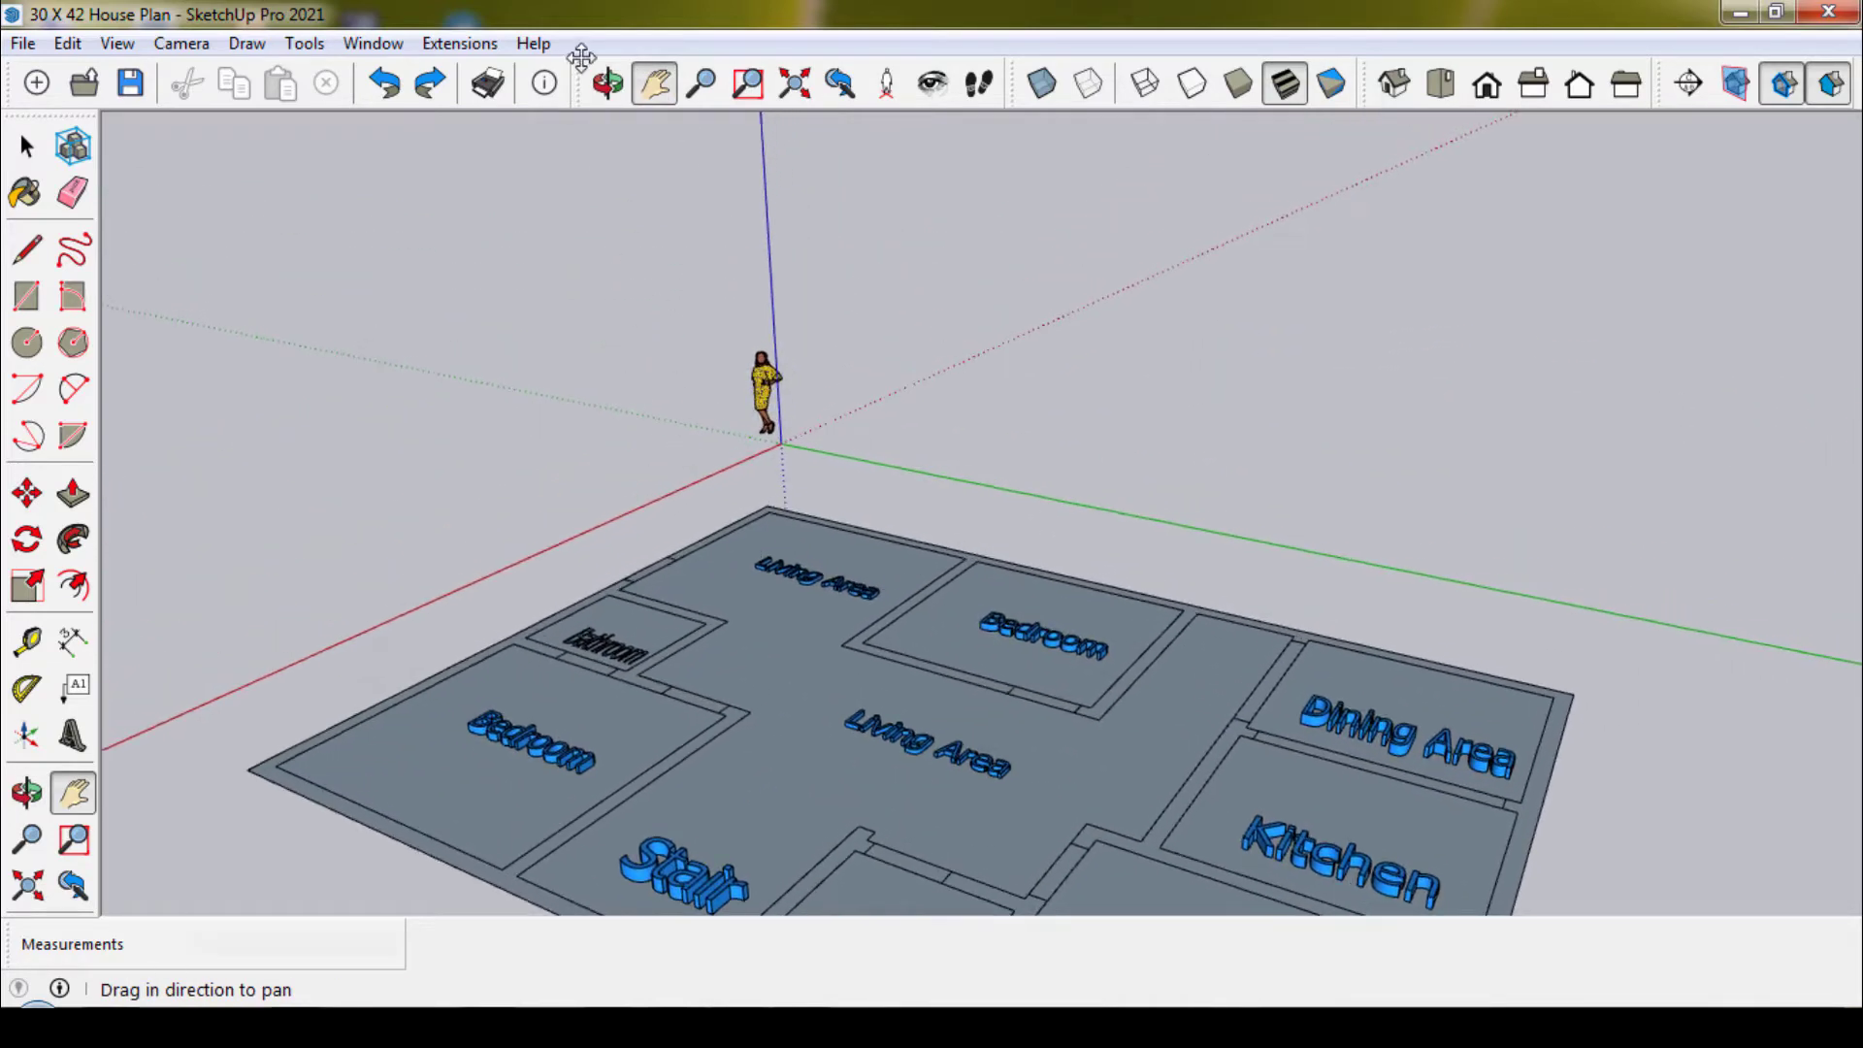
left_click(607, 83)
mouse_move(922, 486)
left_mouse_down()
mouse_move(902, 462)
mouse_move(911, 405)
mouse_move(1039, 353)
mouse_move(1010, 333)
mouse_move(1034, 326)
left_mouse_up()
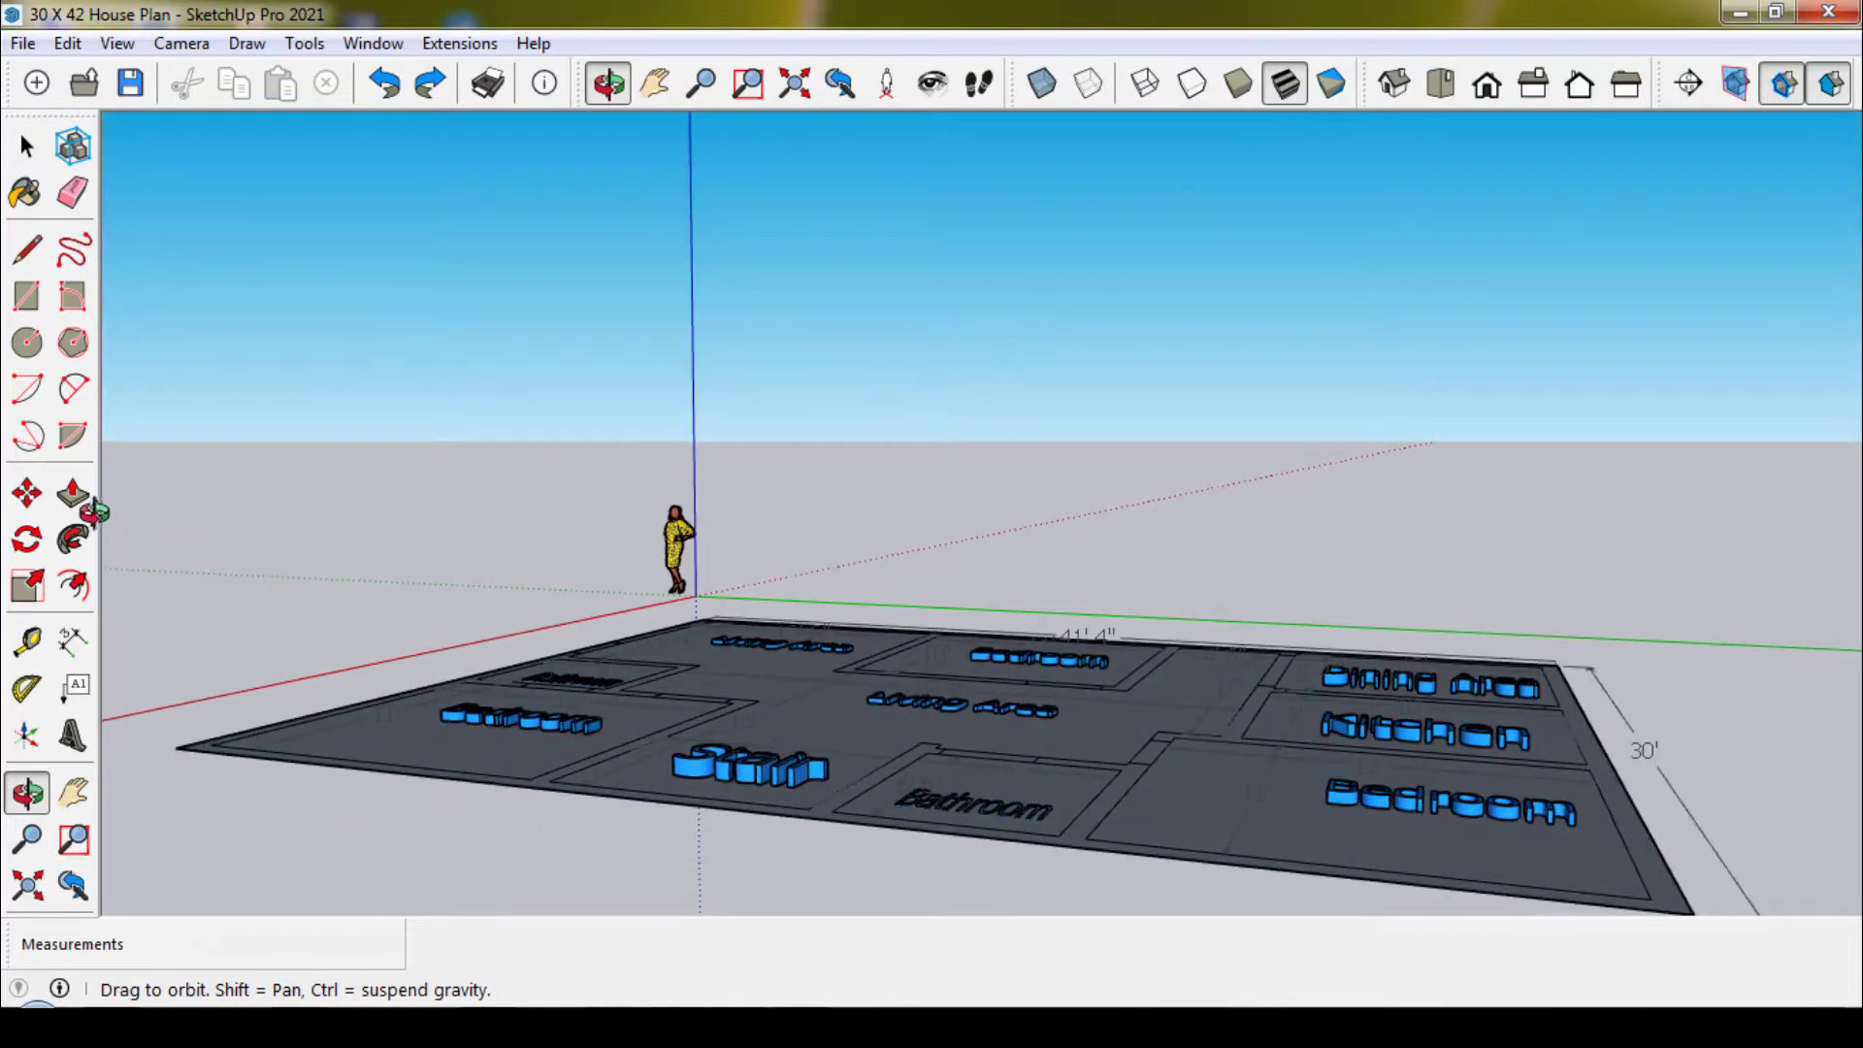
Push/Pull the plan's wall face up about 11' 6", then orbit to view the walls.
left_click(73, 493)
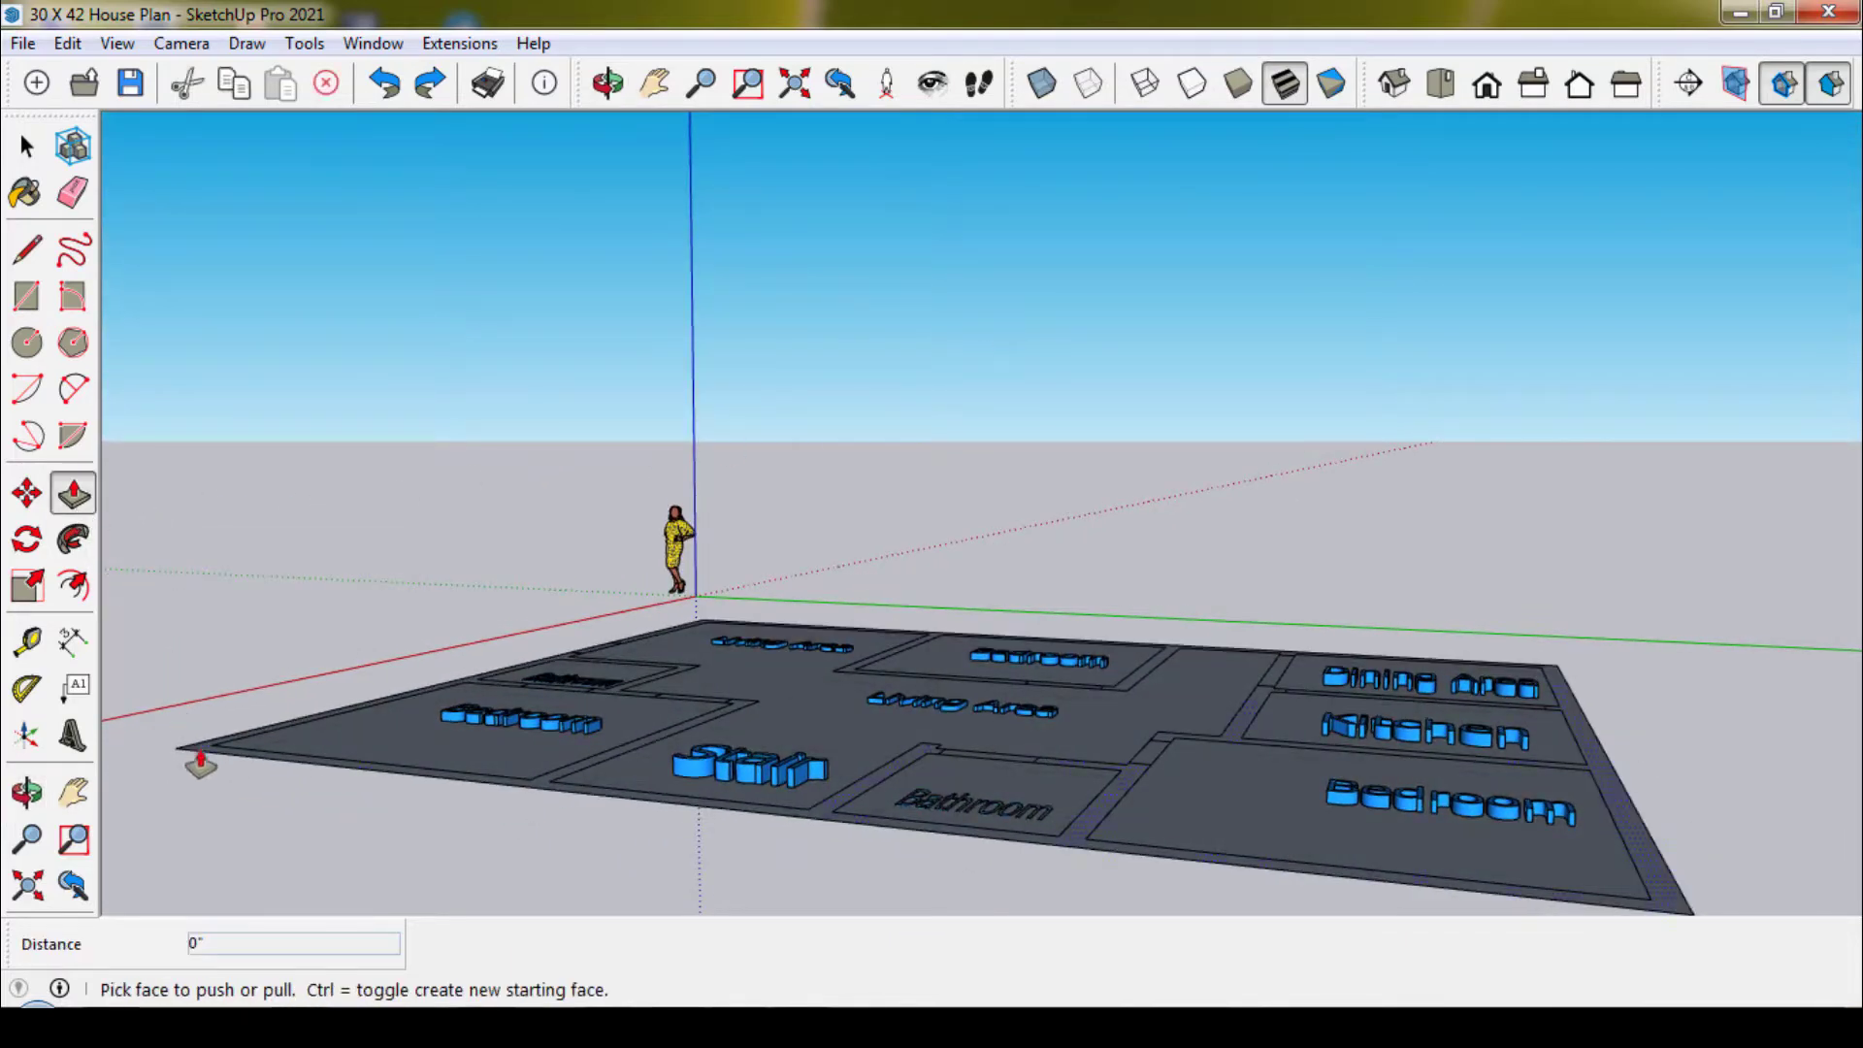
left_click(201, 764)
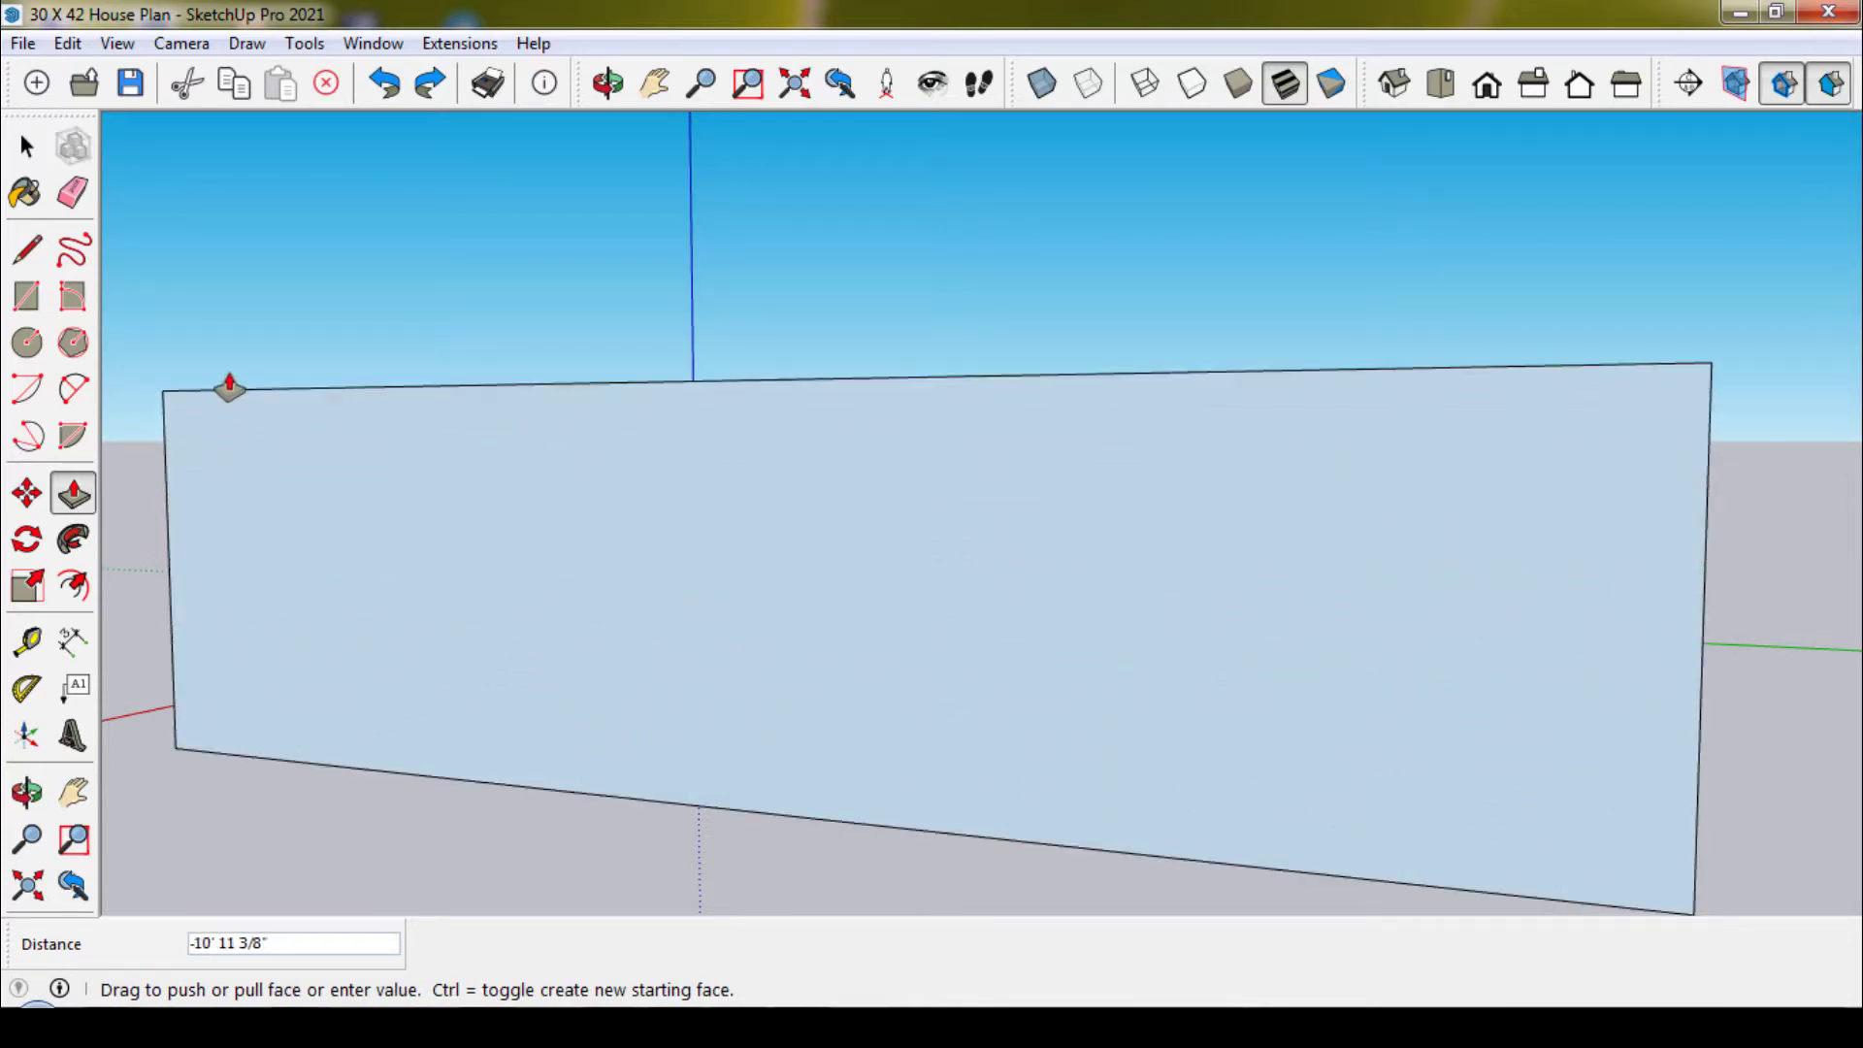
left_click(229, 380)
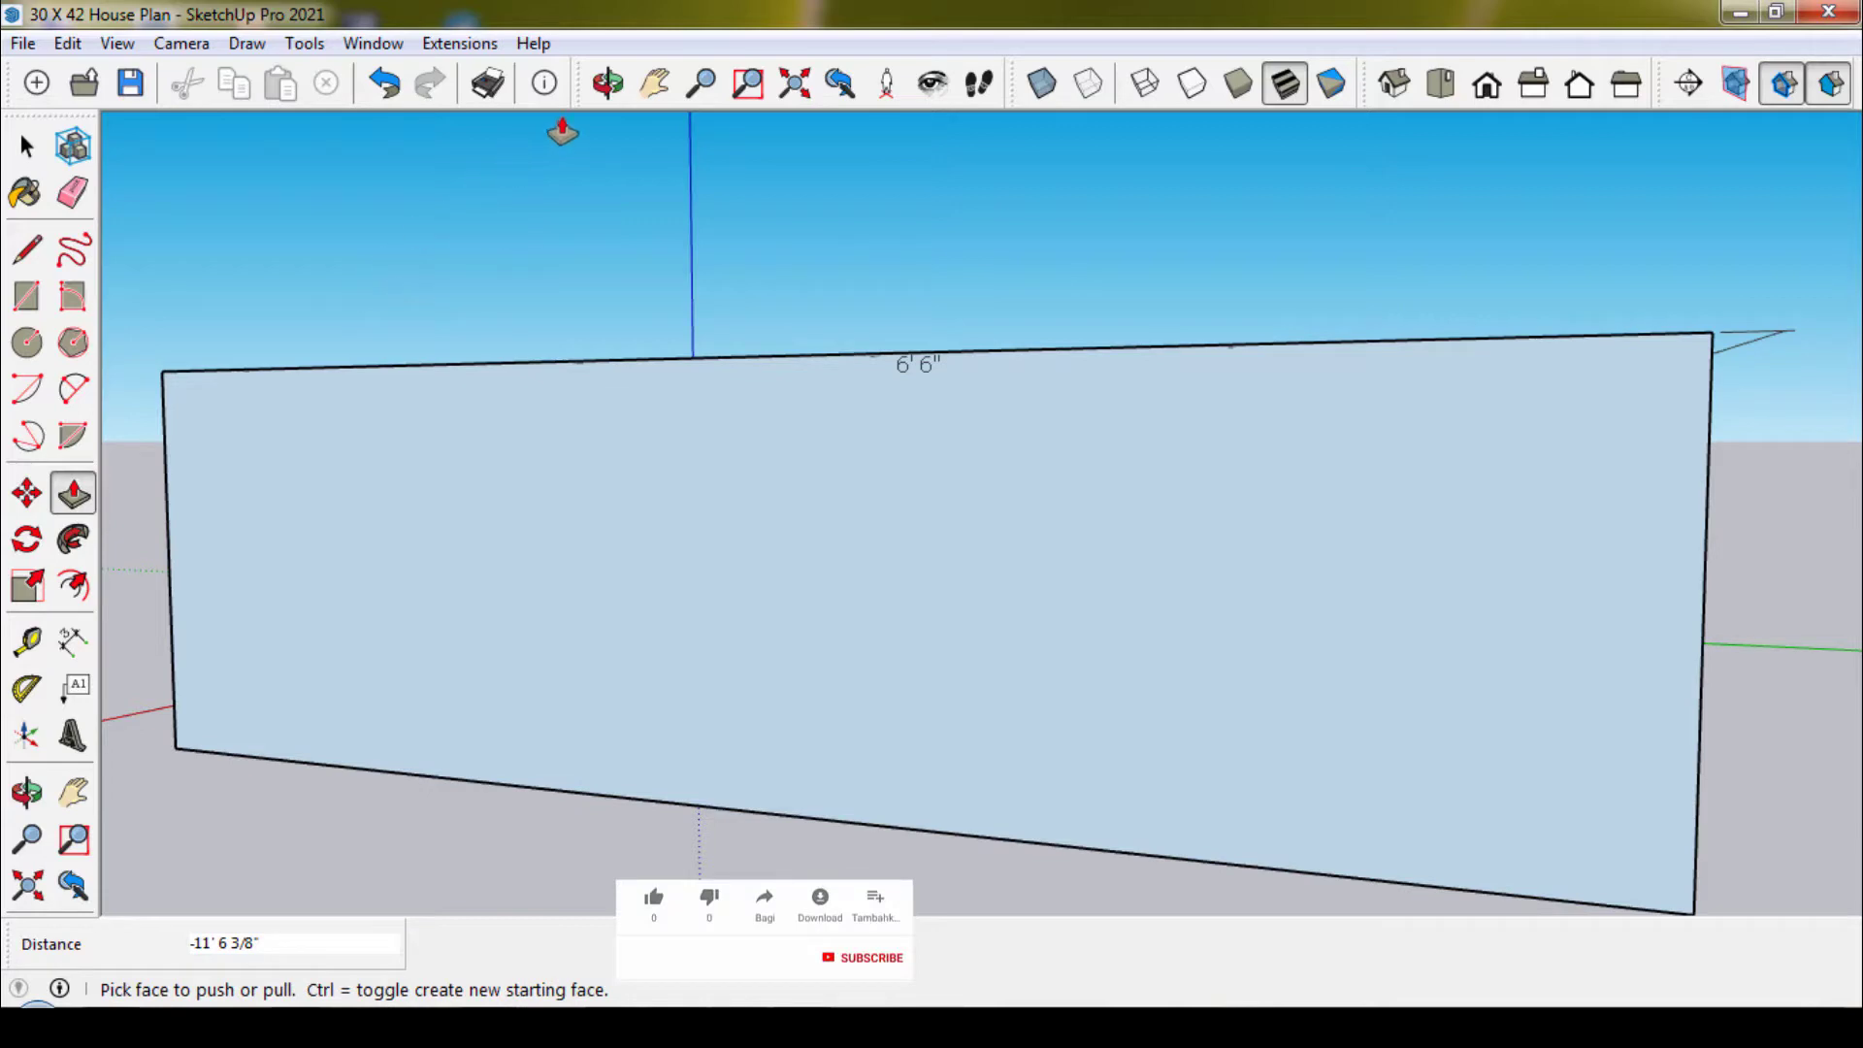
left_click(607, 83)
mouse_move(277, 369)
left_mouse_down()
mouse_move(458, 471)
mouse_move(666, 549)
mouse_move(865, 578)
mouse_move(1284, 557)
mouse_move(1425, 572)
mouse_move(1174, 490)
left_mouse_up()
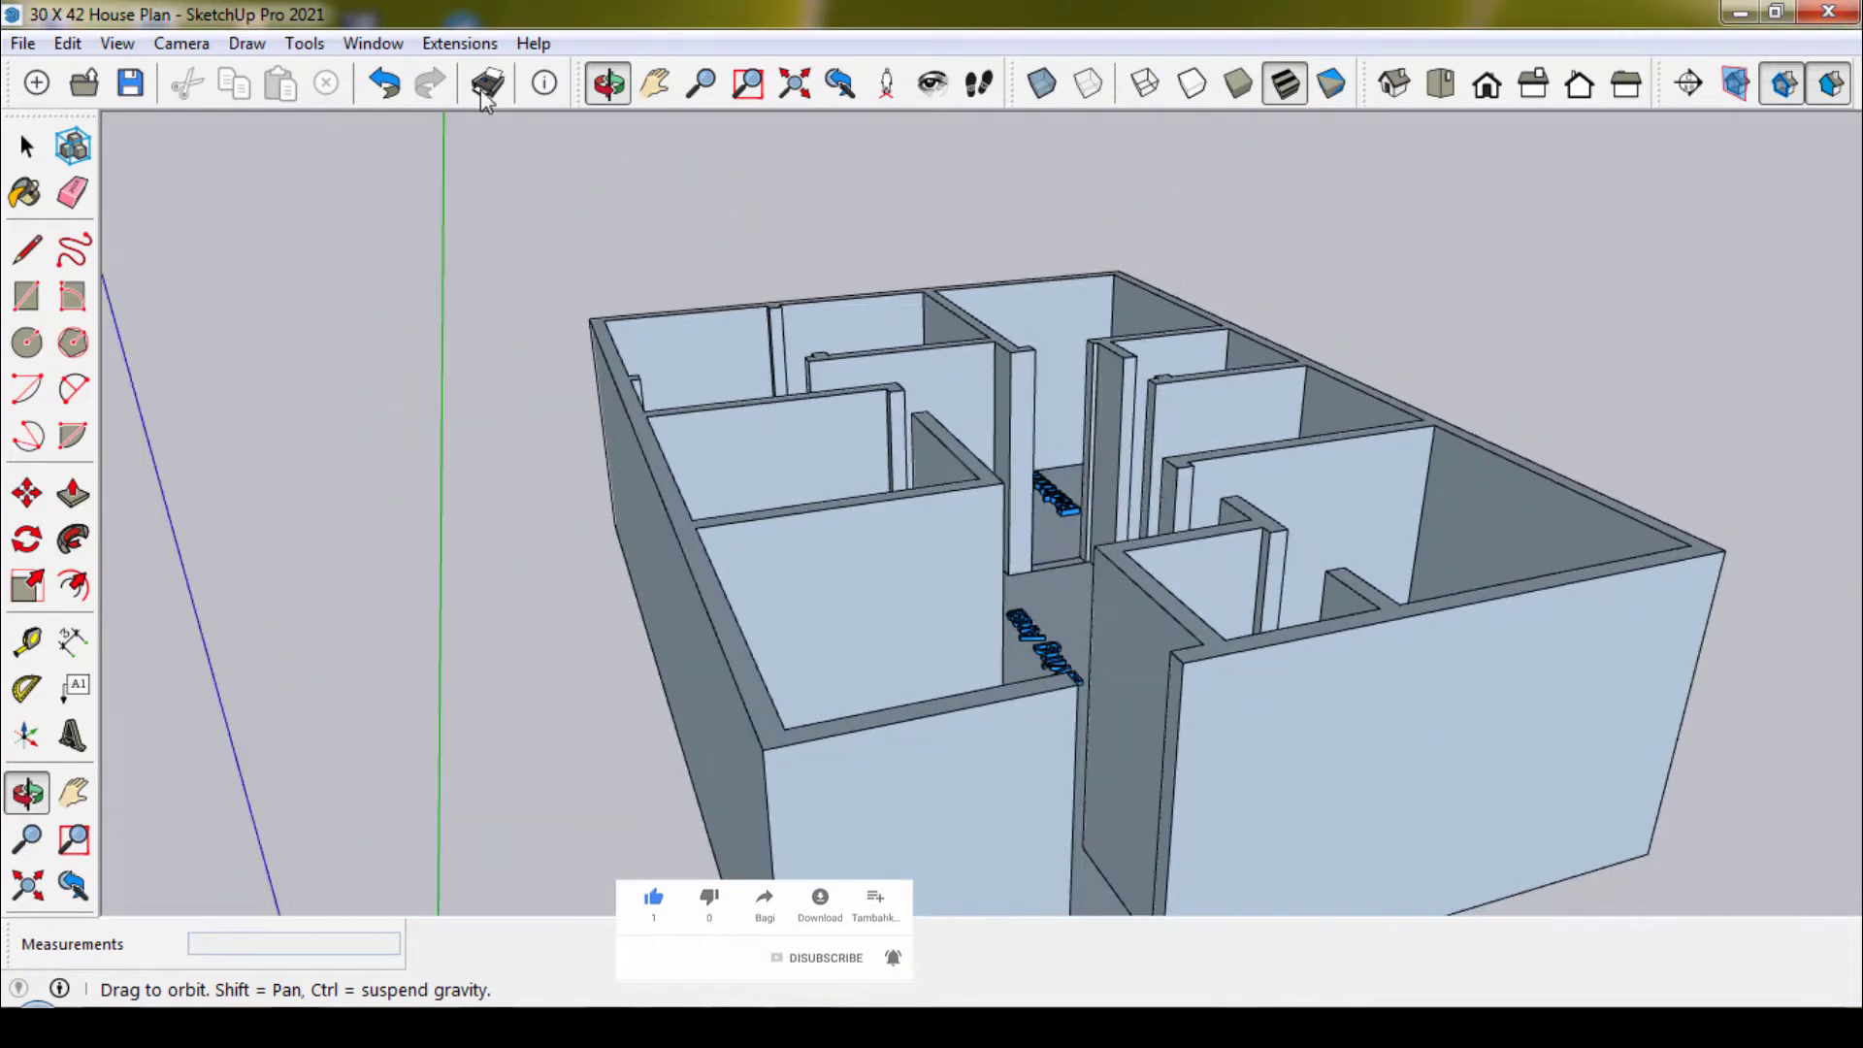
Orbit into the rooms toward a top-down view and centre the house plan.
left_click(669, 97)
mouse_move(885, 414)
left_mouse_down()
mouse_move(819, 345)
mouse_move(771, 214)
left_mouse_up()
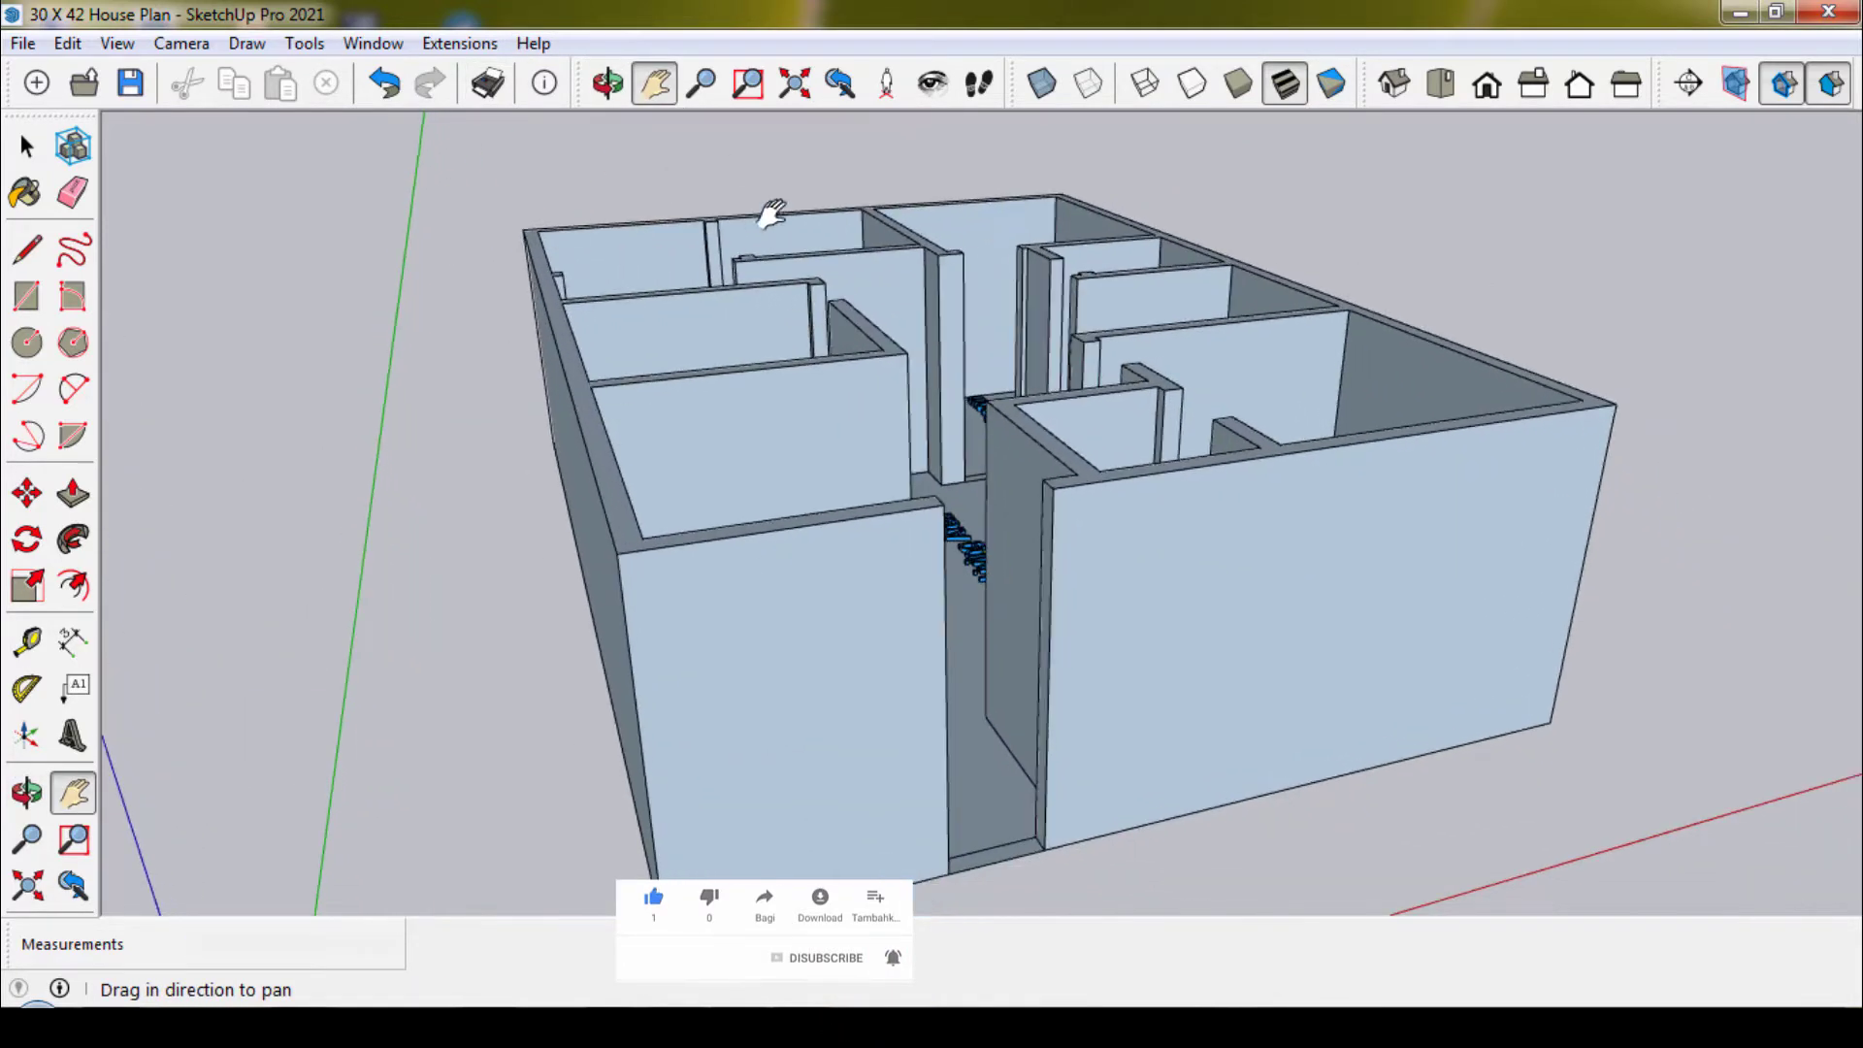
left_click(608, 84)
mouse_move(955, 393)
left_mouse_down()
mouse_move(857, 523)
mouse_move(678, 624)
mouse_move(970, 662)
mouse_move(815, 644)
mouse_move(661, 561)
left_mouse_up()
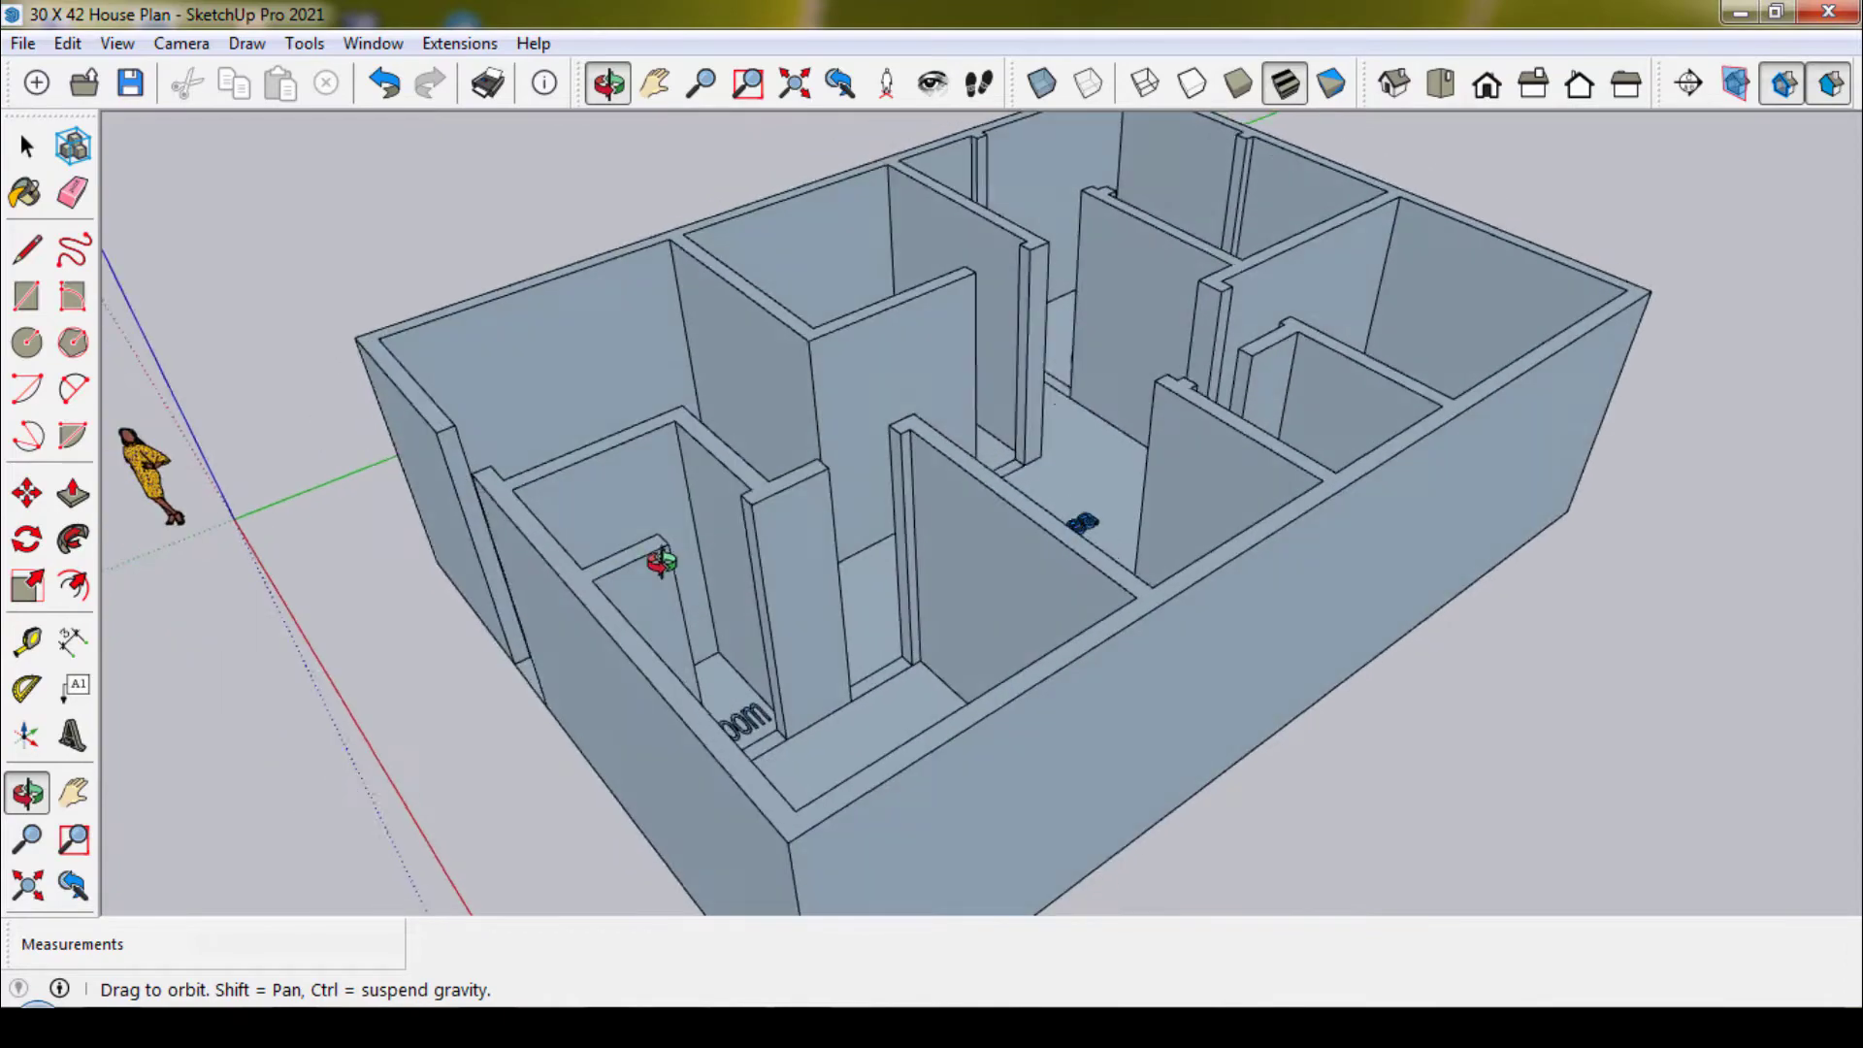
mouse_move(1277, 407)
left_mouse_down()
mouse_move(890, 532)
mouse_move(923, 740)
left_mouse_up()
mouse_move(949, 486)
left_mouse_down()
mouse_move(944, 424)
mouse_move(946, 586)
left_mouse_up()
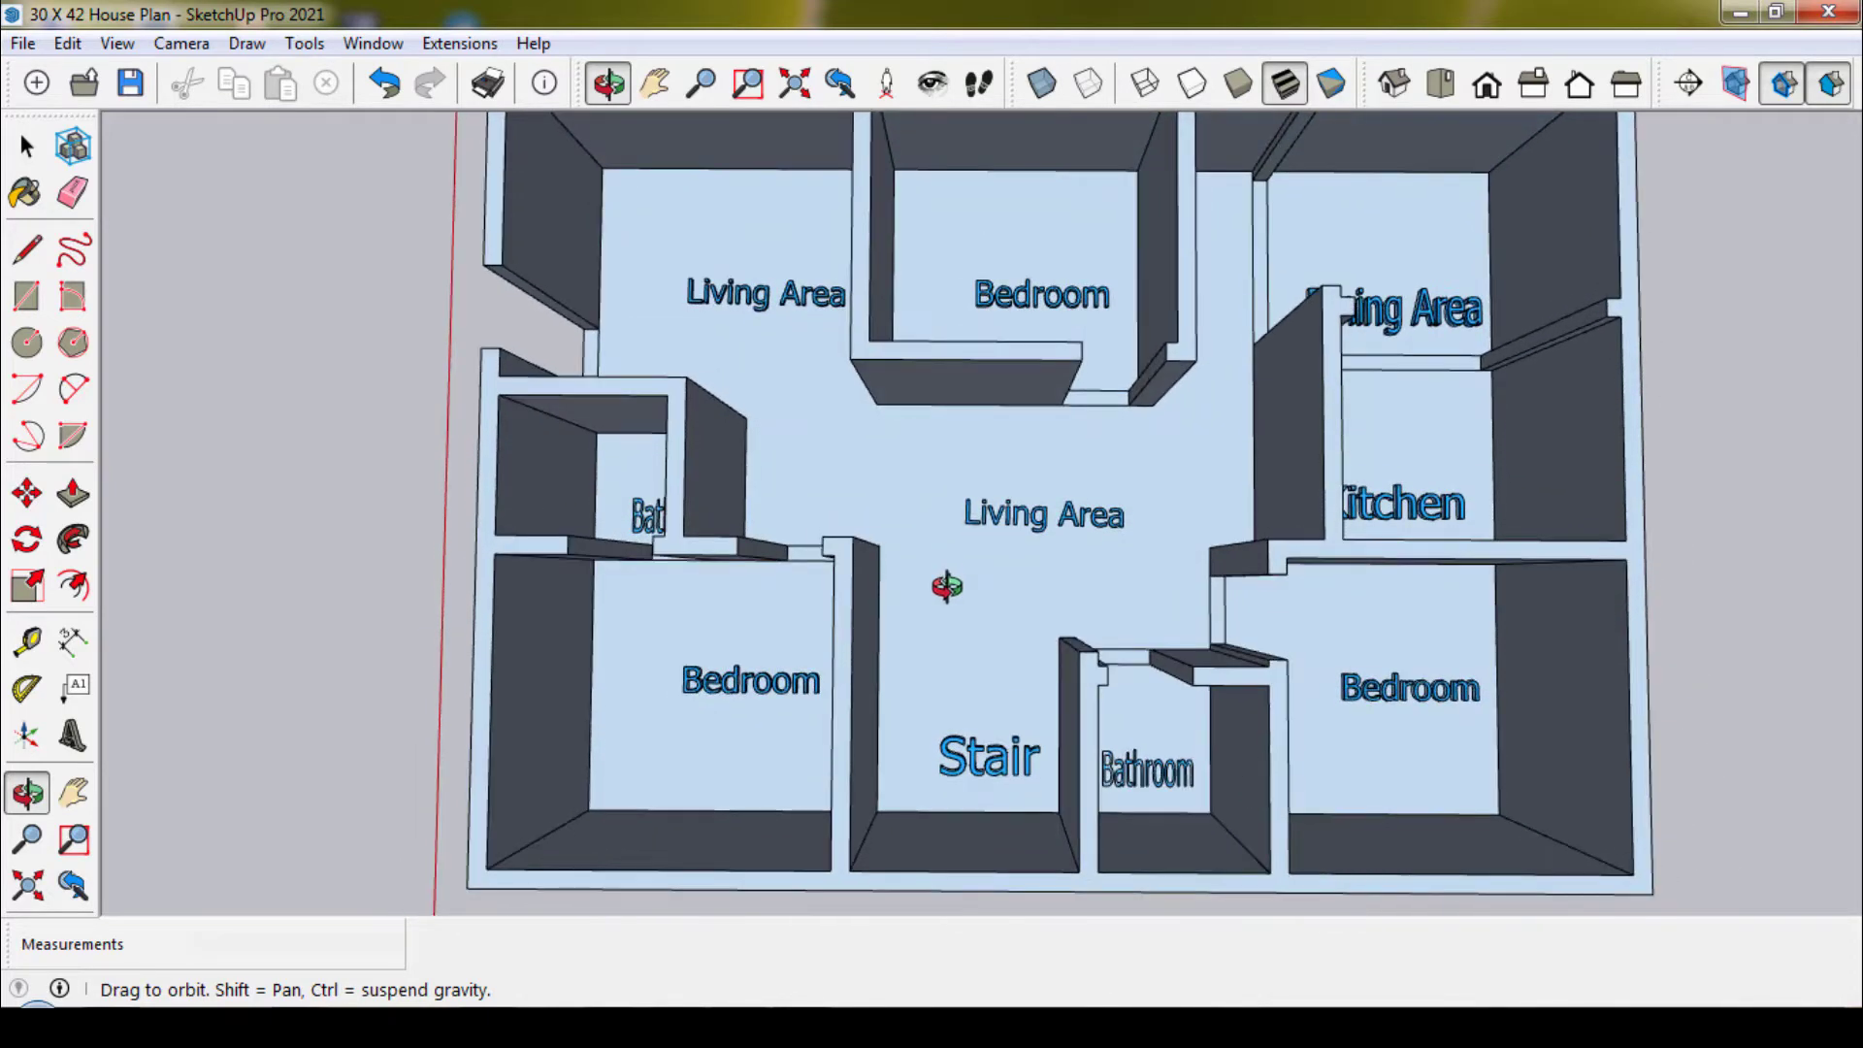
left_click(655, 87)
scroll(1029, 438, "down", 1)
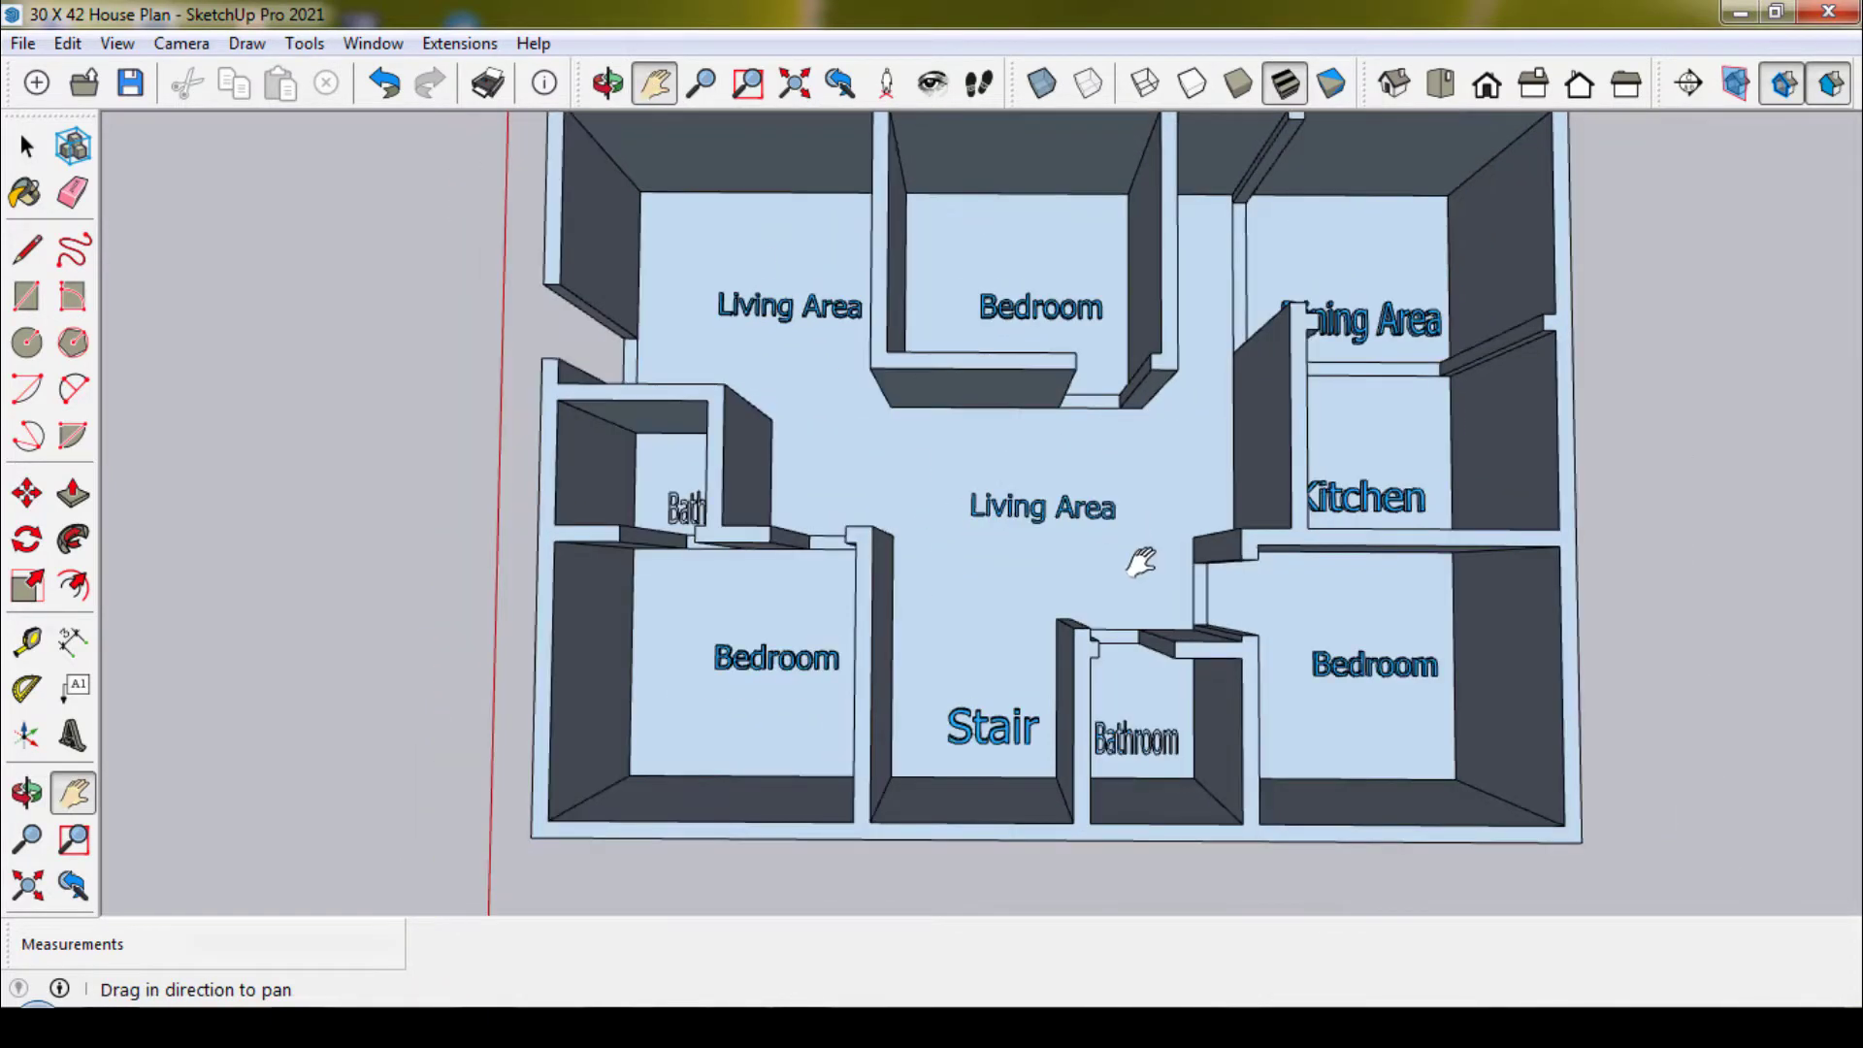
mouse_move(1140, 563)
left_mouse_down()
mouse_move(1086, 579)
mouse_move(1079, 606)
left_mouse_up()
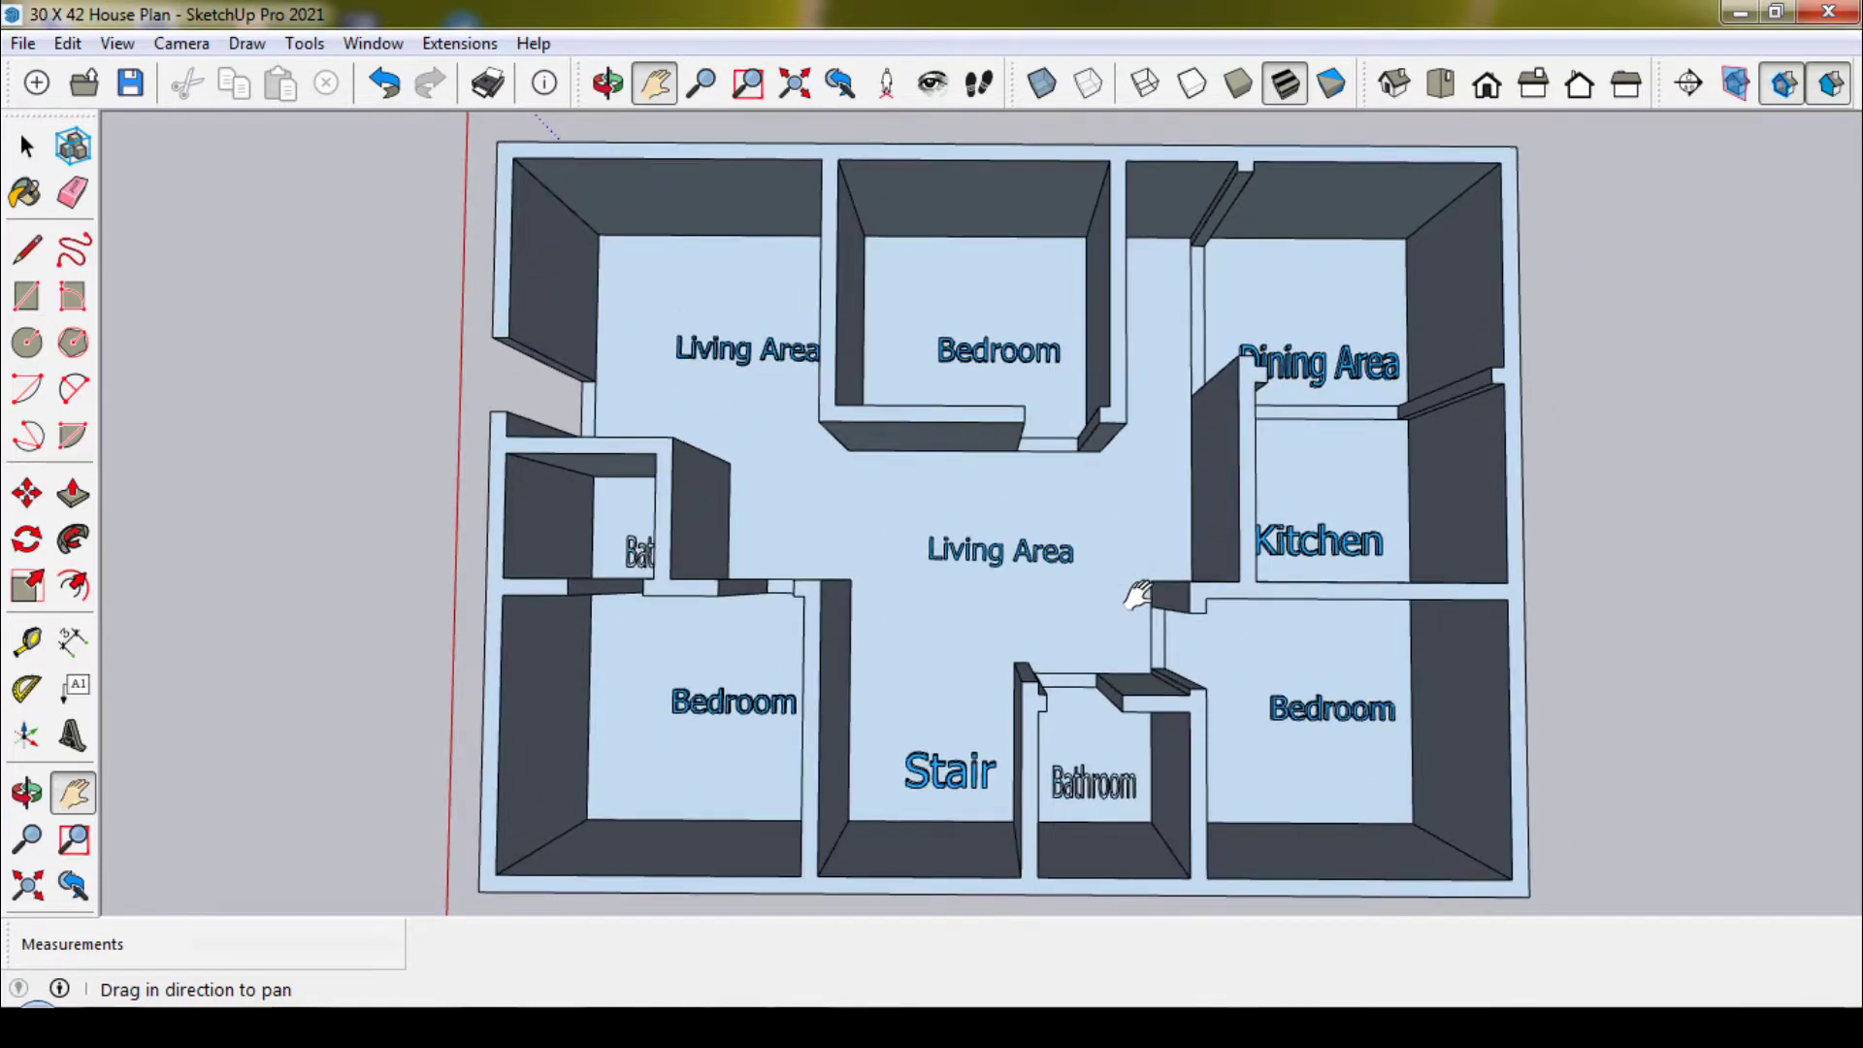
Orbit to front, corner and low outside views, then switch to Iso view and look down.
left_click(609, 83)
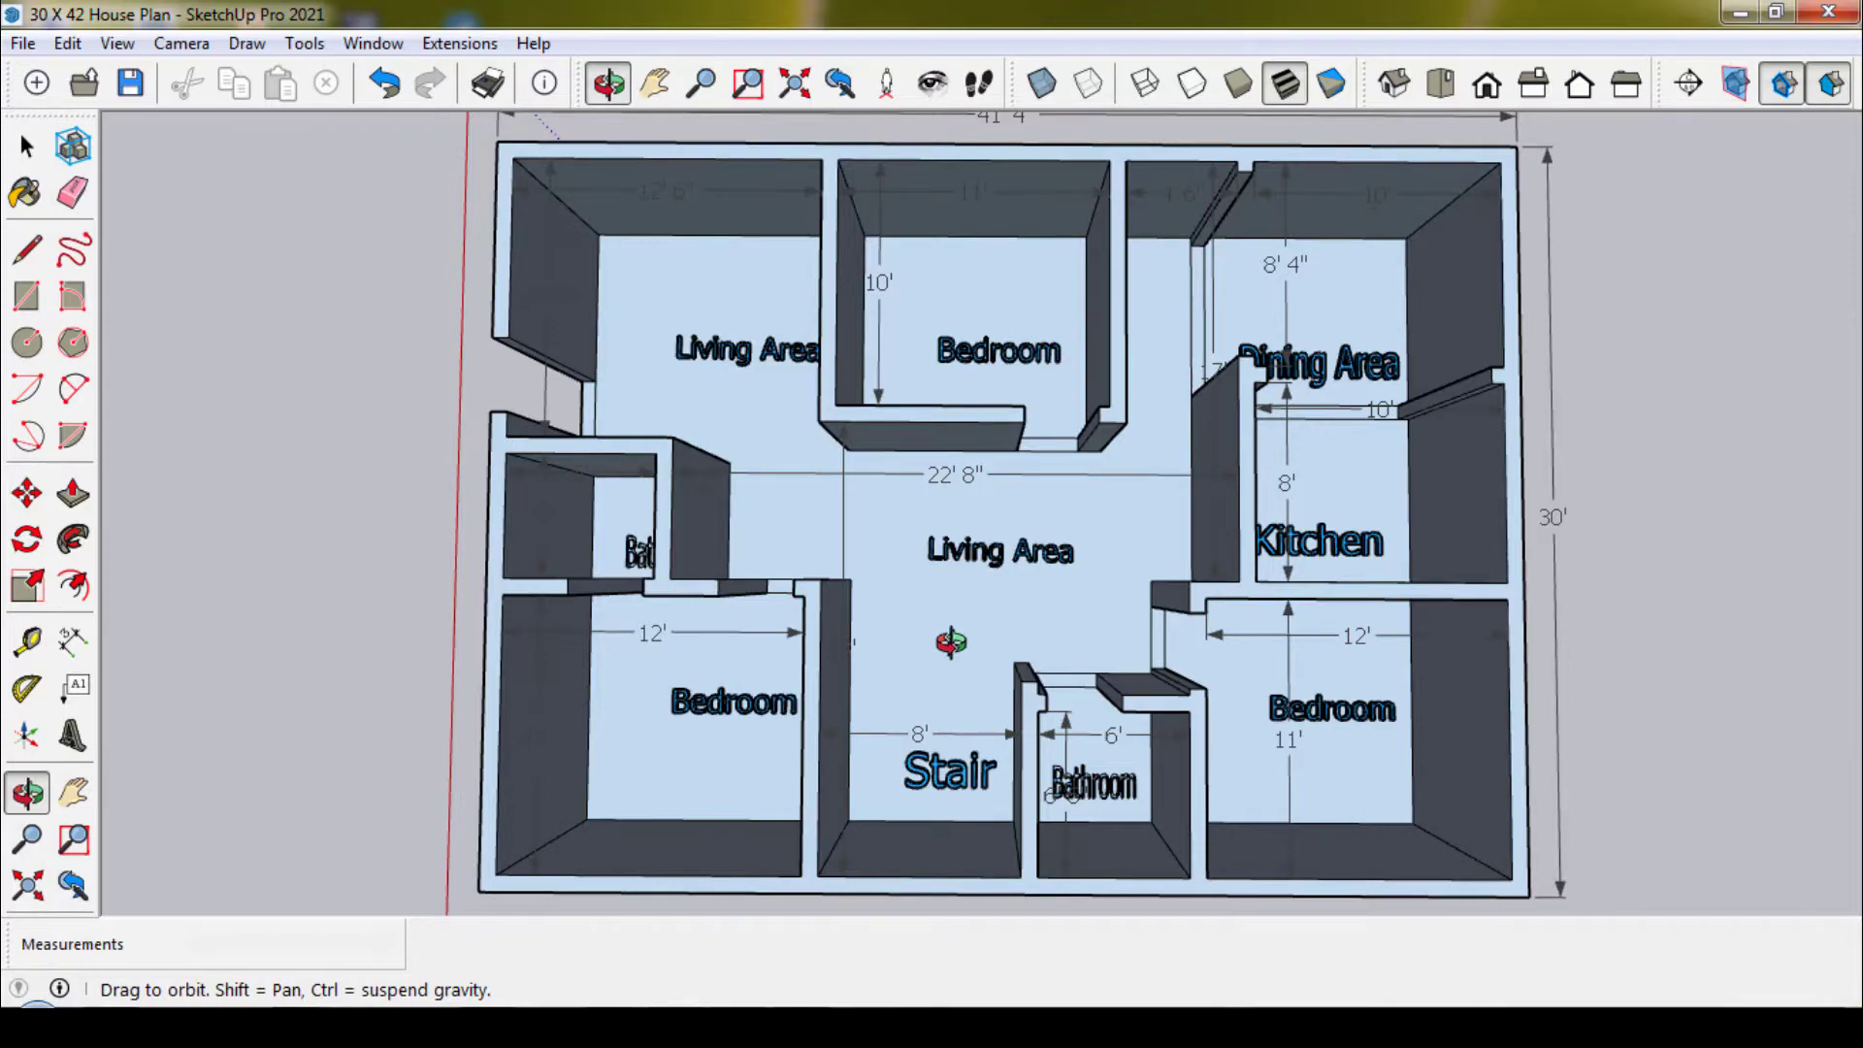
mouse_move(951, 642)
left_mouse_down()
mouse_move(989, 486)
mouse_move(971, 367)
mouse_move(1015, 289)
left_mouse_up()
mouse_move(1212, 451)
left_mouse_down()
mouse_move(752, 382)
mouse_move(728, 355)
mouse_move(1128, 556)
left_mouse_up()
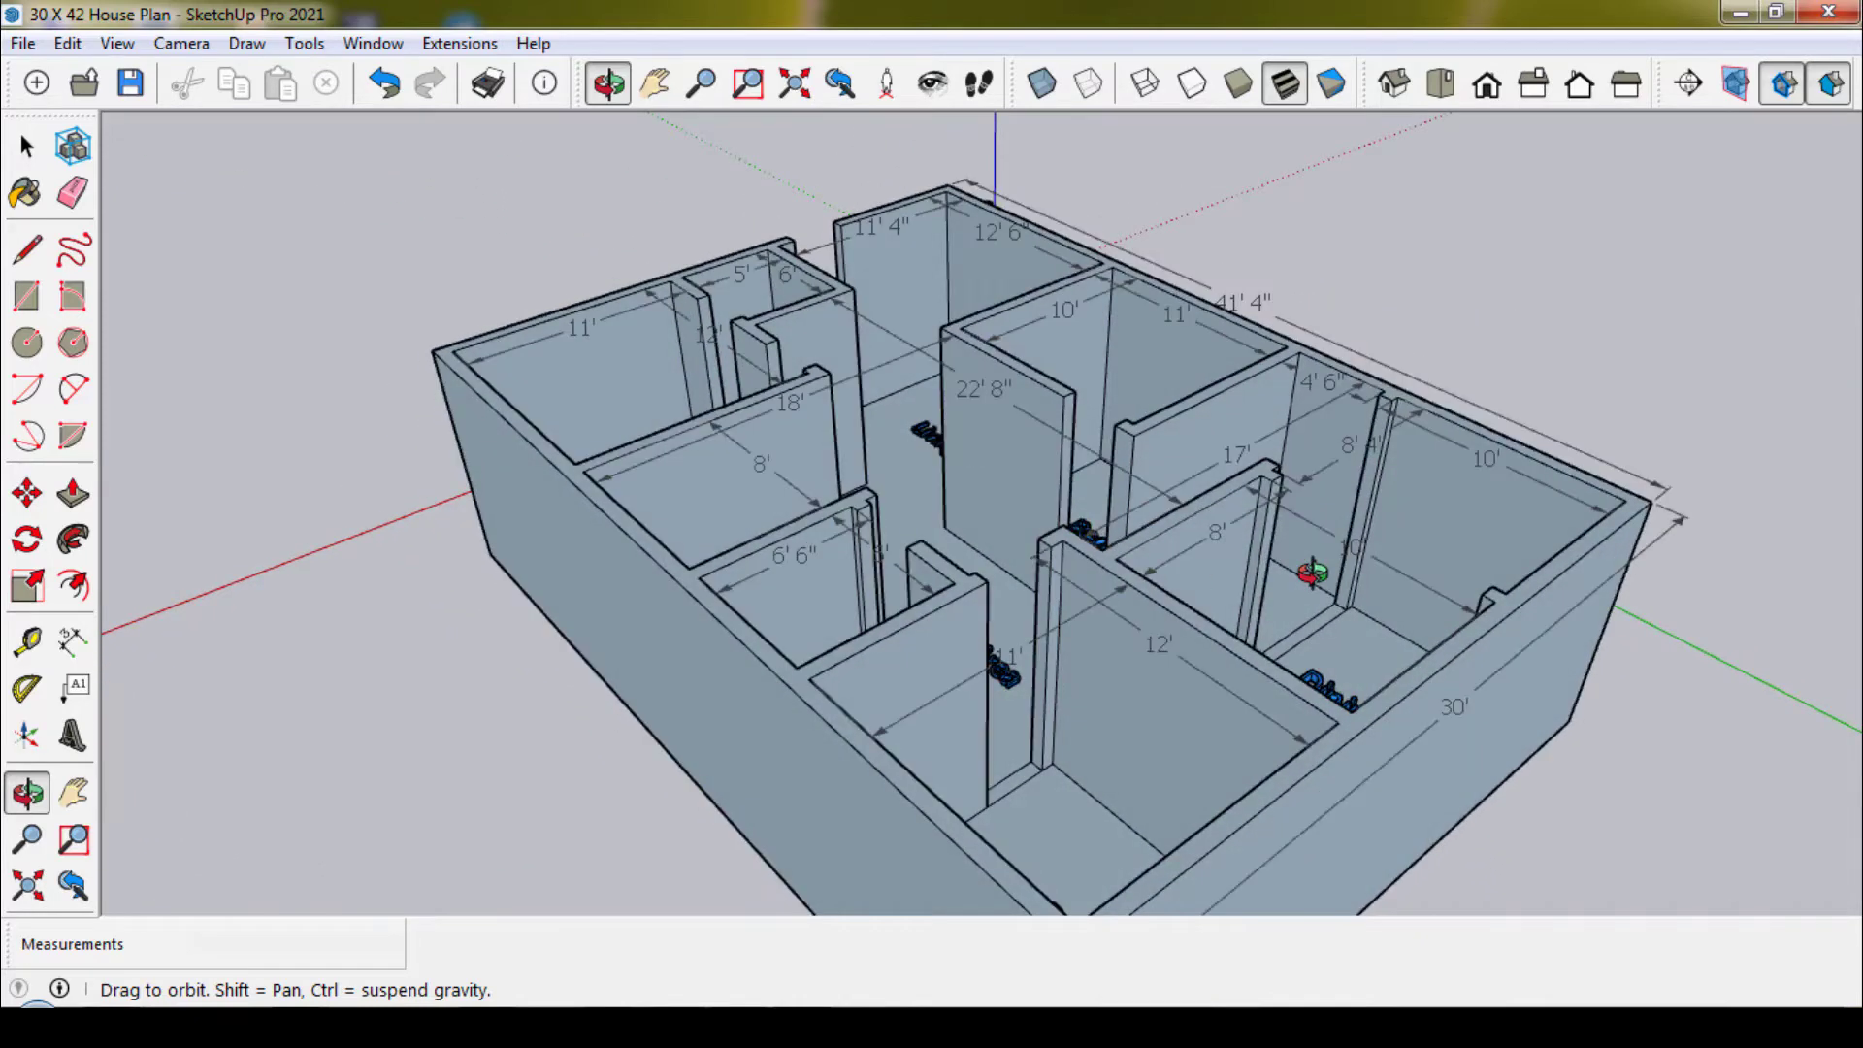
mouse_move(1298, 589)
left_mouse_down()
mouse_move(1164, 573)
mouse_move(1064, 520)
mouse_move(791, 458)
left_mouse_up()
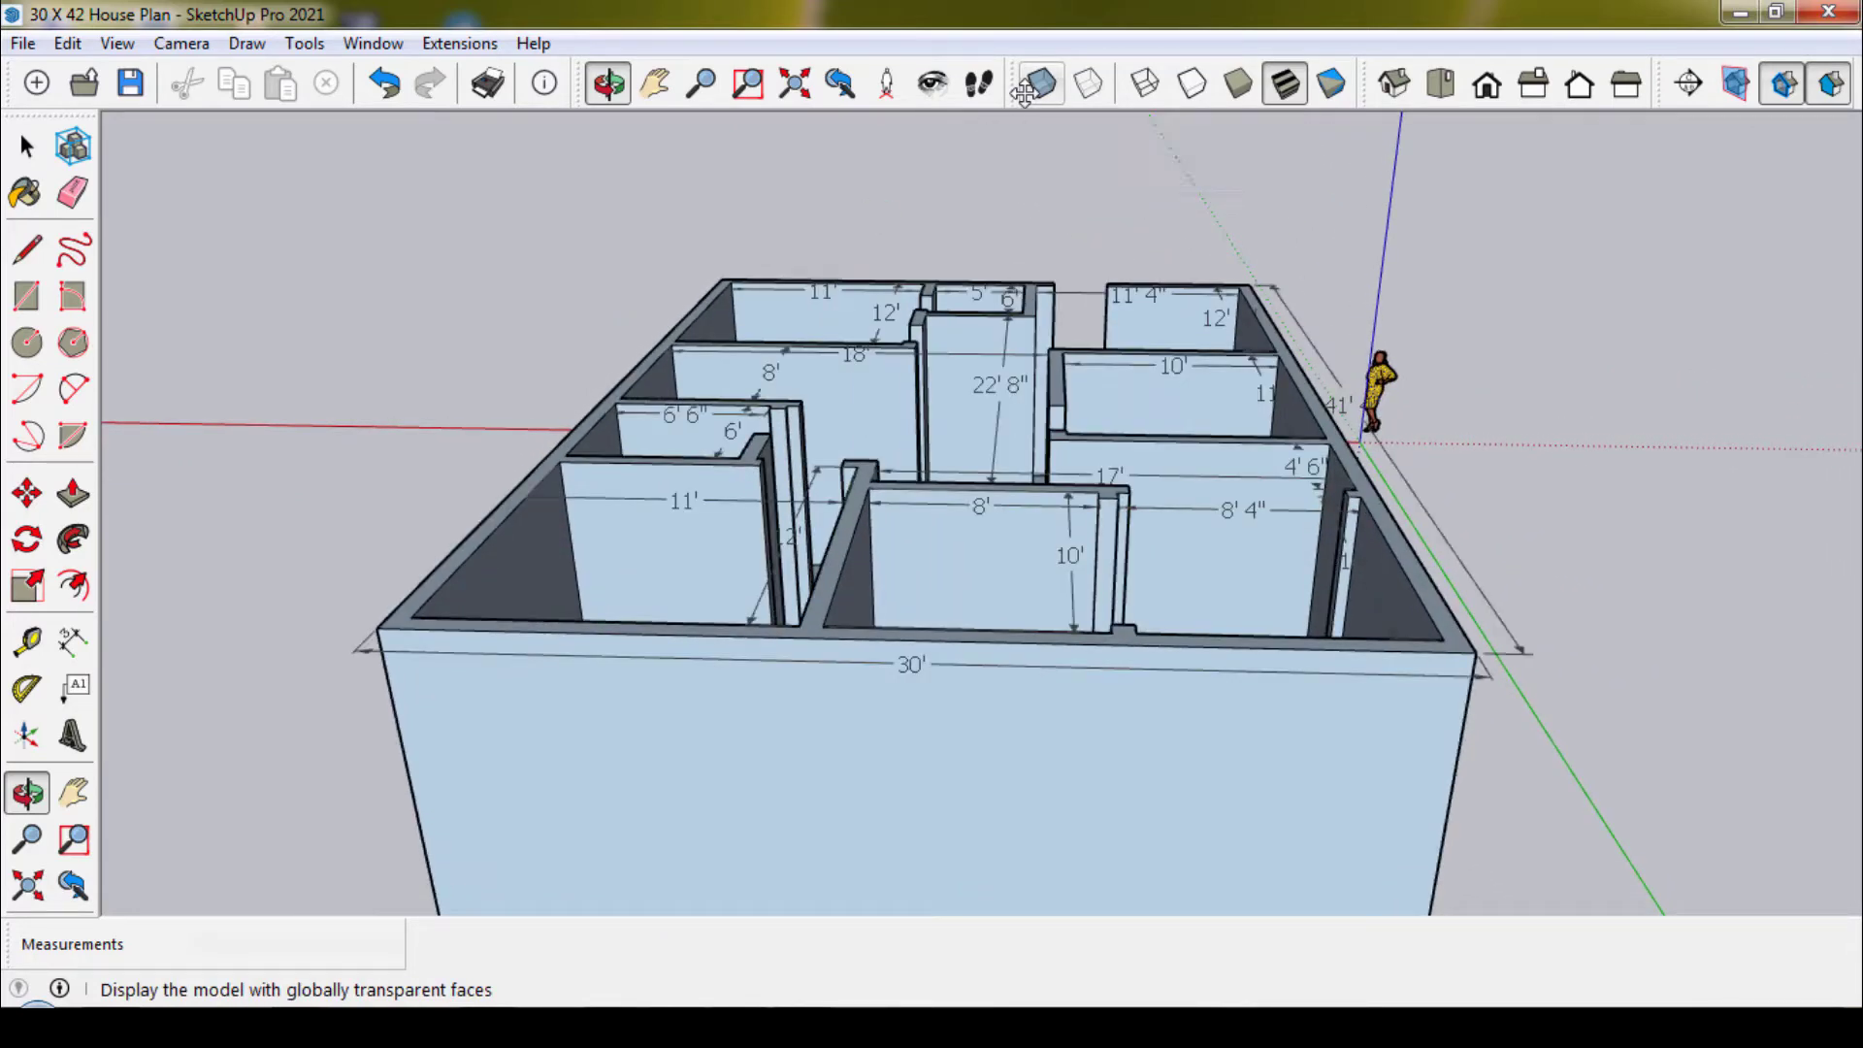
left_click_drag(1293, 500, 652, 523)
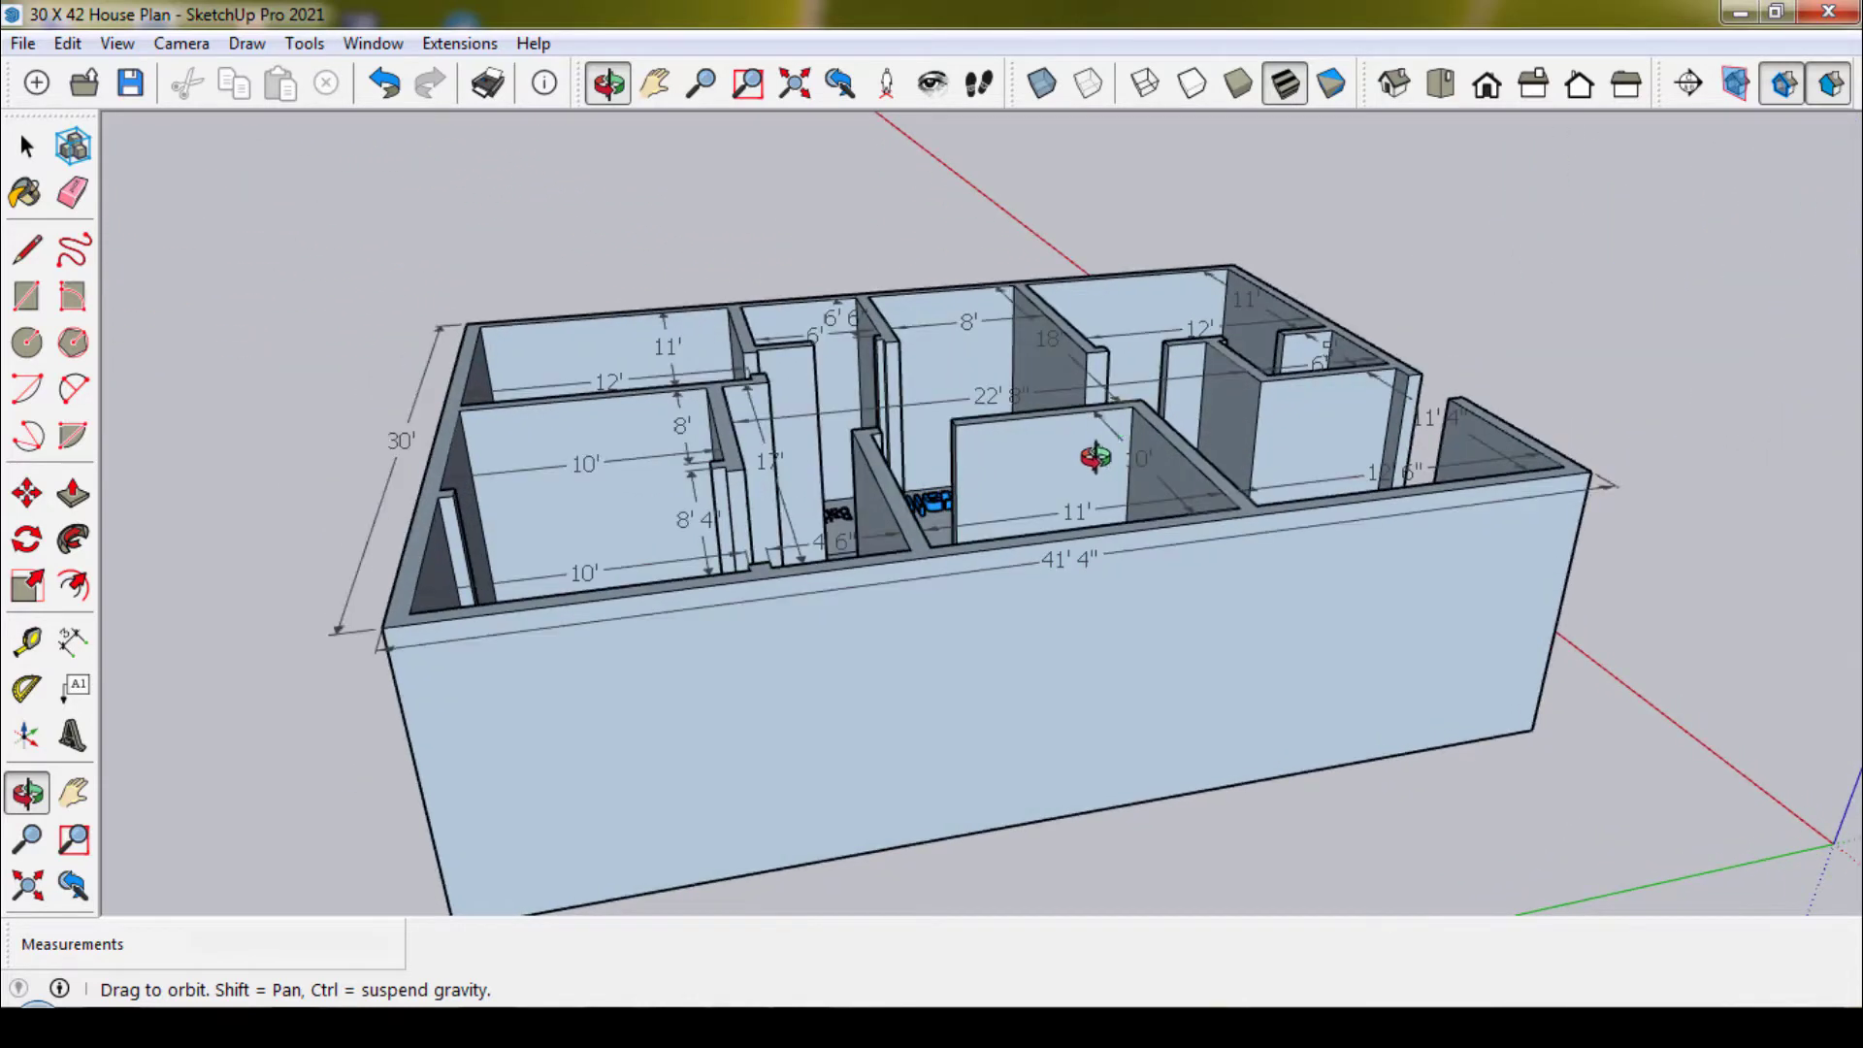
mouse_move(1095, 456)
left_mouse_down()
mouse_move(989, 624)
mouse_move(997, 763)
mouse_move(906, 770)
mouse_move(819, 740)
mouse_move(737, 753)
mouse_move(756, 747)
left_mouse_up()
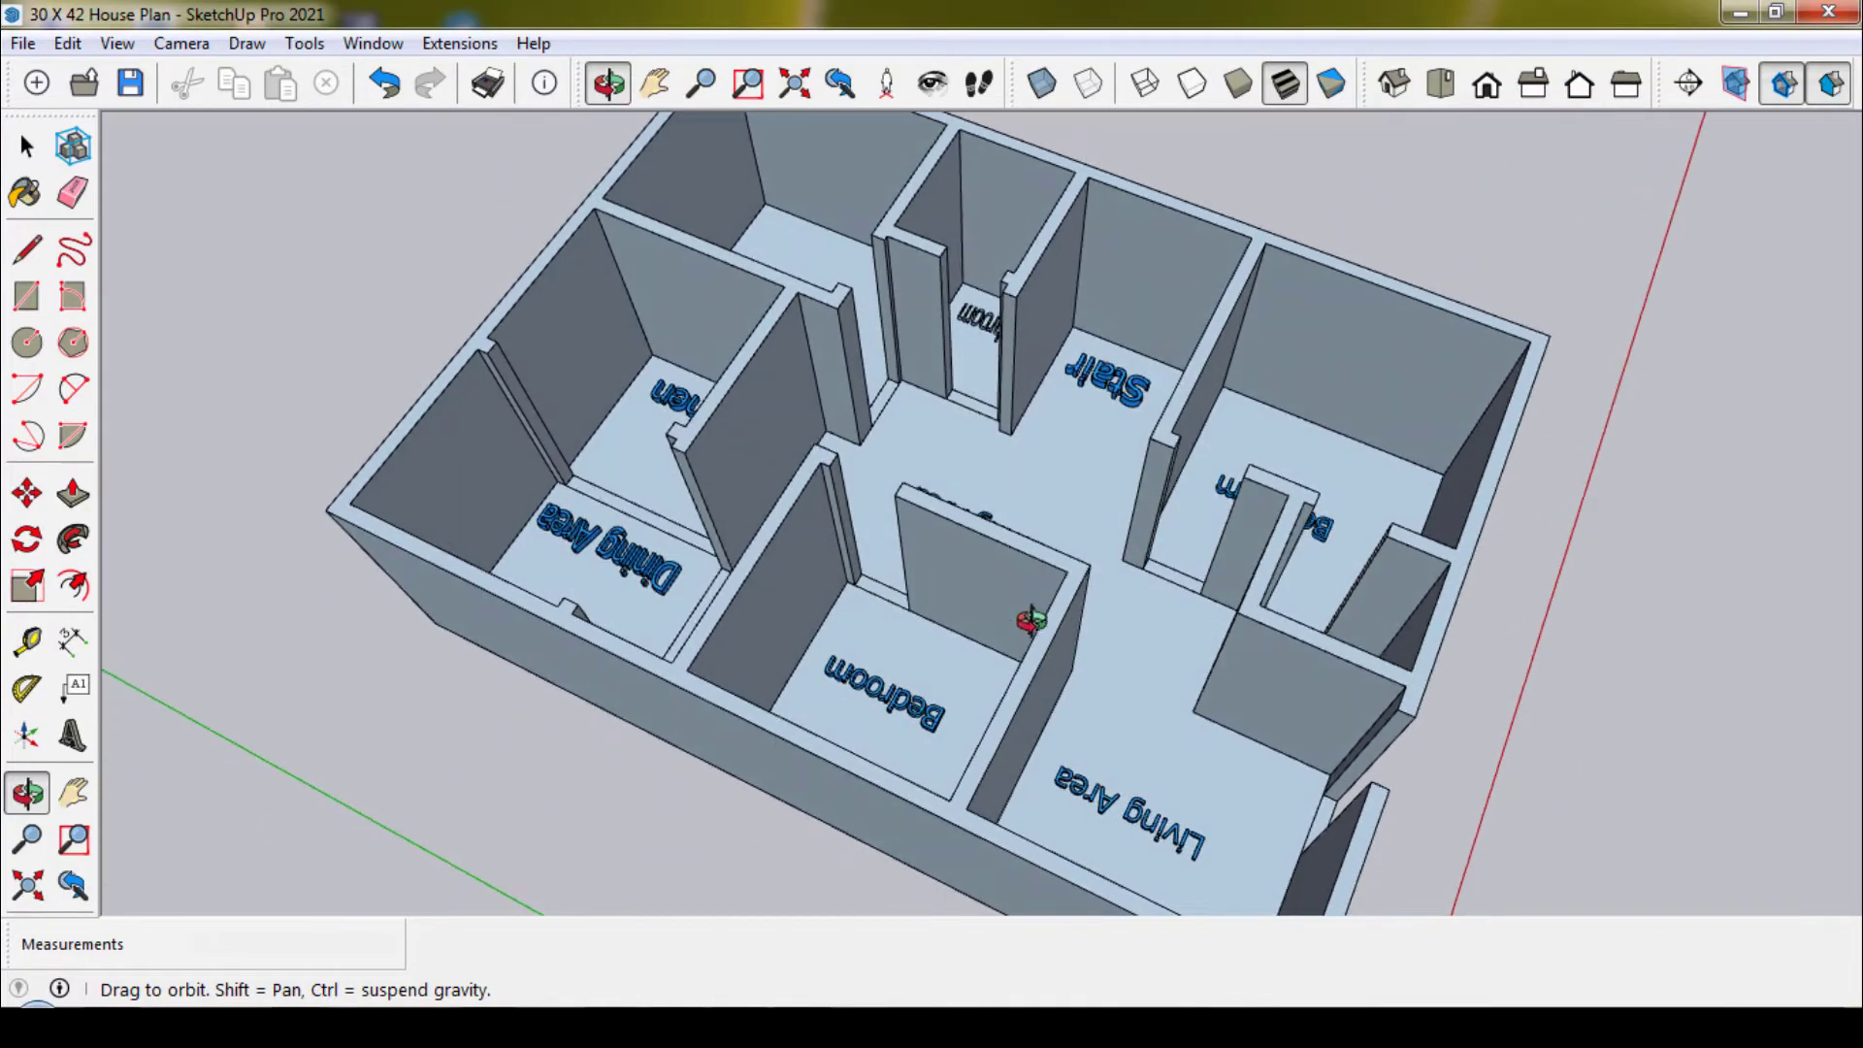
mouse_move(1053, 610)
left_mouse_down()
mouse_move(789, 716)
mouse_move(777, 644)
mouse_move(569, 613)
mouse_move(494, 462)
mouse_move(974, 553)
left_mouse_up()
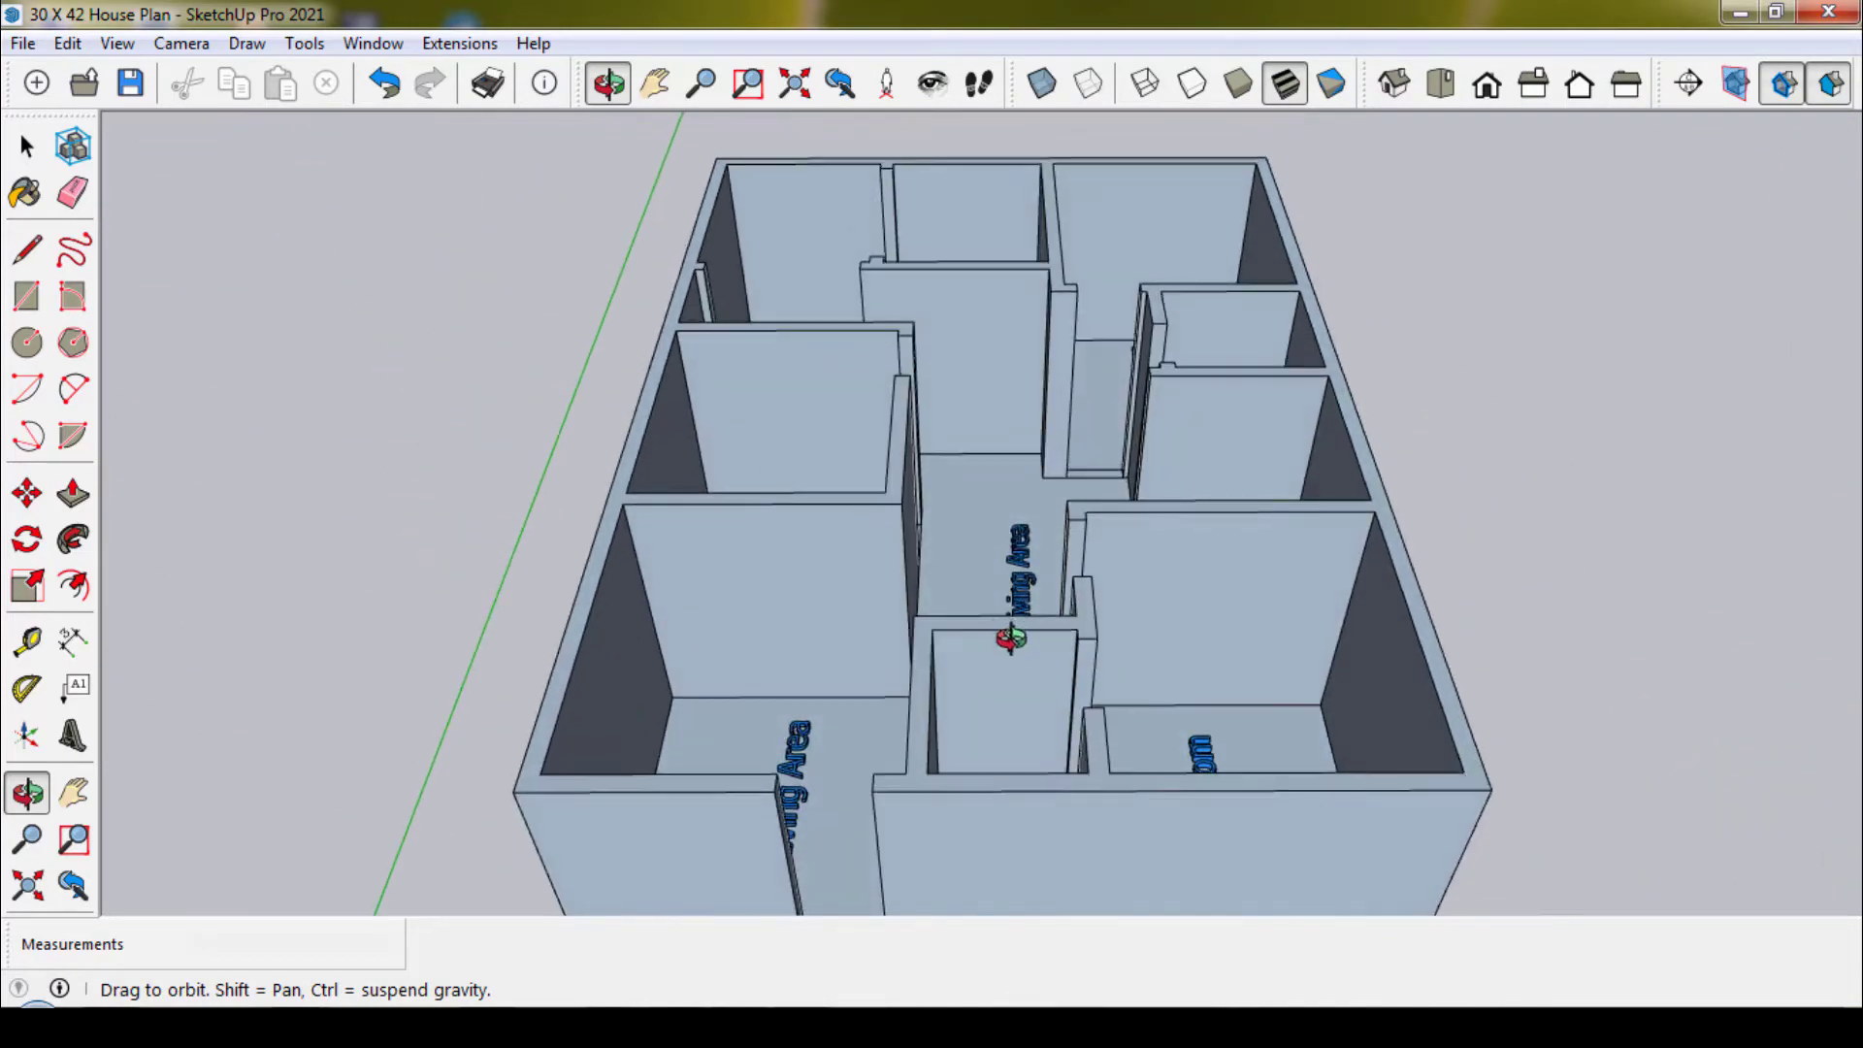
mouse_move(1010, 637)
left_mouse_down()
mouse_move(919, 282)
mouse_move(1123, 476)
mouse_move(1149, 477)
left_mouse_up()
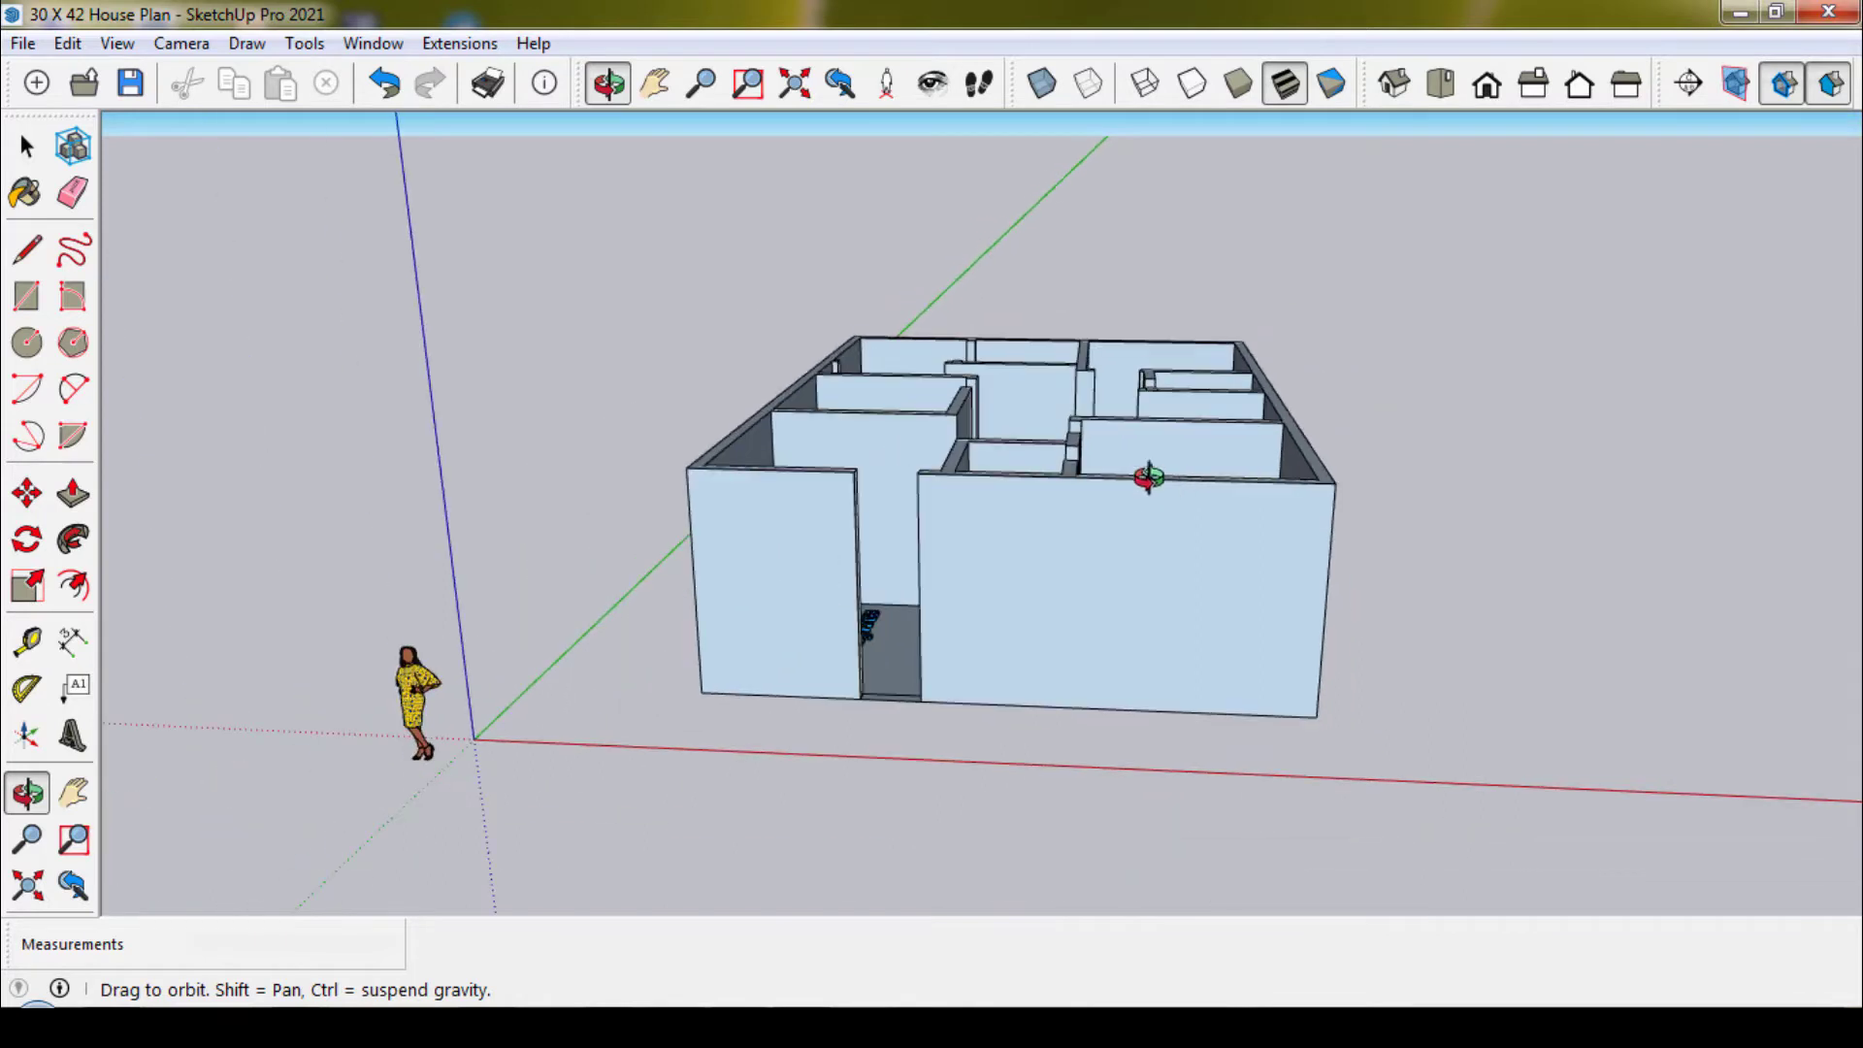
left_click(1393, 83)
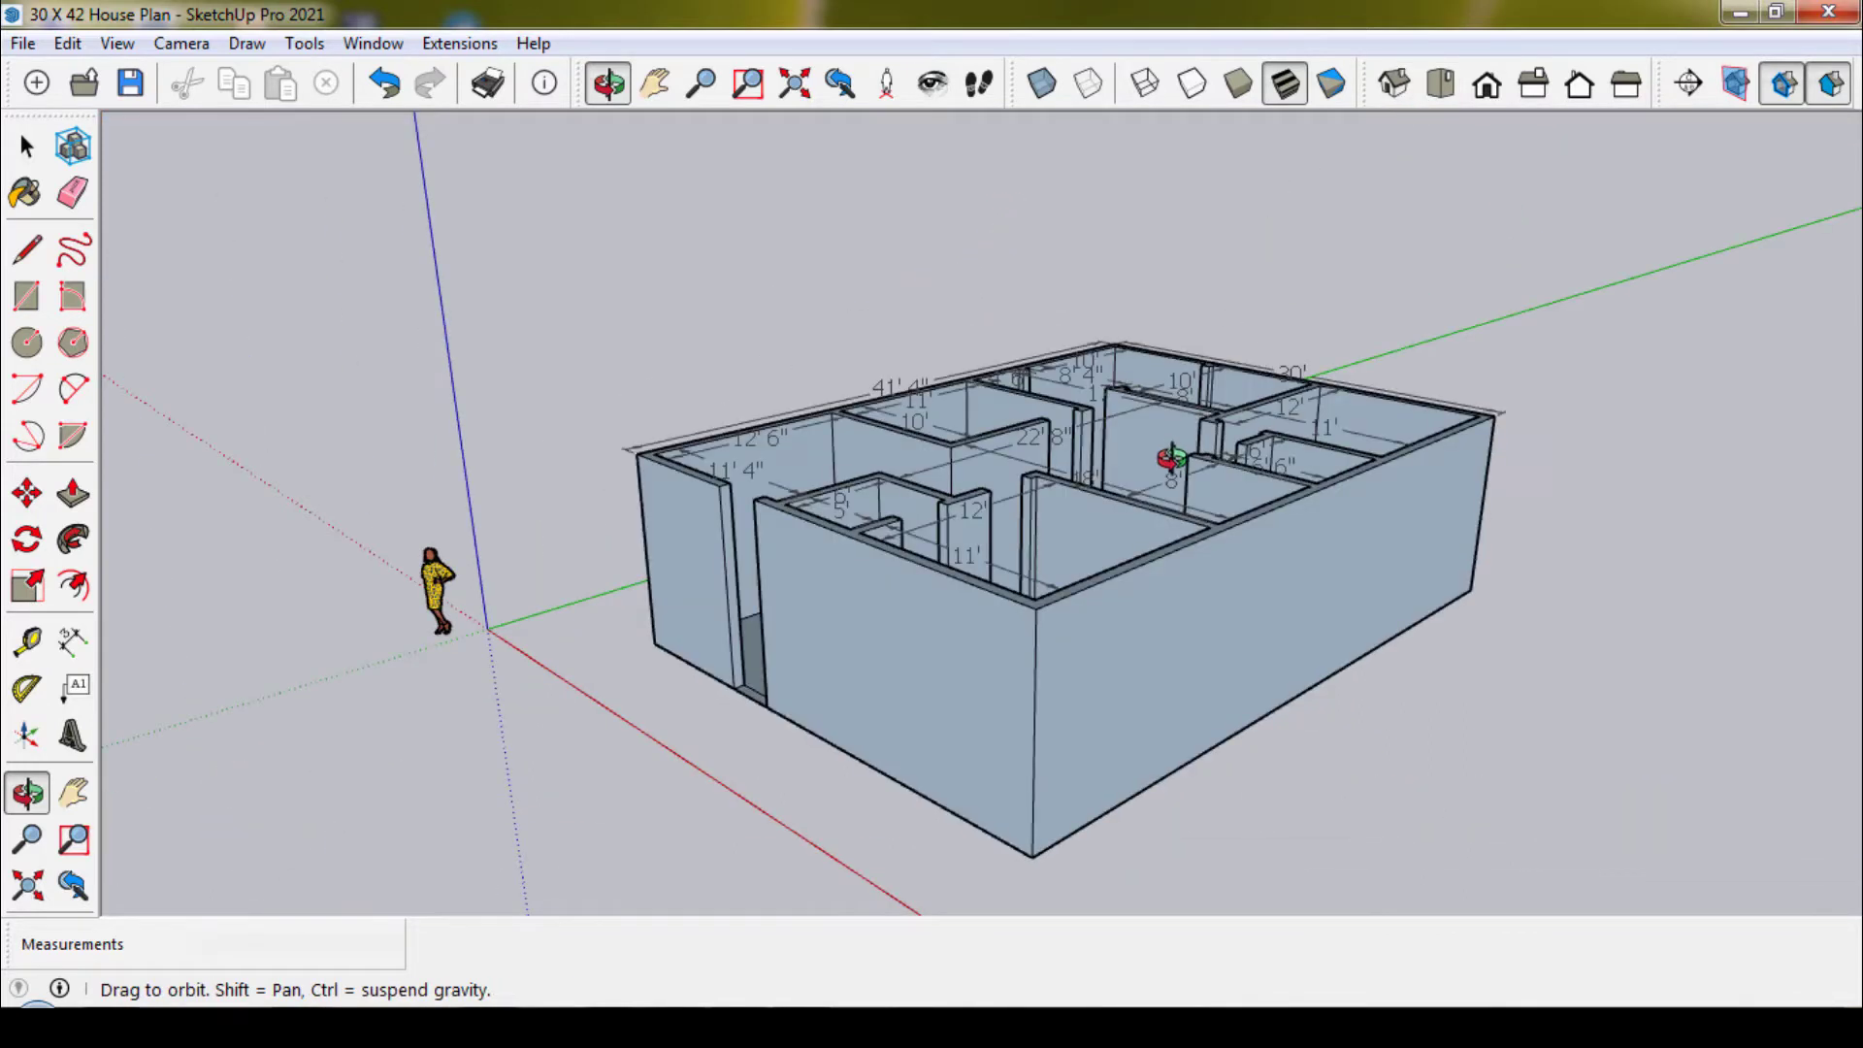
mouse_move(1147, 457)
left_mouse_down()
mouse_move(1103, 636)
mouse_move(925, 696)
mouse_move(886, 628)
mouse_move(873, 520)
mouse_move(795, 449)
left_mouse_up()
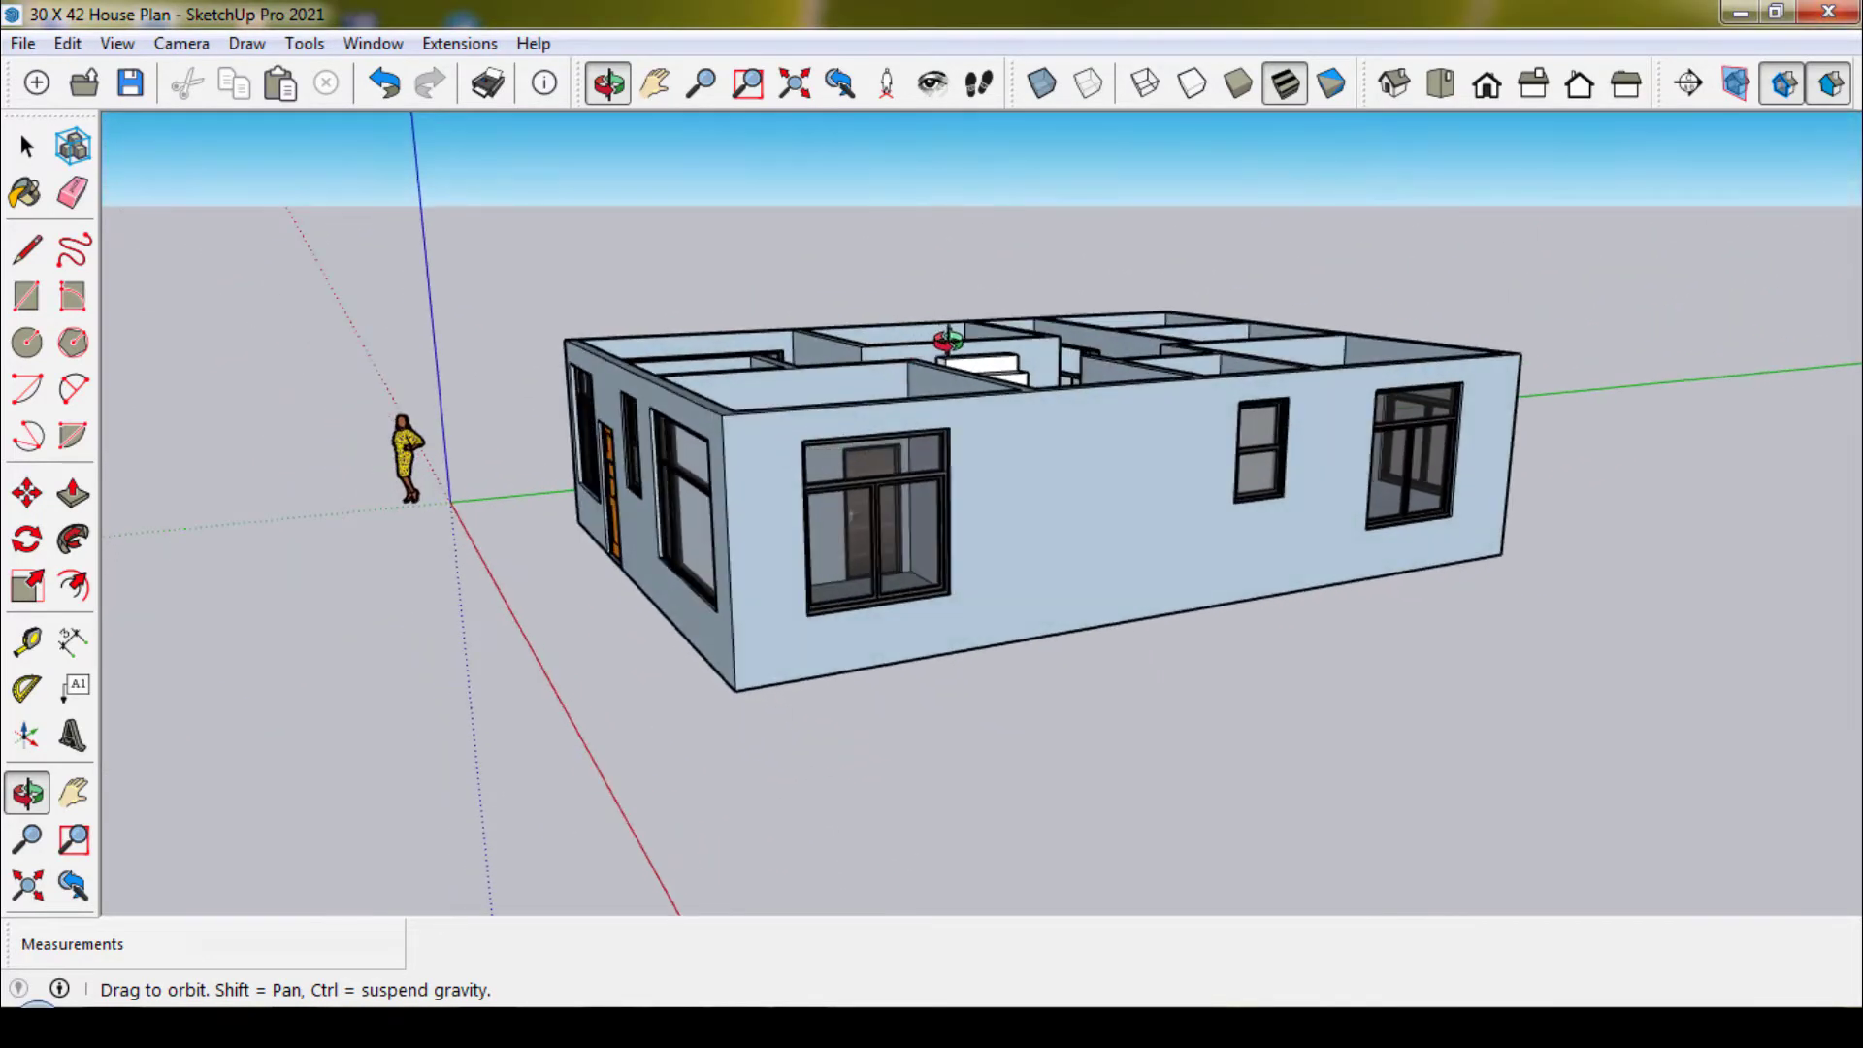
Zoom in, face the front wall, and pan left to a more top-down room view.
scroll(948, 339, "up", 2)
scroll(947, 340, "up", 2)
mouse_move(1021, 431)
left_mouse_down()
mouse_move(802, 432)
mouse_move(701, 110)
left_mouse_up()
left_click(655, 82)
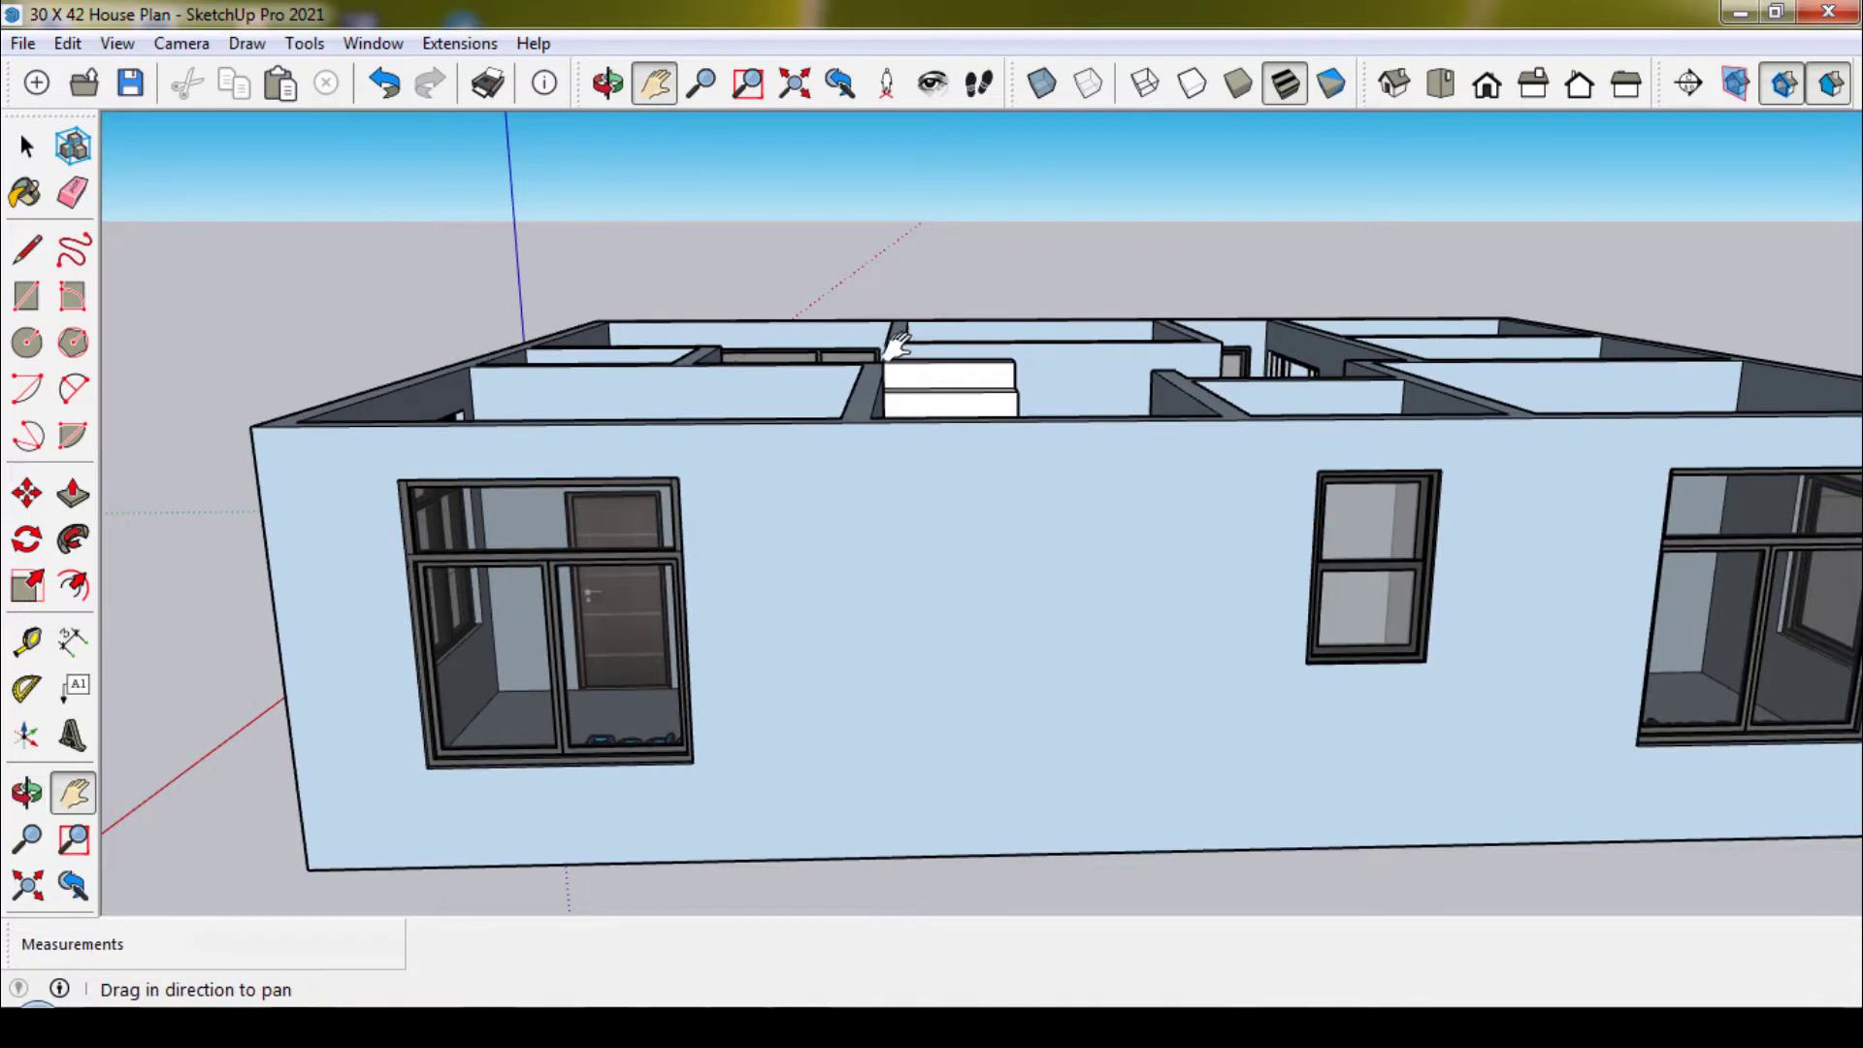
left_click_drag(910, 340, 797, 337)
scroll(941, 340, "down", 1)
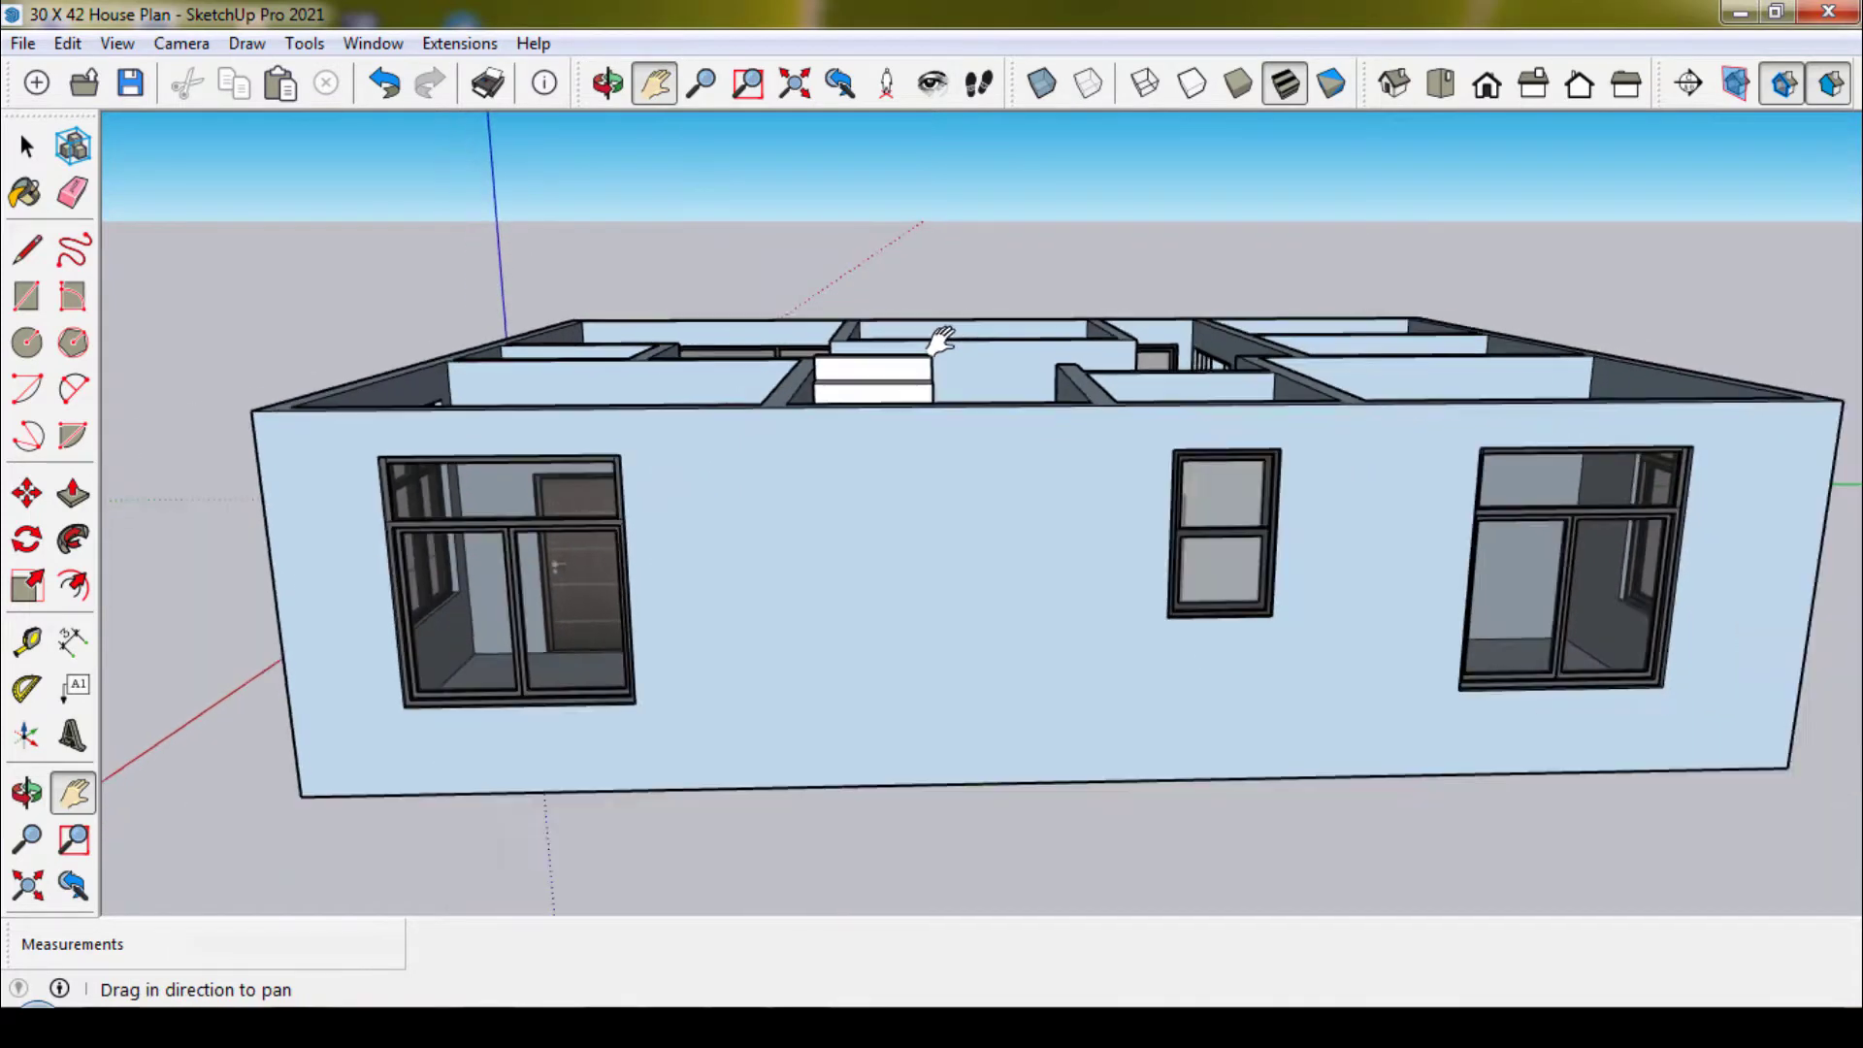
mouse_move(948, 339)
left_mouse_down()
mouse_move(918, 333)
mouse_move(884, 758)
left_mouse_up()
left_click(607, 83)
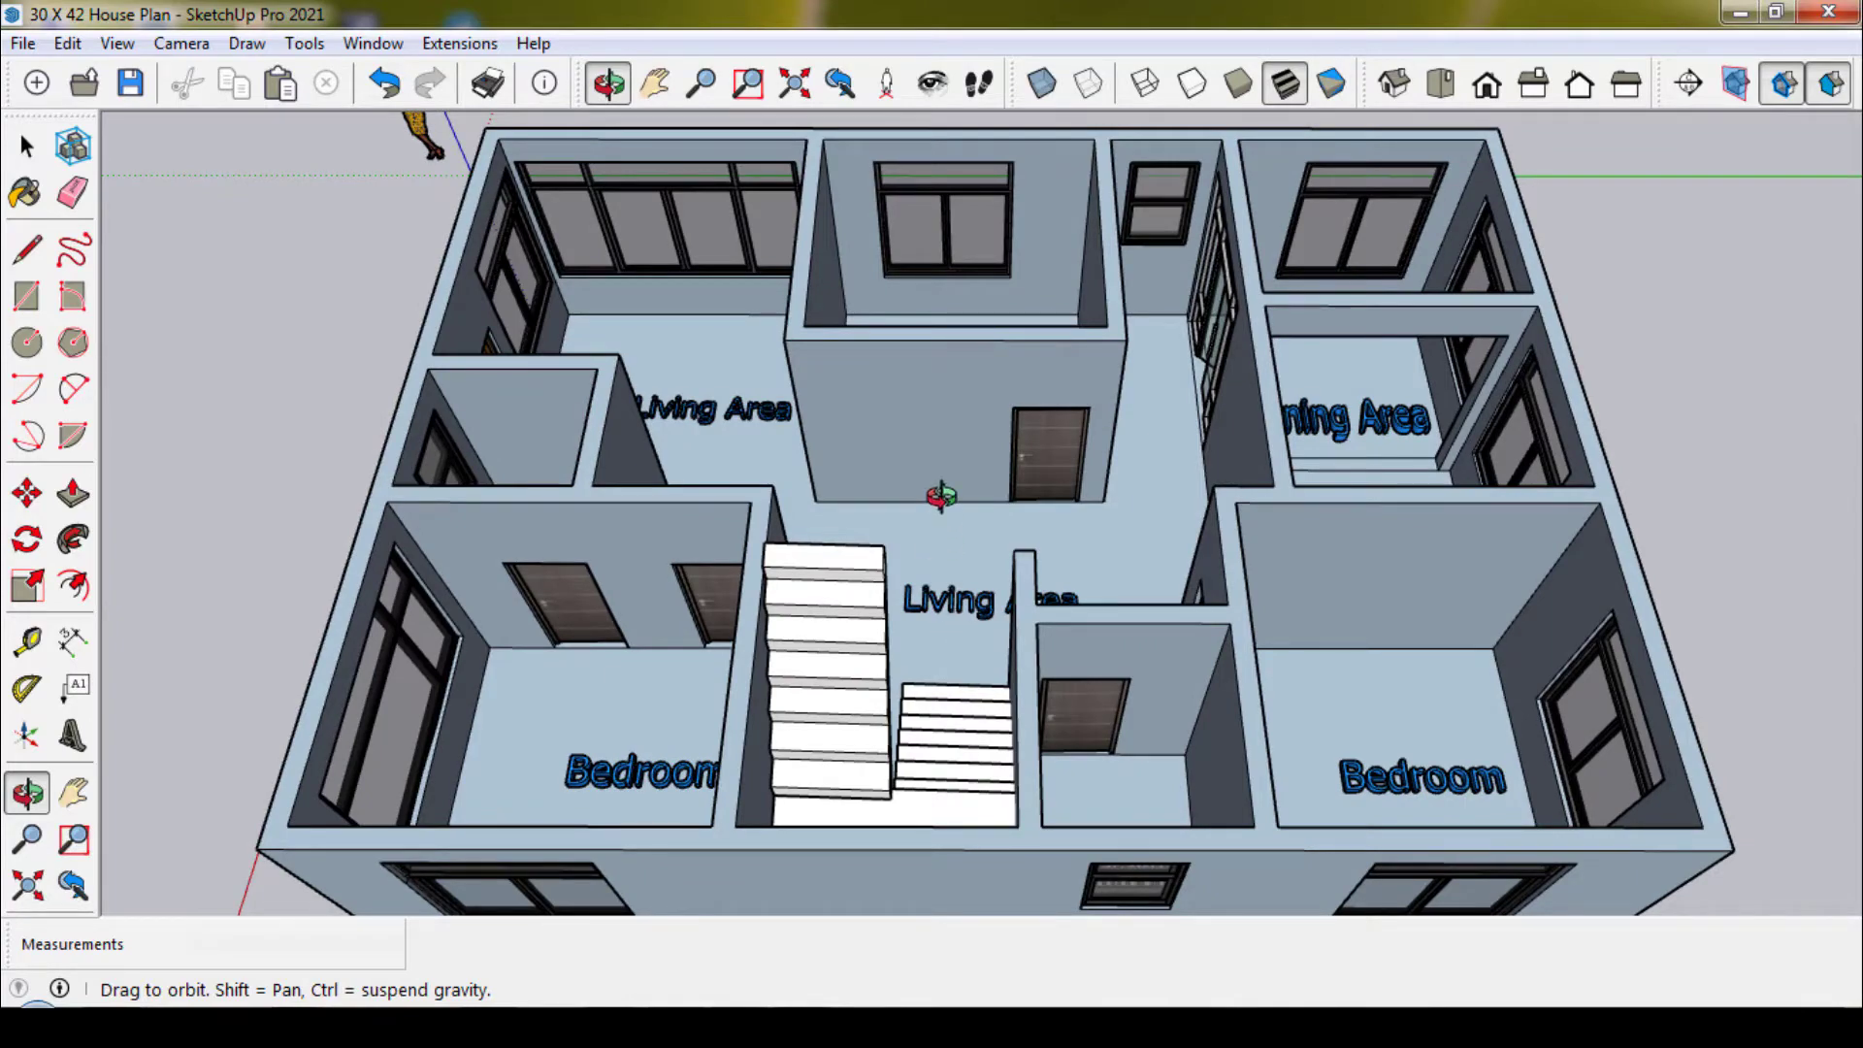
left_click_drag(940, 496, 948, 540)
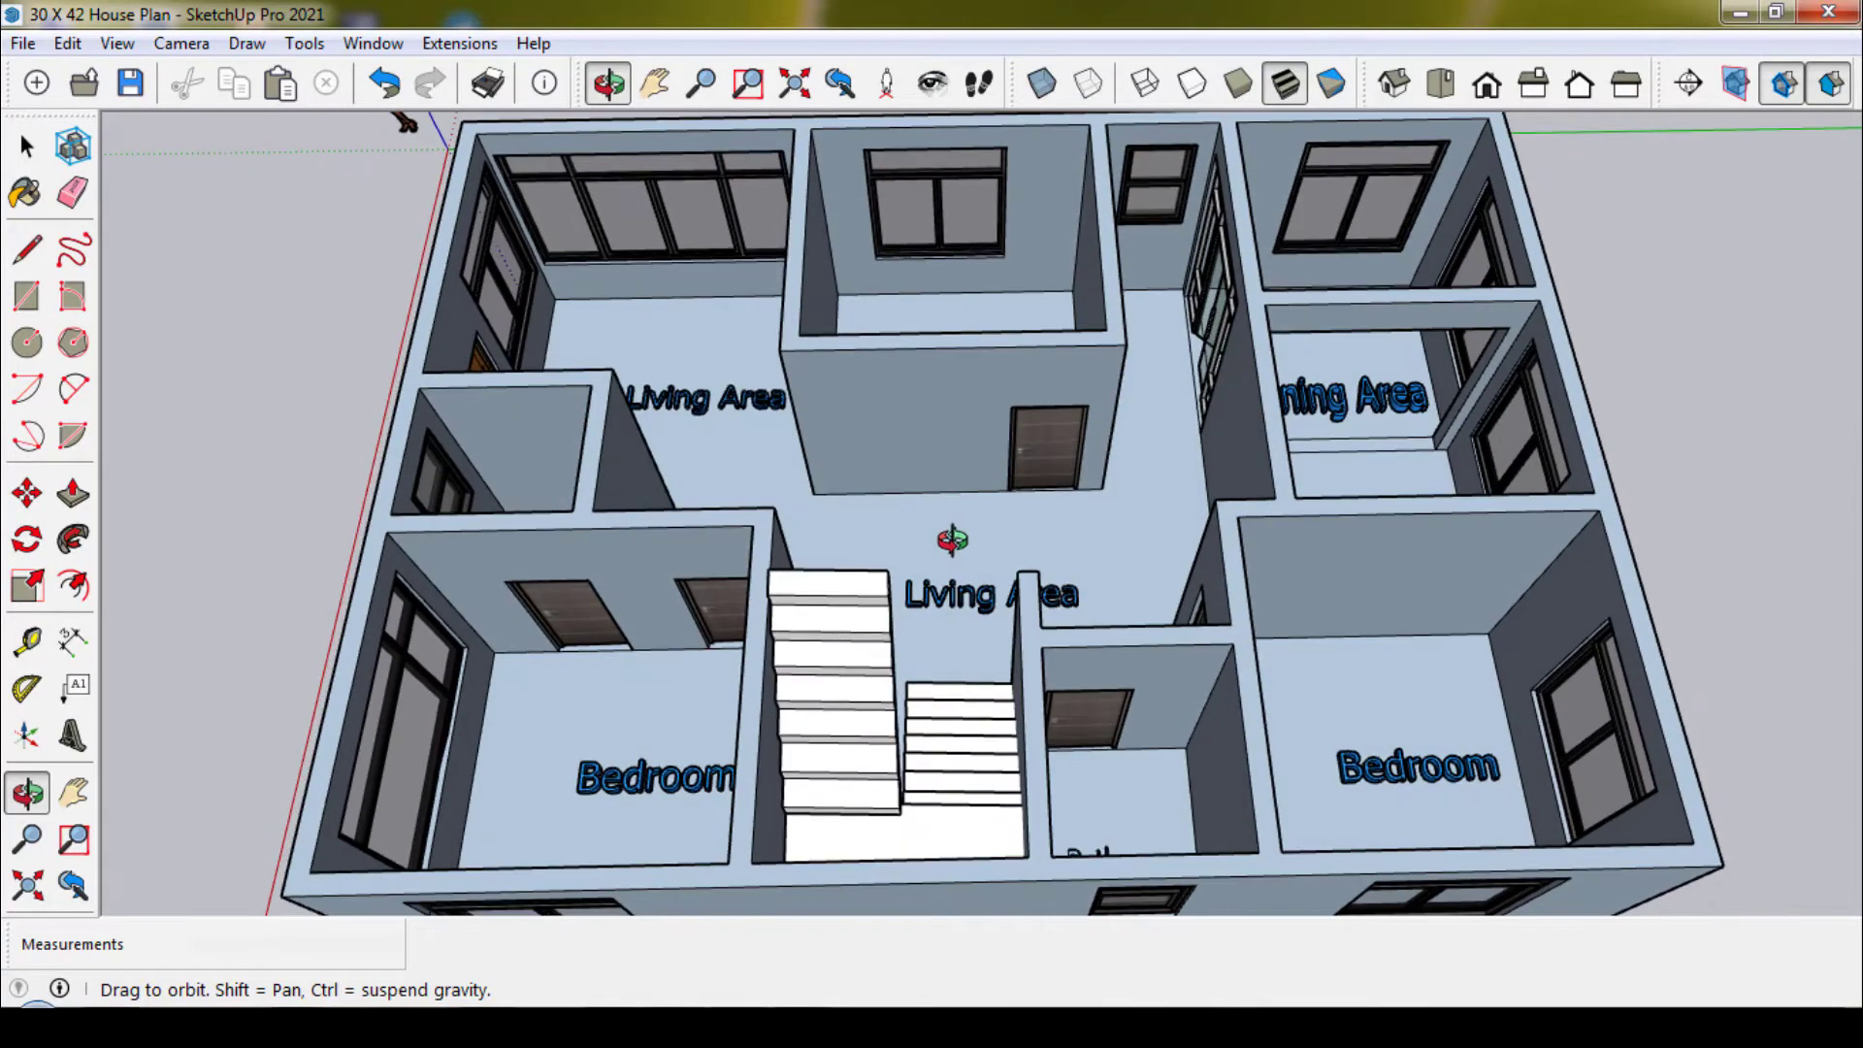
Centre the back rooms and Living Area, then view the Bedroom label from above.
left_click(655, 84)
scroll(948, 236, "up", 2)
scroll(947, 237, "up", 3)
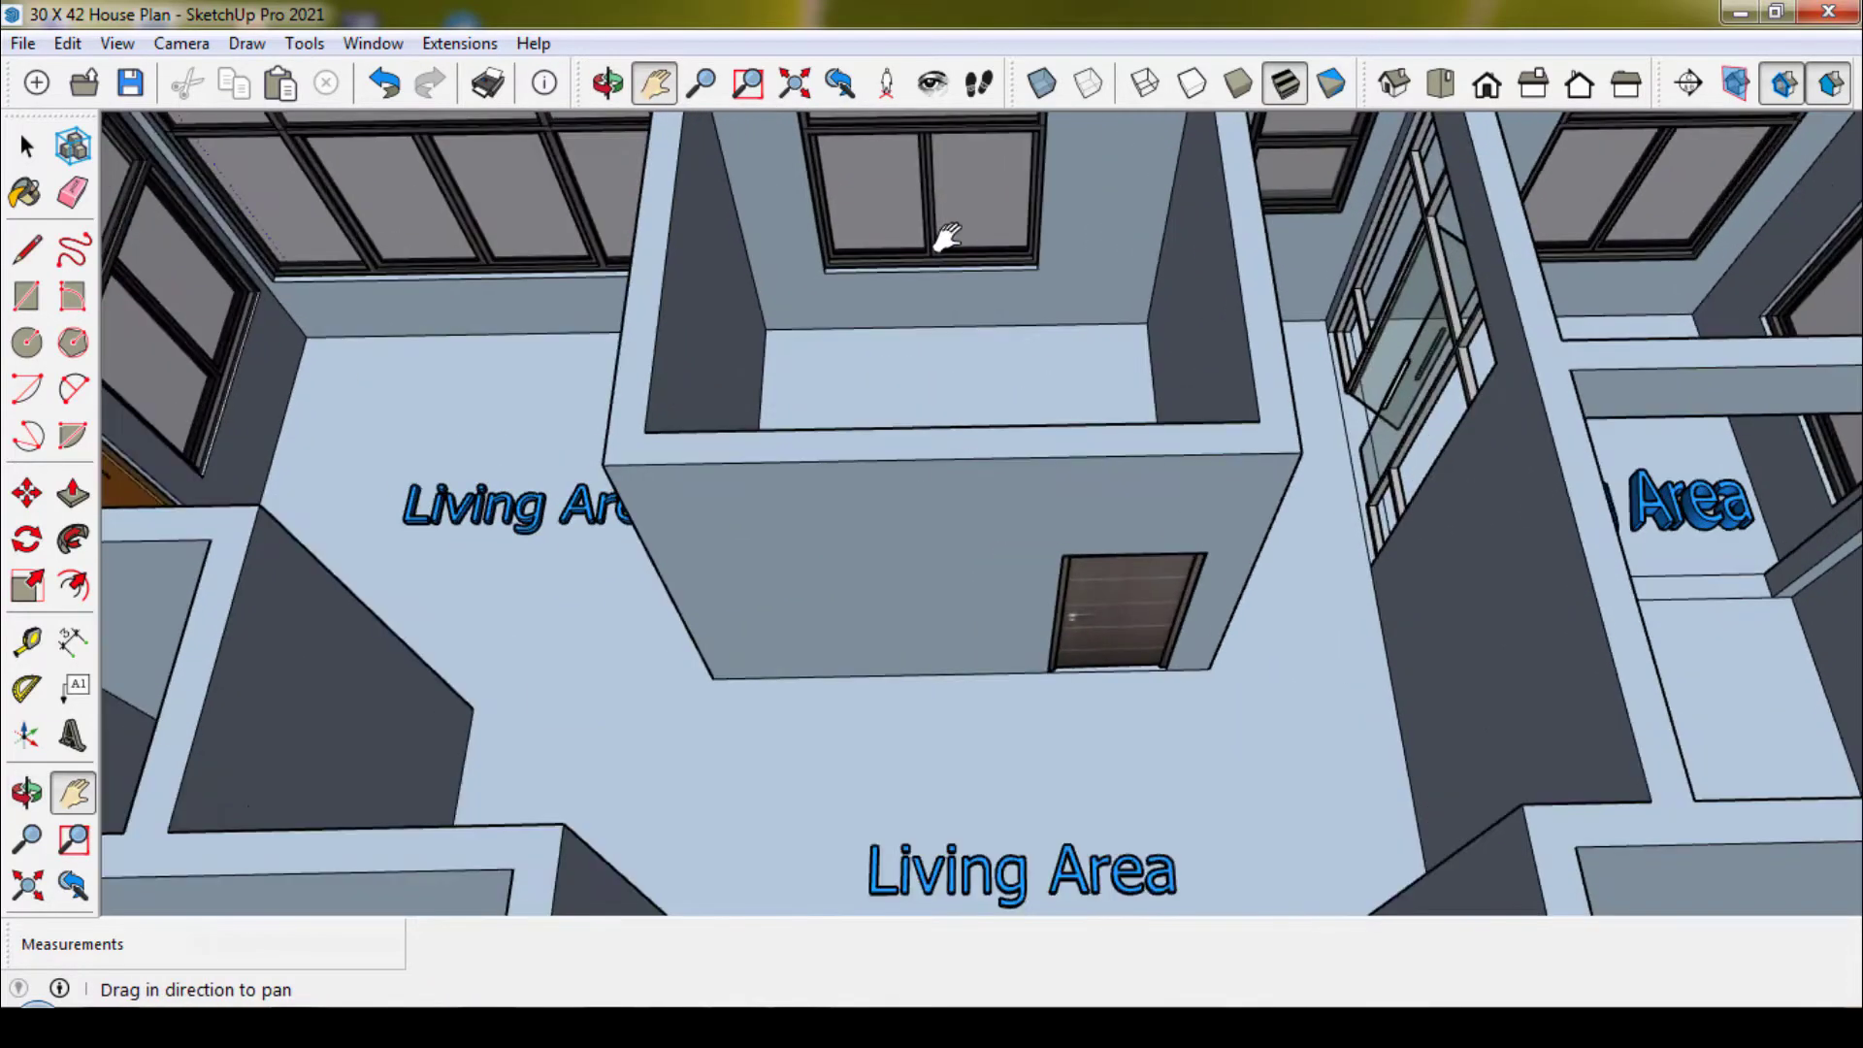
scroll(946, 260, "down", 3)
left_click_drag(940, 420, 1131, 357)
scroll(1131, 357, "up", 2)
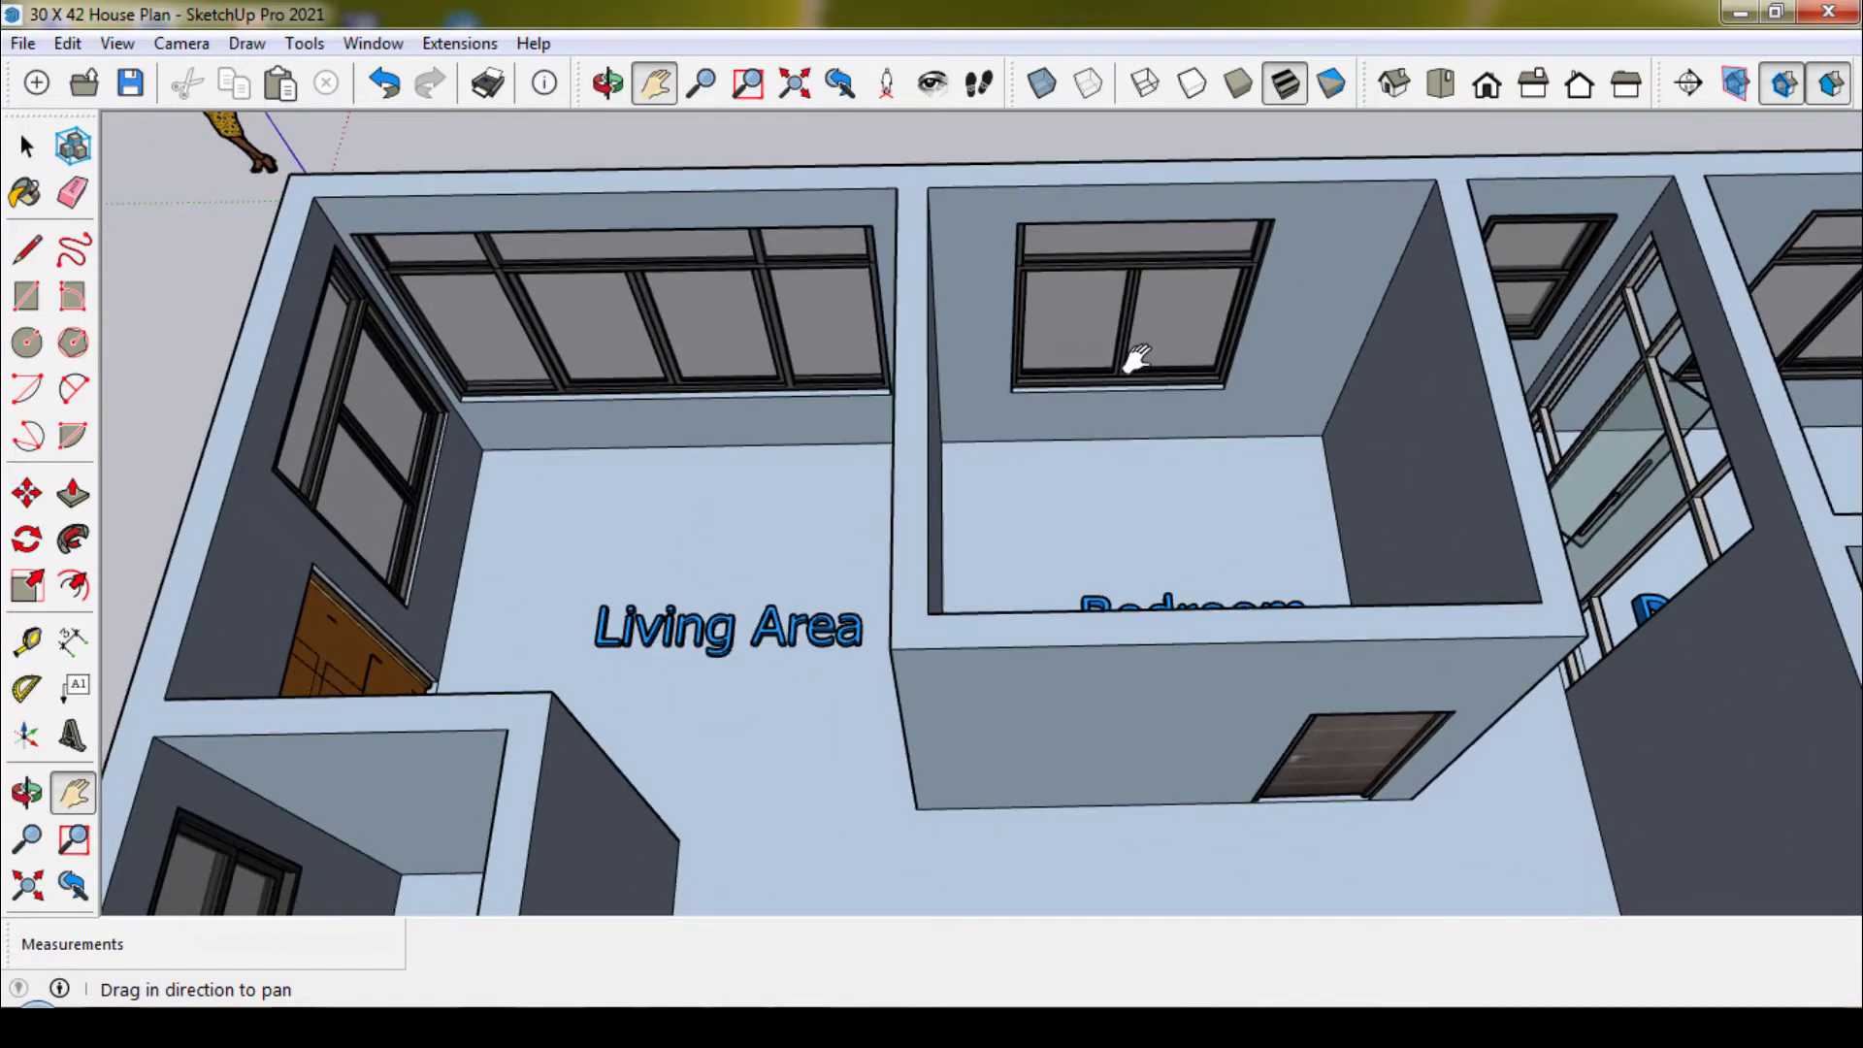
left_click_drag(866, 618, 756, 601)
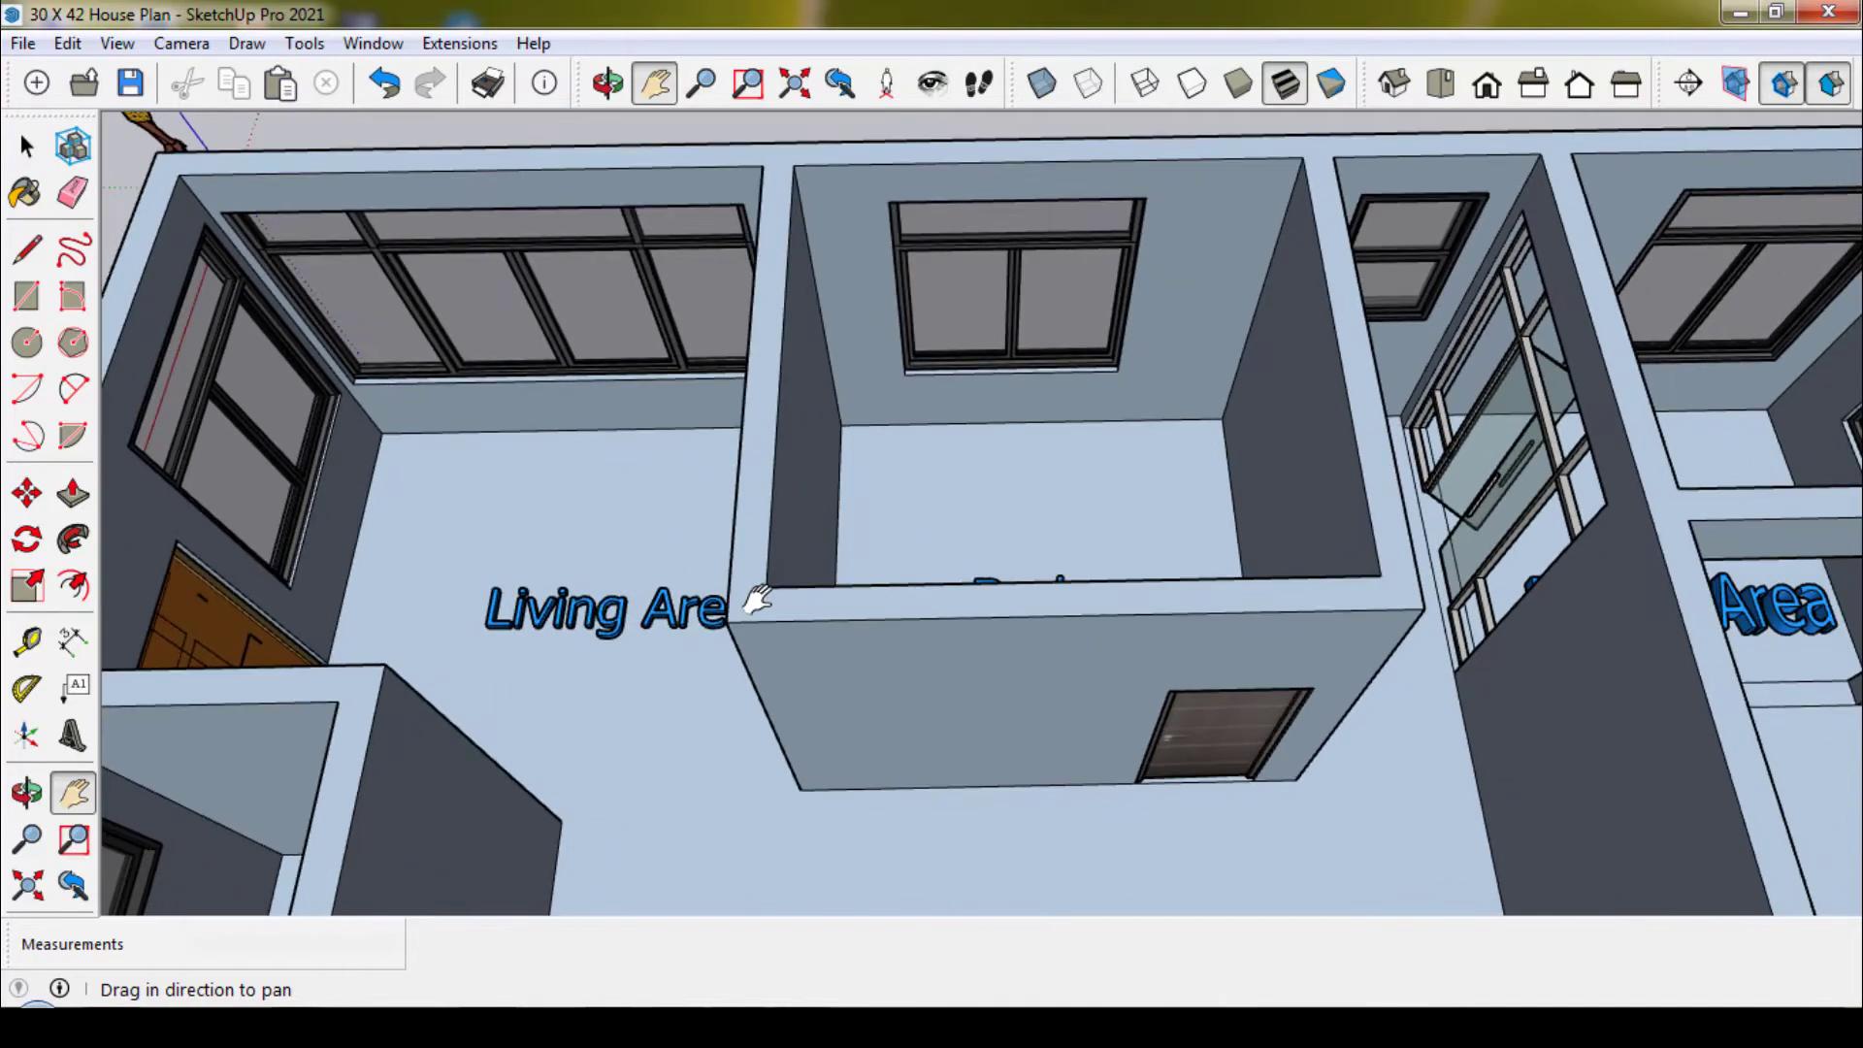
left_click(608, 83)
mouse_move(669, 228)
left_mouse_down()
mouse_move(692, 313)
mouse_move(686, 299)
left_mouse_up()
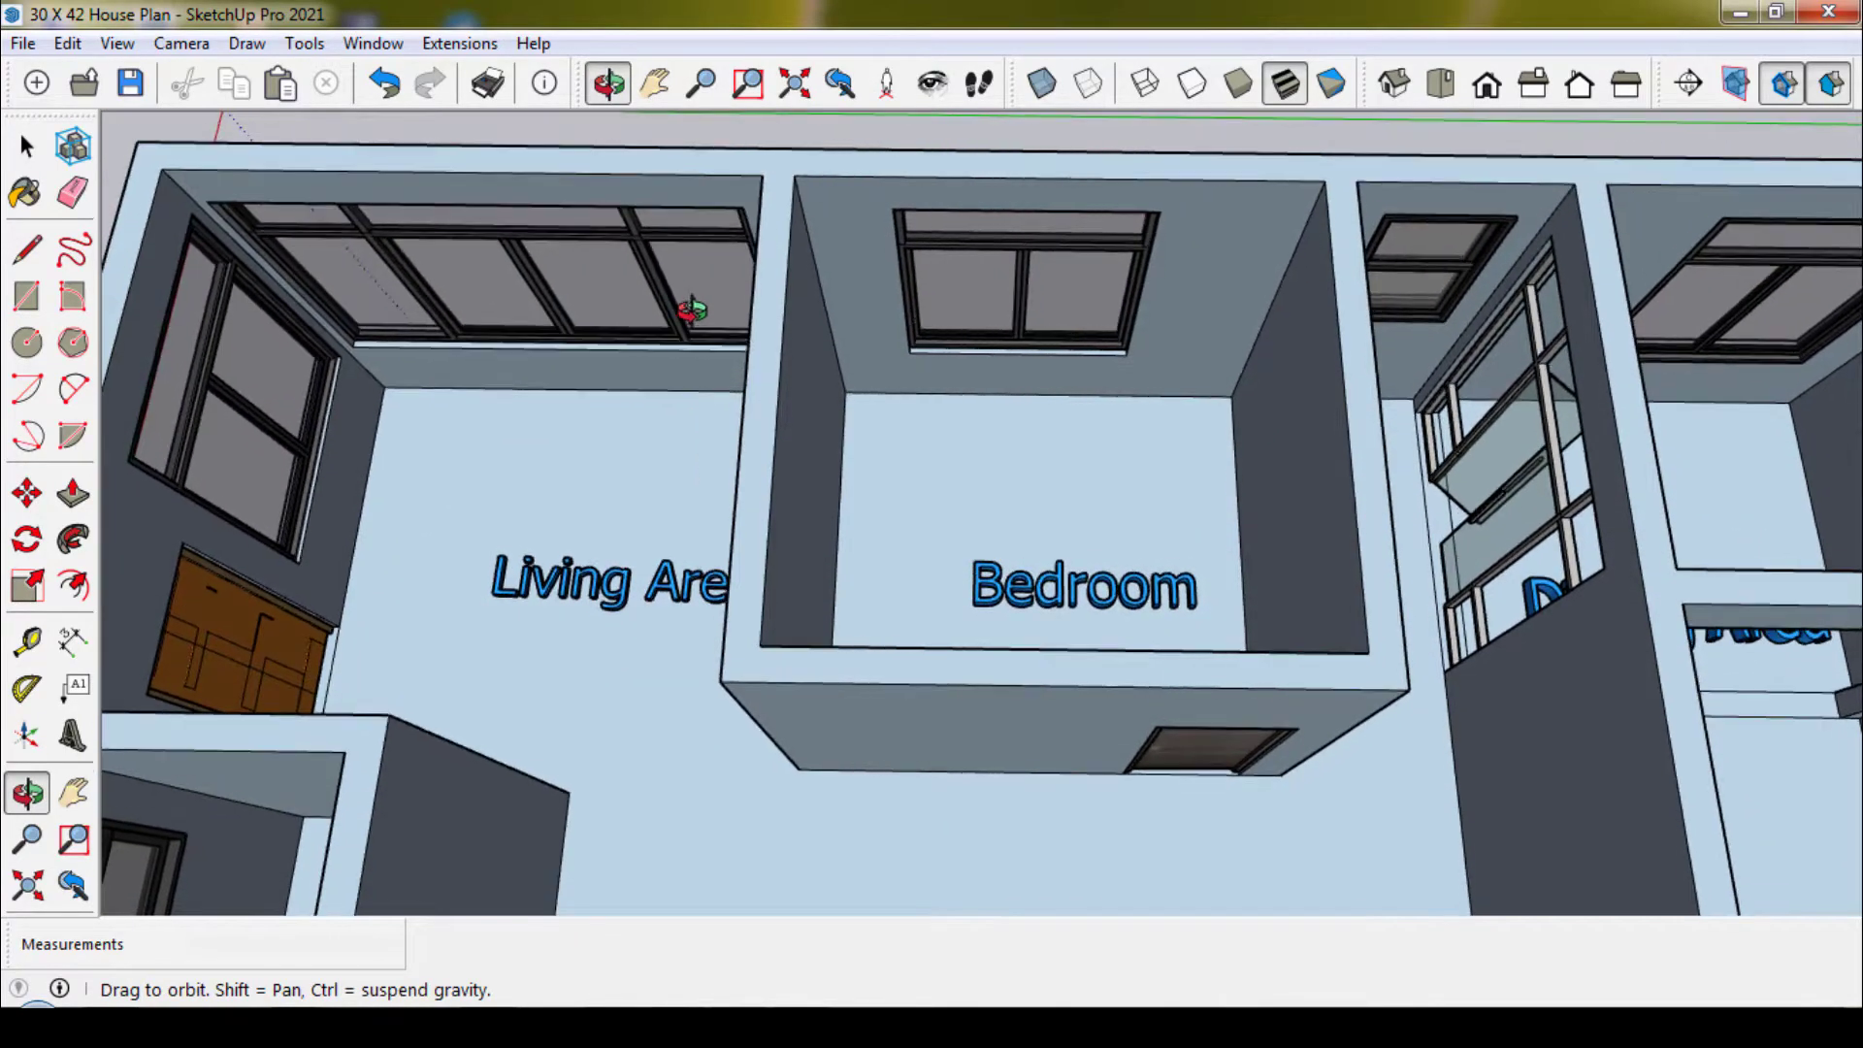
Tour the Dining Area, Kitchen, Living Area, Bedroom and stair with readable labels.
left_click(655, 84)
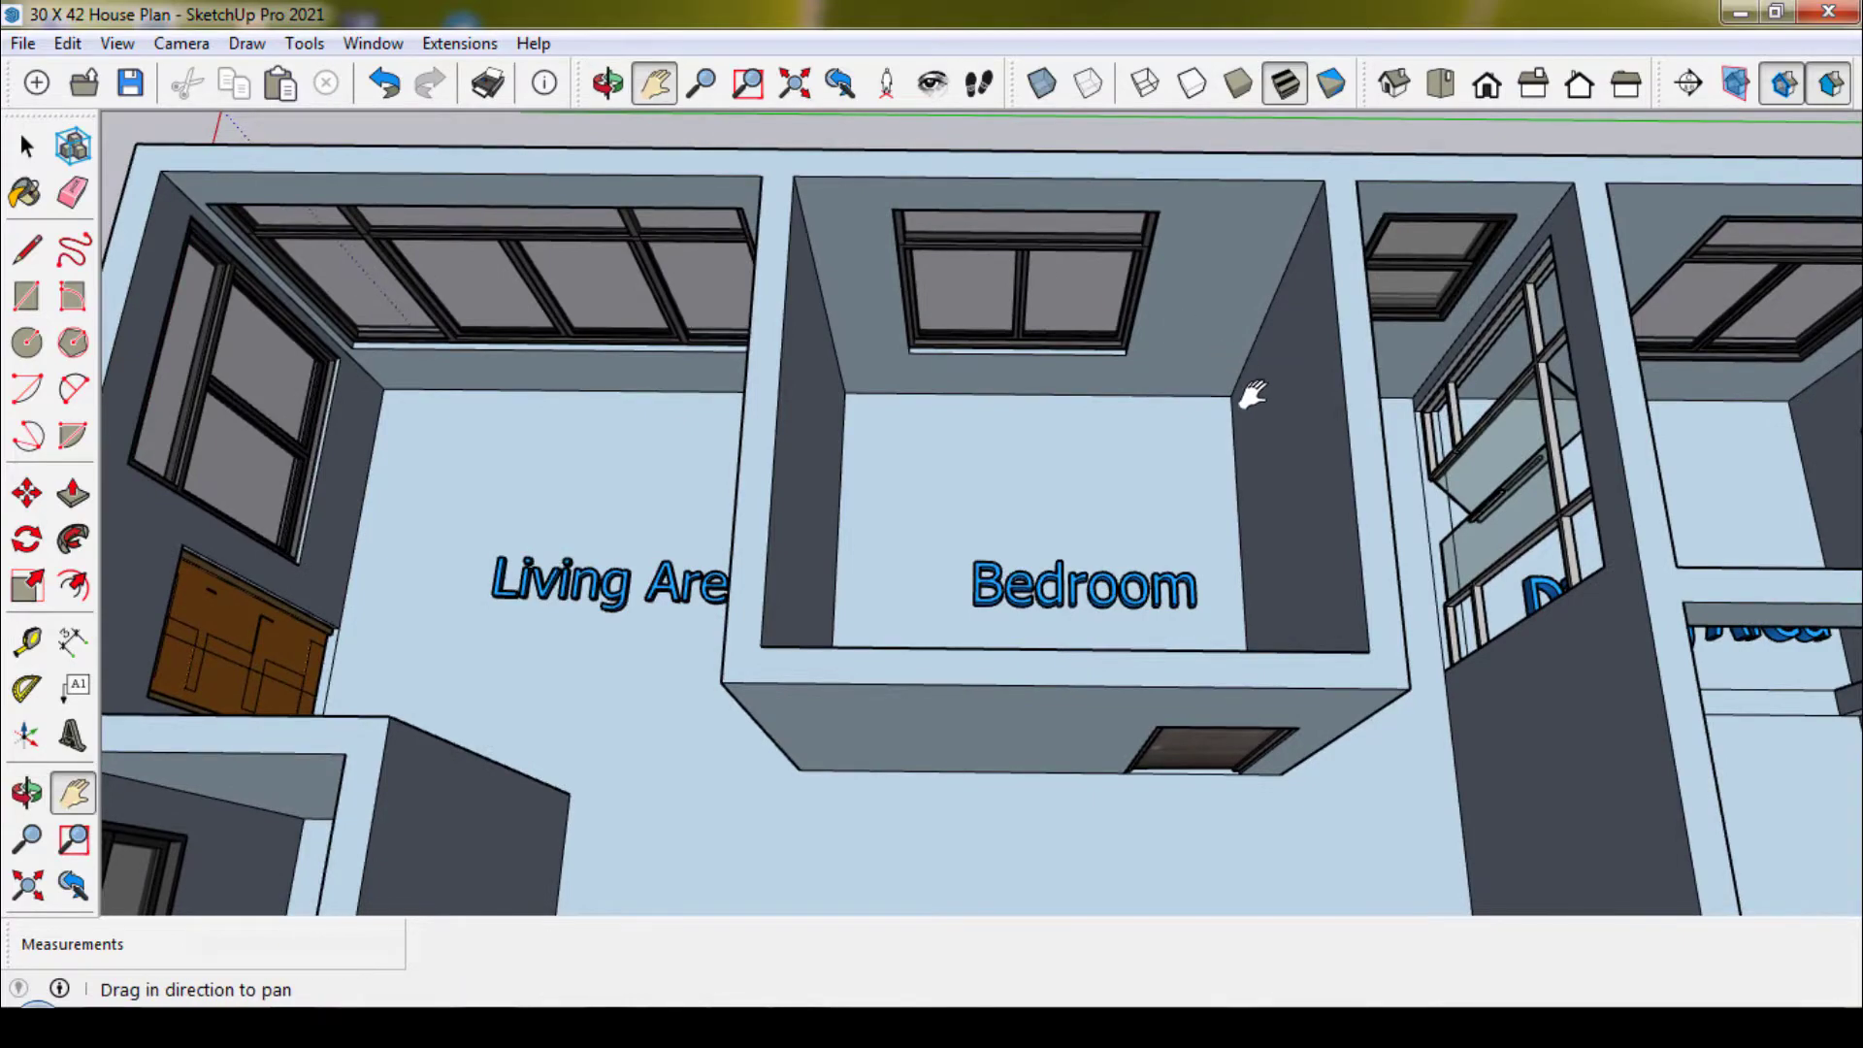
left_click_drag(1251, 393, 914, 395)
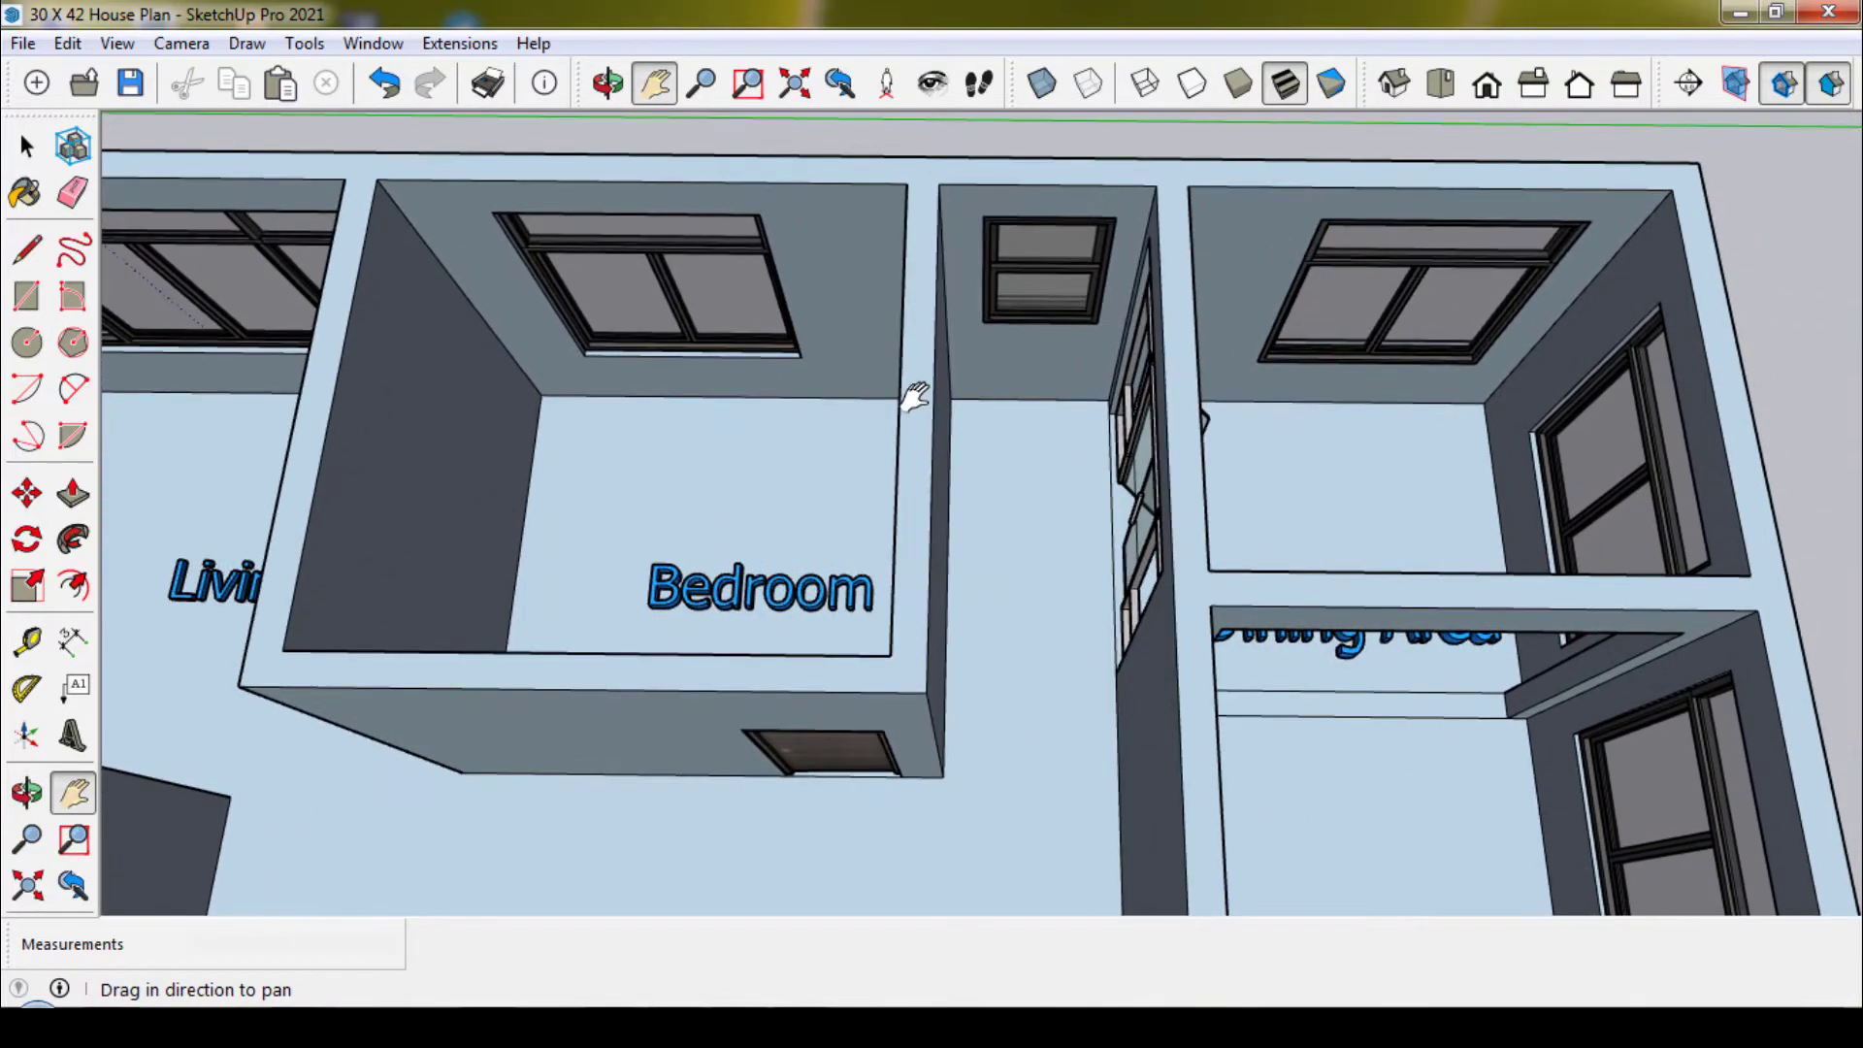
left_click_drag(1389, 472, 1297, 472)
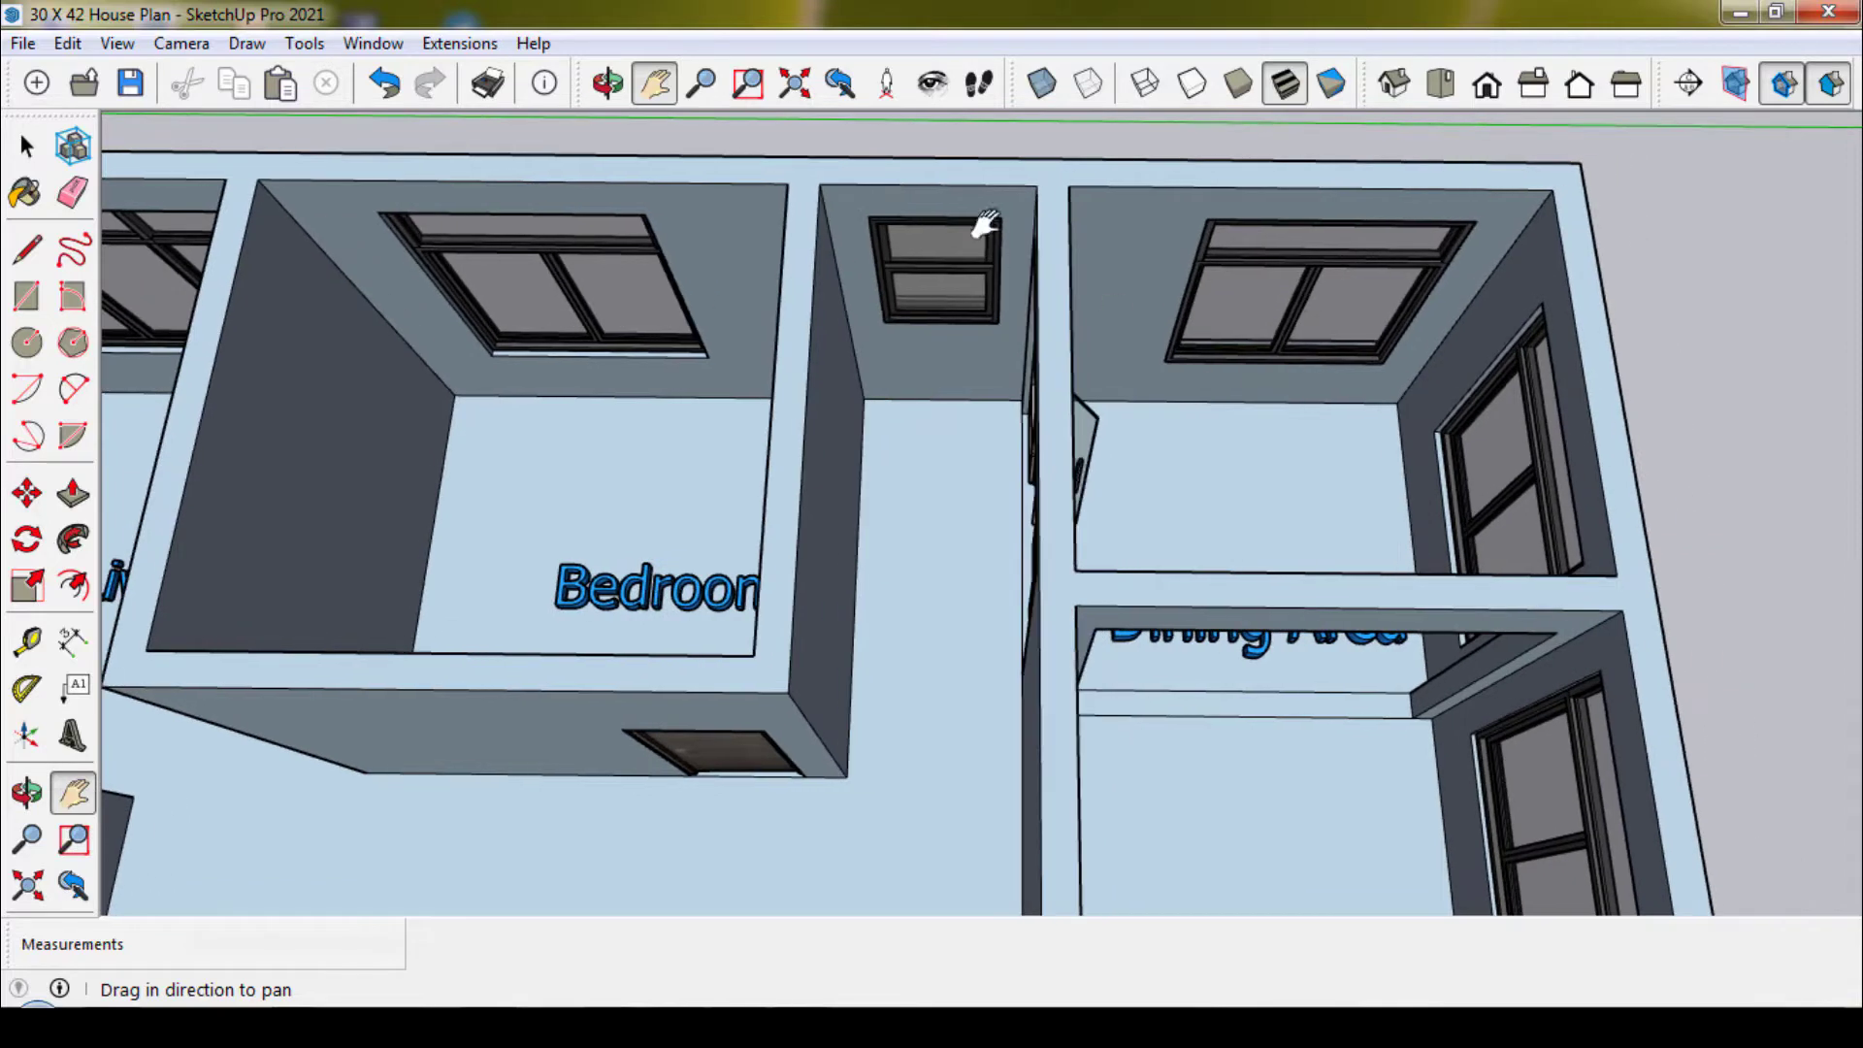
left_click(610, 85)
left_click_drag(781, 200, 782, 291)
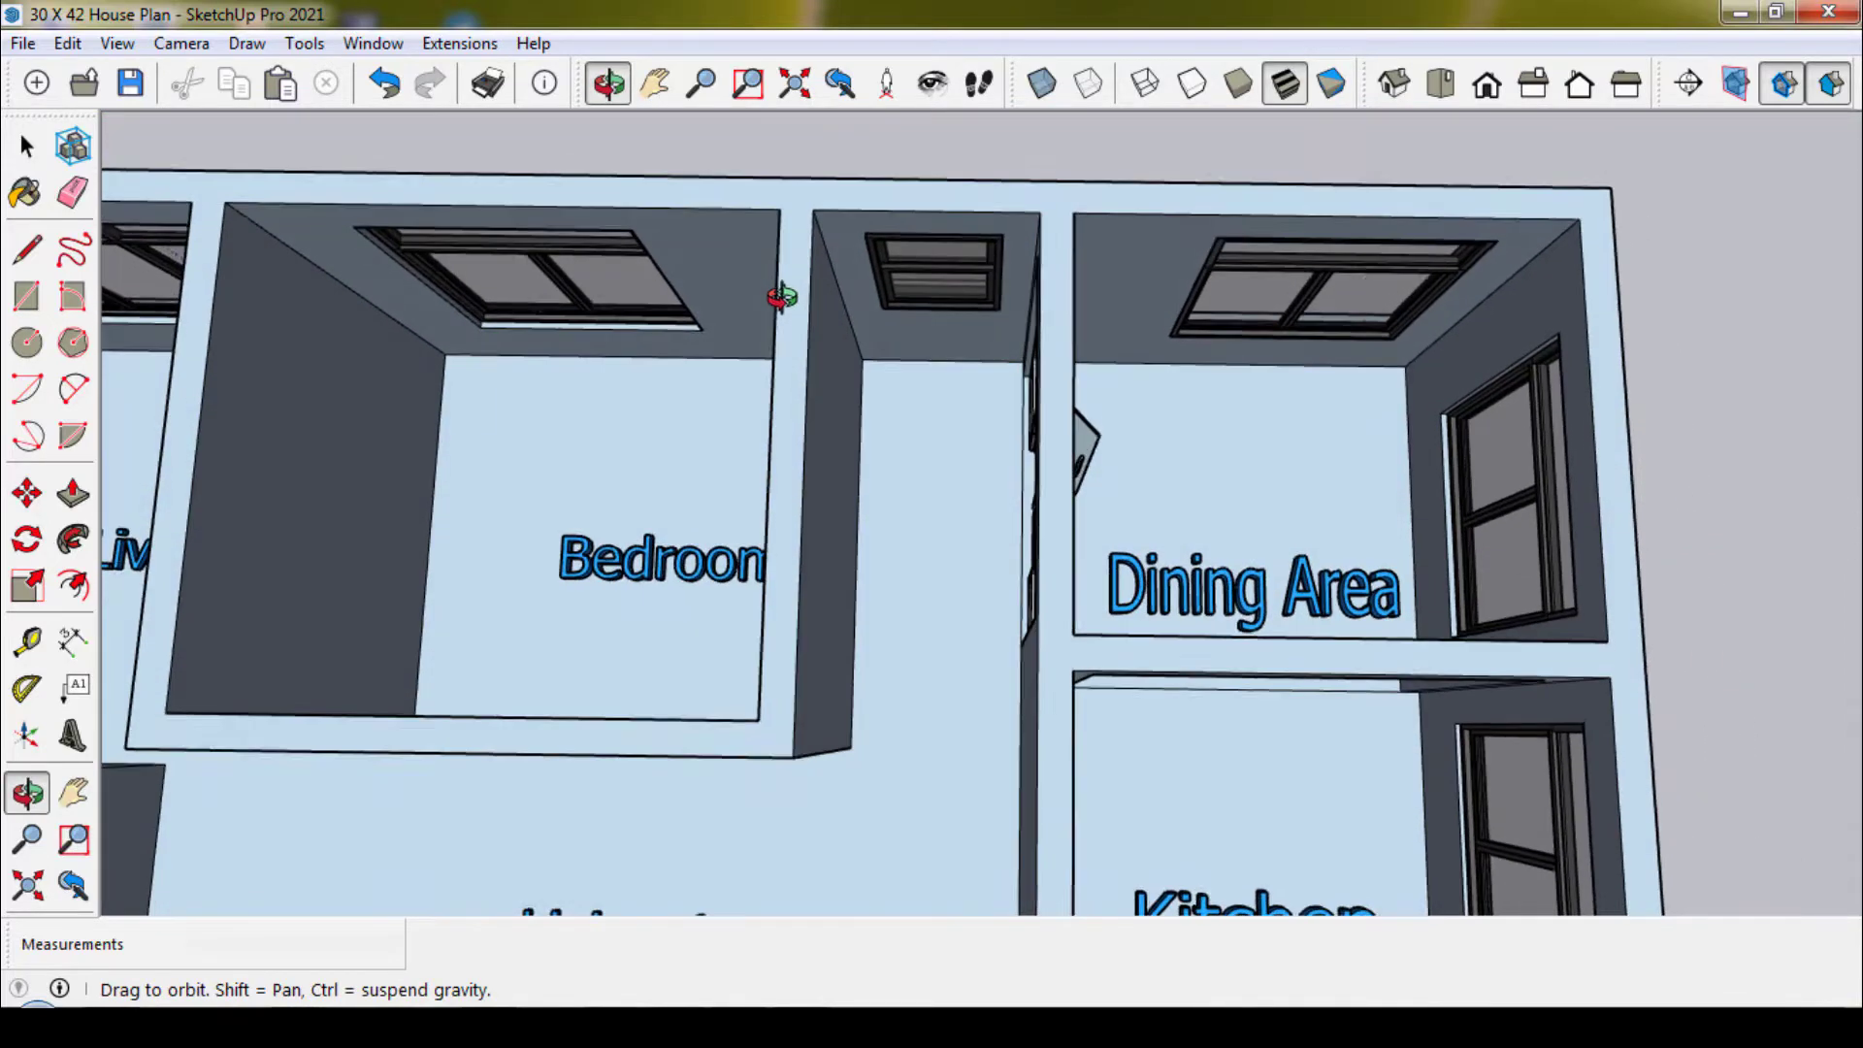
left_click_drag(931, 357, 939, 296)
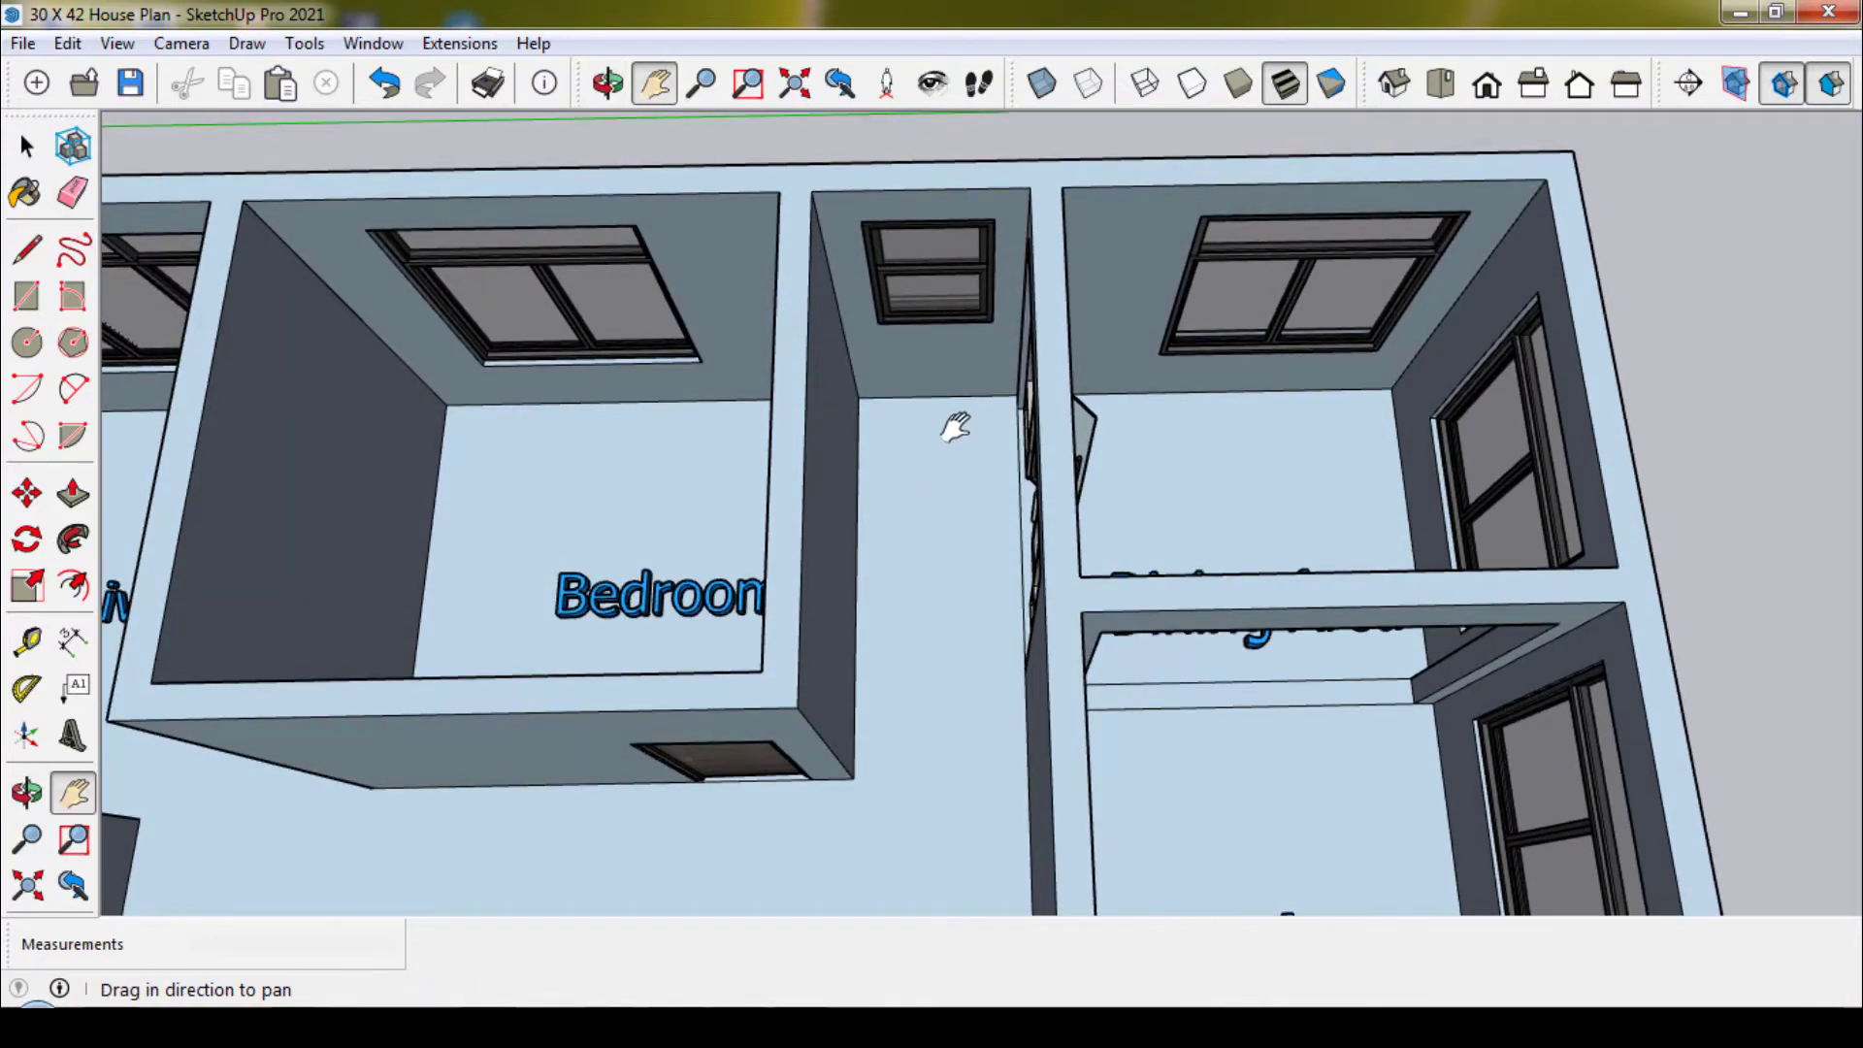
left_click_drag(957, 424, 948, 324)
mouse_move(1054, 560)
left_mouse_down()
mouse_move(1135, 432)
mouse_move(1226, 381)
left_mouse_up()
left_click_drag(490, 541, 958, 498)
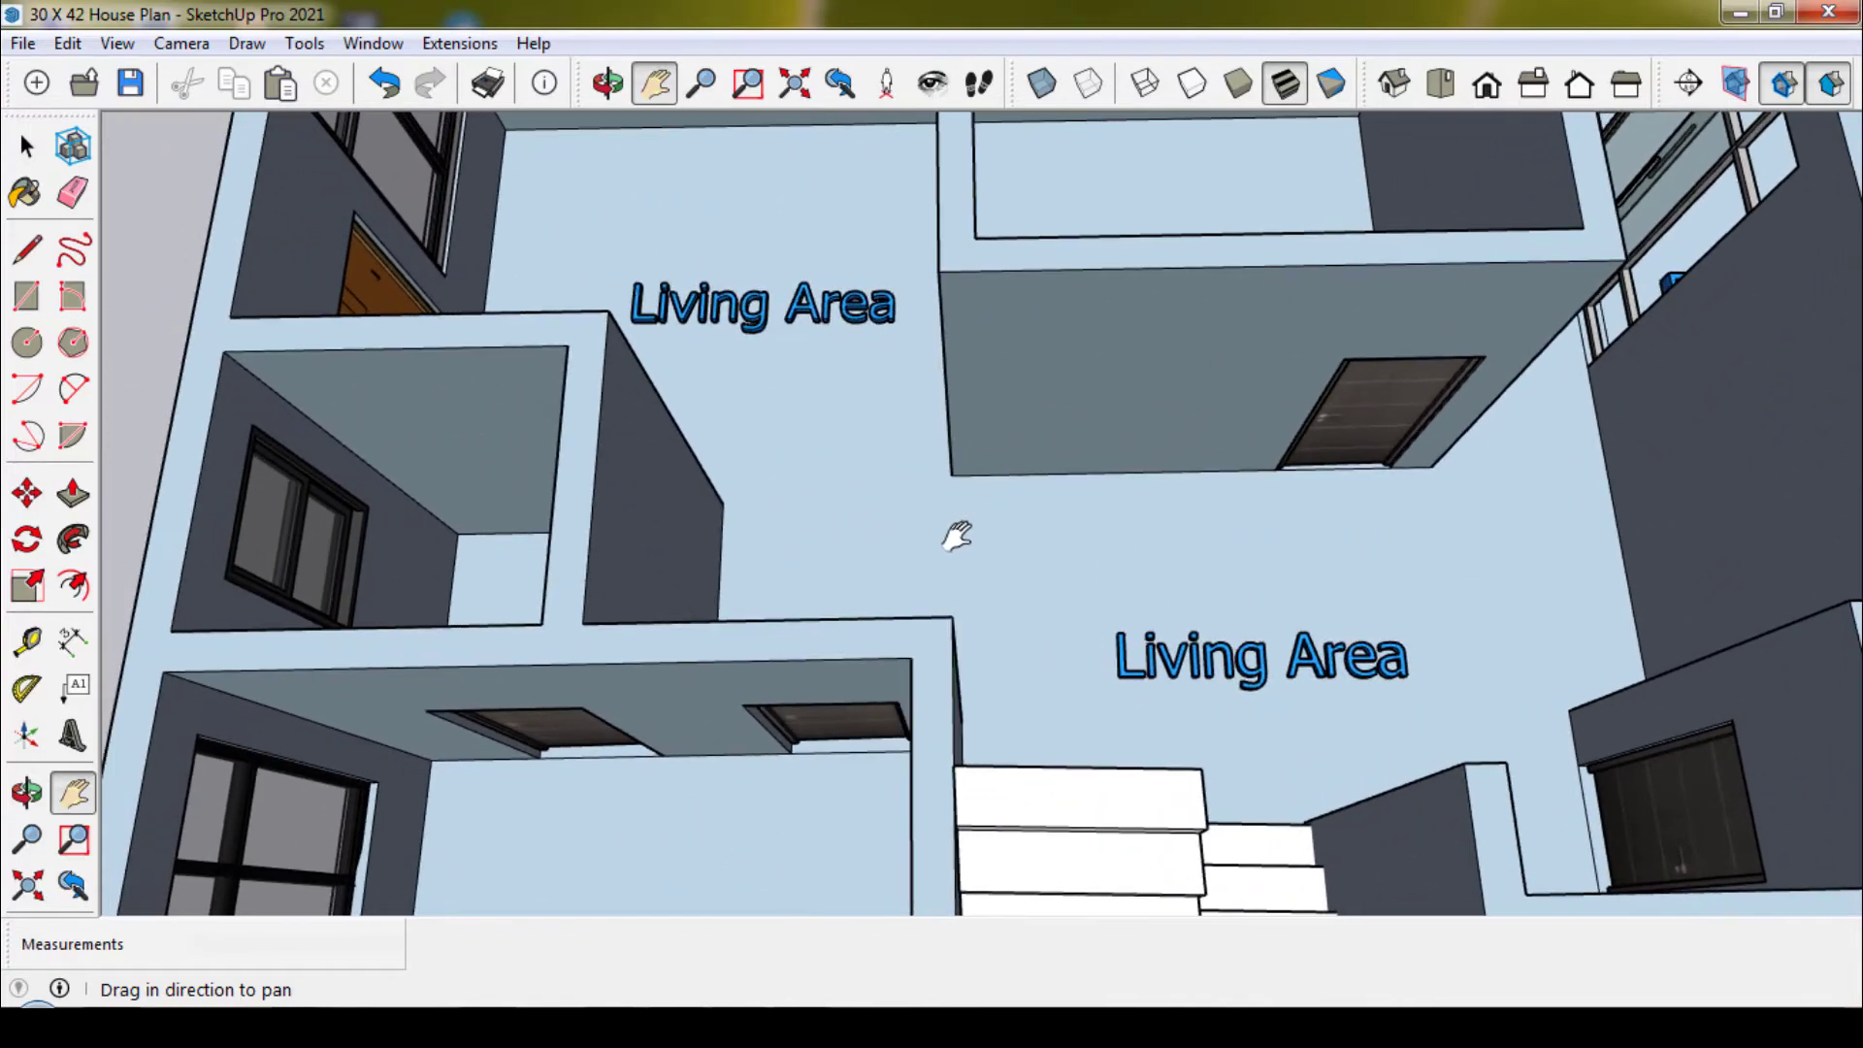
mouse_move(831, 782)
left_mouse_down()
mouse_move(943, 673)
mouse_move(1034, 623)
left_mouse_up()
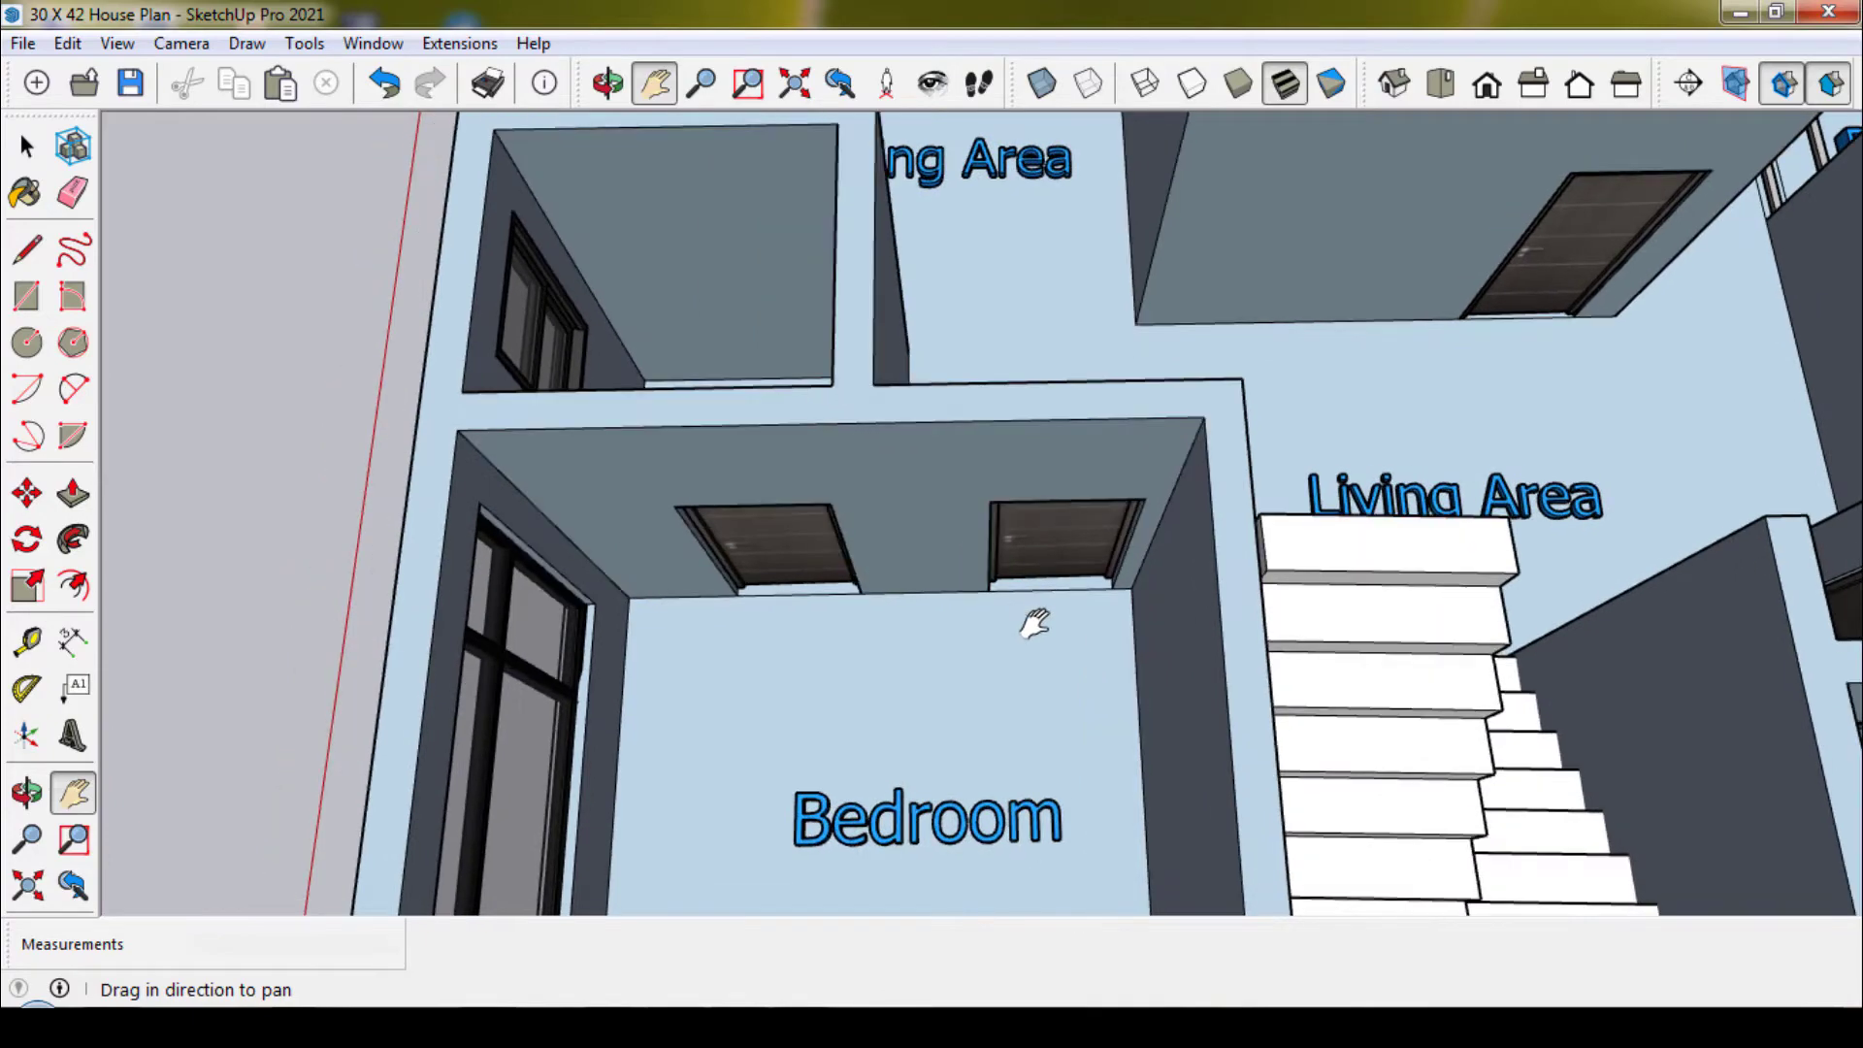
Inspect the Bathroom, stair and Bedroom windows close up from above.
left_click(609, 86)
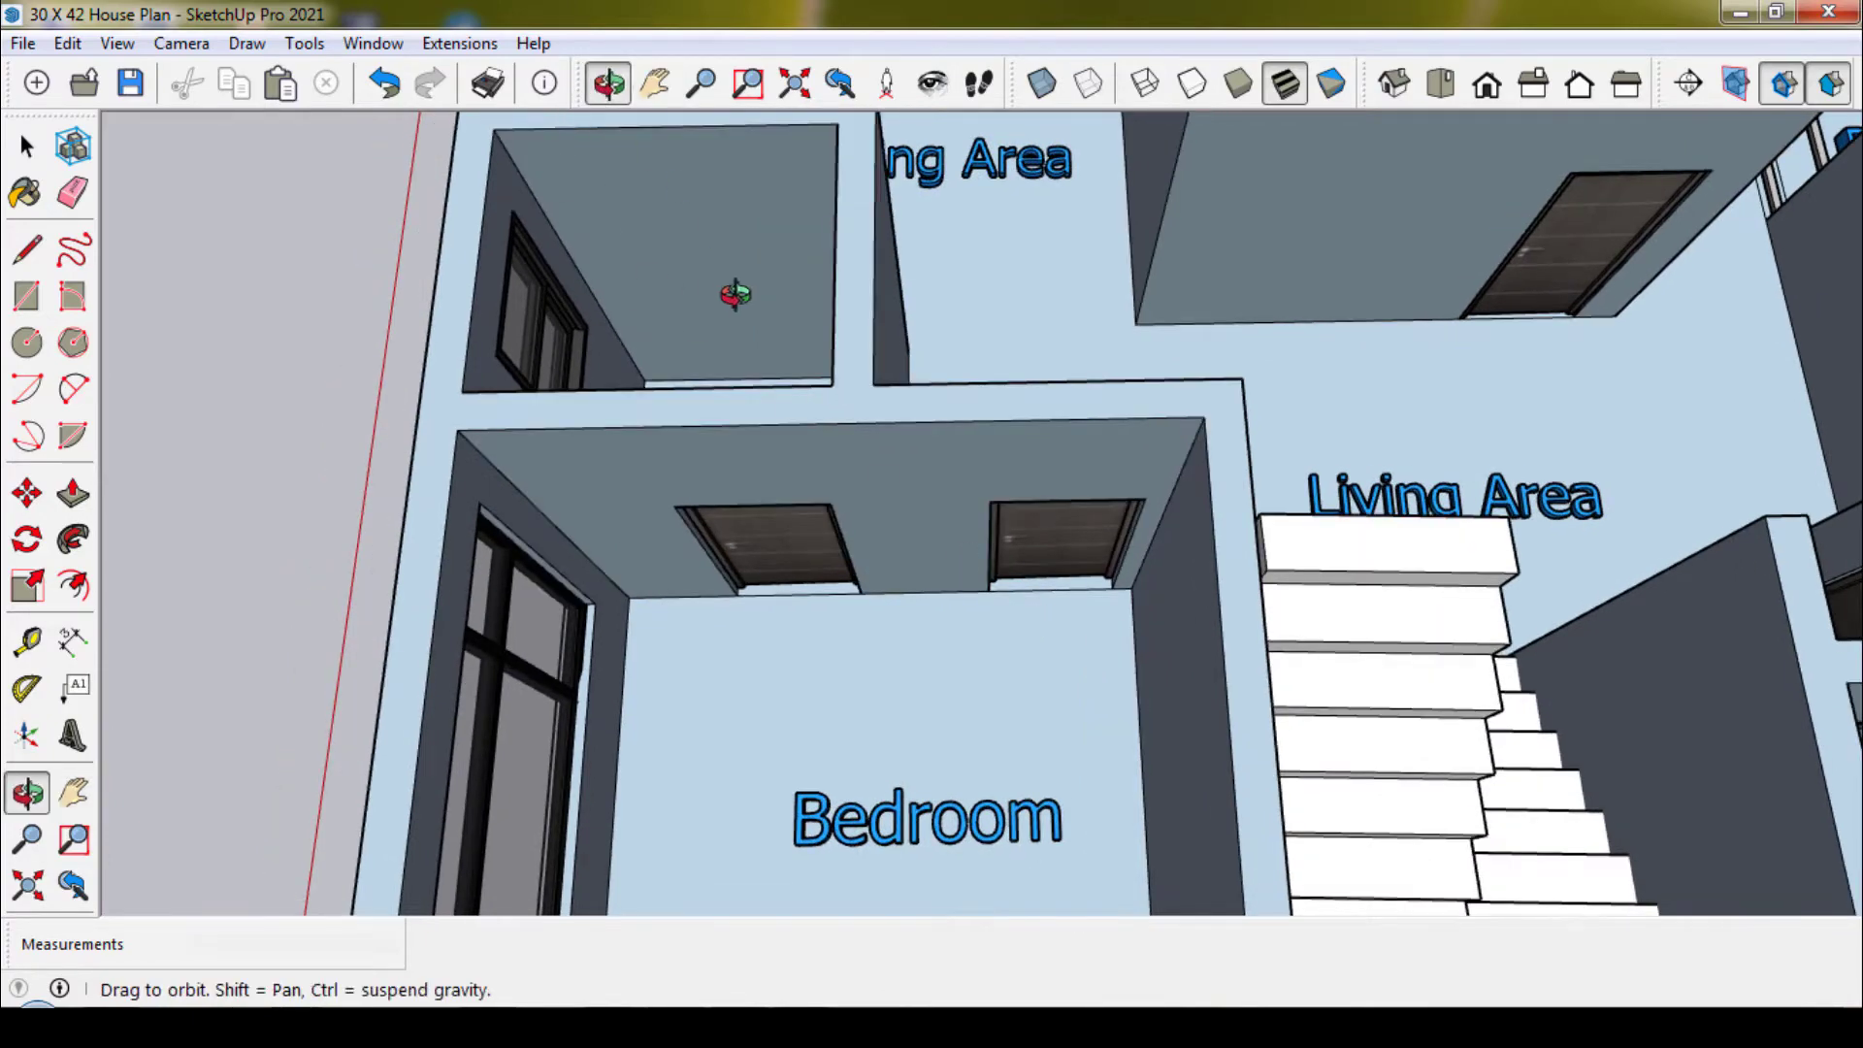
mouse_move(741, 291)
left_mouse_down()
mouse_move(773, 394)
mouse_move(743, 456)
mouse_move(702, 429)
left_mouse_up()
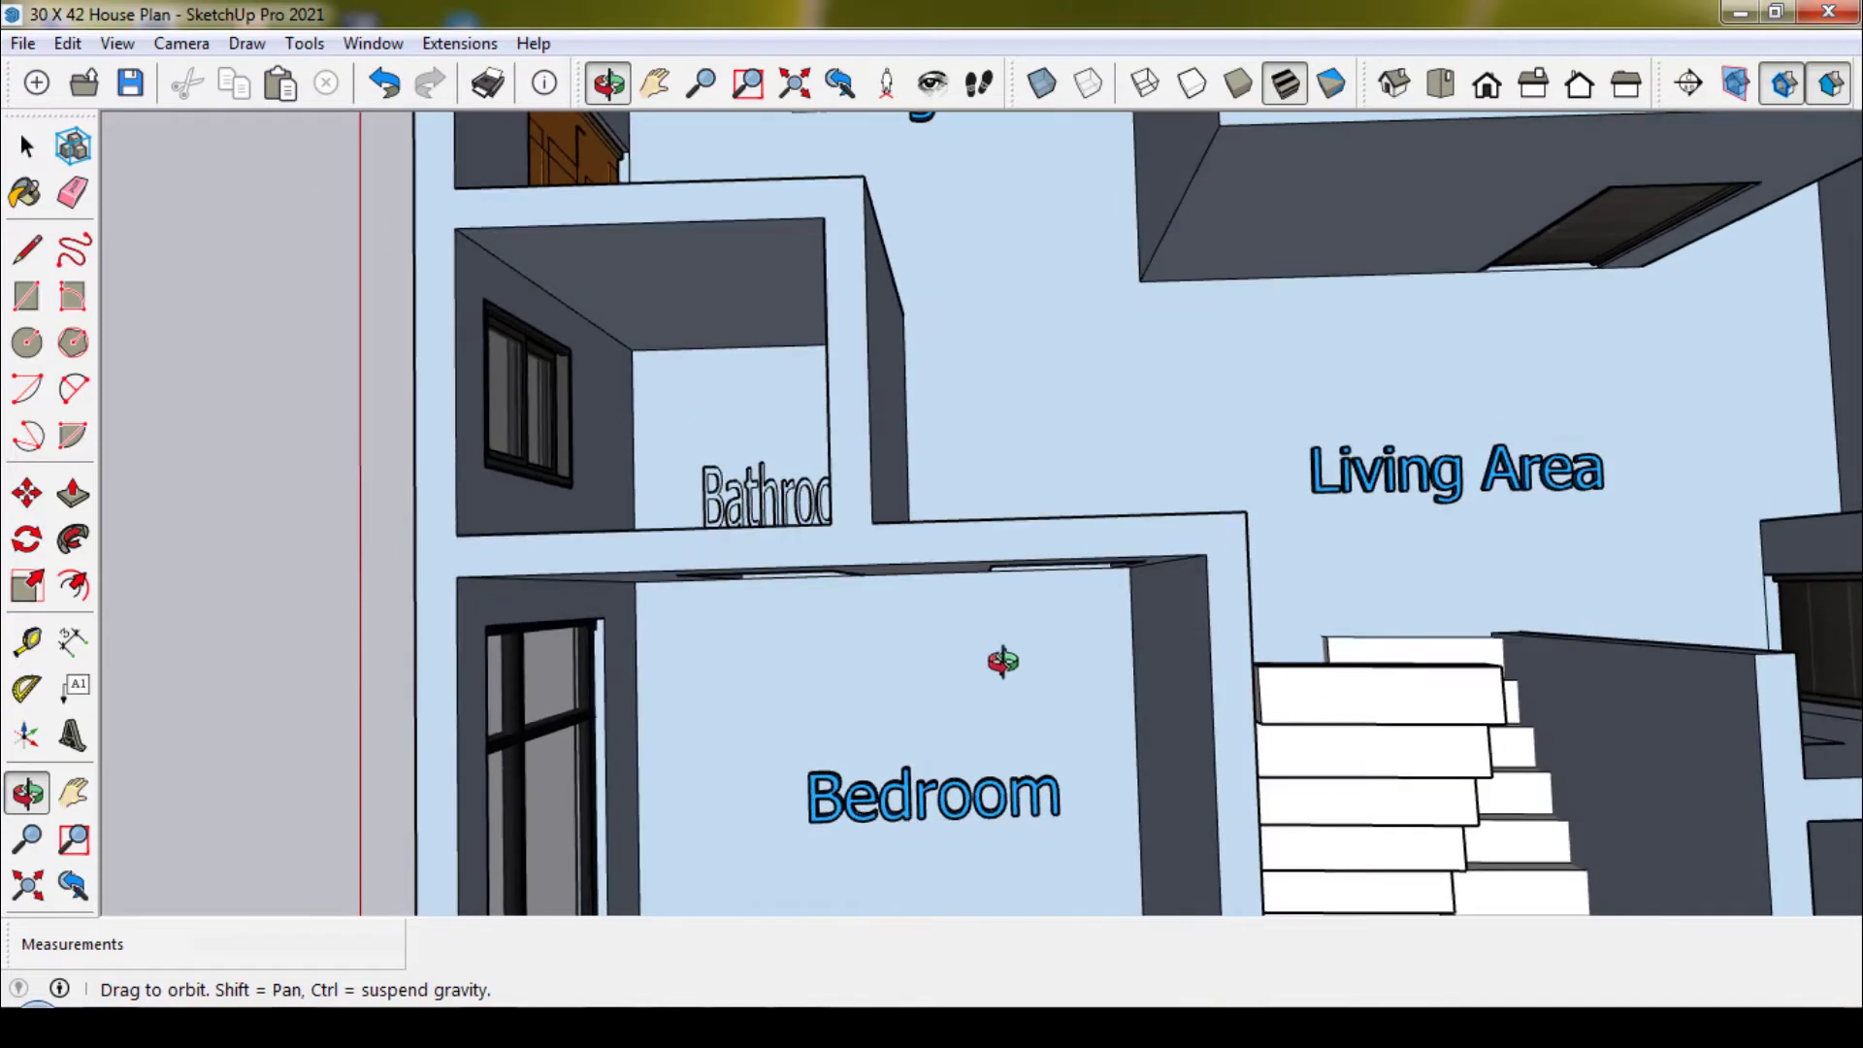
mouse_move(1028, 667)
left_mouse_down()
mouse_move(1006, 533)
mouse_move(1023, 419)
left_mouse_up()
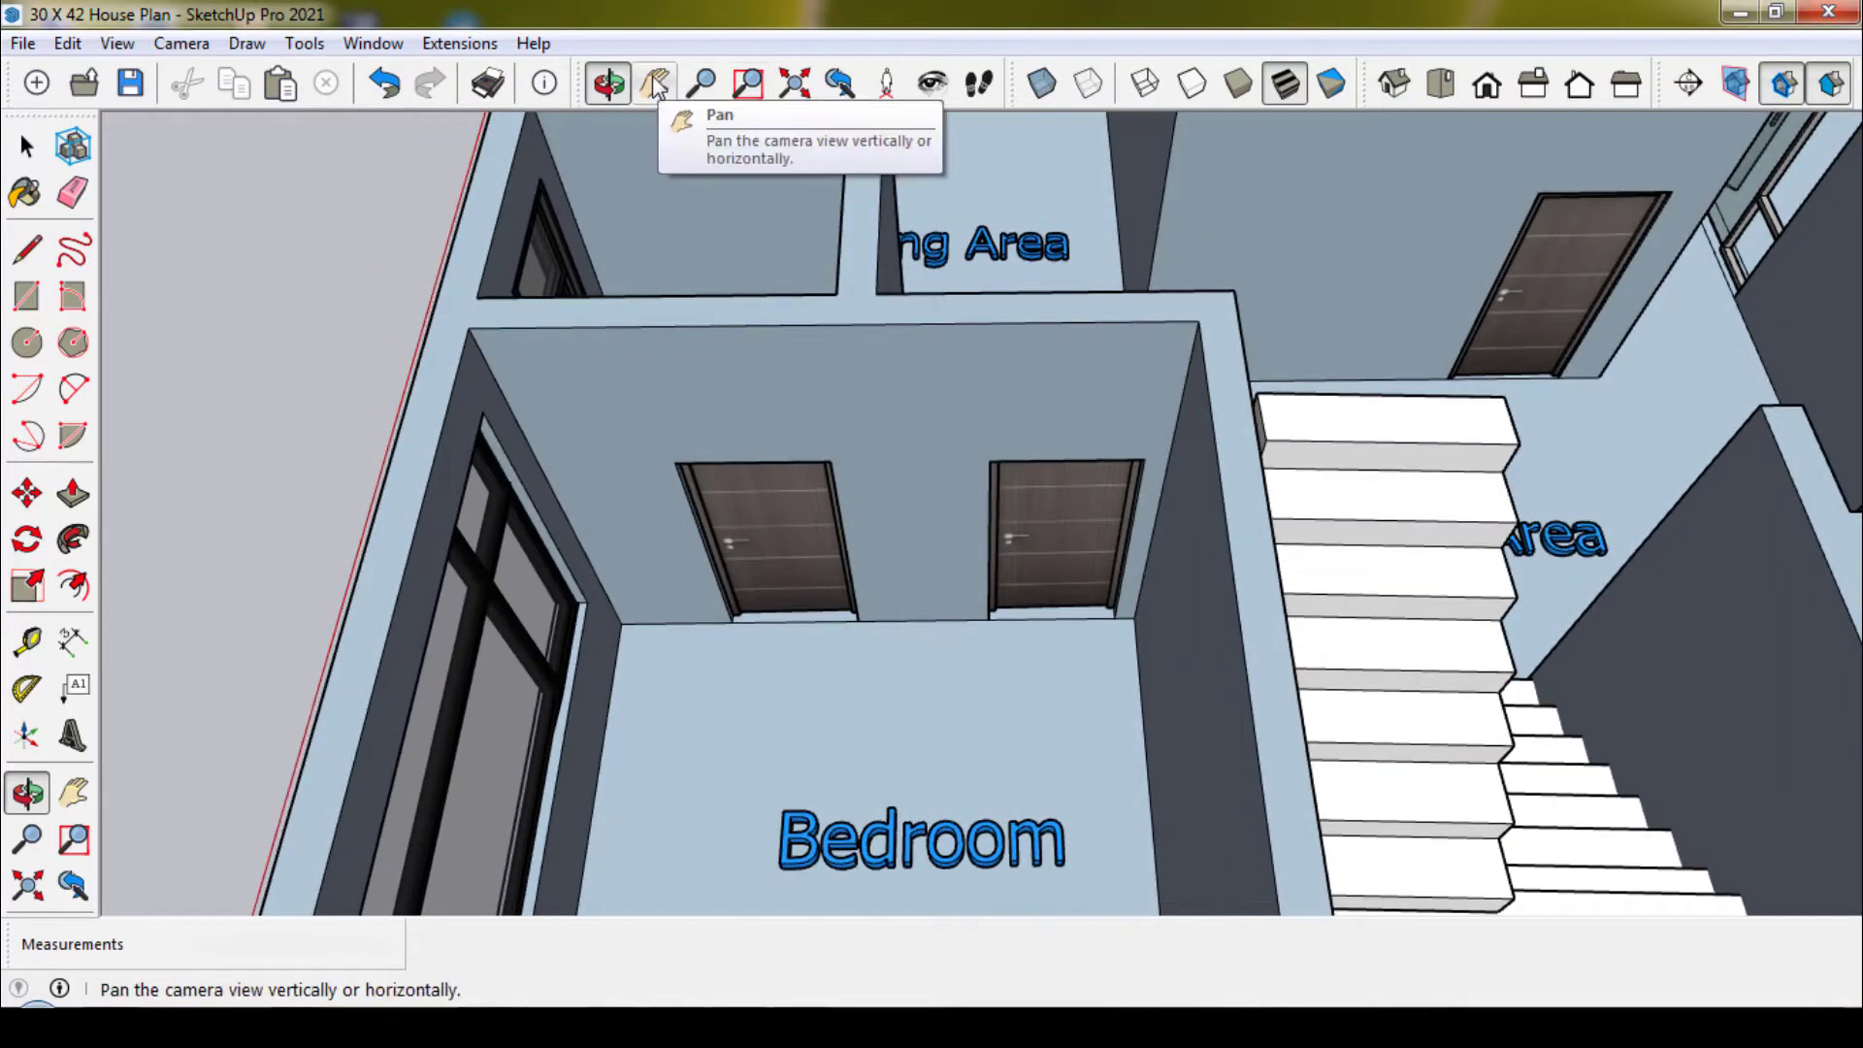
mouse_move(935, 623)
left_mouse_down()
mouse_move(956, 449)
mouse_move(982, 439)
left_mouse_up()
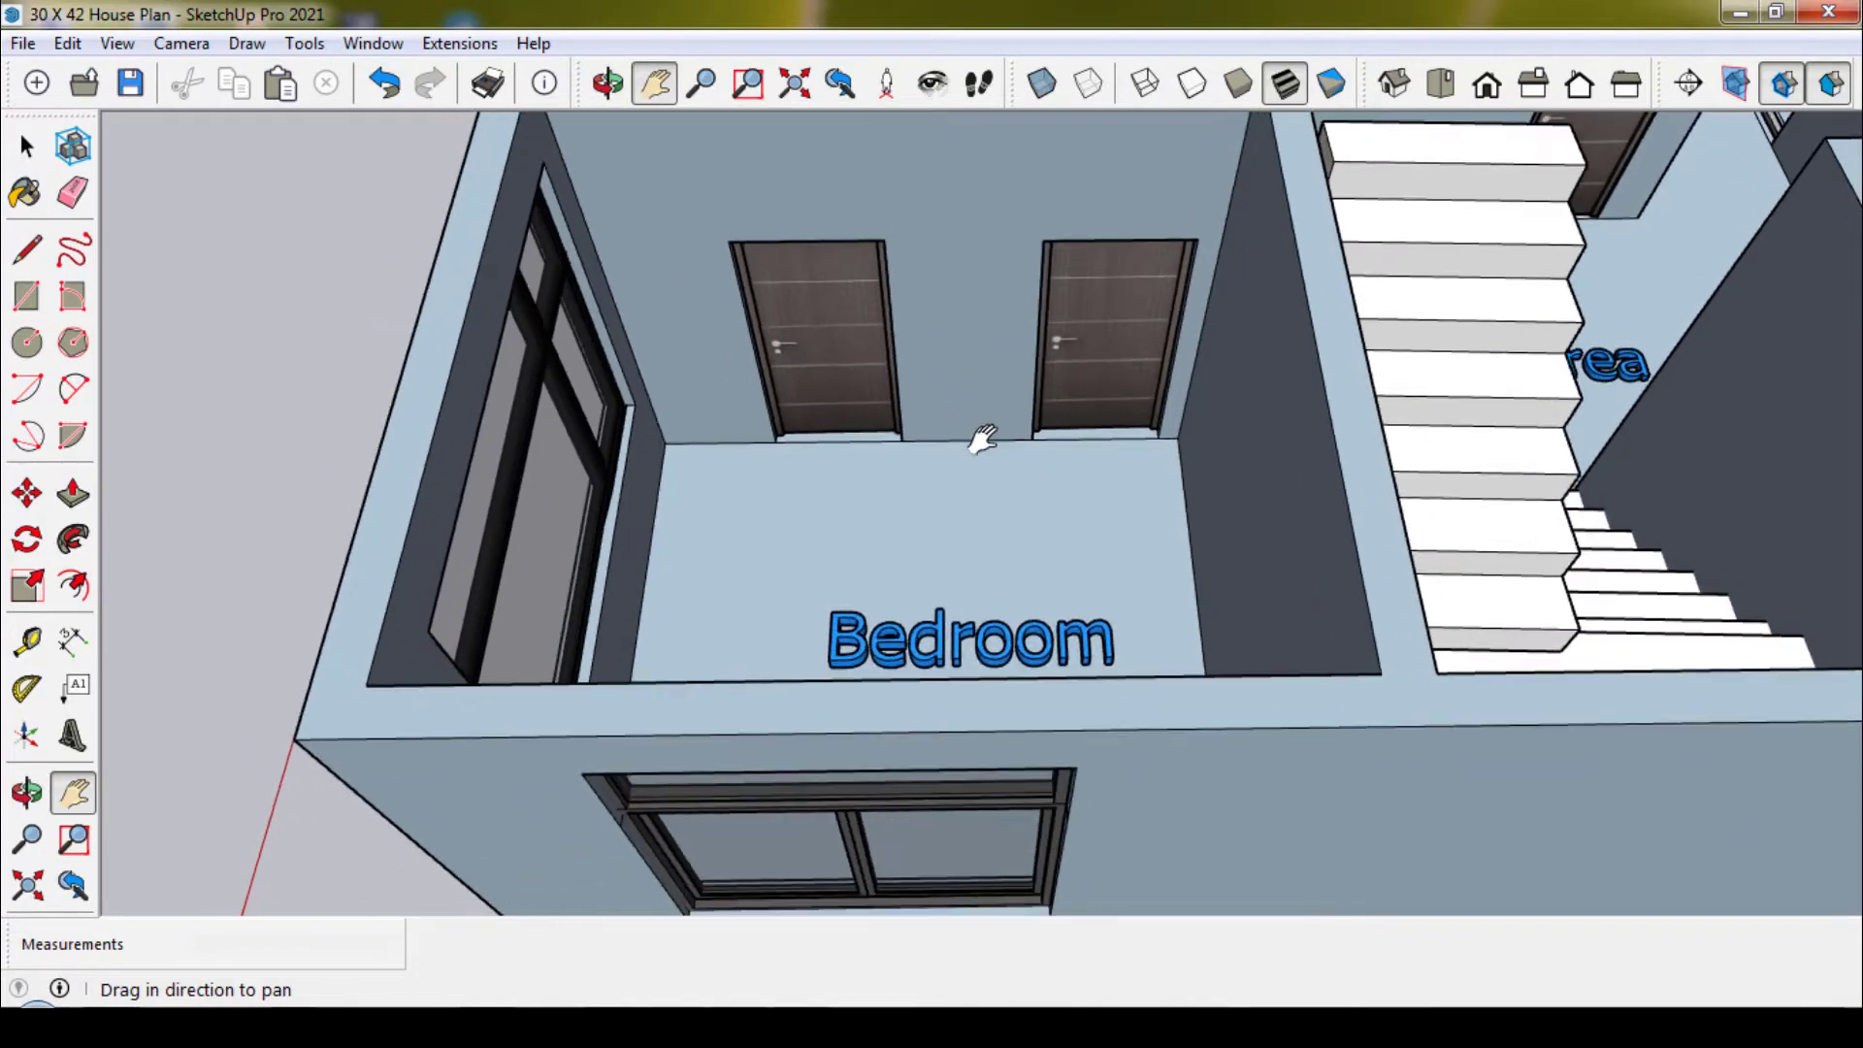
left_click_drag(1330, 395, 776, 500)
left_click_drag(1148, 532, 988, 542)
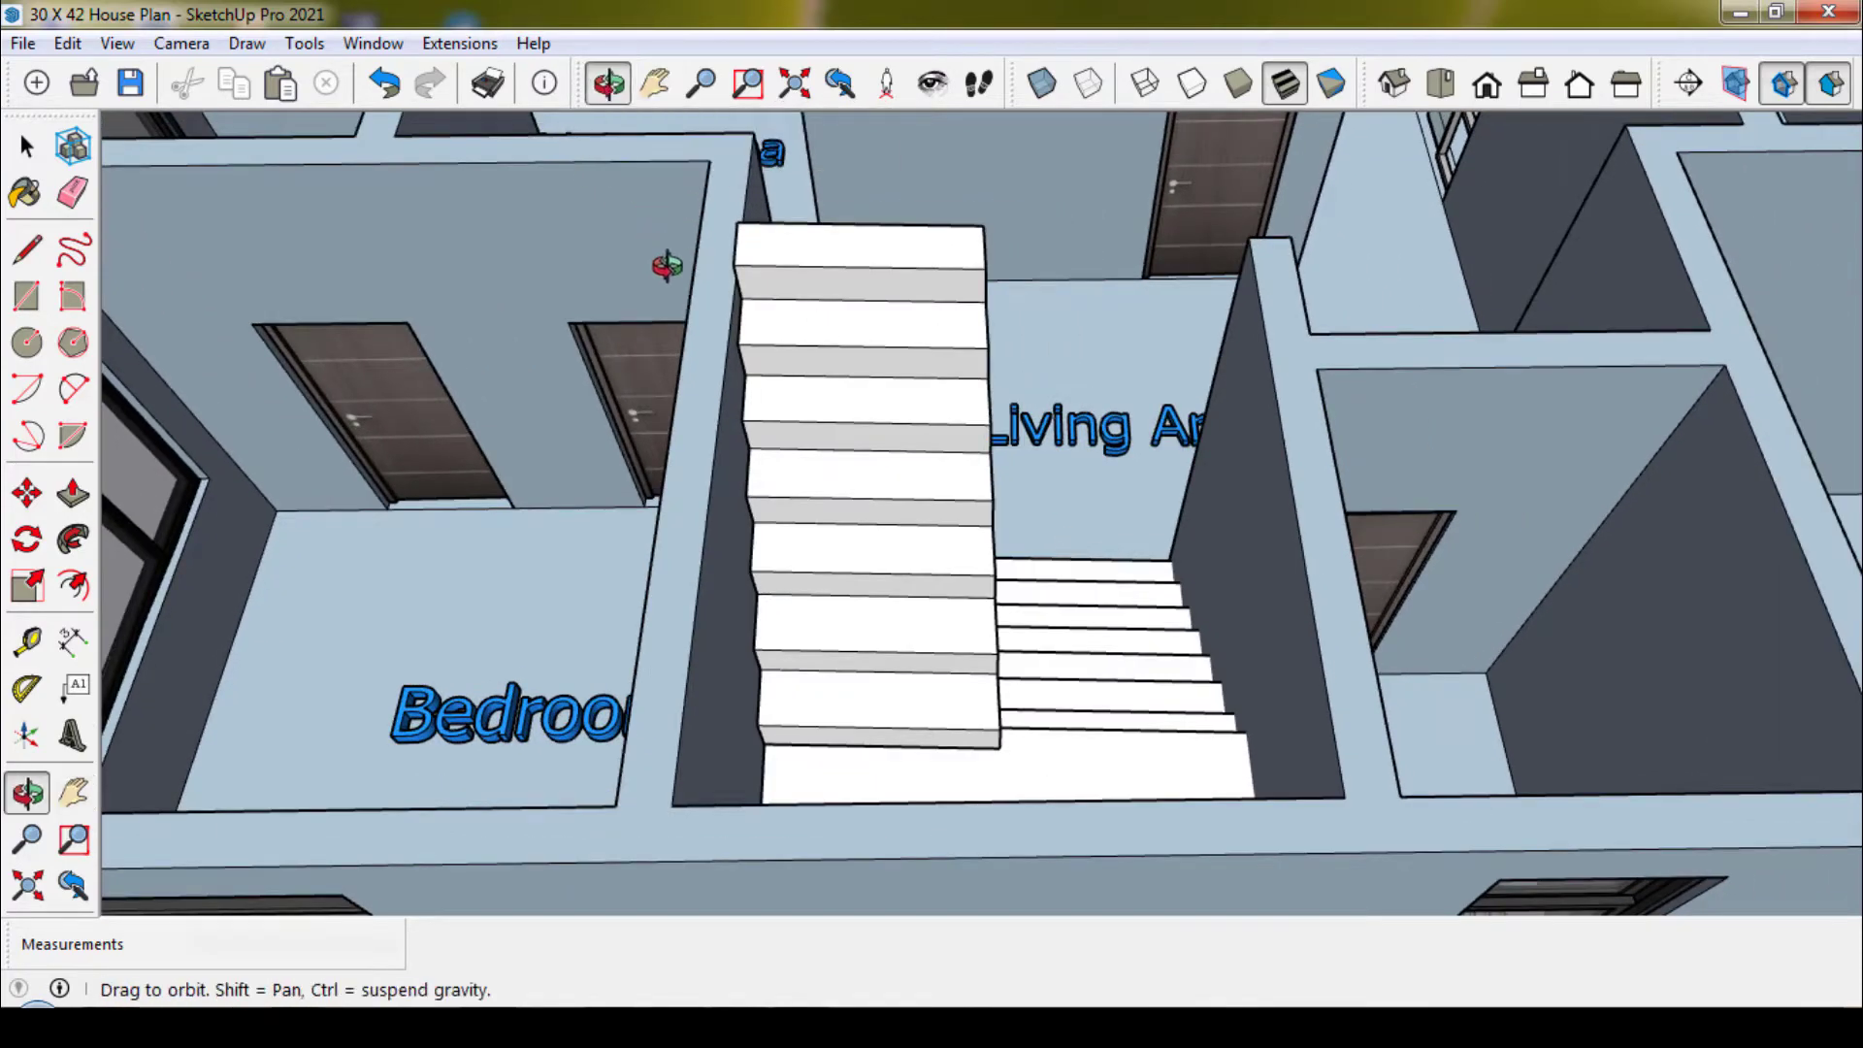
mouse_move(667, 265)
left_mouse_down()
mouse_move(657, 470)
mouse_move(641, 104)
left_mouse_up()
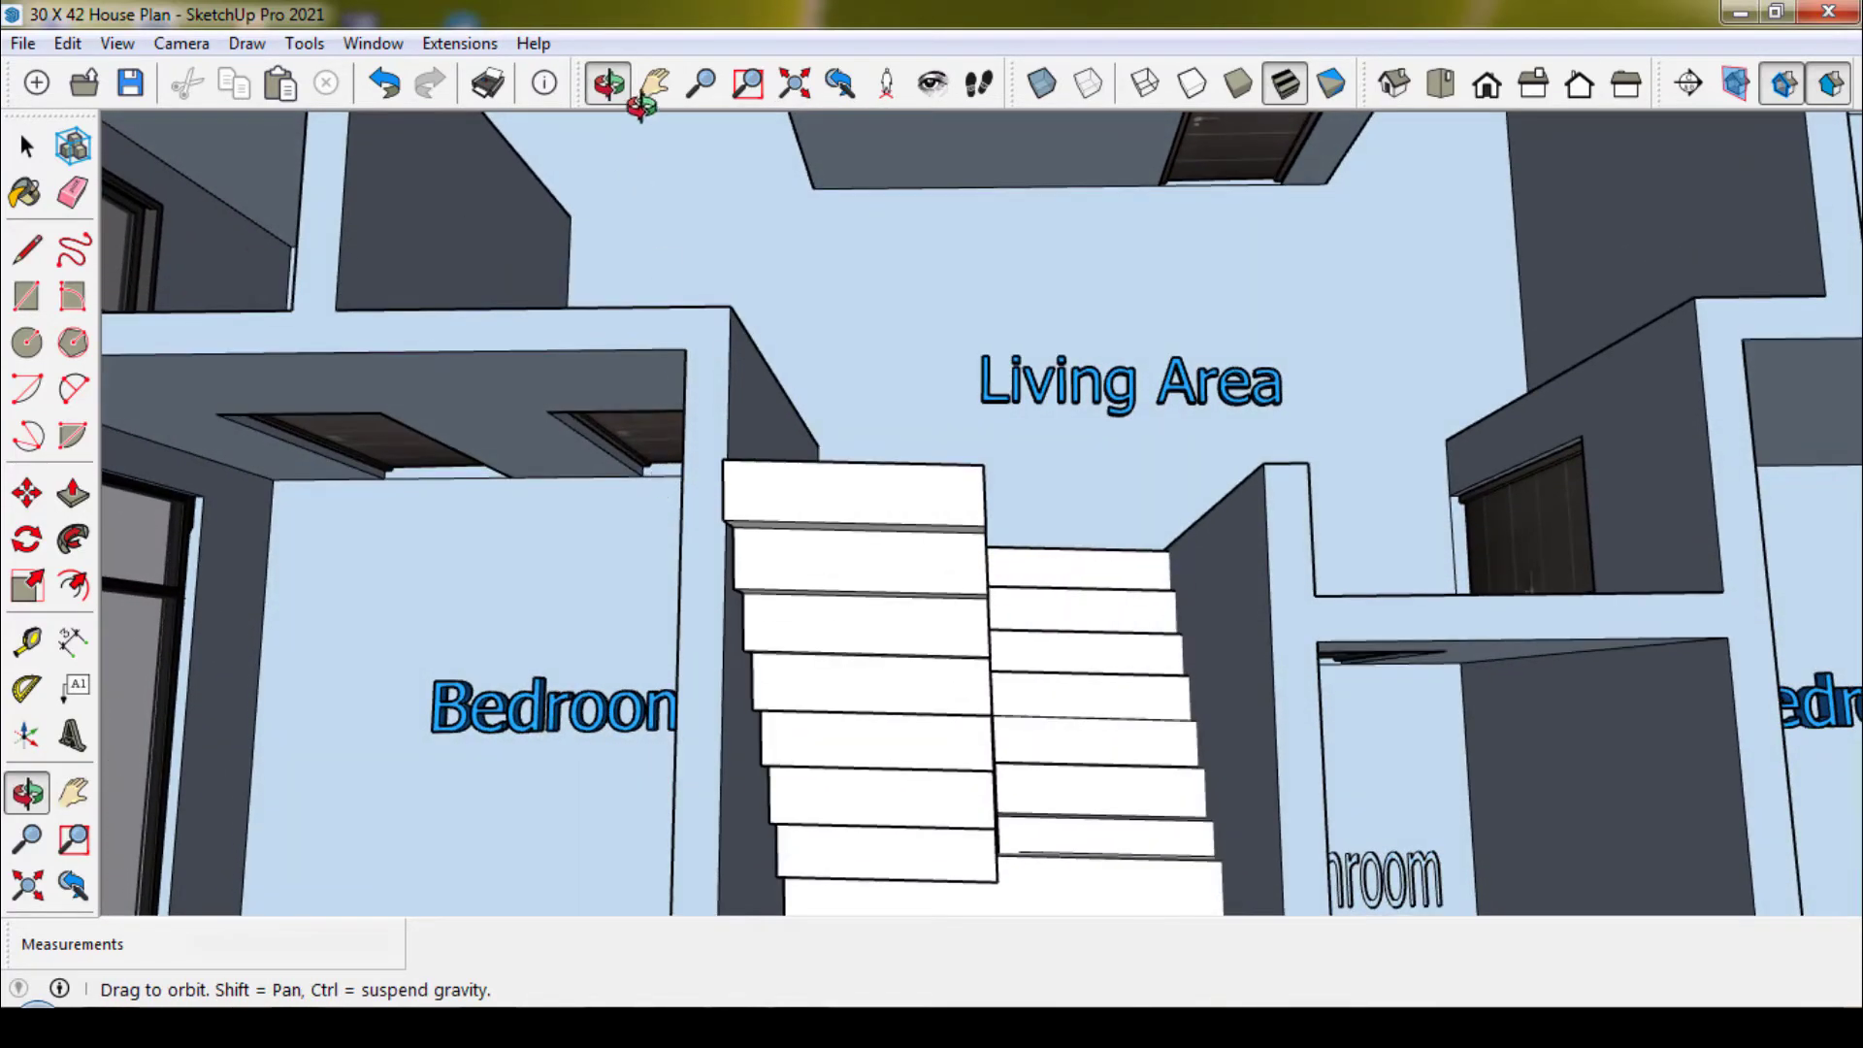
left_click_drag(933, 606, 881, 303)
left_click_drag(1201, 465, 808, 517)
left_click_drag(1526, 462, 1152, 436)
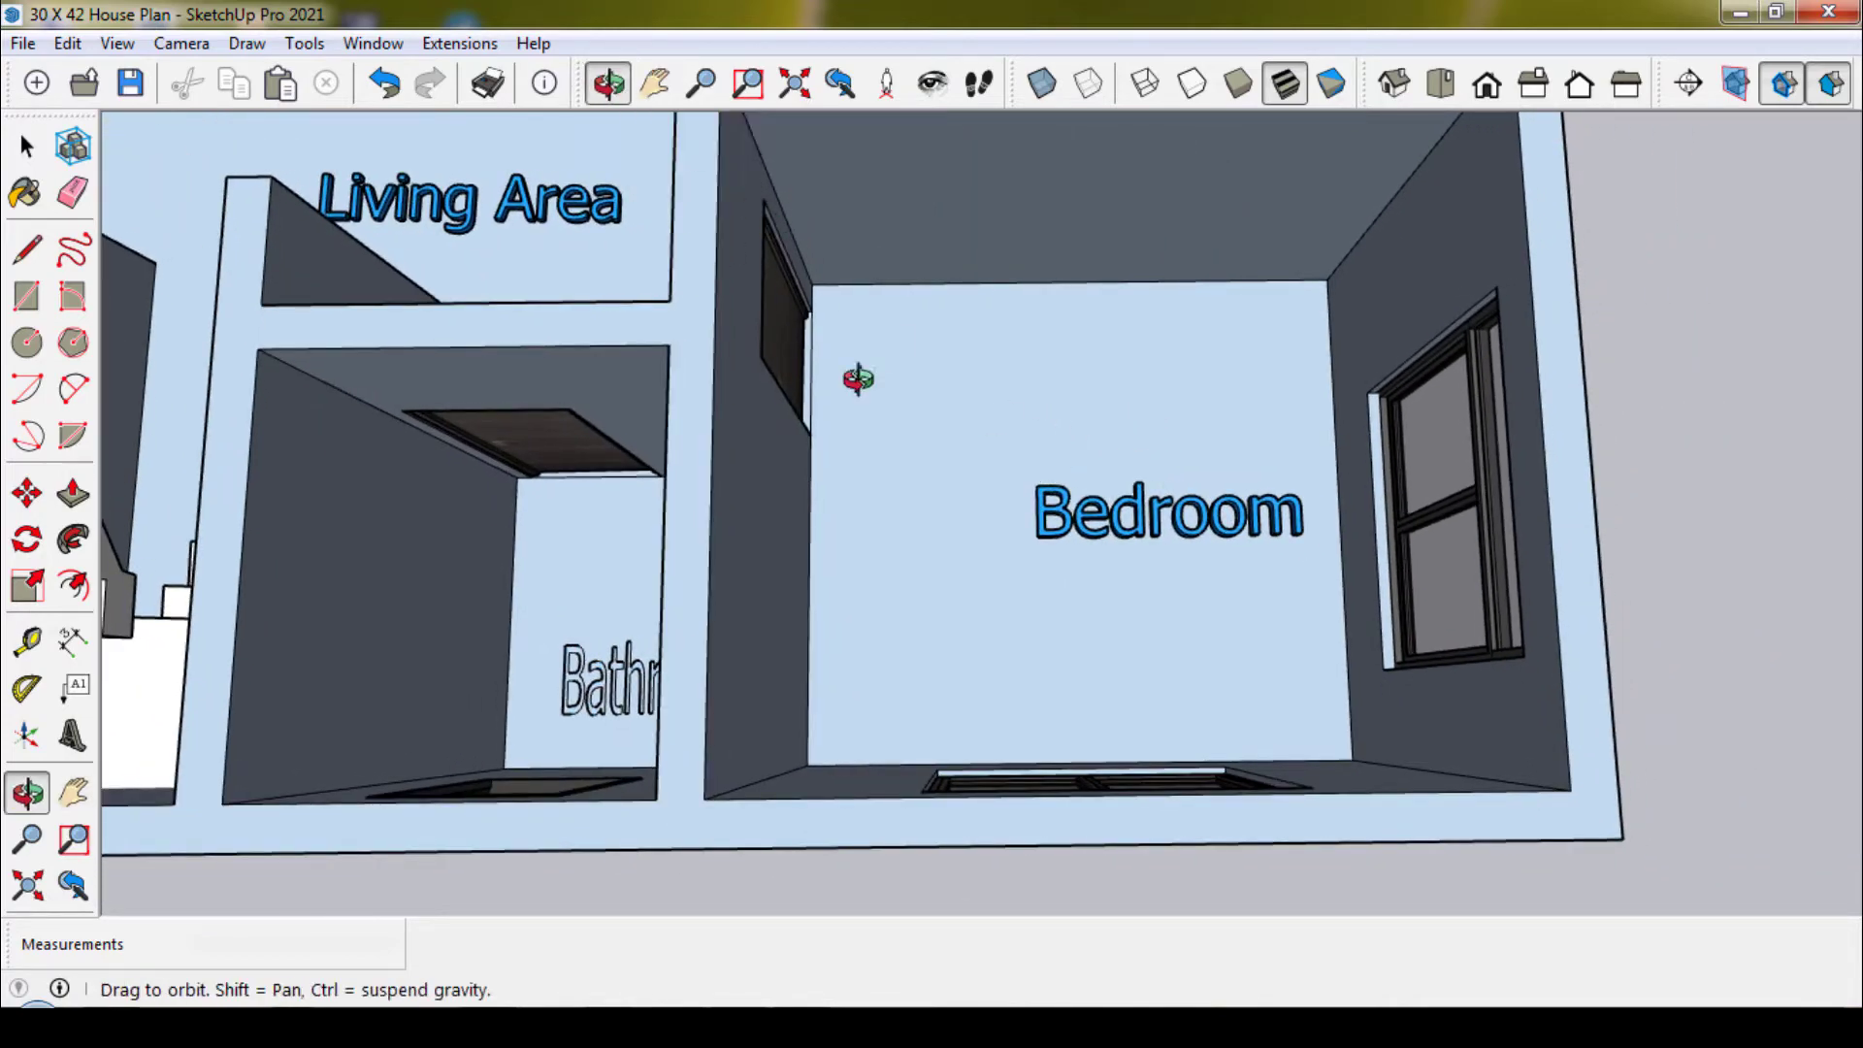
mouse_move(857, 378)
left_mouse_down()
mouse_move(888, 399)
mouse_move(813, 262)
left_mouse_up()
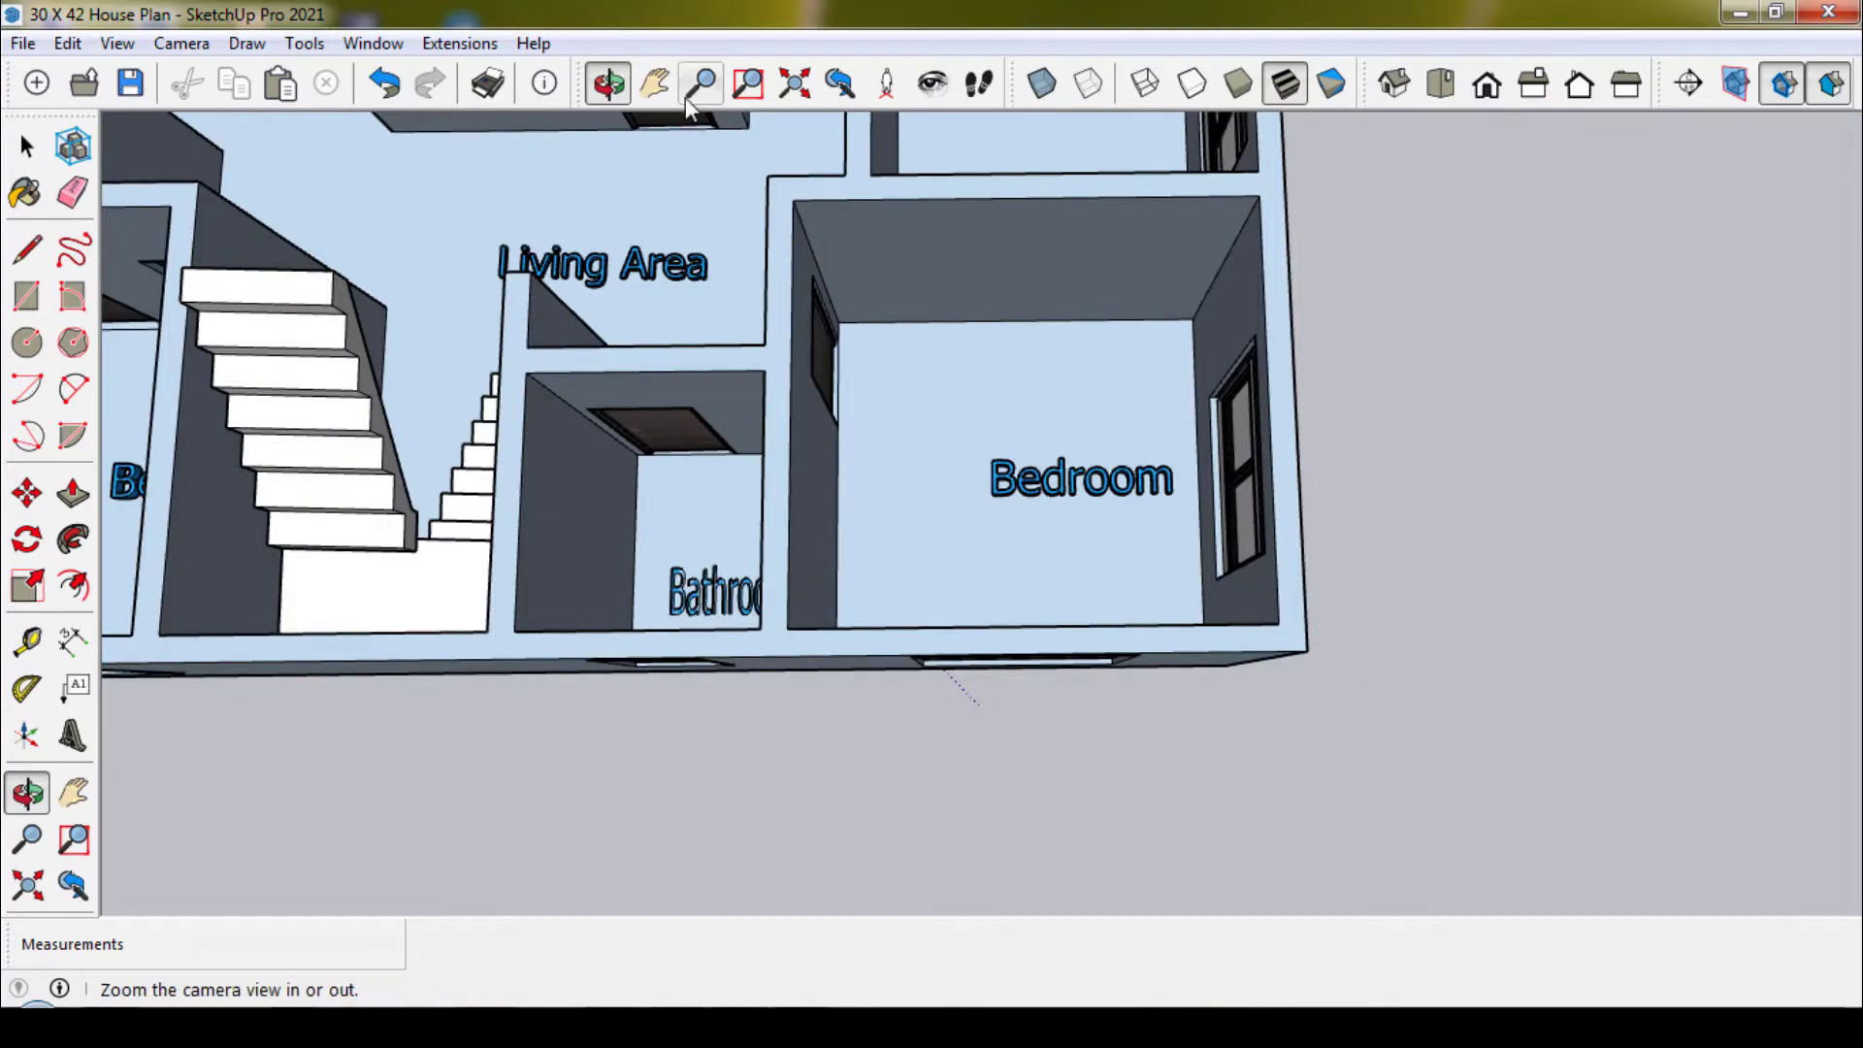
left_click(655, 83)
mouse_move(889, 320)
left_mouse_down()
mouse_move(1089, 423)
mouse_move(1253, 472)
left_mouse_up()
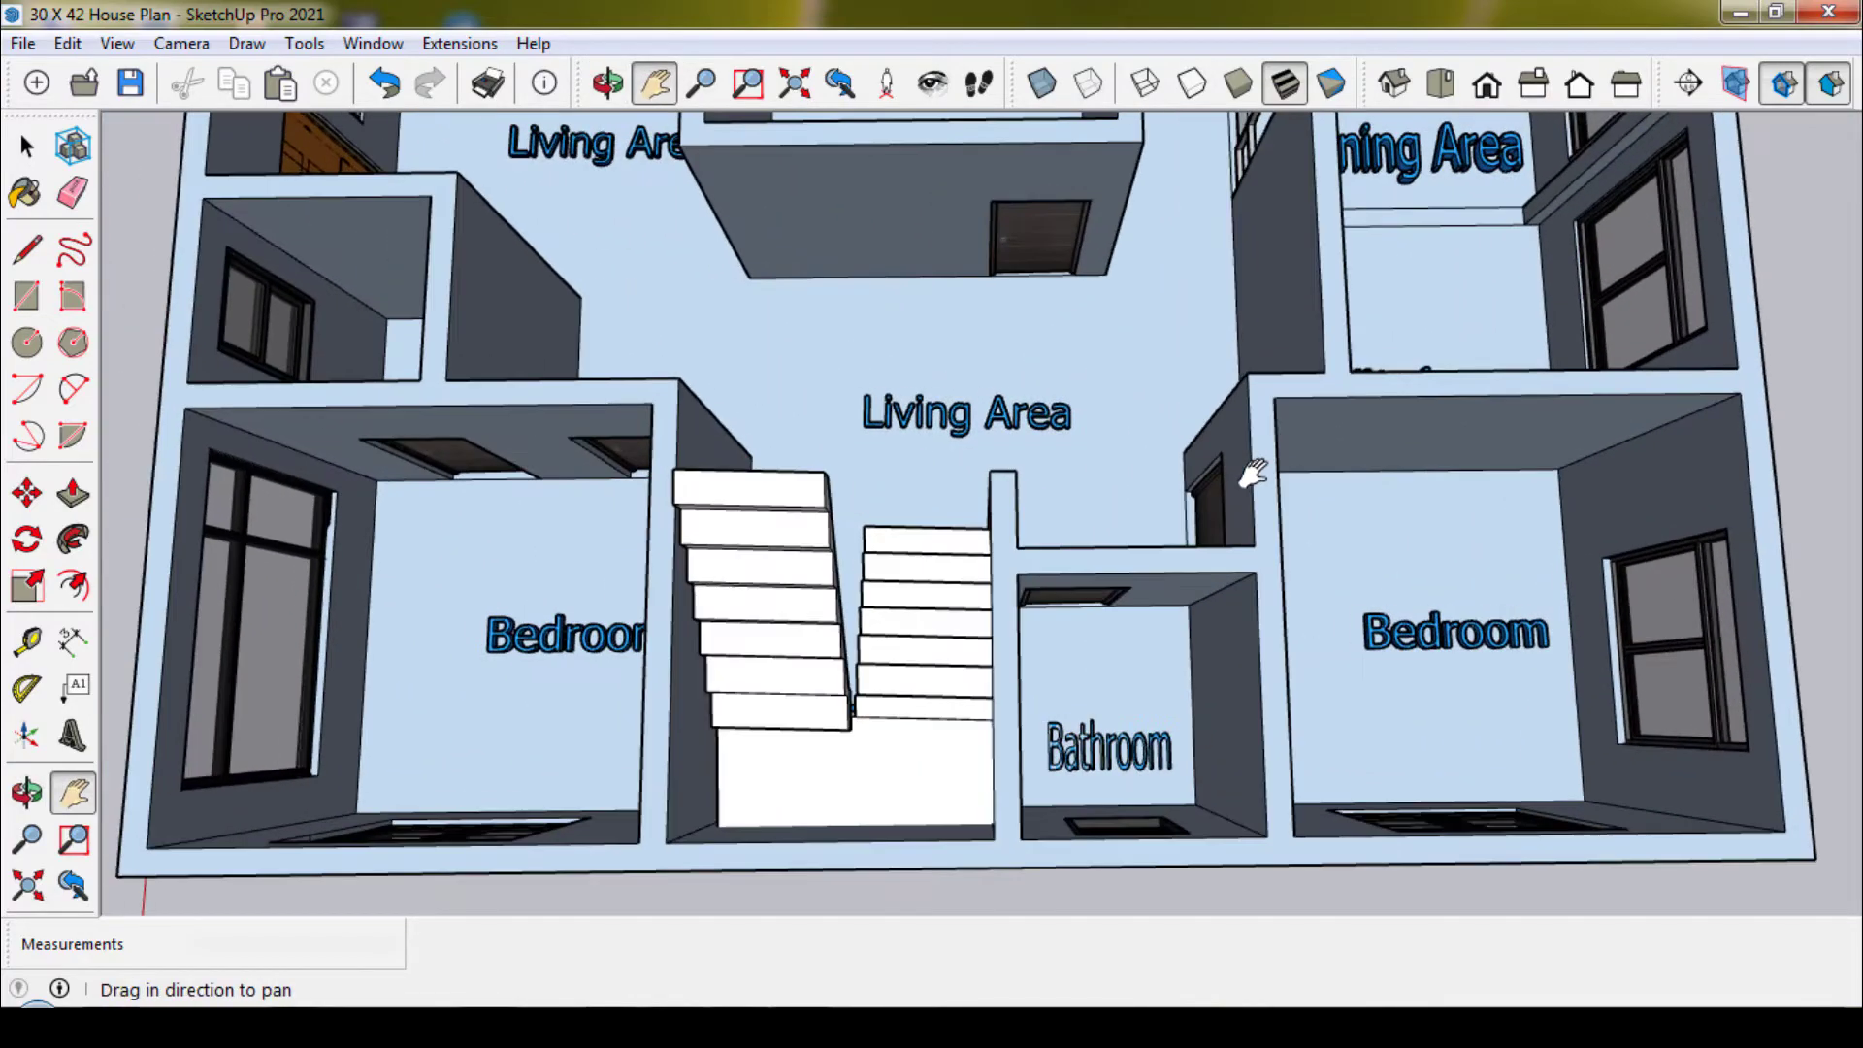
scroll(1062, 398, "down", 1)
scroll(884, 373, "down", 1)
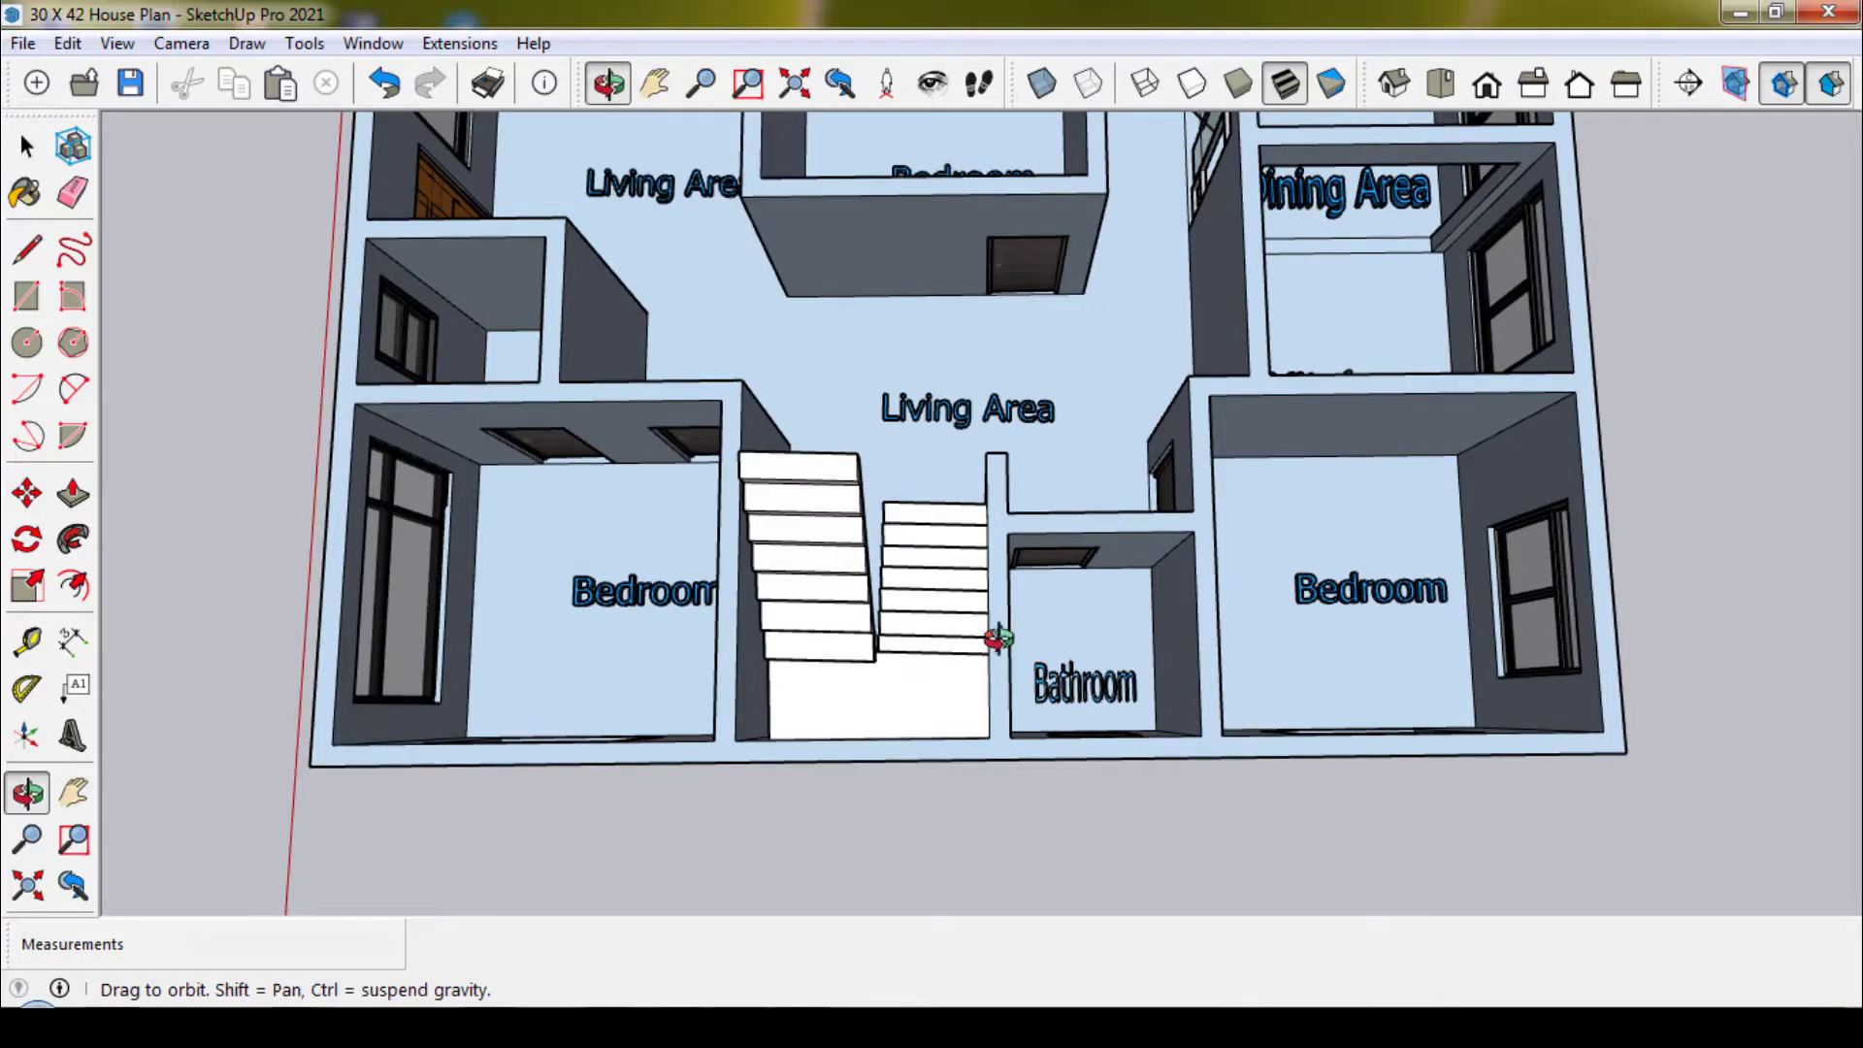
mouse_move(998, 639)
left_mouse_down()
mouse_move(947, 324)
mouse_move(985, 237)
mouse_move(1005, 370)
left_mouse_up()
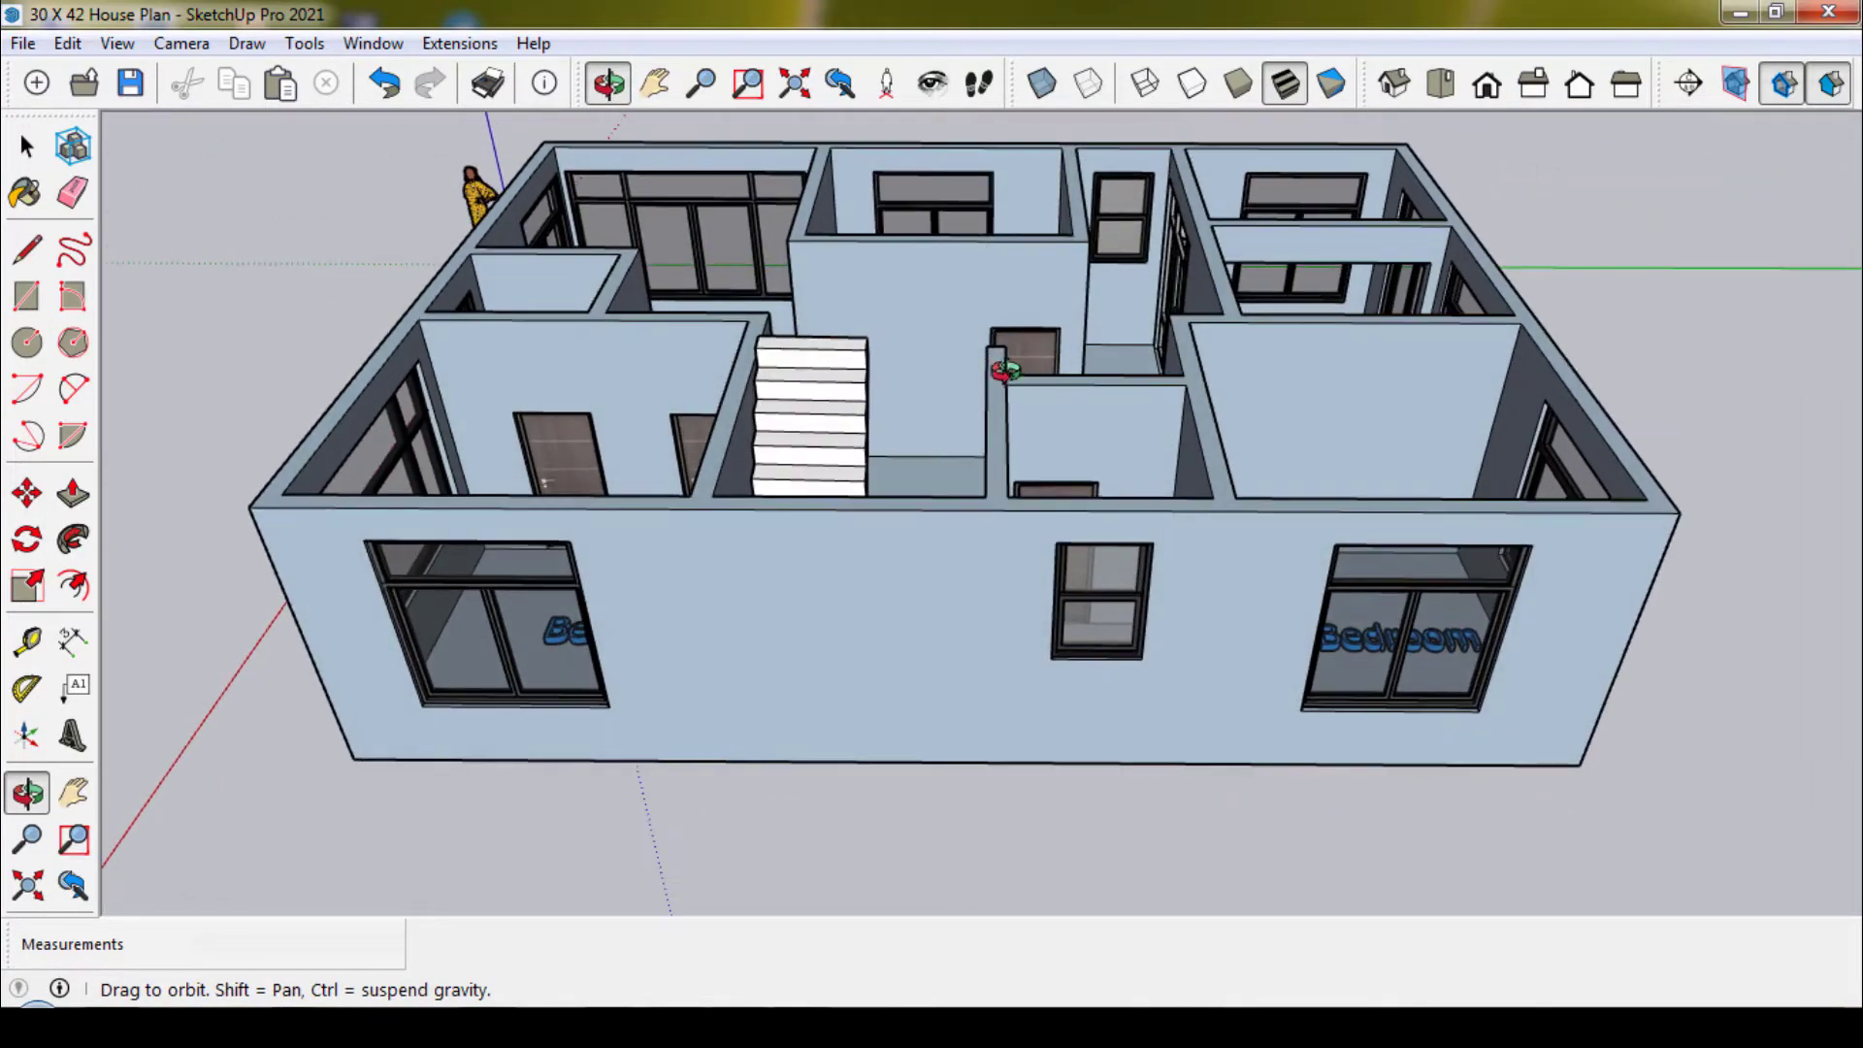
left_click_drag(994, 478, 991, 266)
mouse_move(1234, 448)
left_mouse_down()
mouse_move(757, 457)
mouse_move(597, 427)
mouse_move(544, 440)
left_mouse_up()
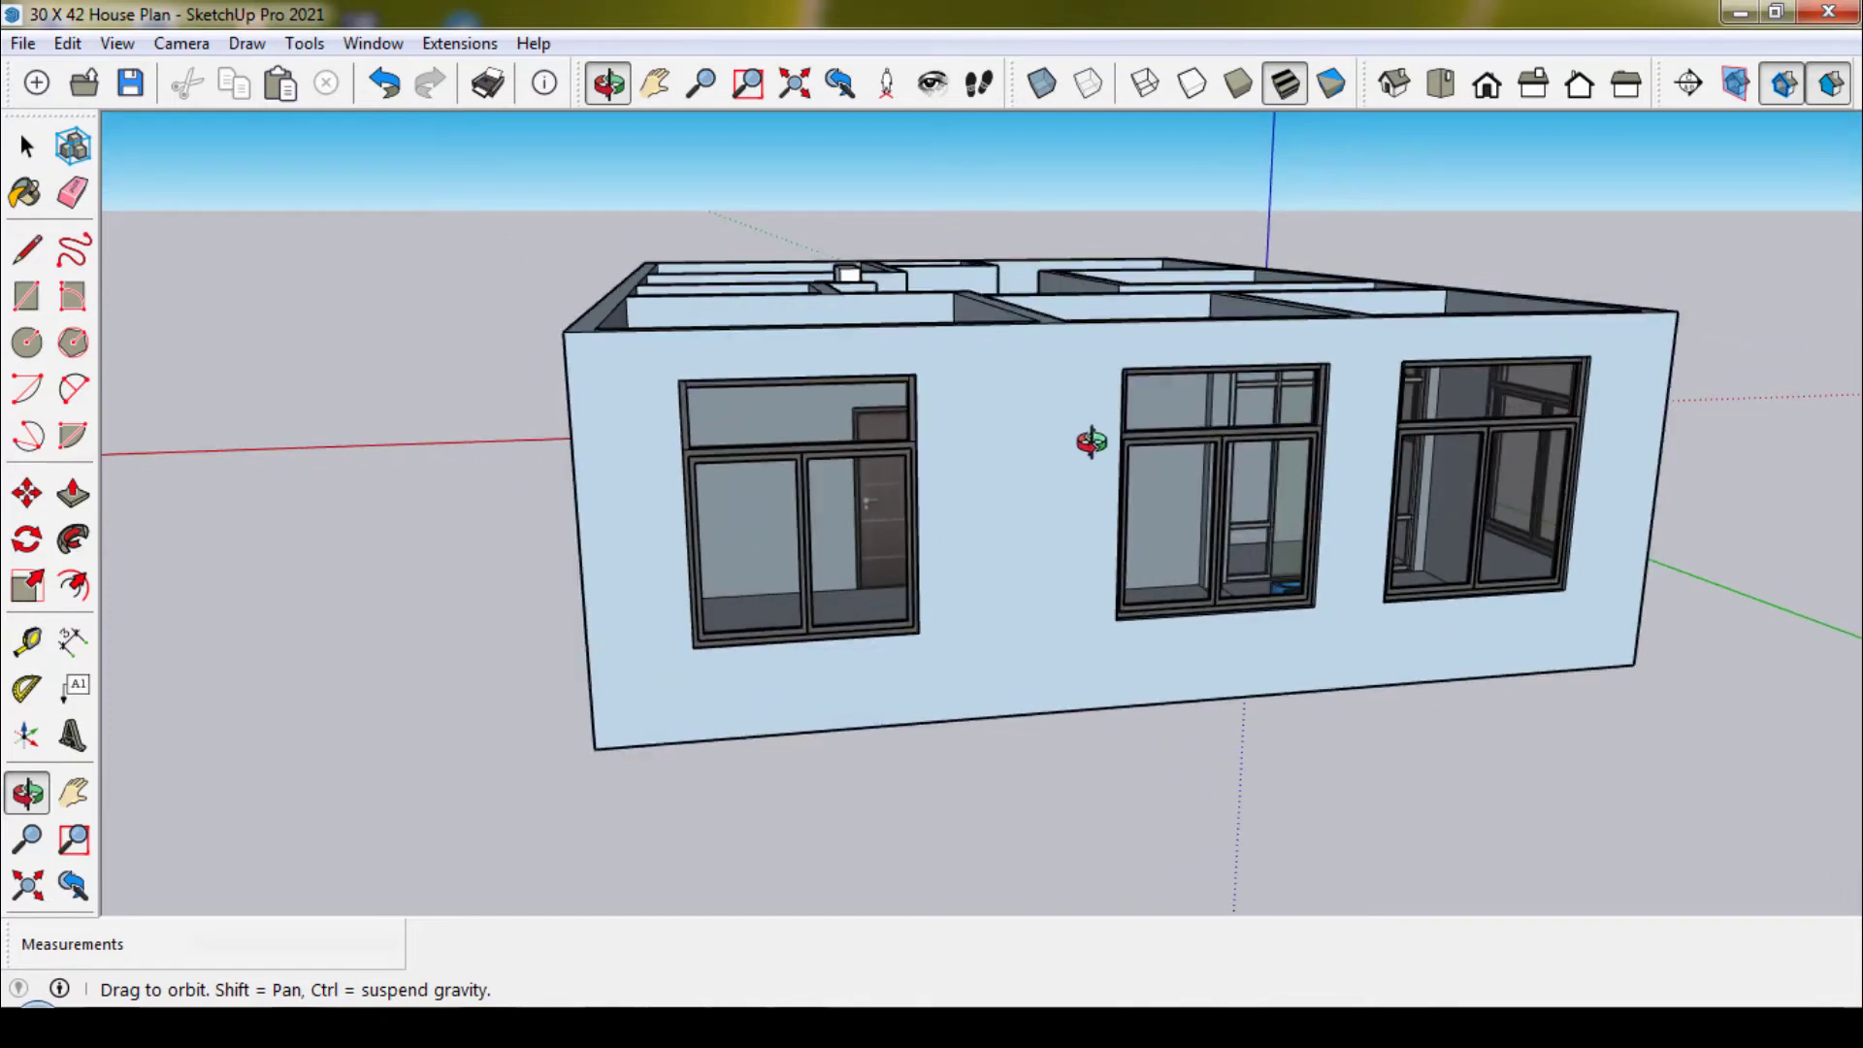
mouse_move(1090, 443)
left_mouse_down()
mouse_move(973, 437)
mouse_move(893, 469)
mouse_move(885, 624)
mouse_move(941, 810)
left_mouse_up()
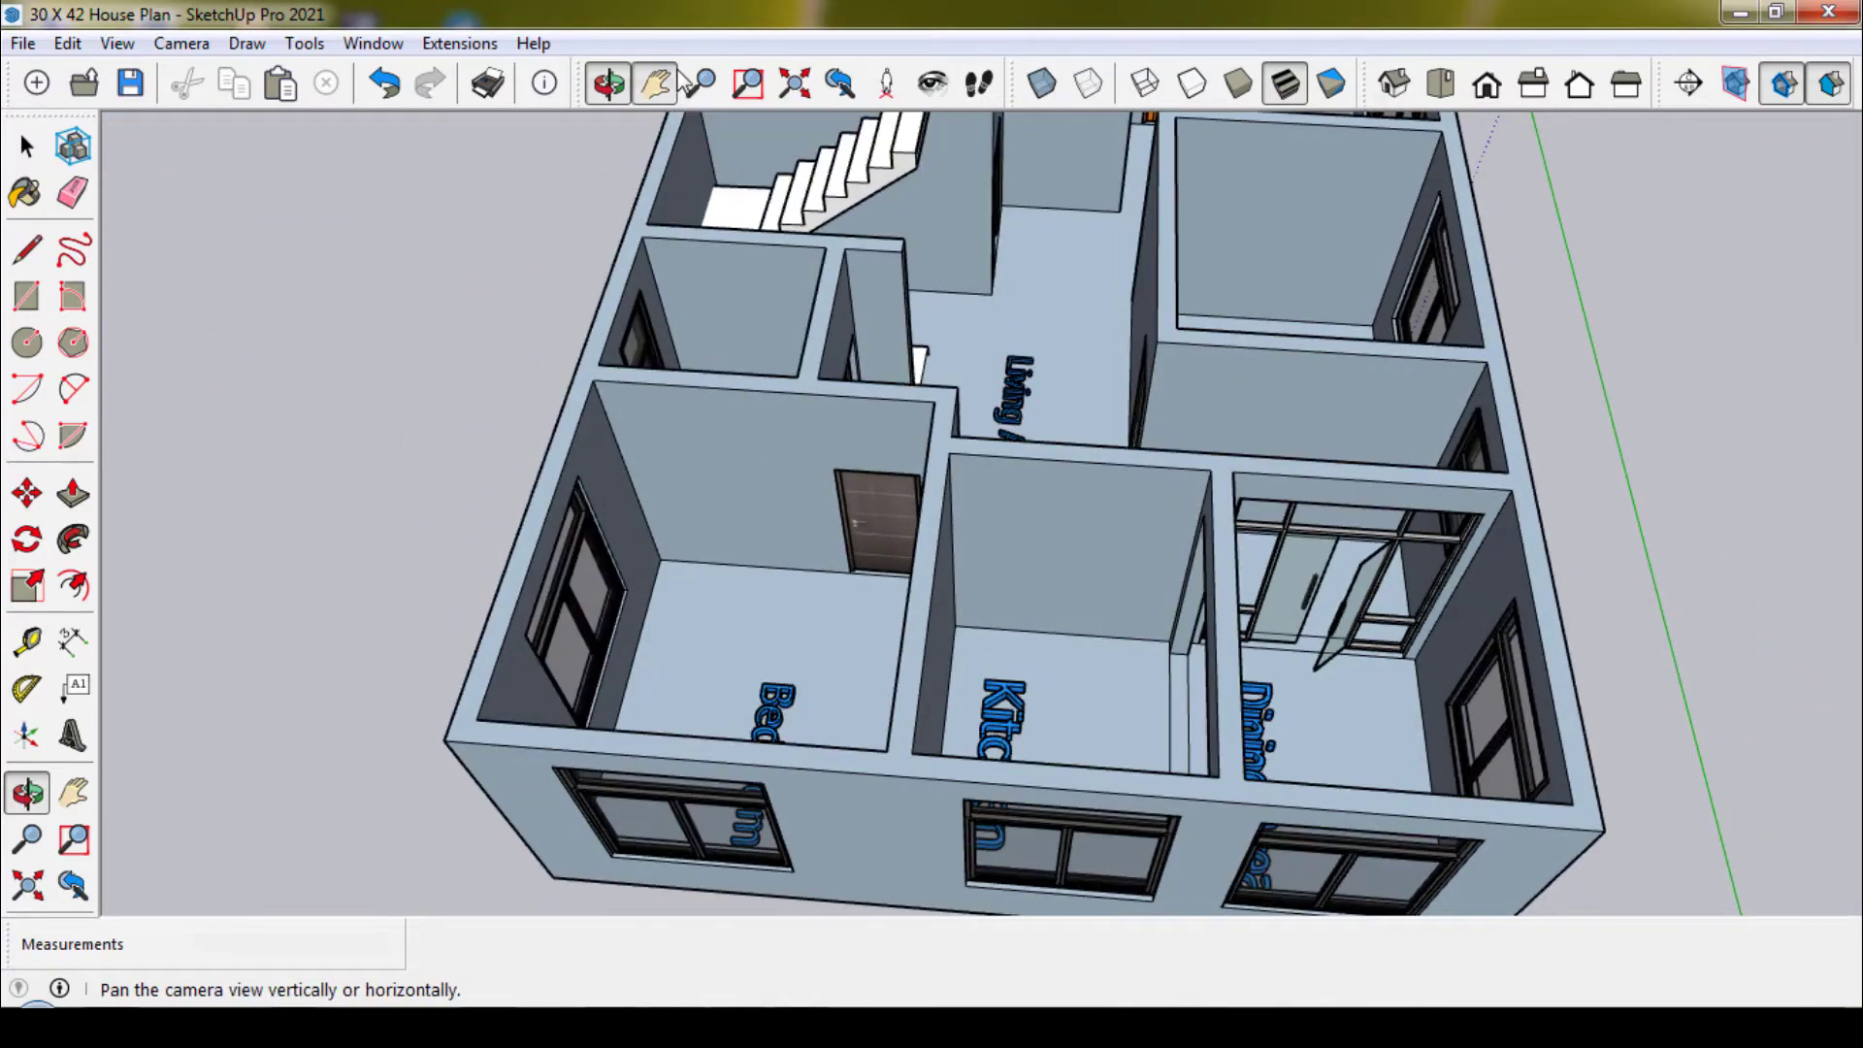
mouse_move(730, 262)
left_mouse_down()
mouse_move(665, 407)
mouse_move(663, 594)
left_mouse_up()
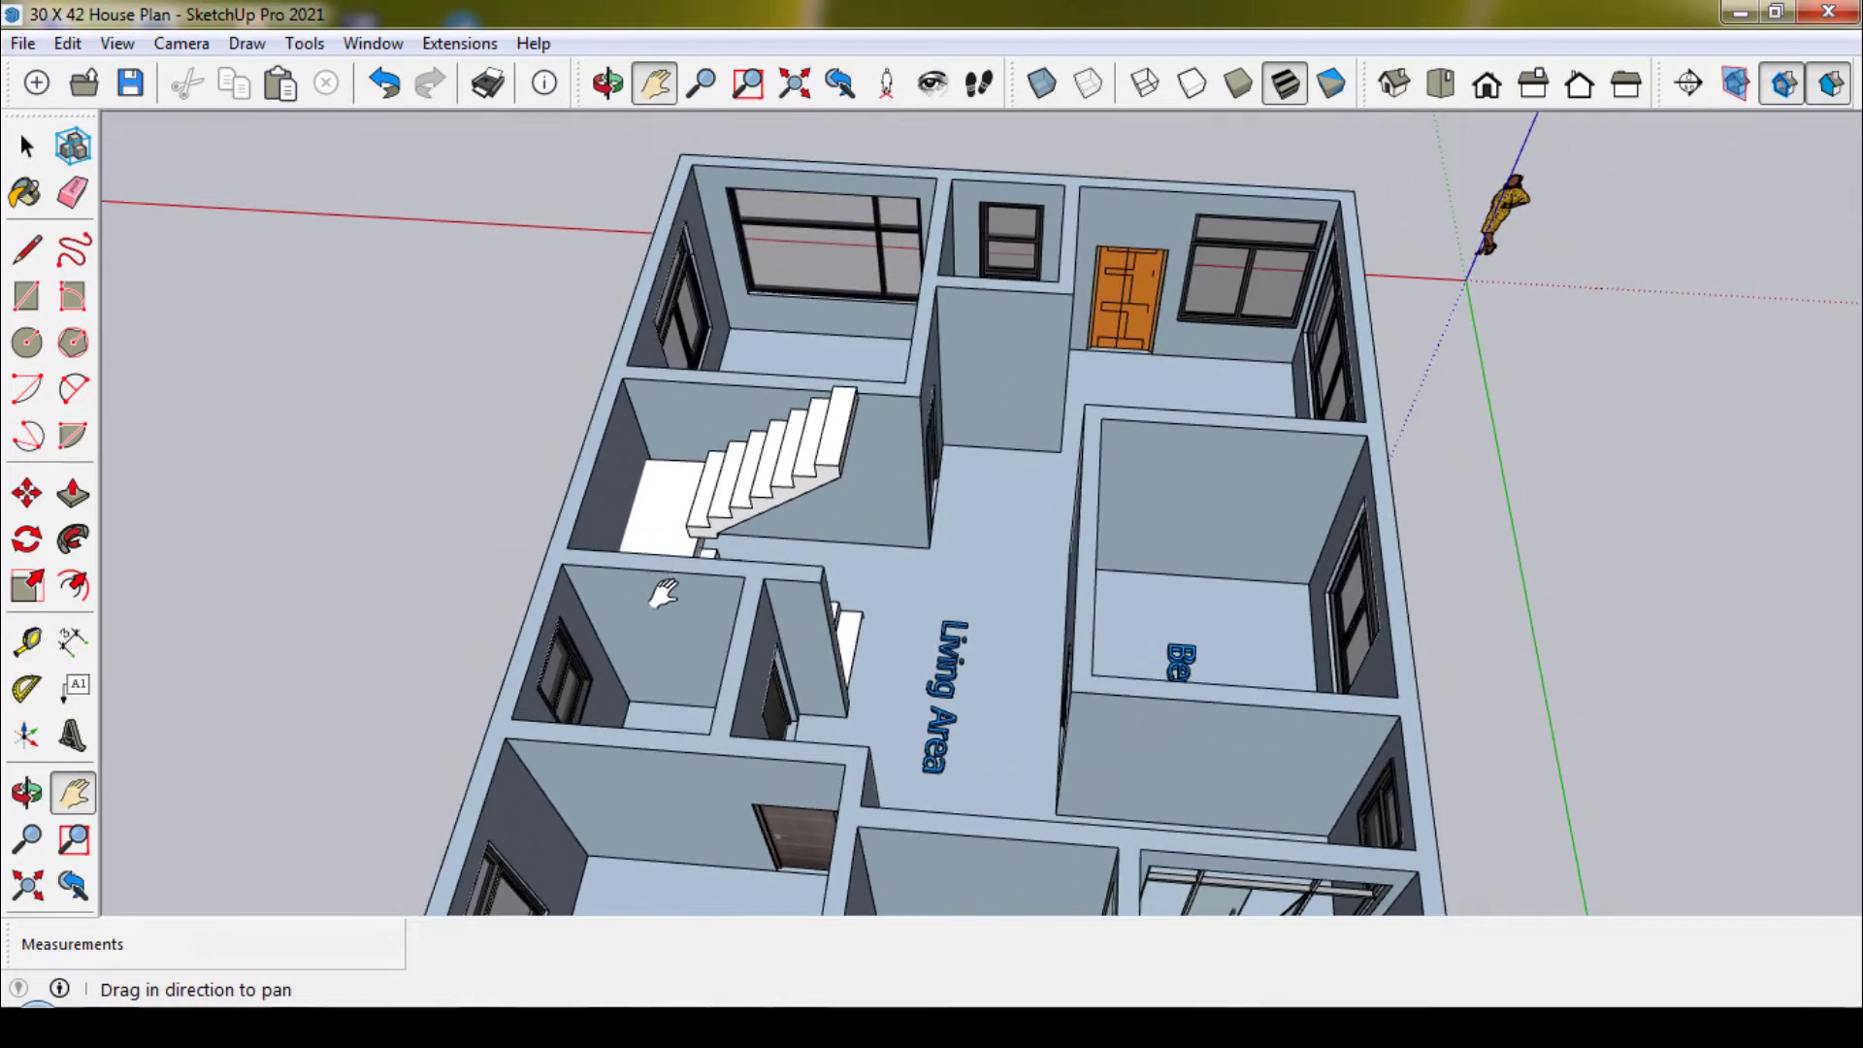
mouse_move(1052, 756)
left_mouse_down()
mouse_move(999, 631)
mouse_move(1028, 441)
left_mouse_up()
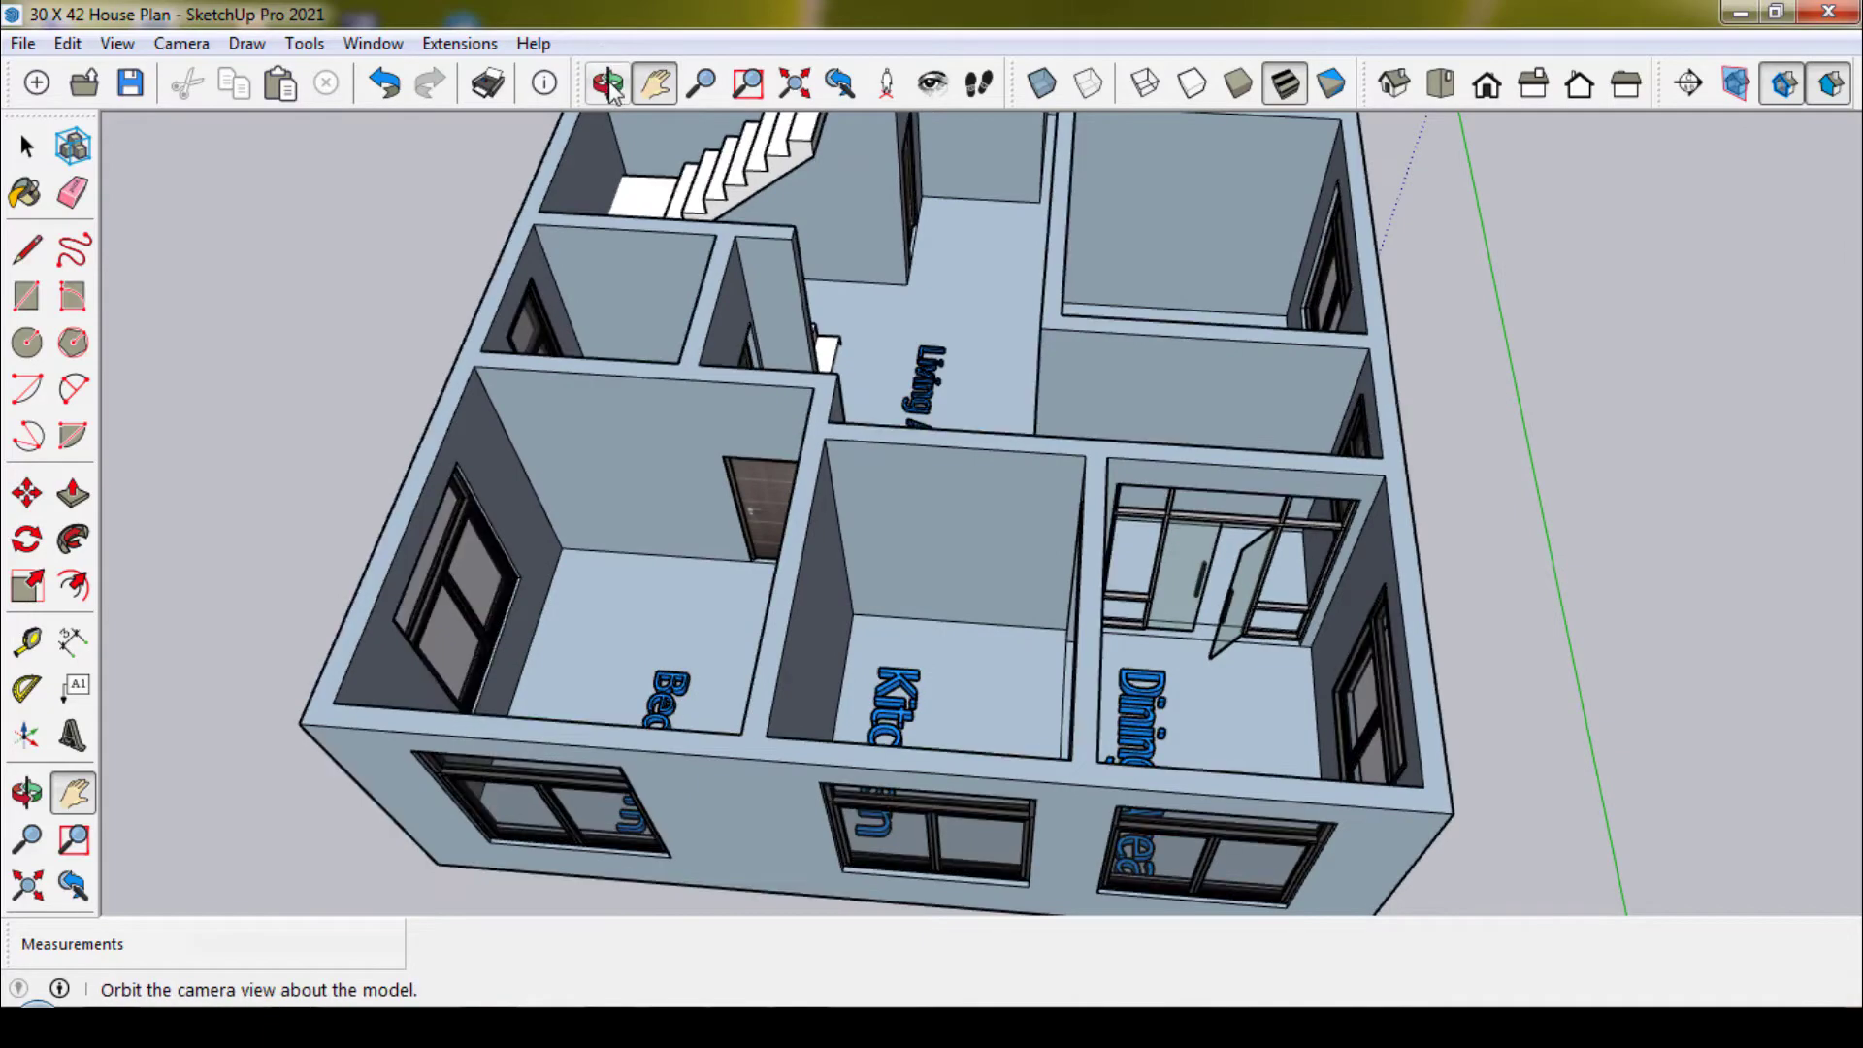
left_click_drag(988, 755, 871, 351)
mouse_move(1360, 539)
left_mouse_down()
mouse_move(1131, 512)
mouse_move(883, 524)
left_mouse_up()
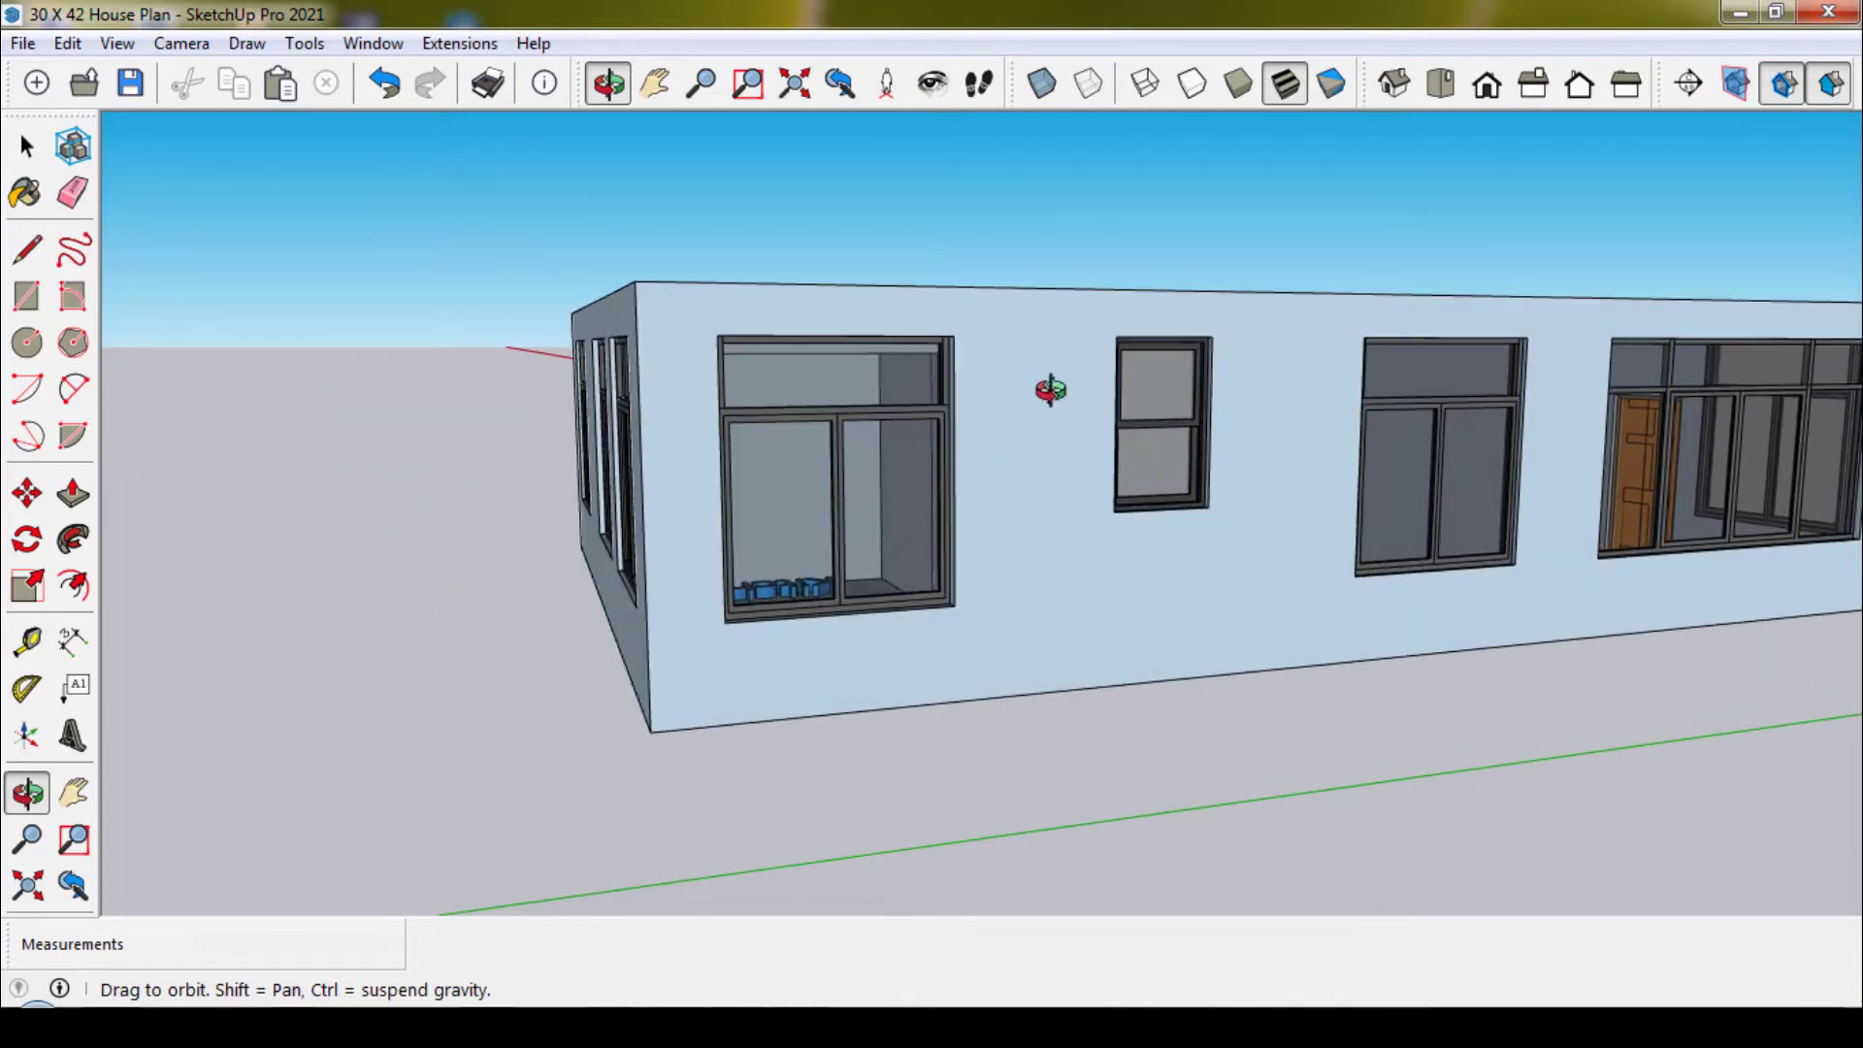
mouse_move(1074, 404)
left_mouse_down()
mouse_move(931, 404)
mouse_move(852, 361)
left_mouse_up()
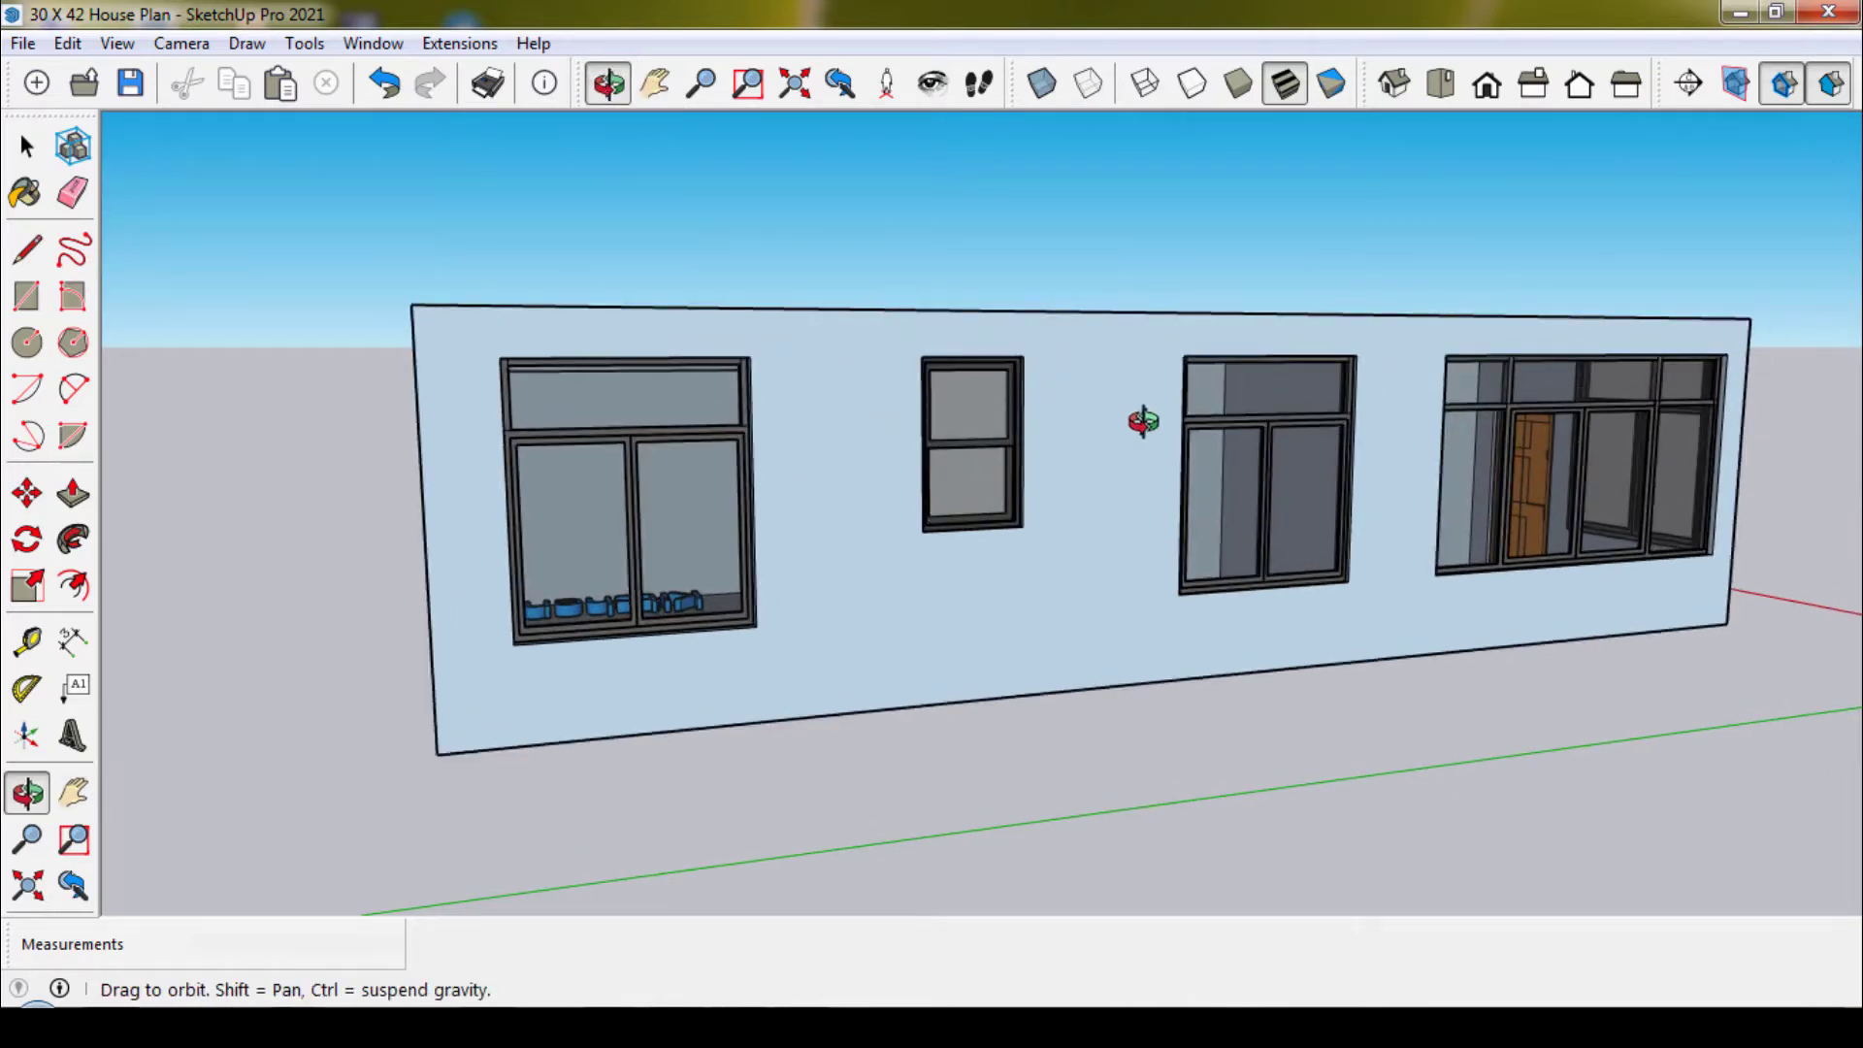
left_click_drag(1143, 421, 970, 422)
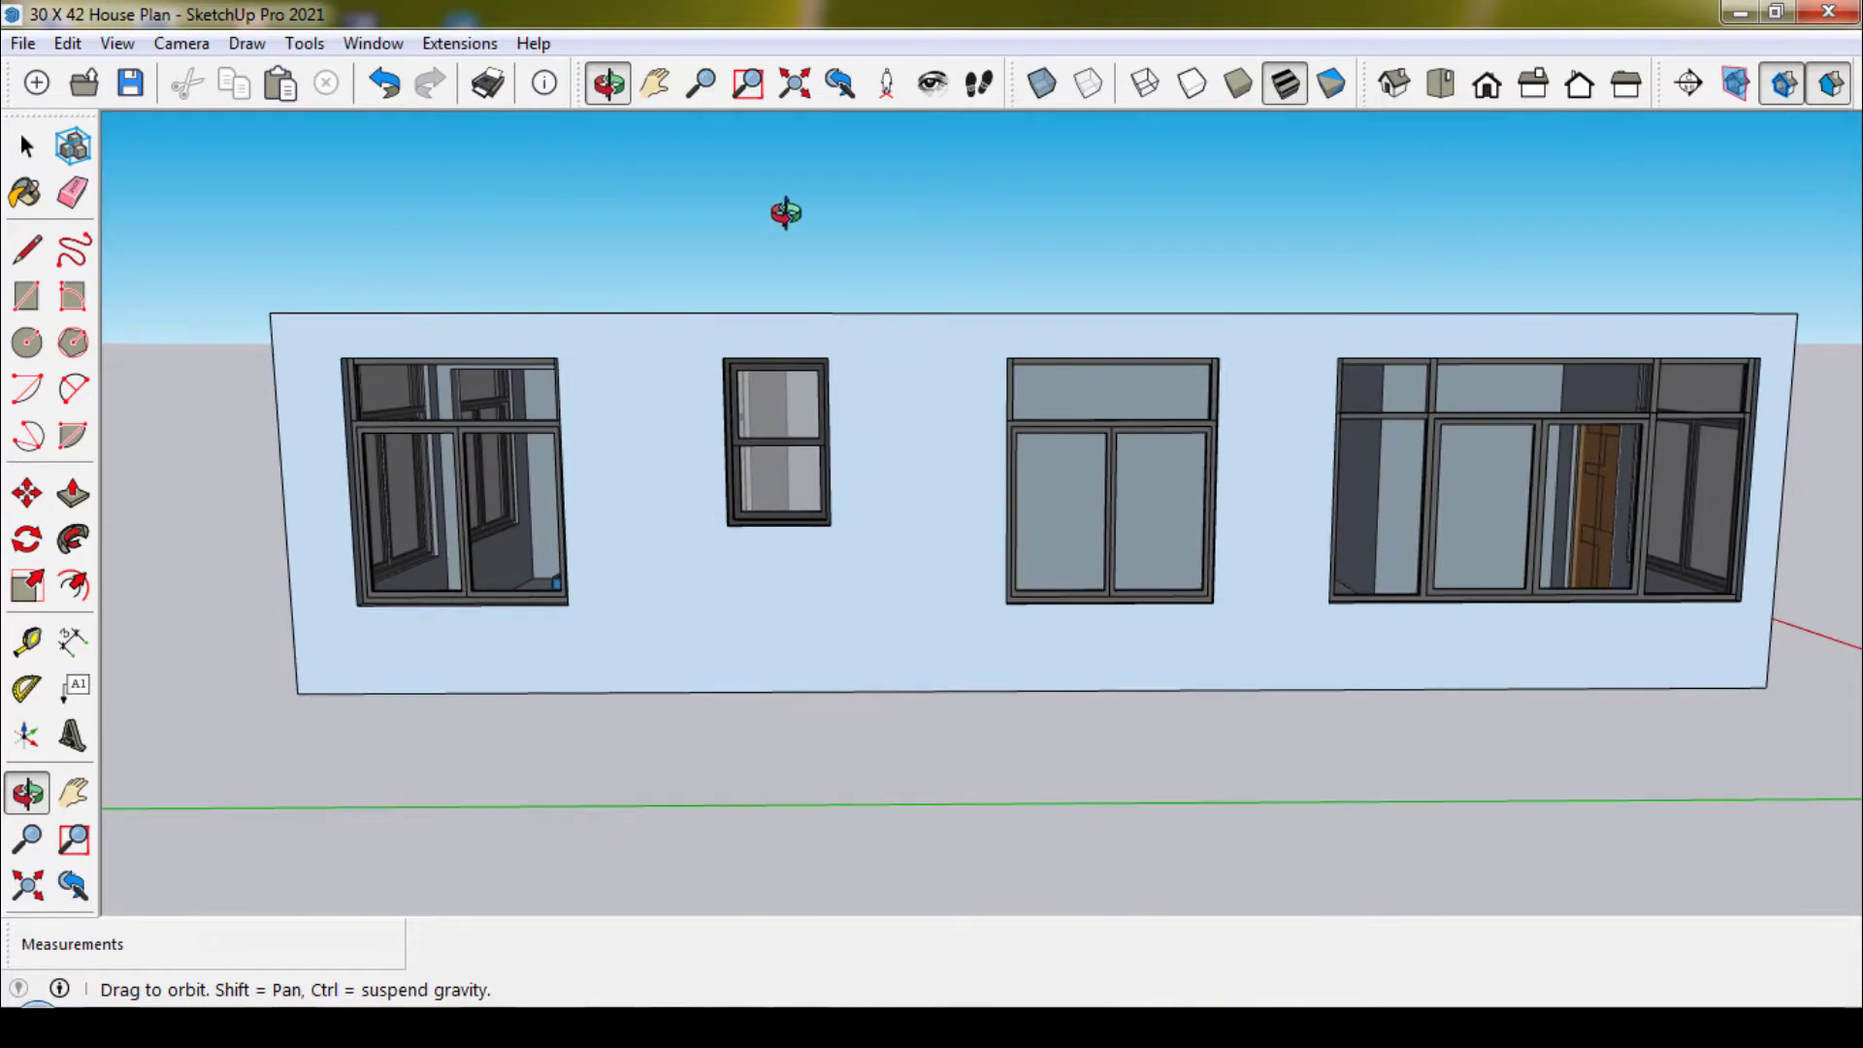
left_click_drag(849, 240, 827, 566)
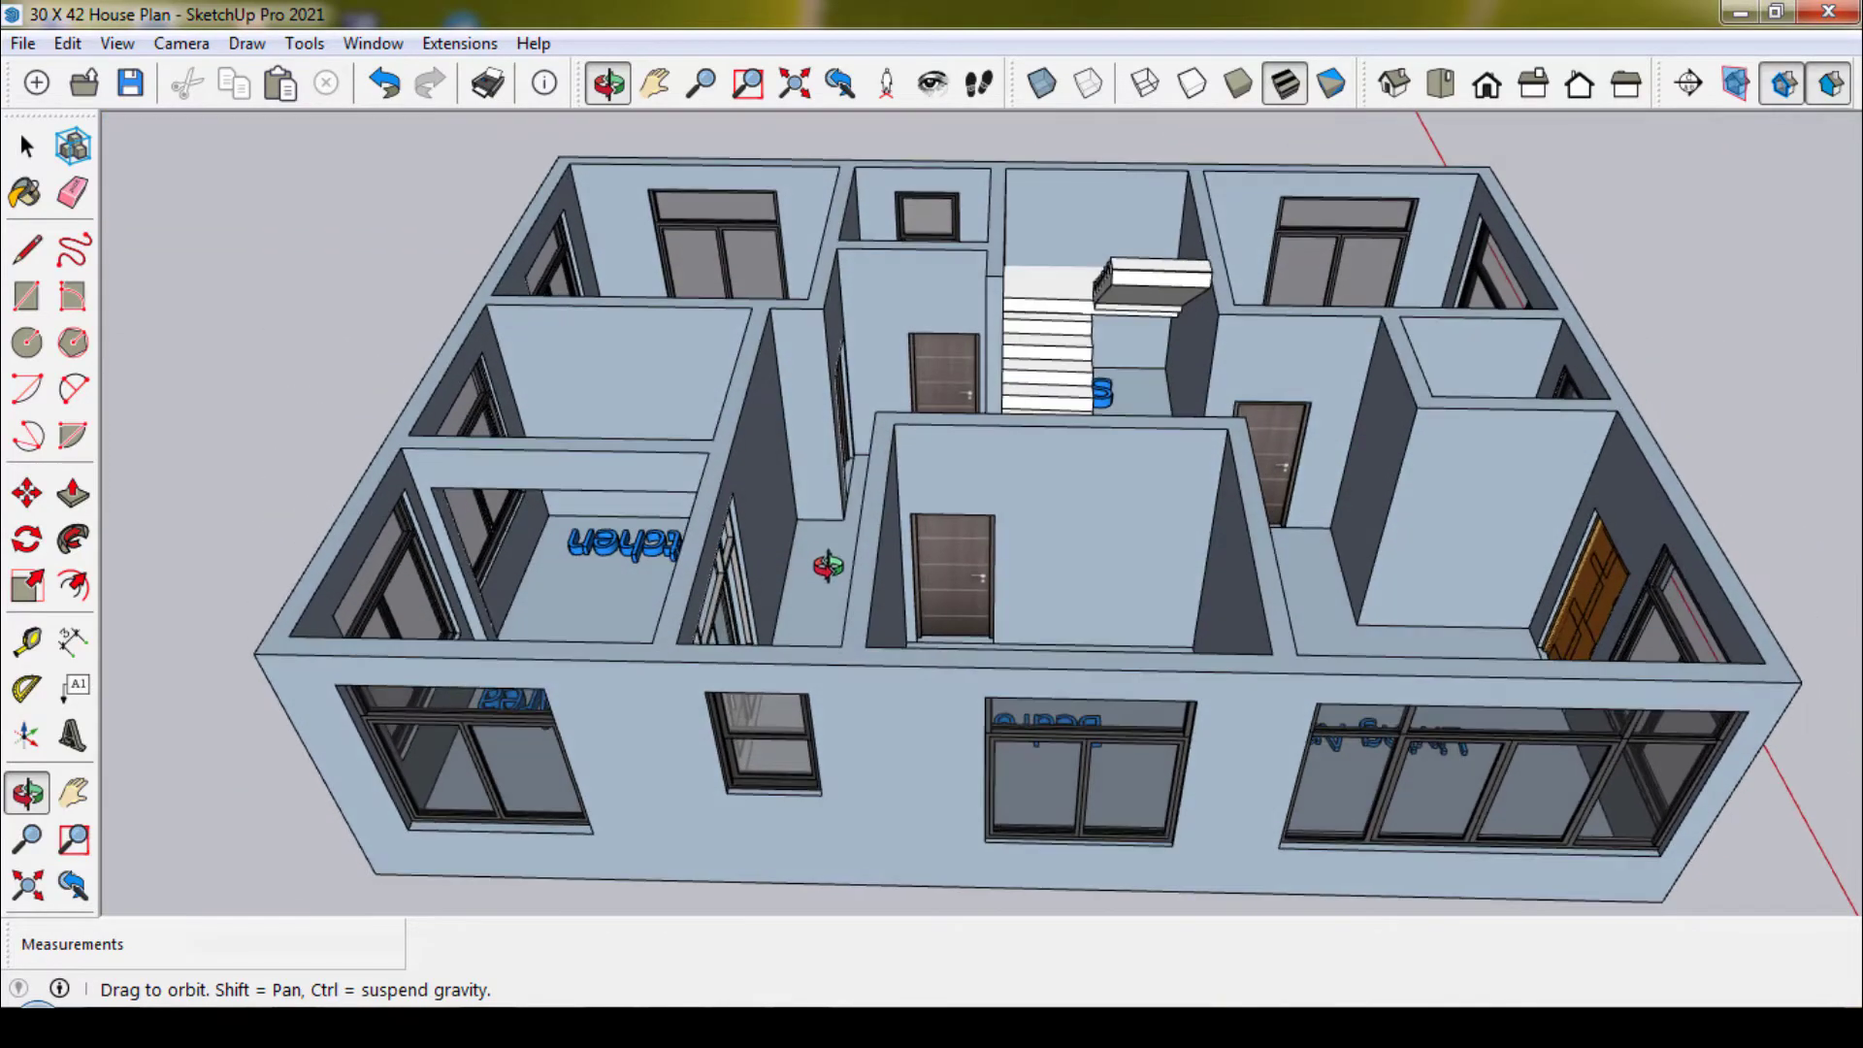
left_click_drag(844, 466, 868, 643)
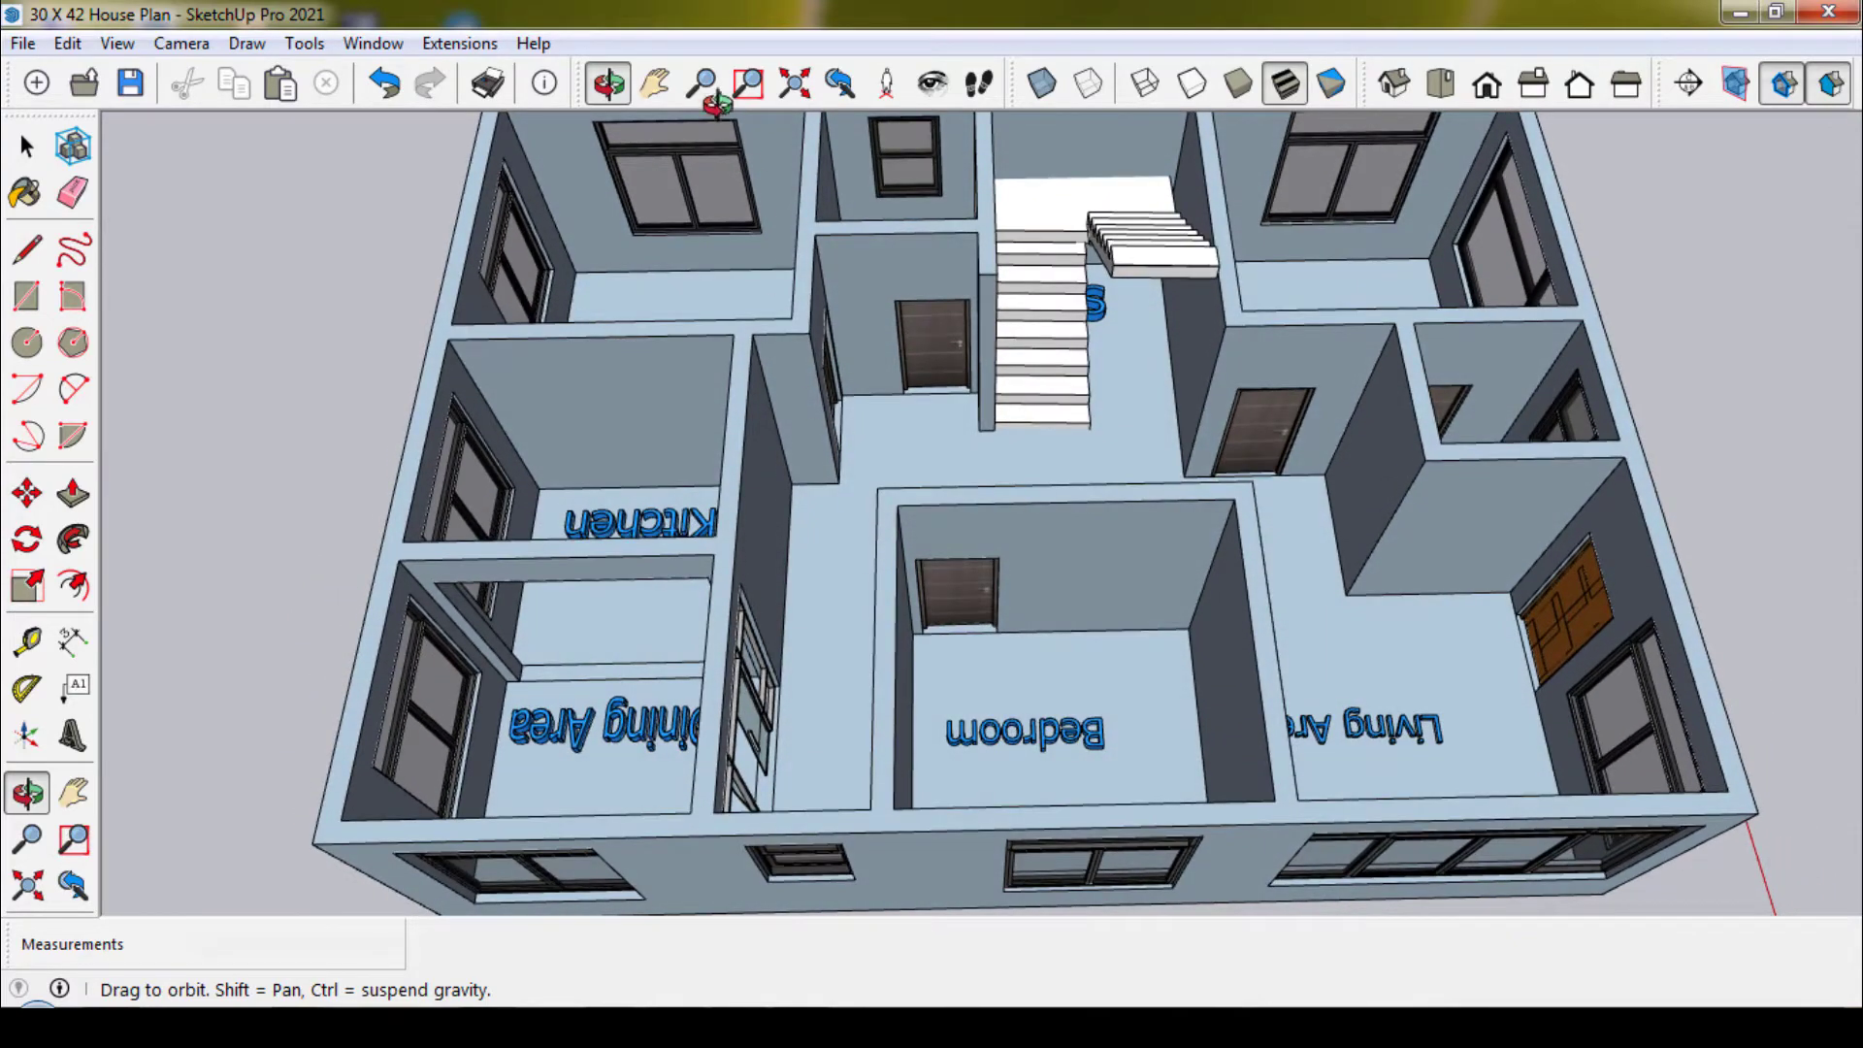
mouse_move(805, 254)
left_mouse_down()
mouse_move(786, 349)
mouse_move(781, 262)
mouse_move(753, 316)
left_mouse_up()
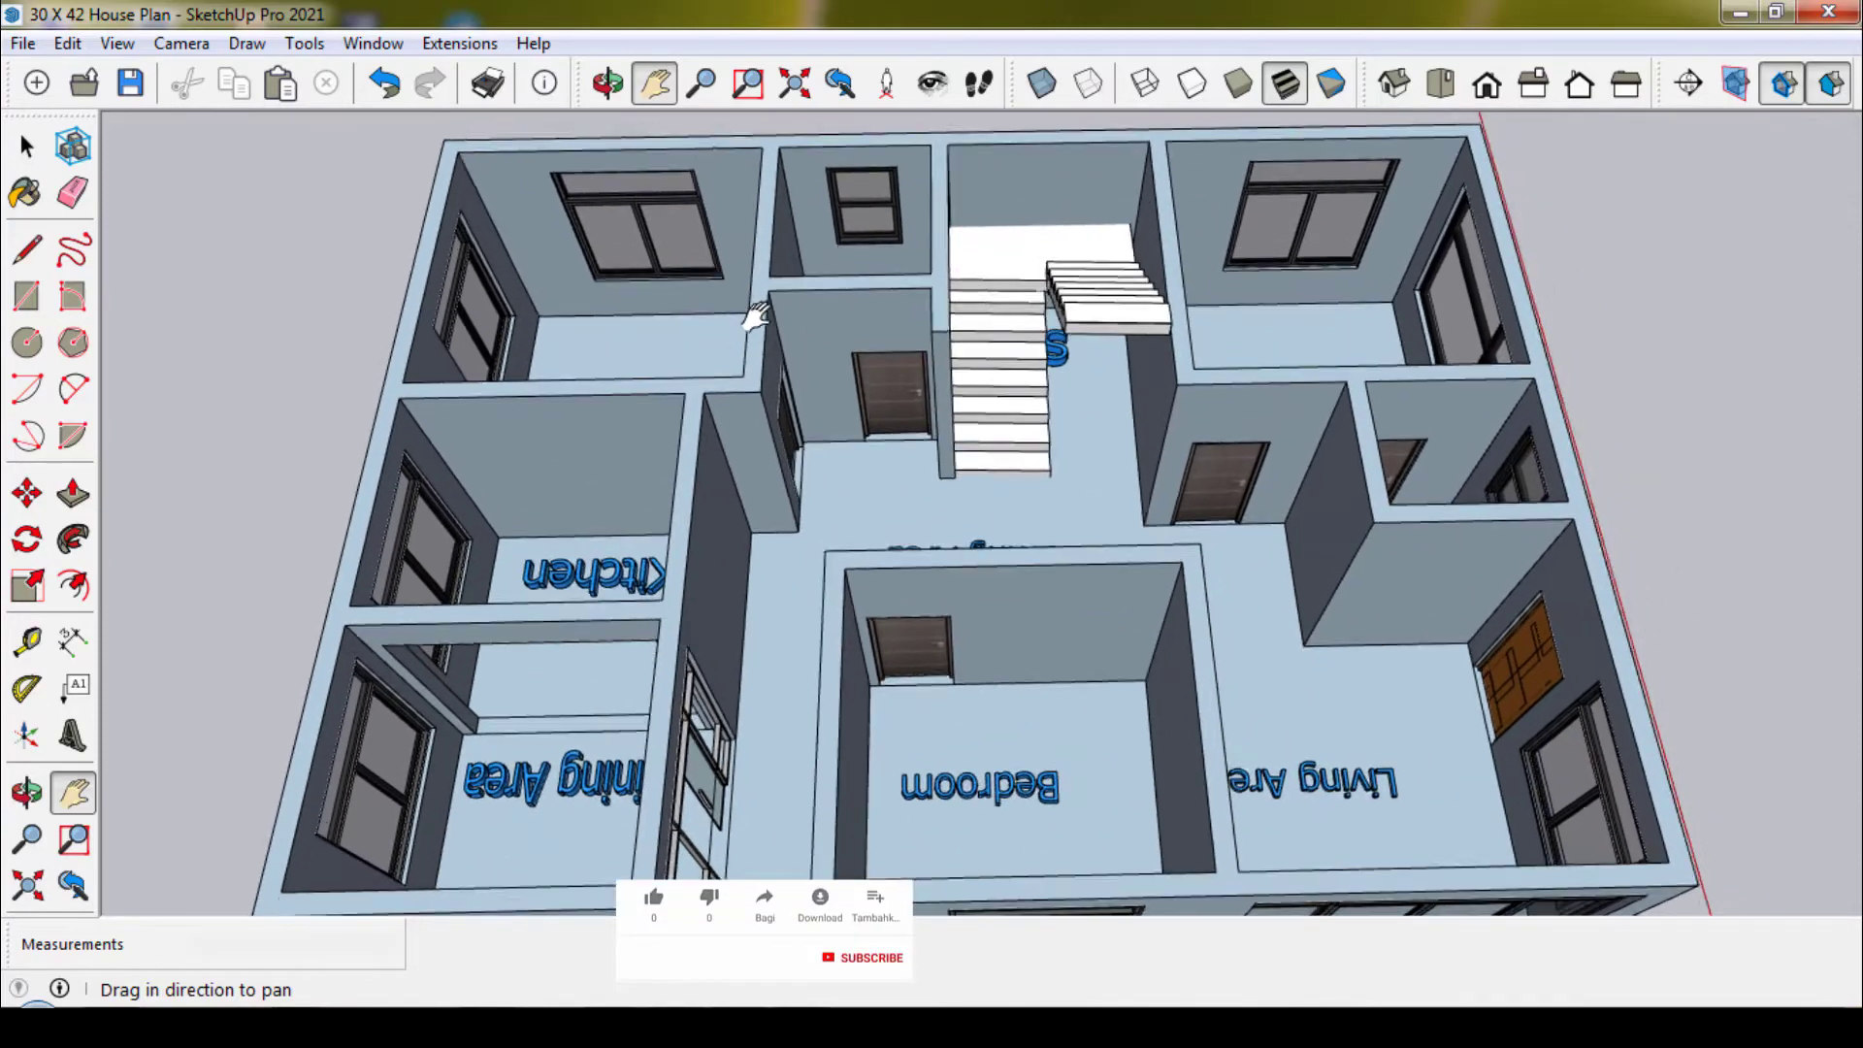
left_click(608, 80)
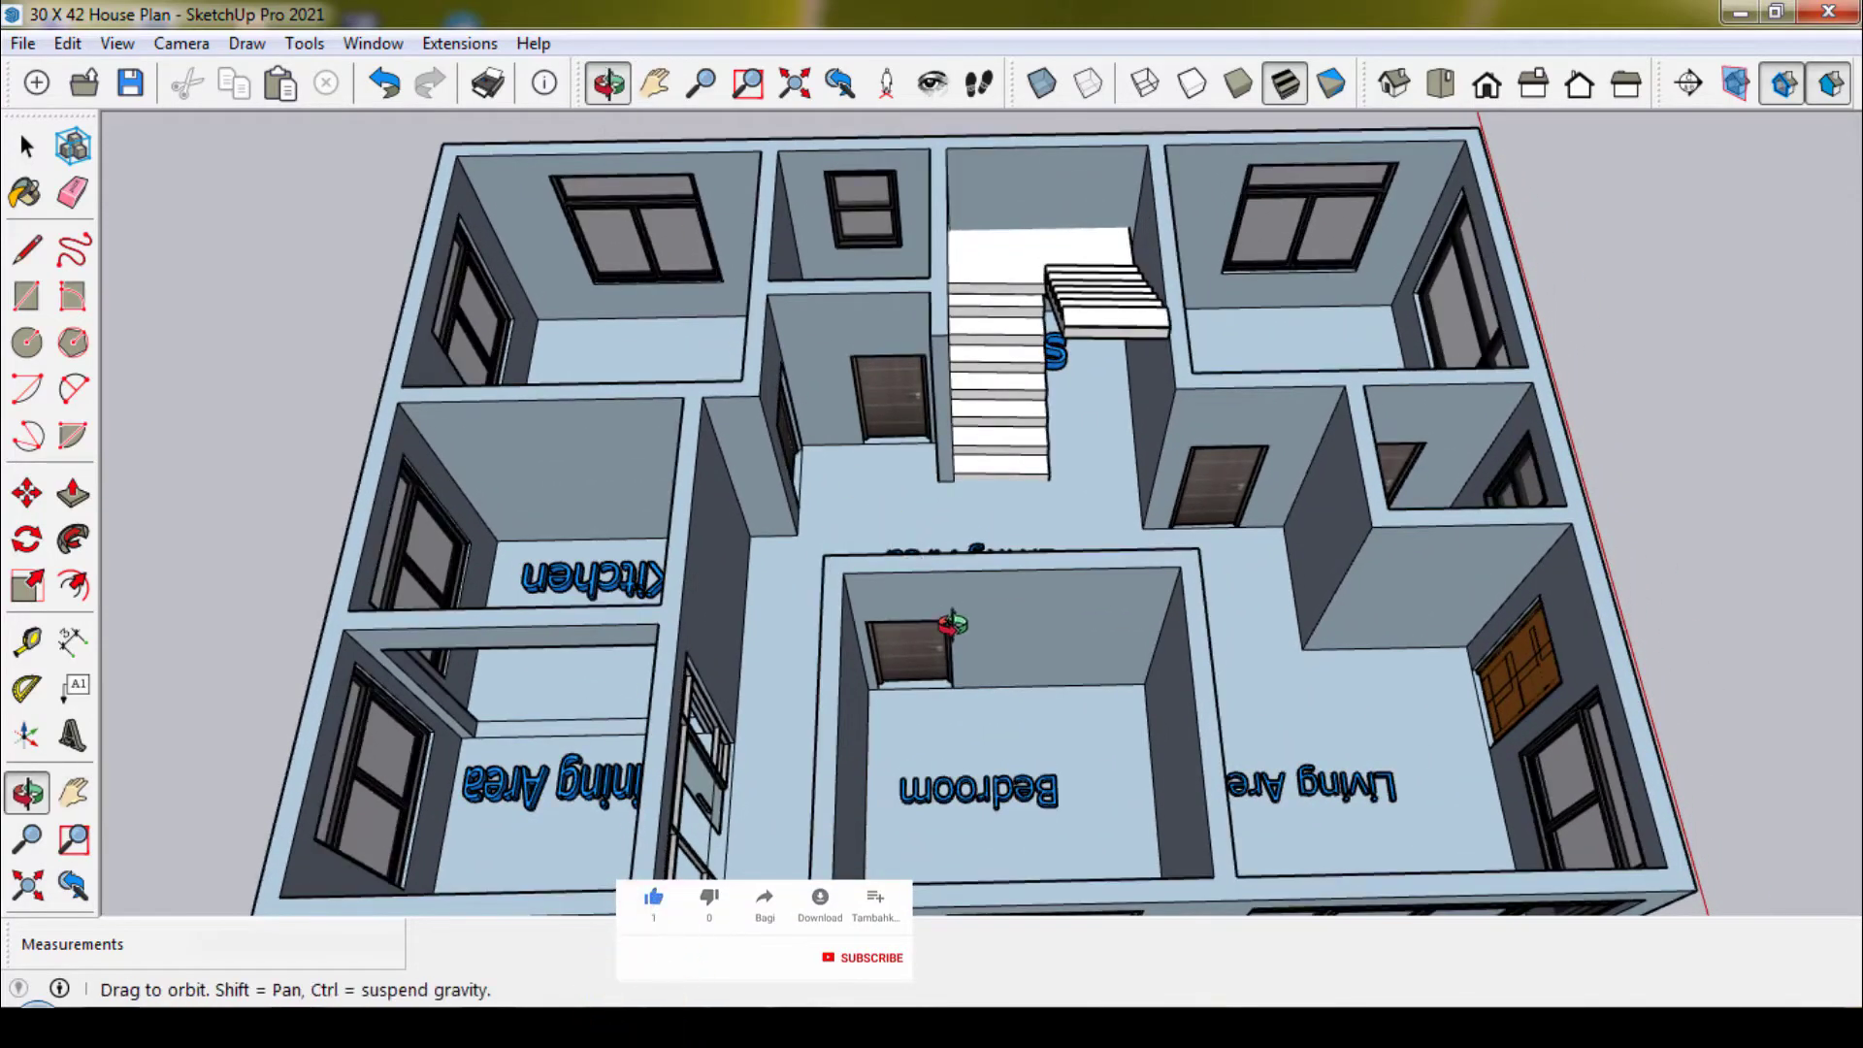
mouse_move(951, 625)
left_mouse_down()
mouse_move(939, 490)
mouse_move(888, 436)
mouse_move(852, 433)
left_mouse_up()
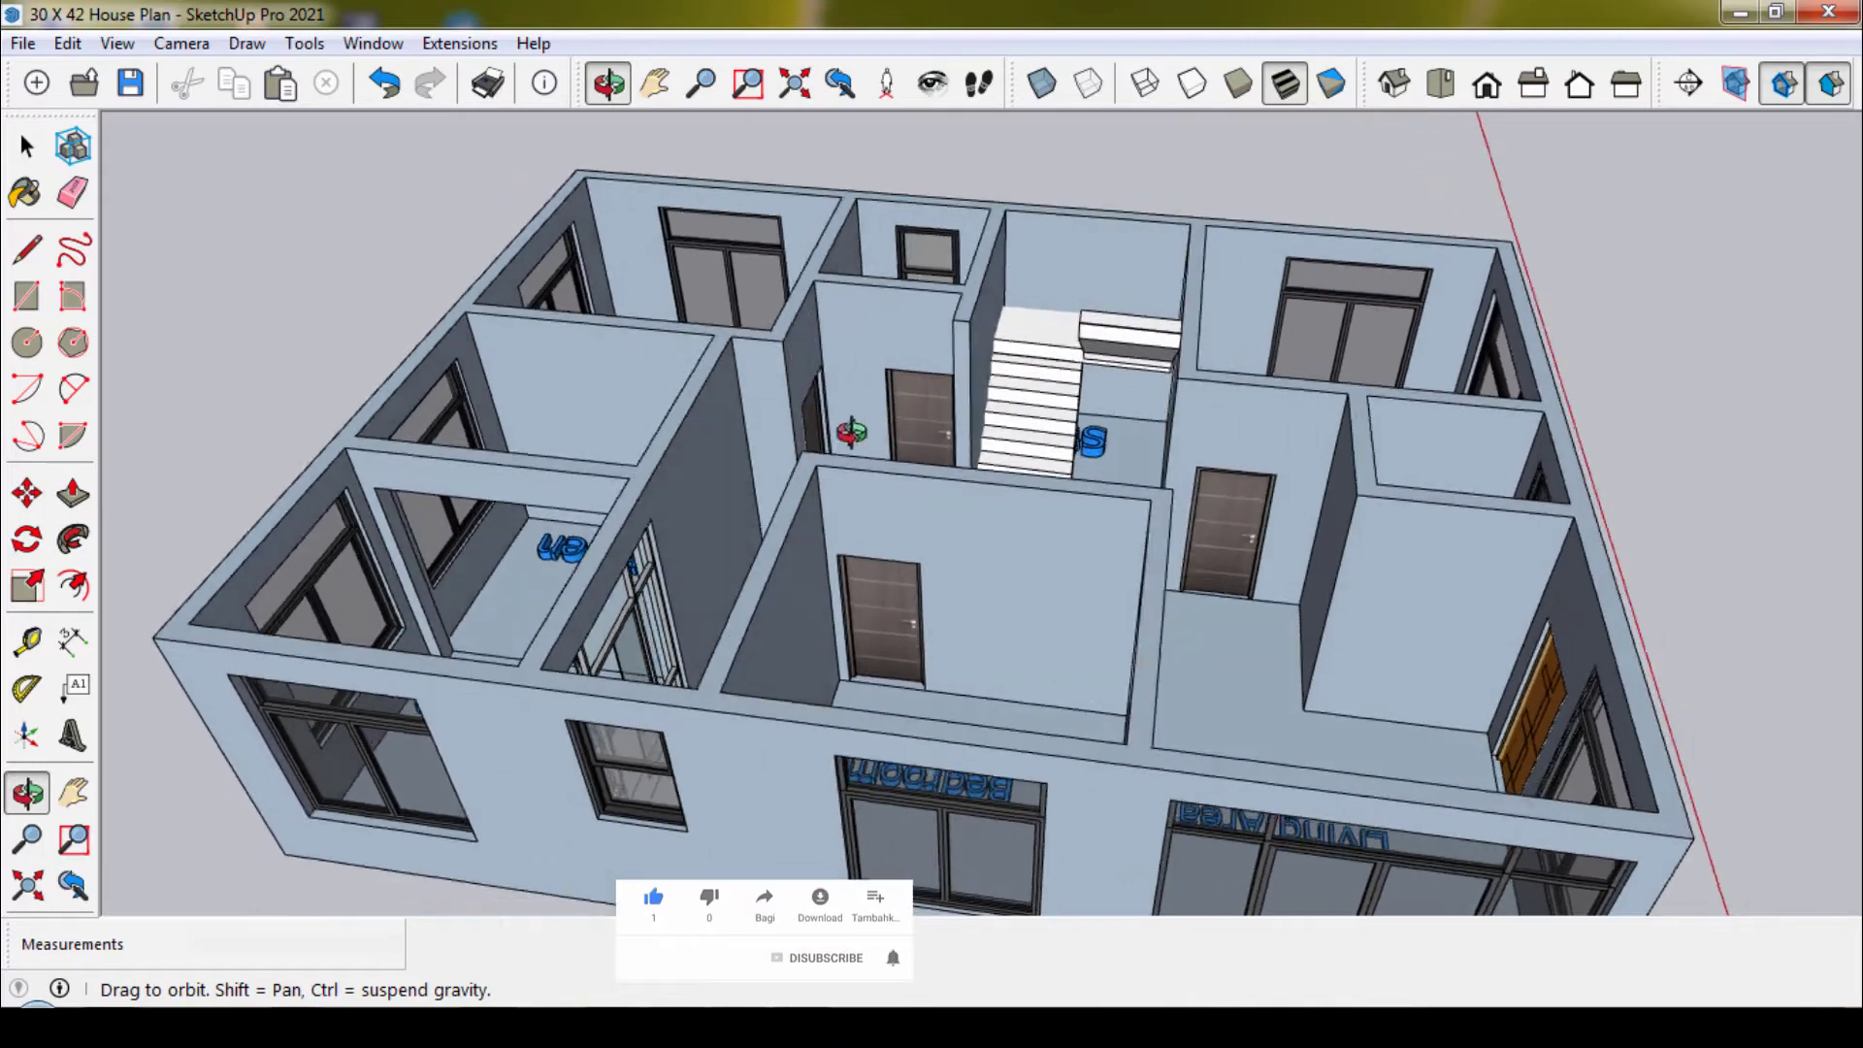
mouse_move(1002, 636)
left_mouse_down()
mouse_move(1019, 503)
mouse_move(1000, 340)
mouse_move(1029, 434)
left_mouse_up()
mouse_move(1133, 359)
left_mouse_down()
mouse_move(898, 396)
mouse_move(1408, 553)
mouse_move(1061, 503)
mouse_move(707, 388)
left_mouse_up()
left_click(665, 94)
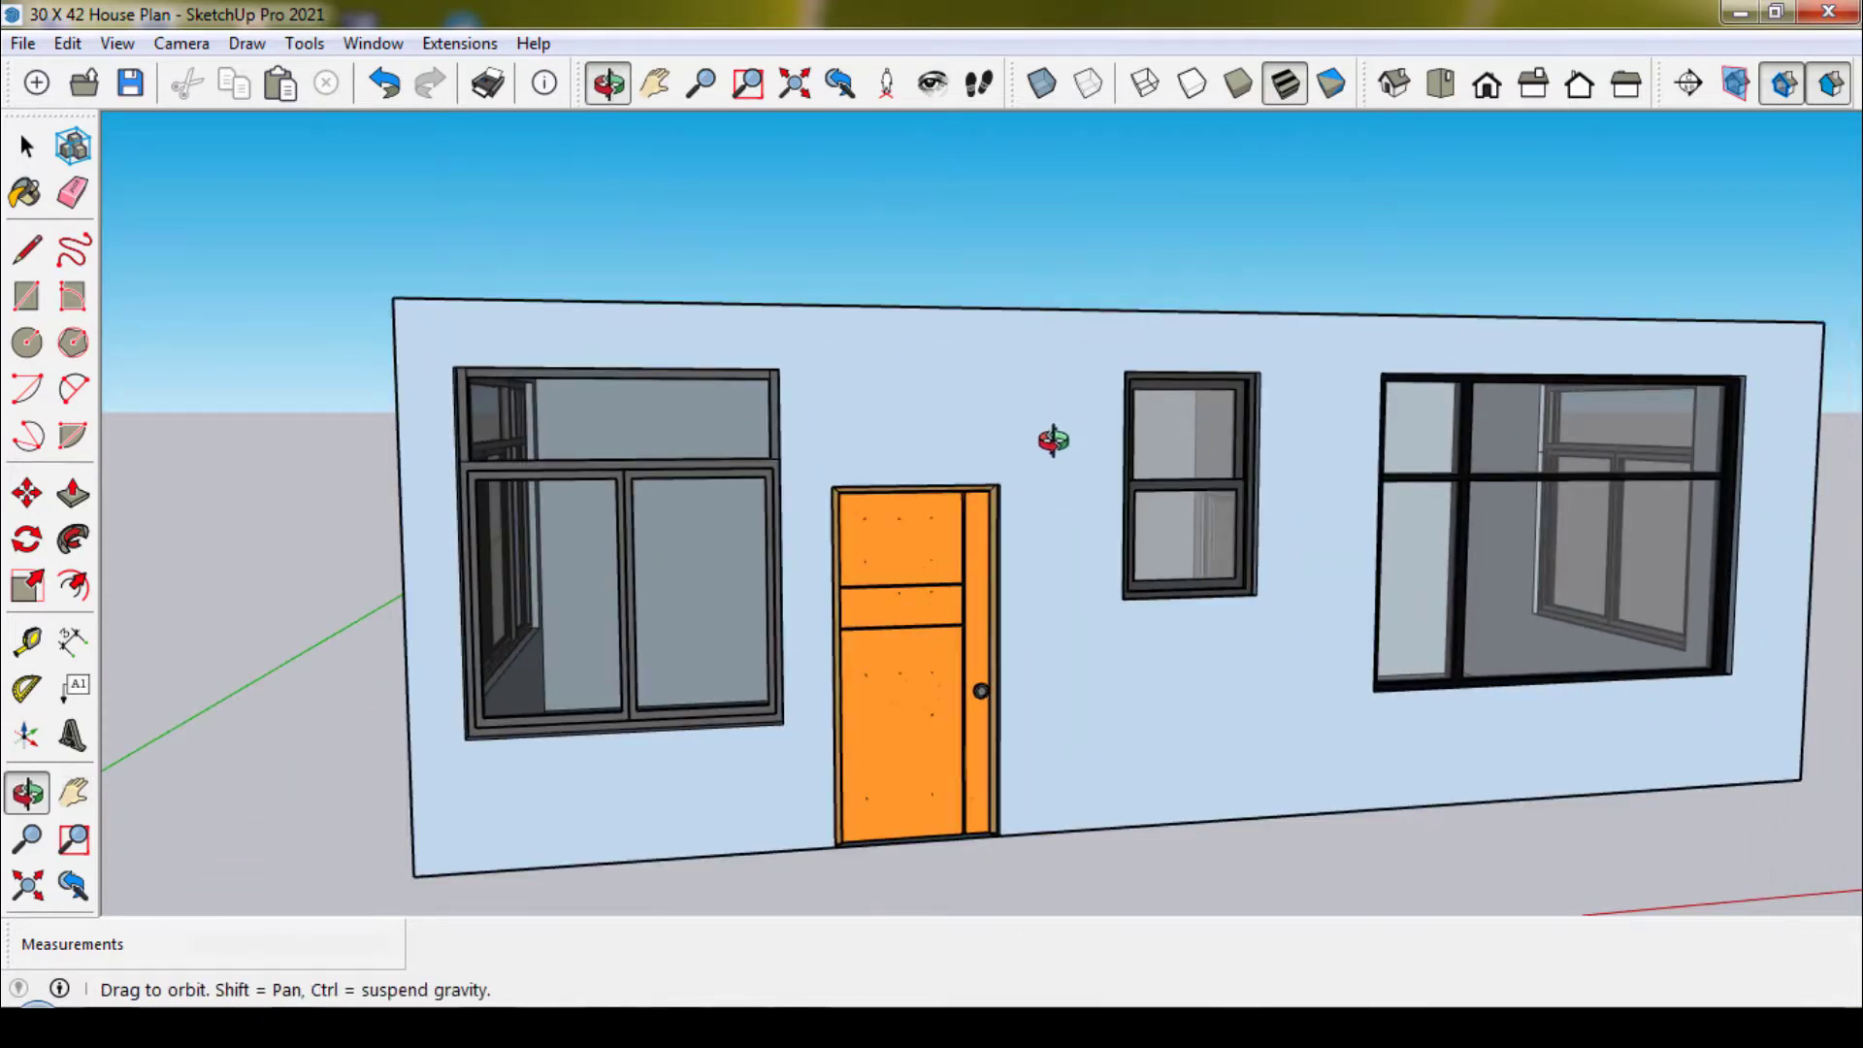
left_click_drag(1053, 441, 1009, 443)
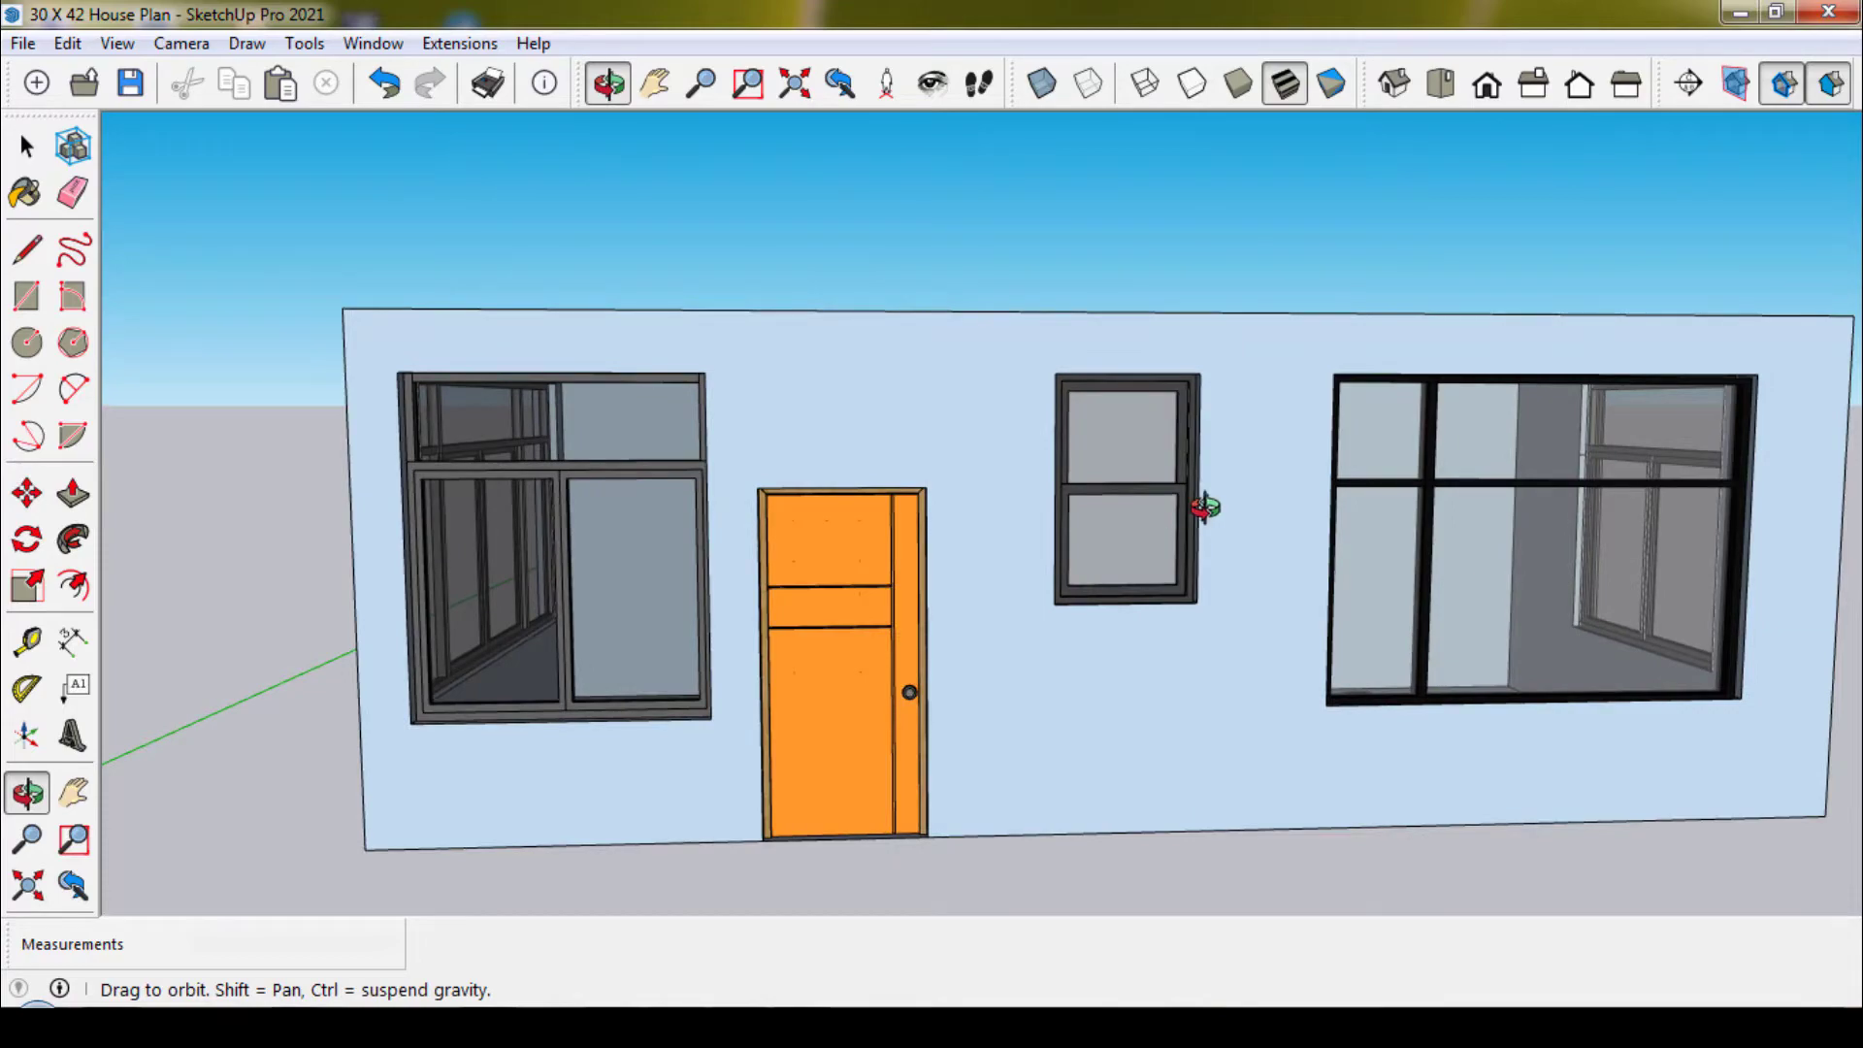
mouse_move(1206, 499)
left_mouse_down()
mouse_move(1132, 573)
mouse_move(1114, 819)
mouse_move(1057, 528)
mouse_move(1102, 667)
left_mouse_up()
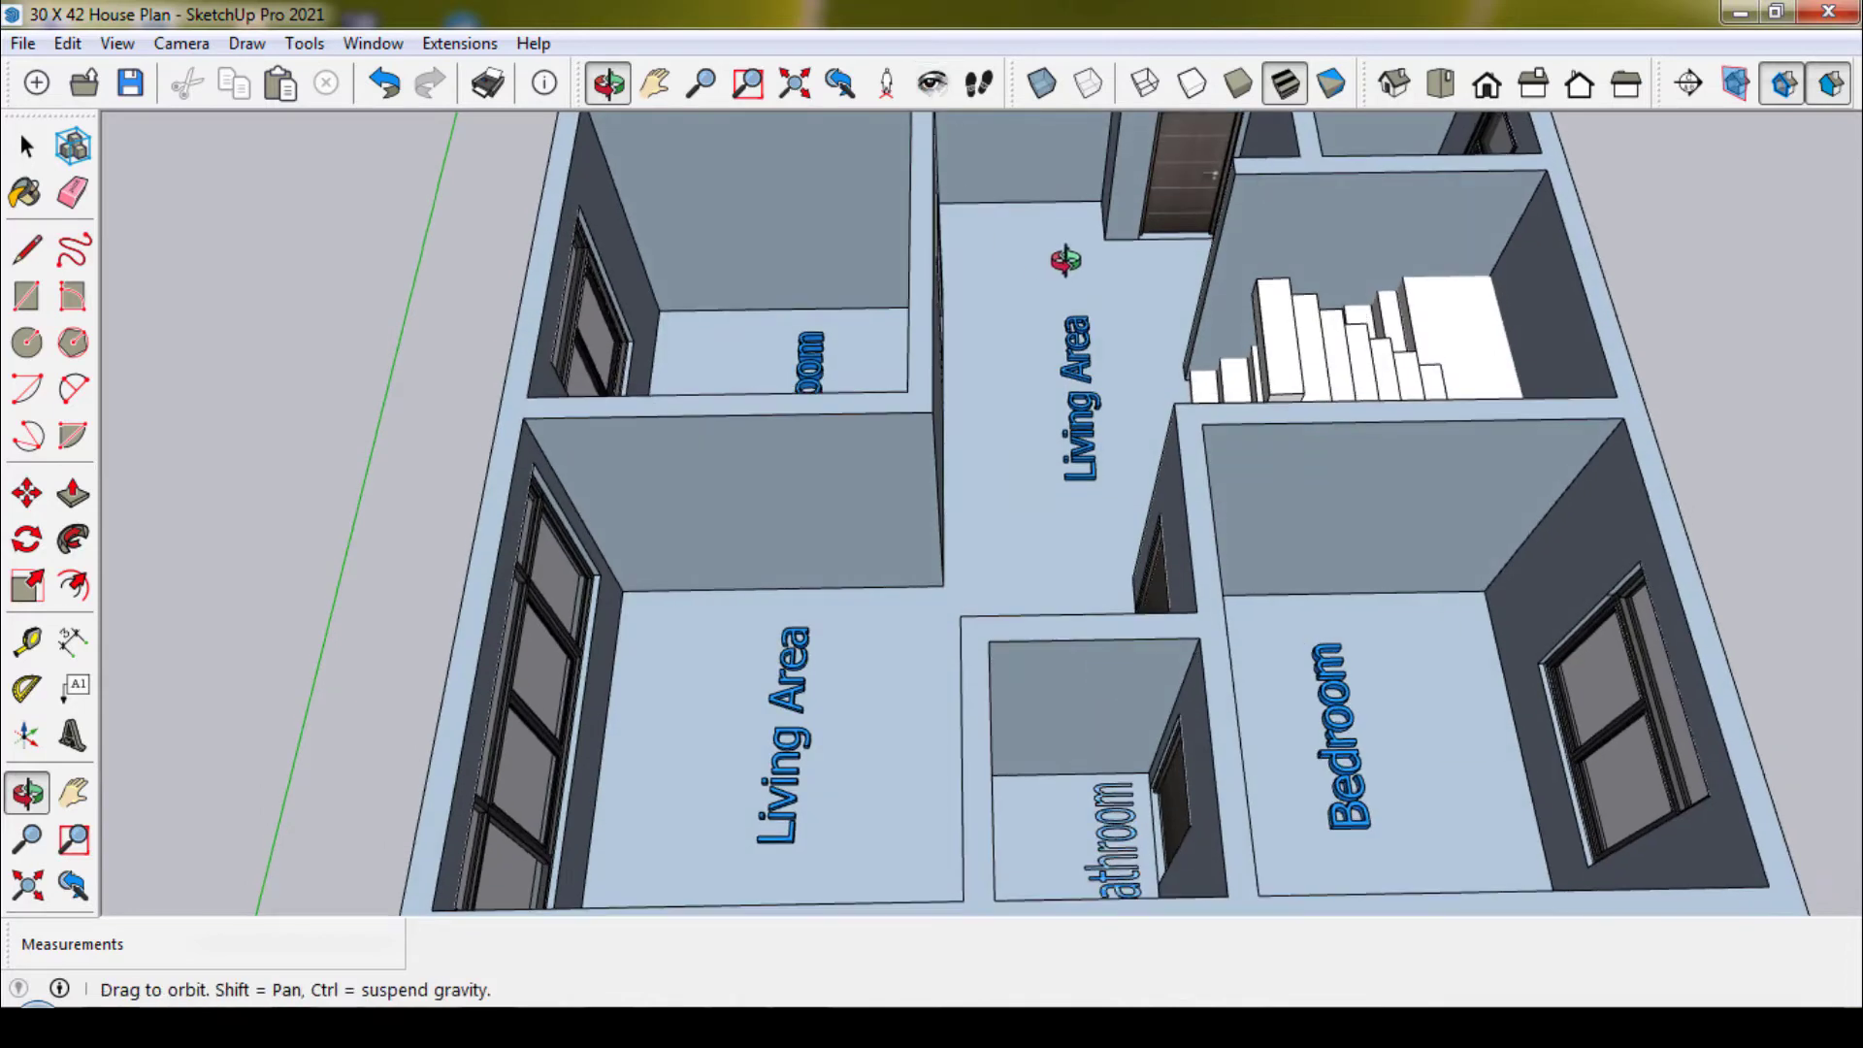
scroll(1065, 260, "down", 3)
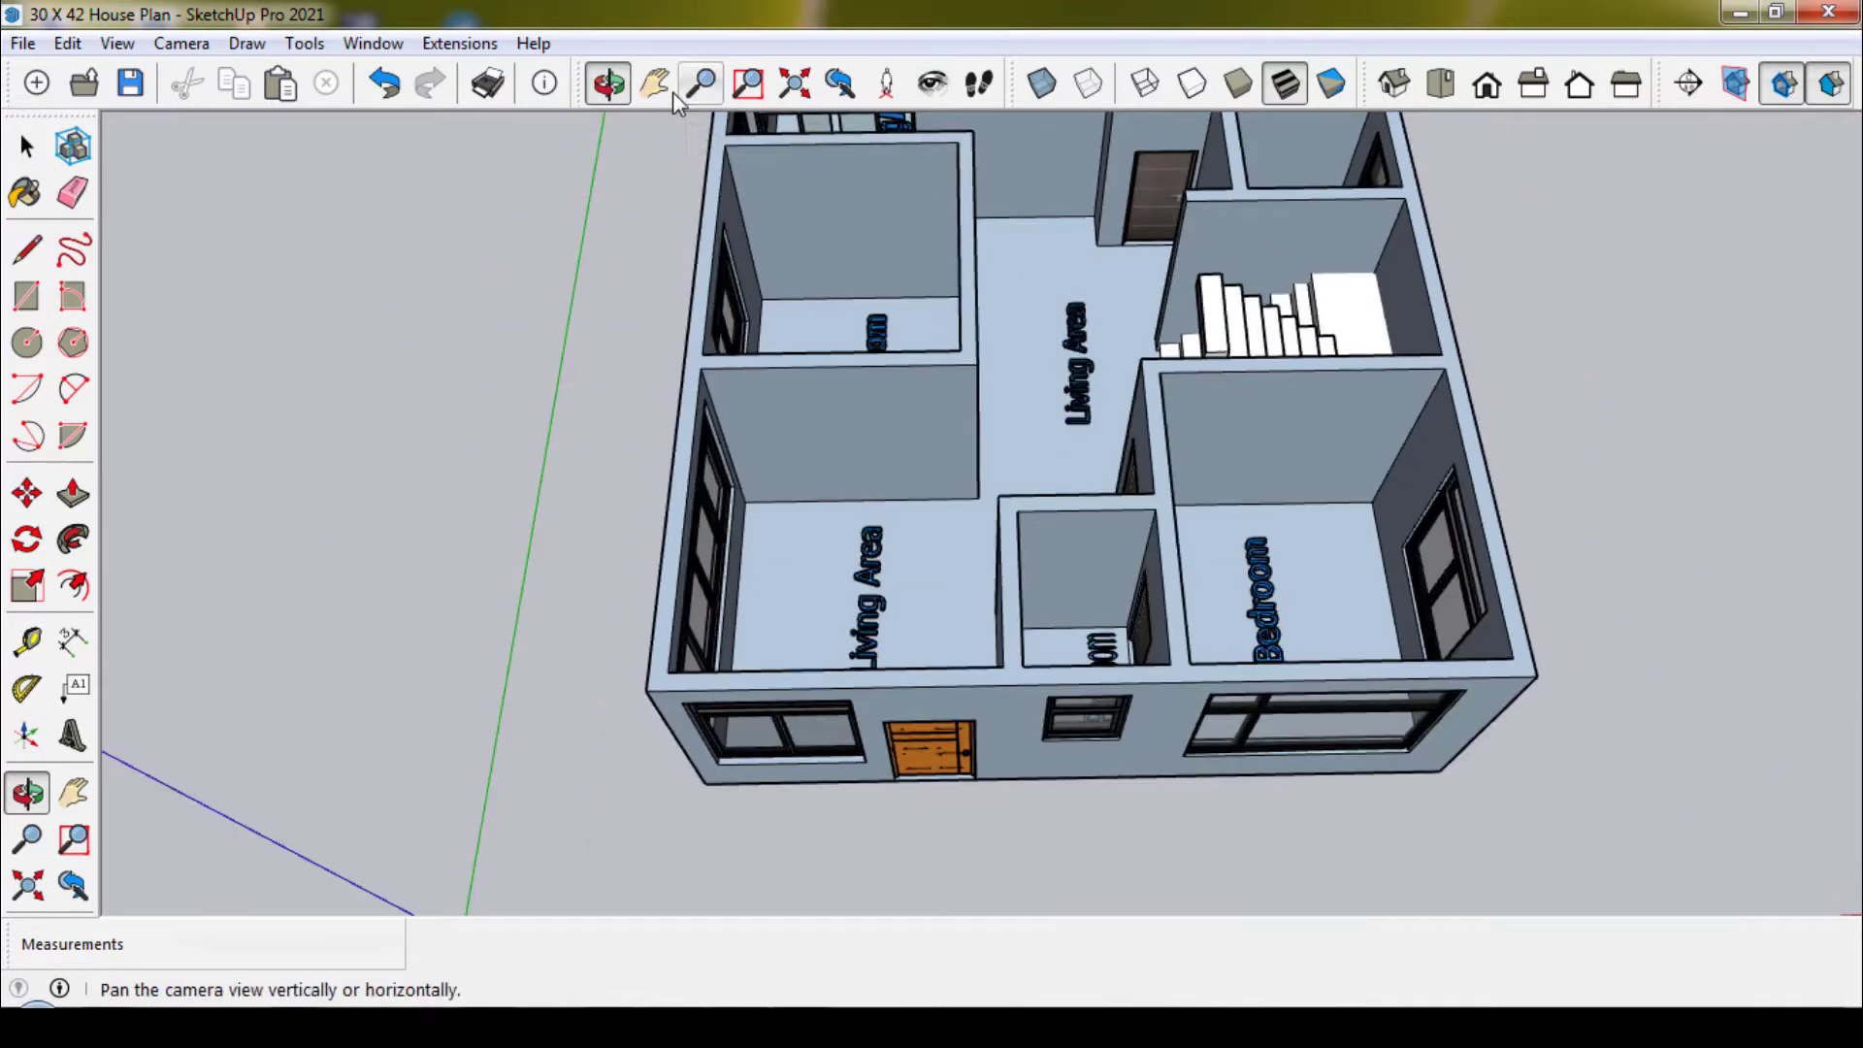
left_click_drag(876, 231, 833, 374)
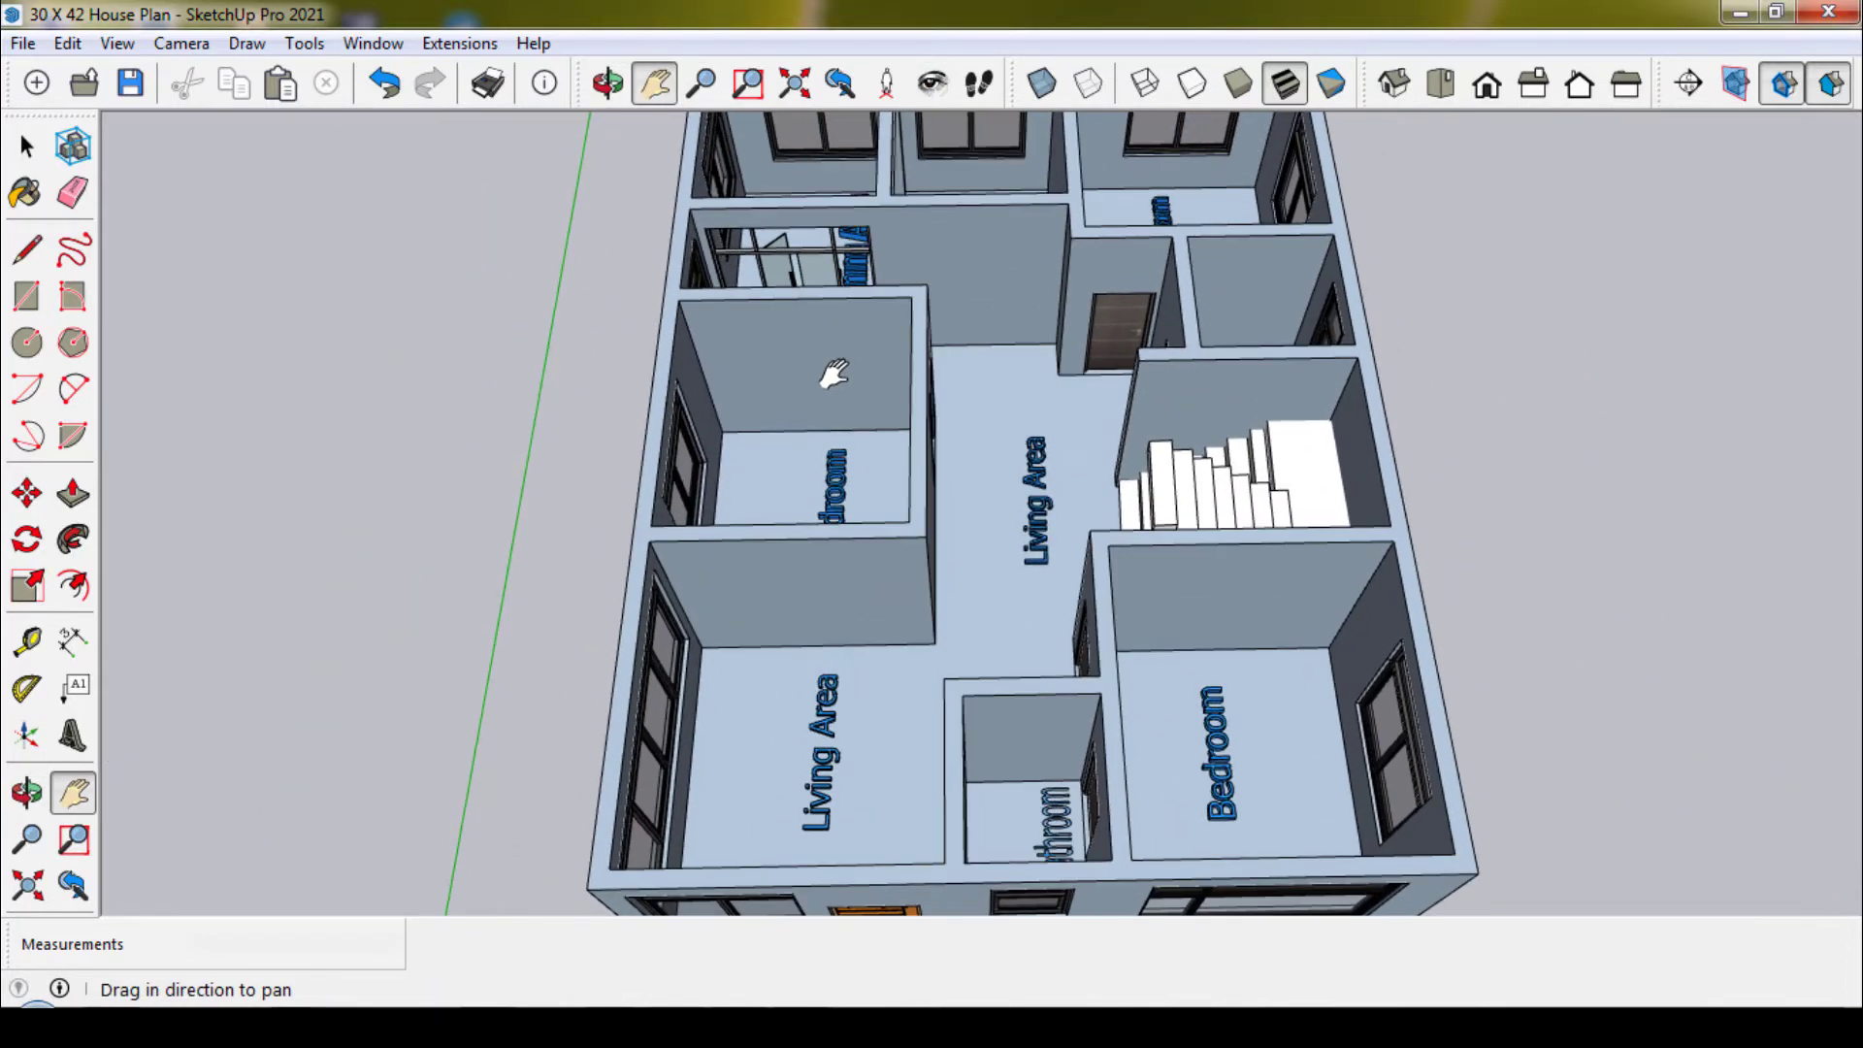
scroll(917, 411, "down", 2)
mouse_move(958, 456)
left_mouse_down()
mouse_move(952, 515)
mouse_move(1004, 526)
left_mouse_up()
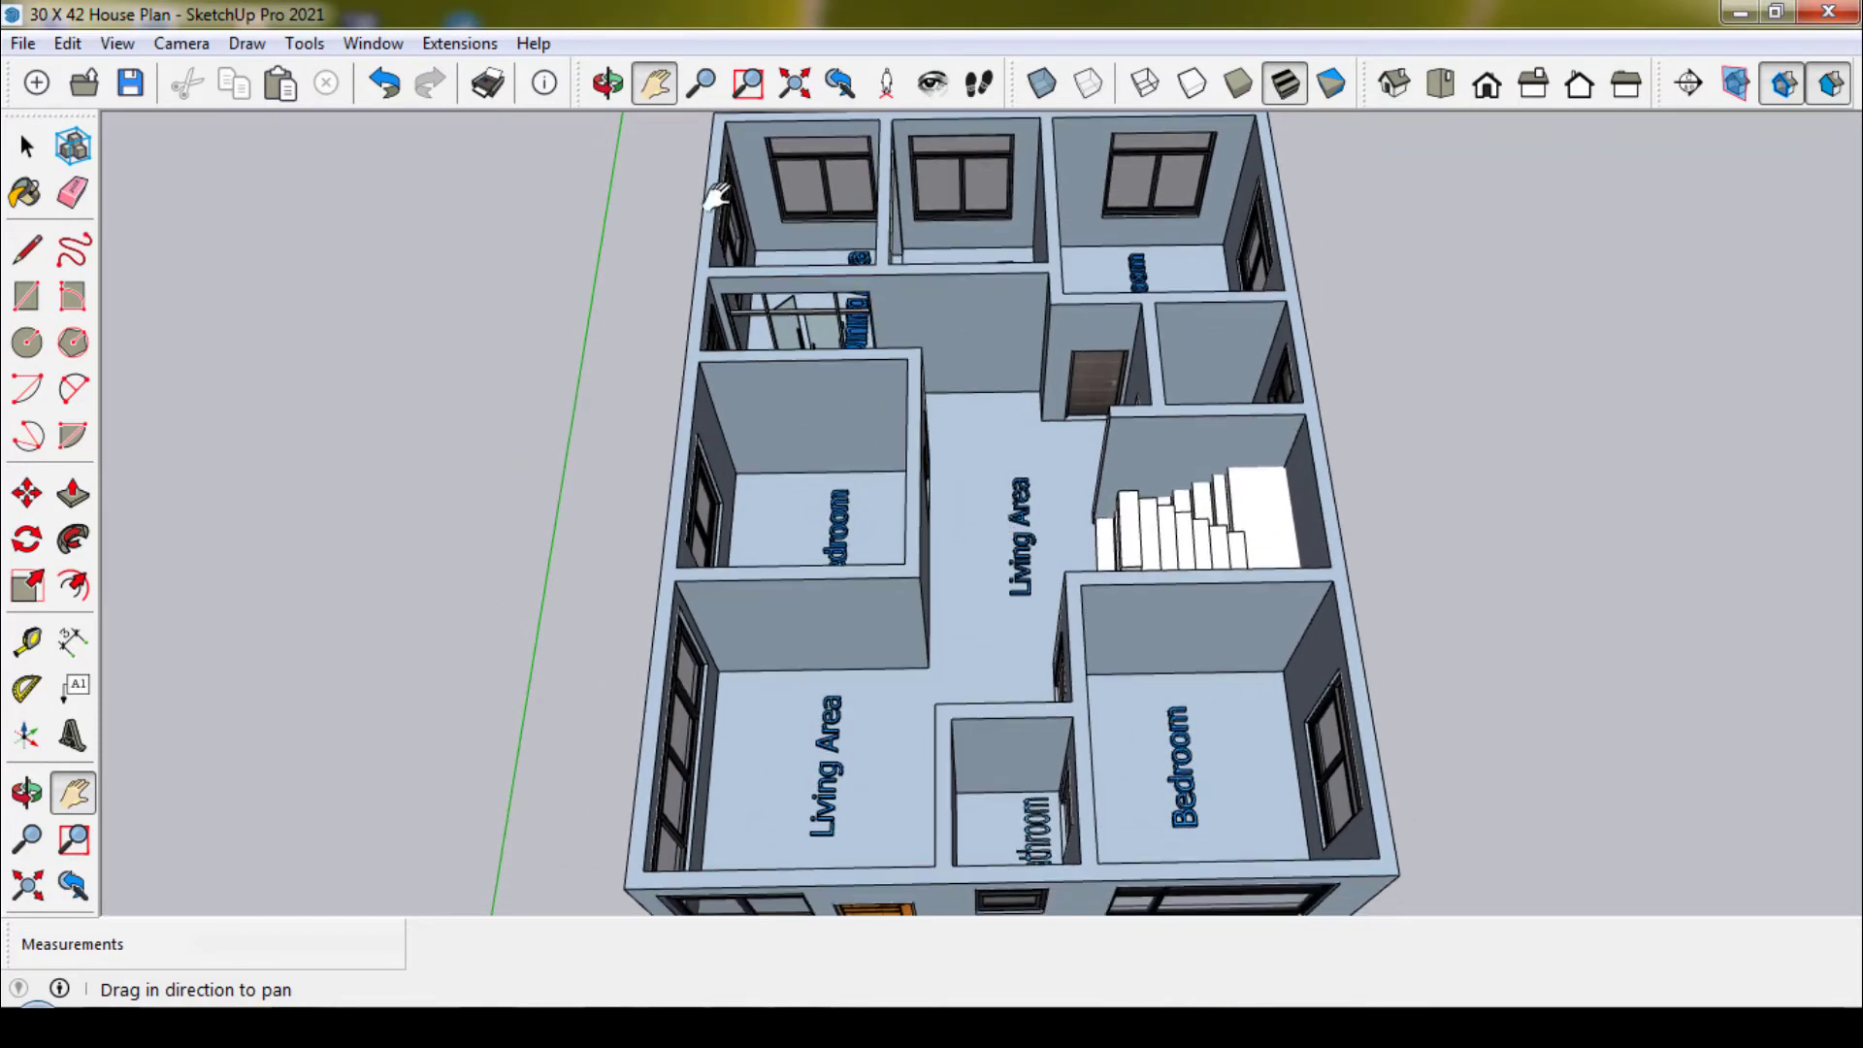
mouse_move(1050, 686)
left_mouse_down()
mouse_move(1014, 652)
mouse_move(988, 424)
mouse_move(958, 498)
mouse_move(906, 520)
mouse_move(827, 504)
mouse_move(977, 432)
mouse_move(932, 514)
mouse_move(836, 567)
mouse_move(975, 592)
left_mouse_up()
scroll(1000, 436, "up", 3)
scroll(1002, 449, "down", 2)
mouse_move(1232, 495)
left_mouse_down()
mouse_move(1116, 515)
mouse_move(1065, 549)
mouse_move(802, 522)
left_mouse_up()
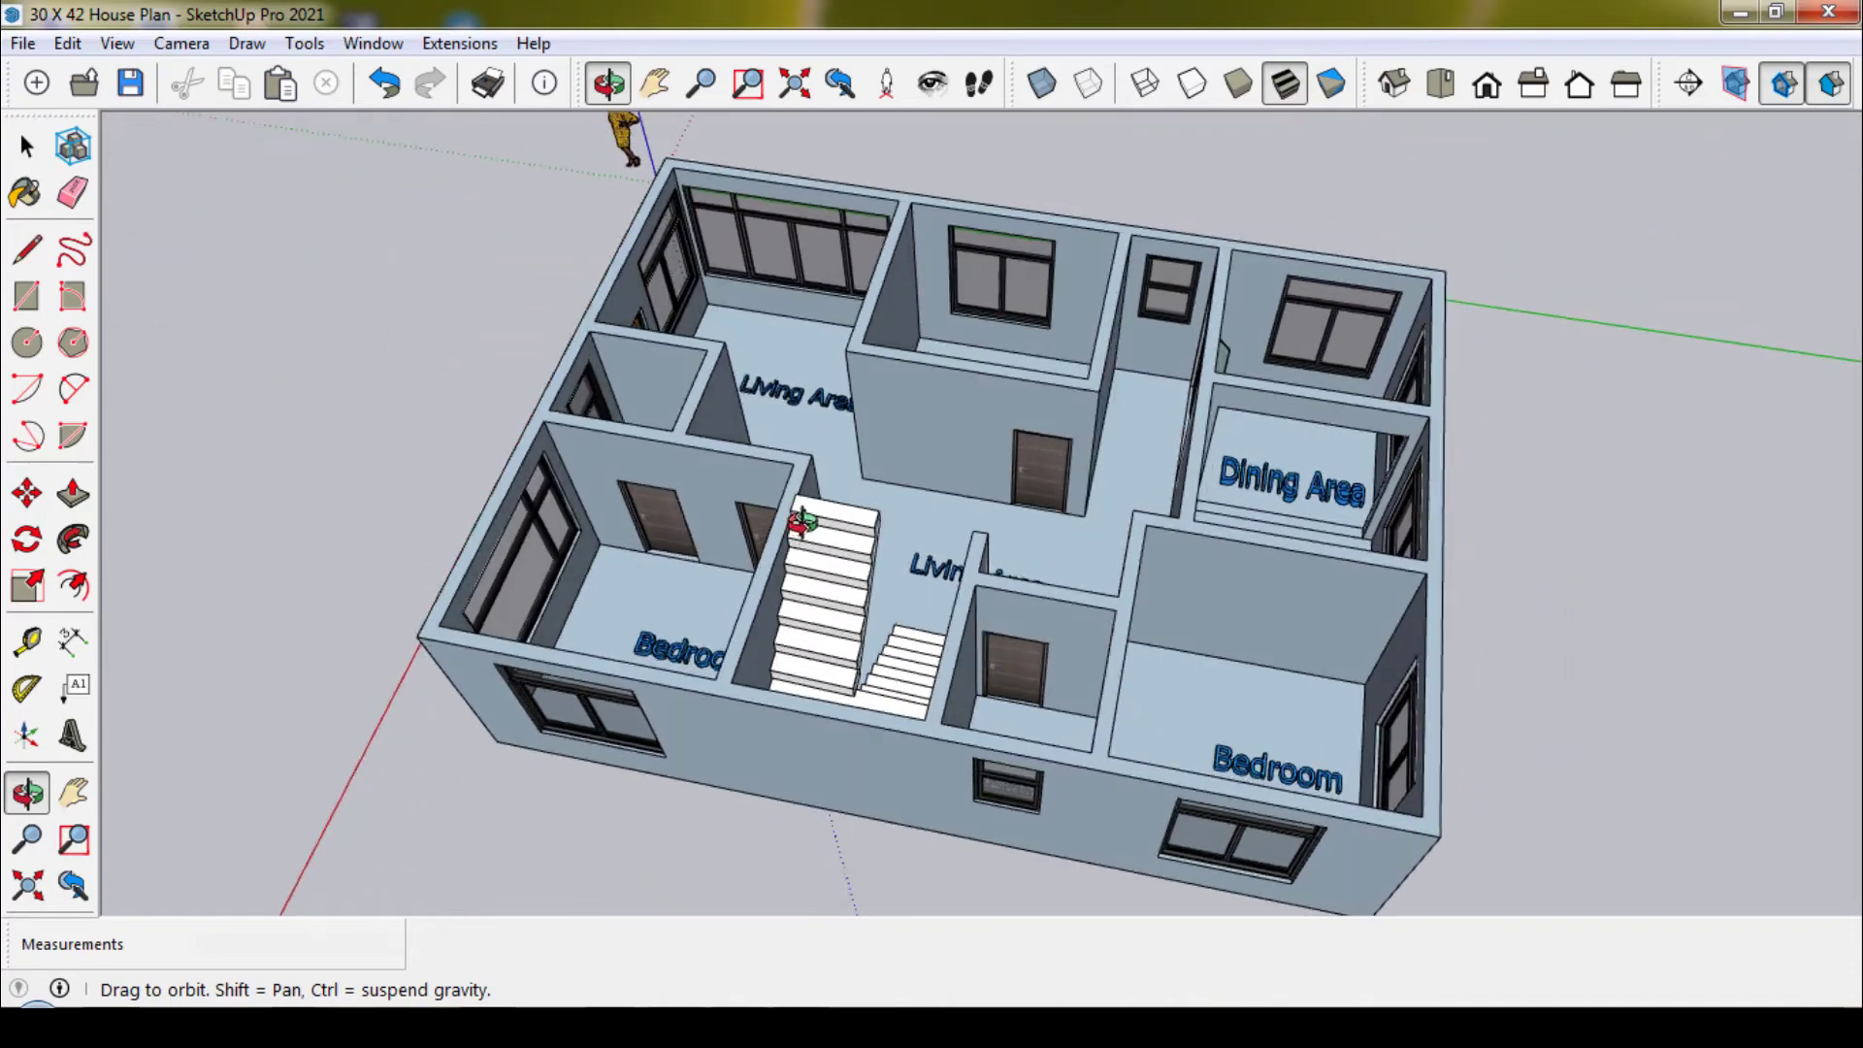
left_click_drag(1174, 533, 866, 521)
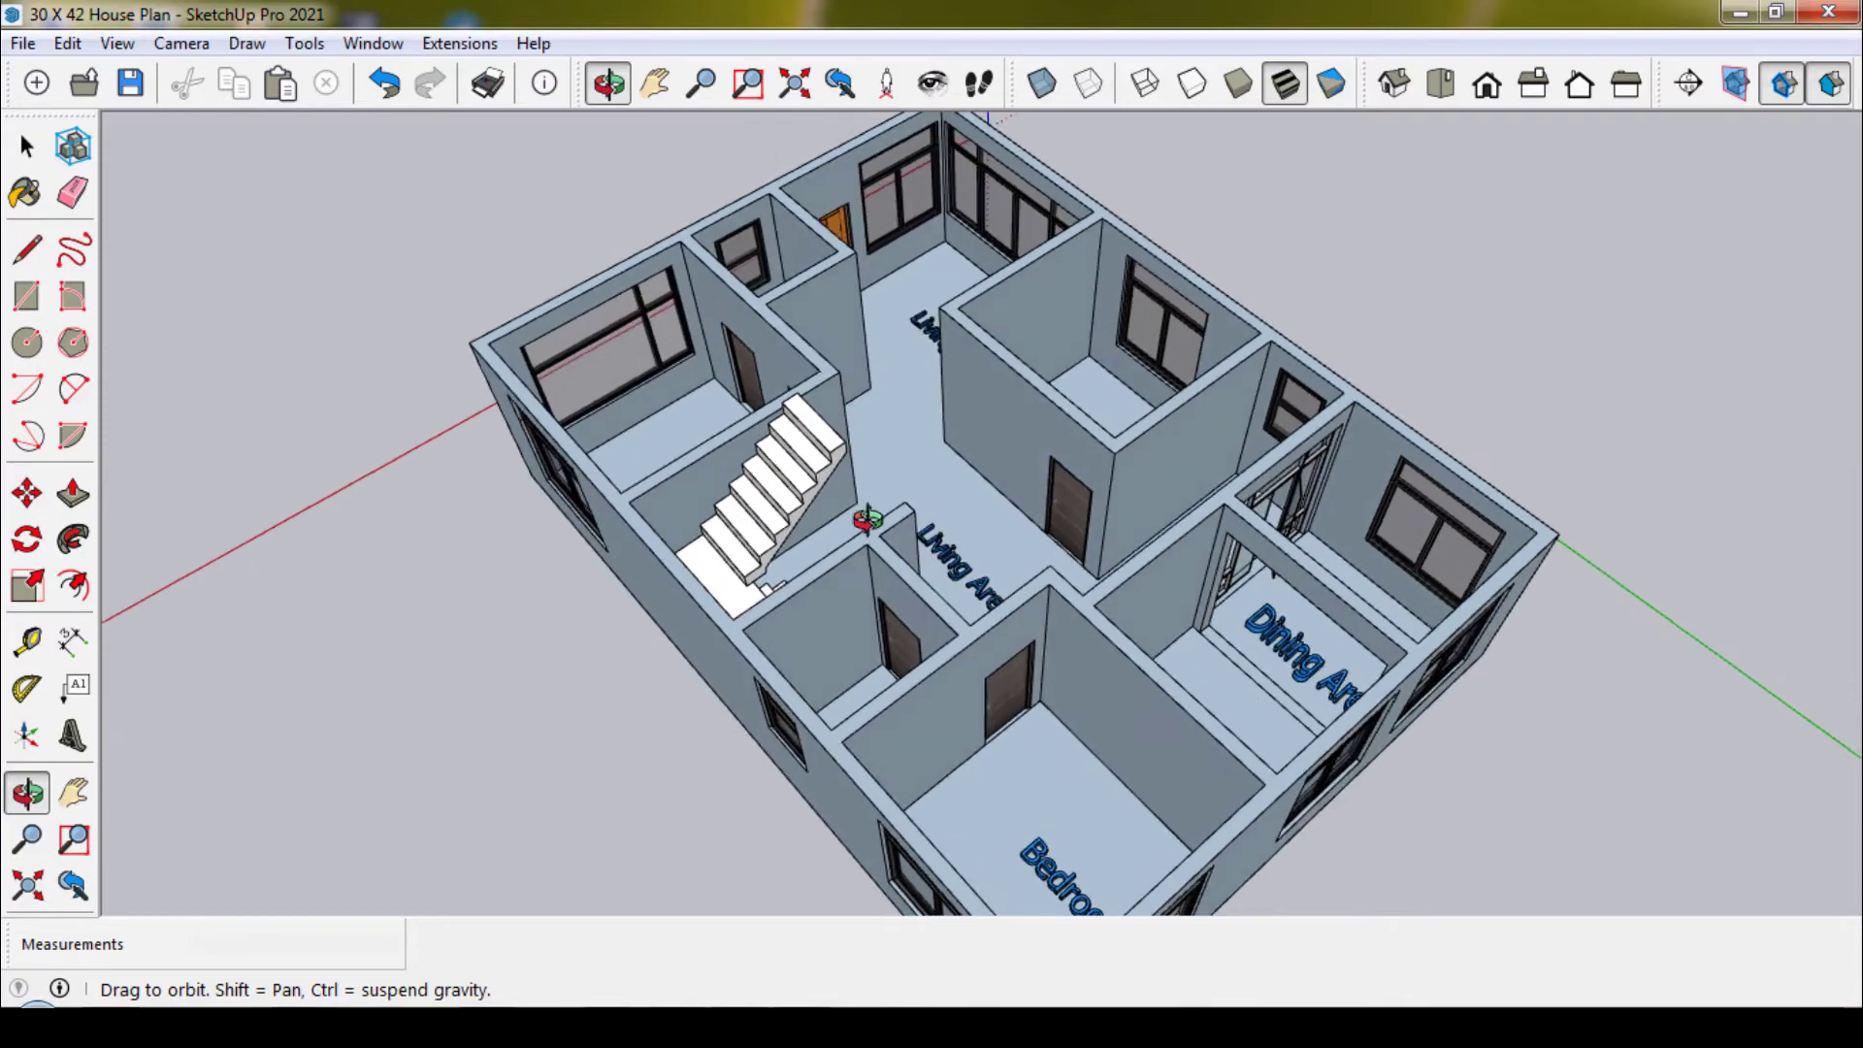
mouse_move(1116, 550)
left_mouse_down()
mouse_move(1062, 514)
mouse_move(758, 530)
left_mouse_up()
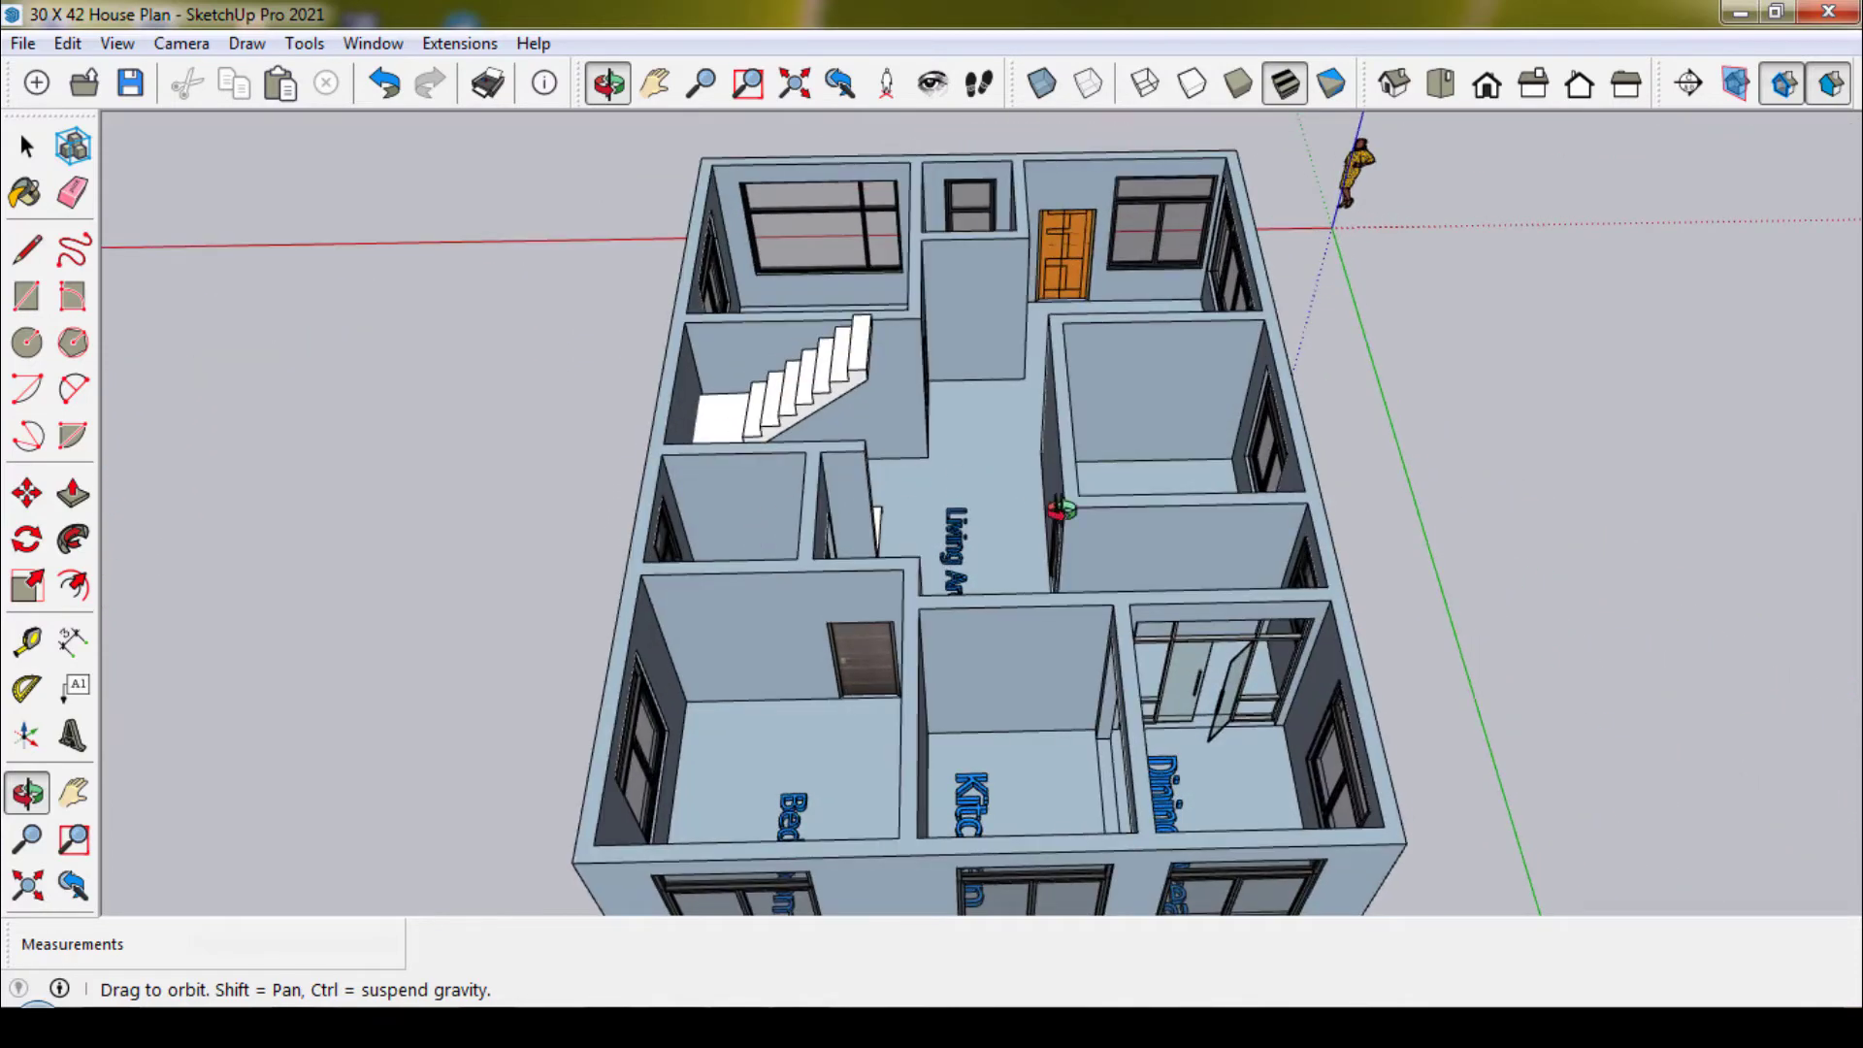
mouse_move(1072, 520)
left_mouse_down()
mouse_move(997, 569)
mouse_move(771, 573)
mouse_move(914, 493)
left_mouse_up()
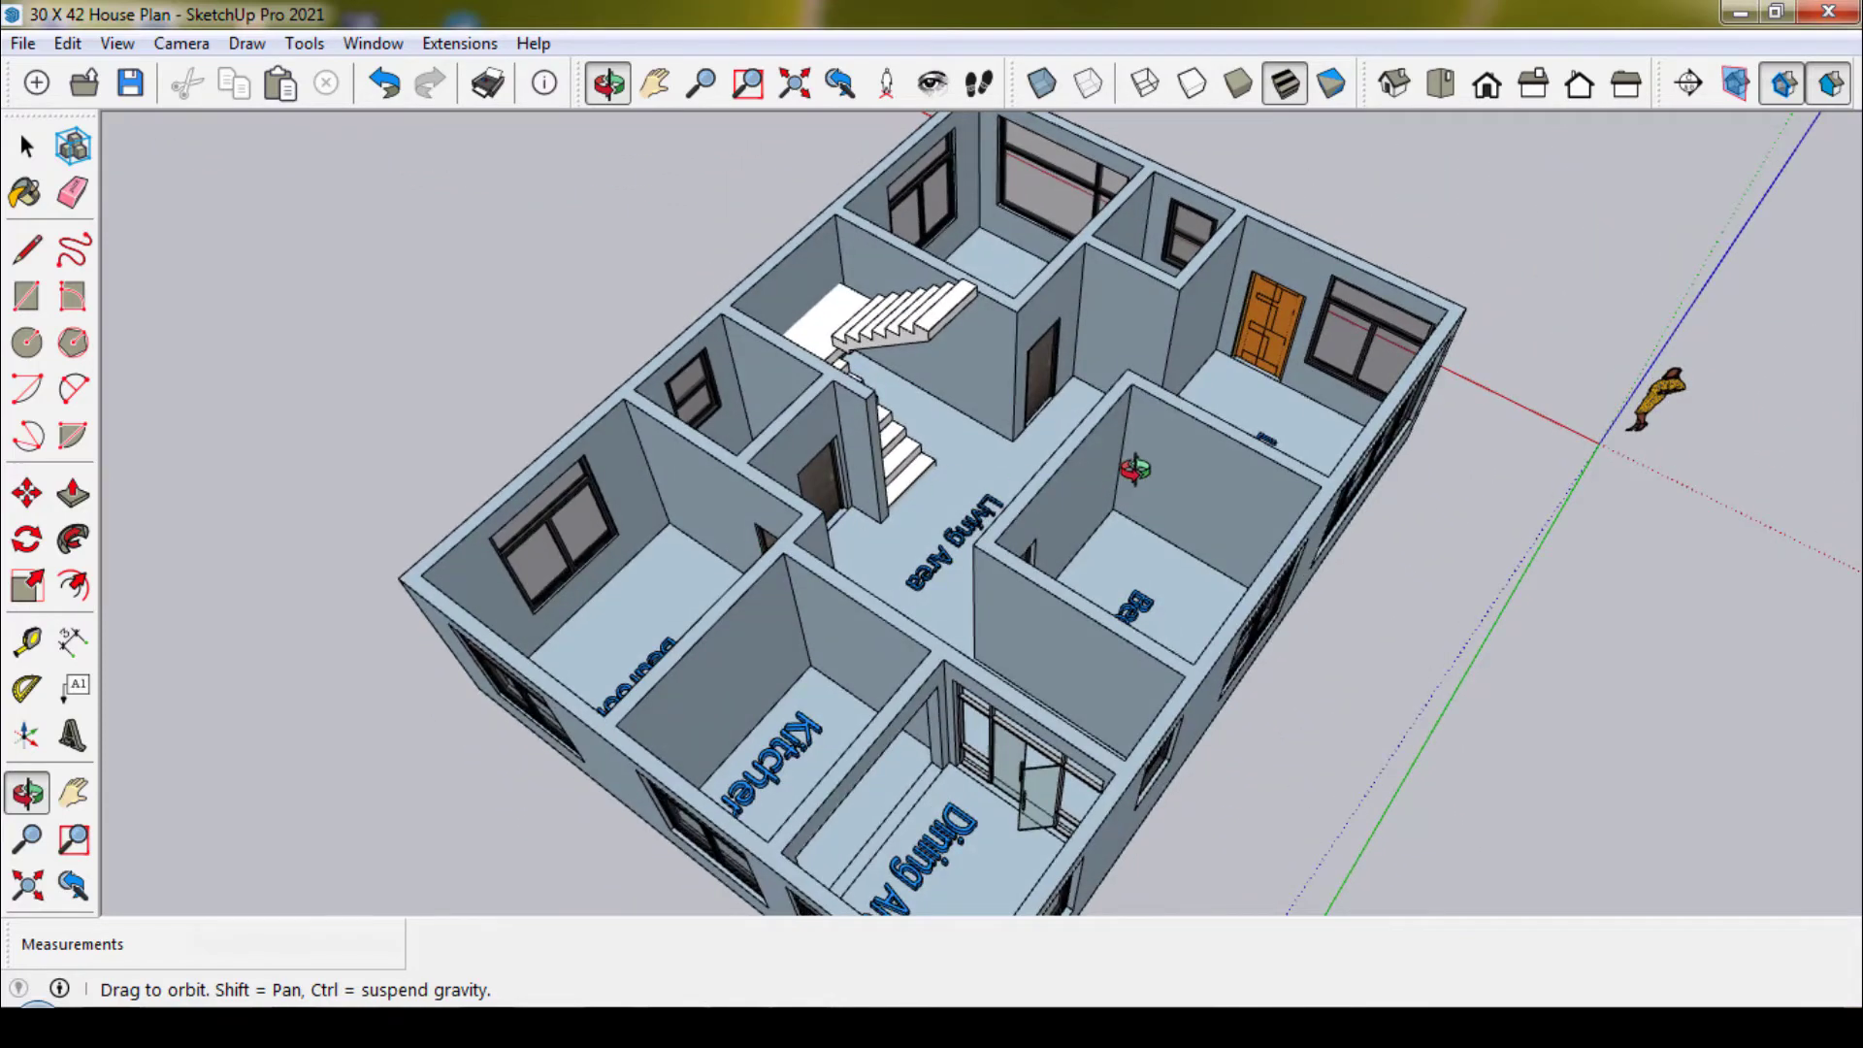
left_click_drag(1091, 490, 1024, 508)
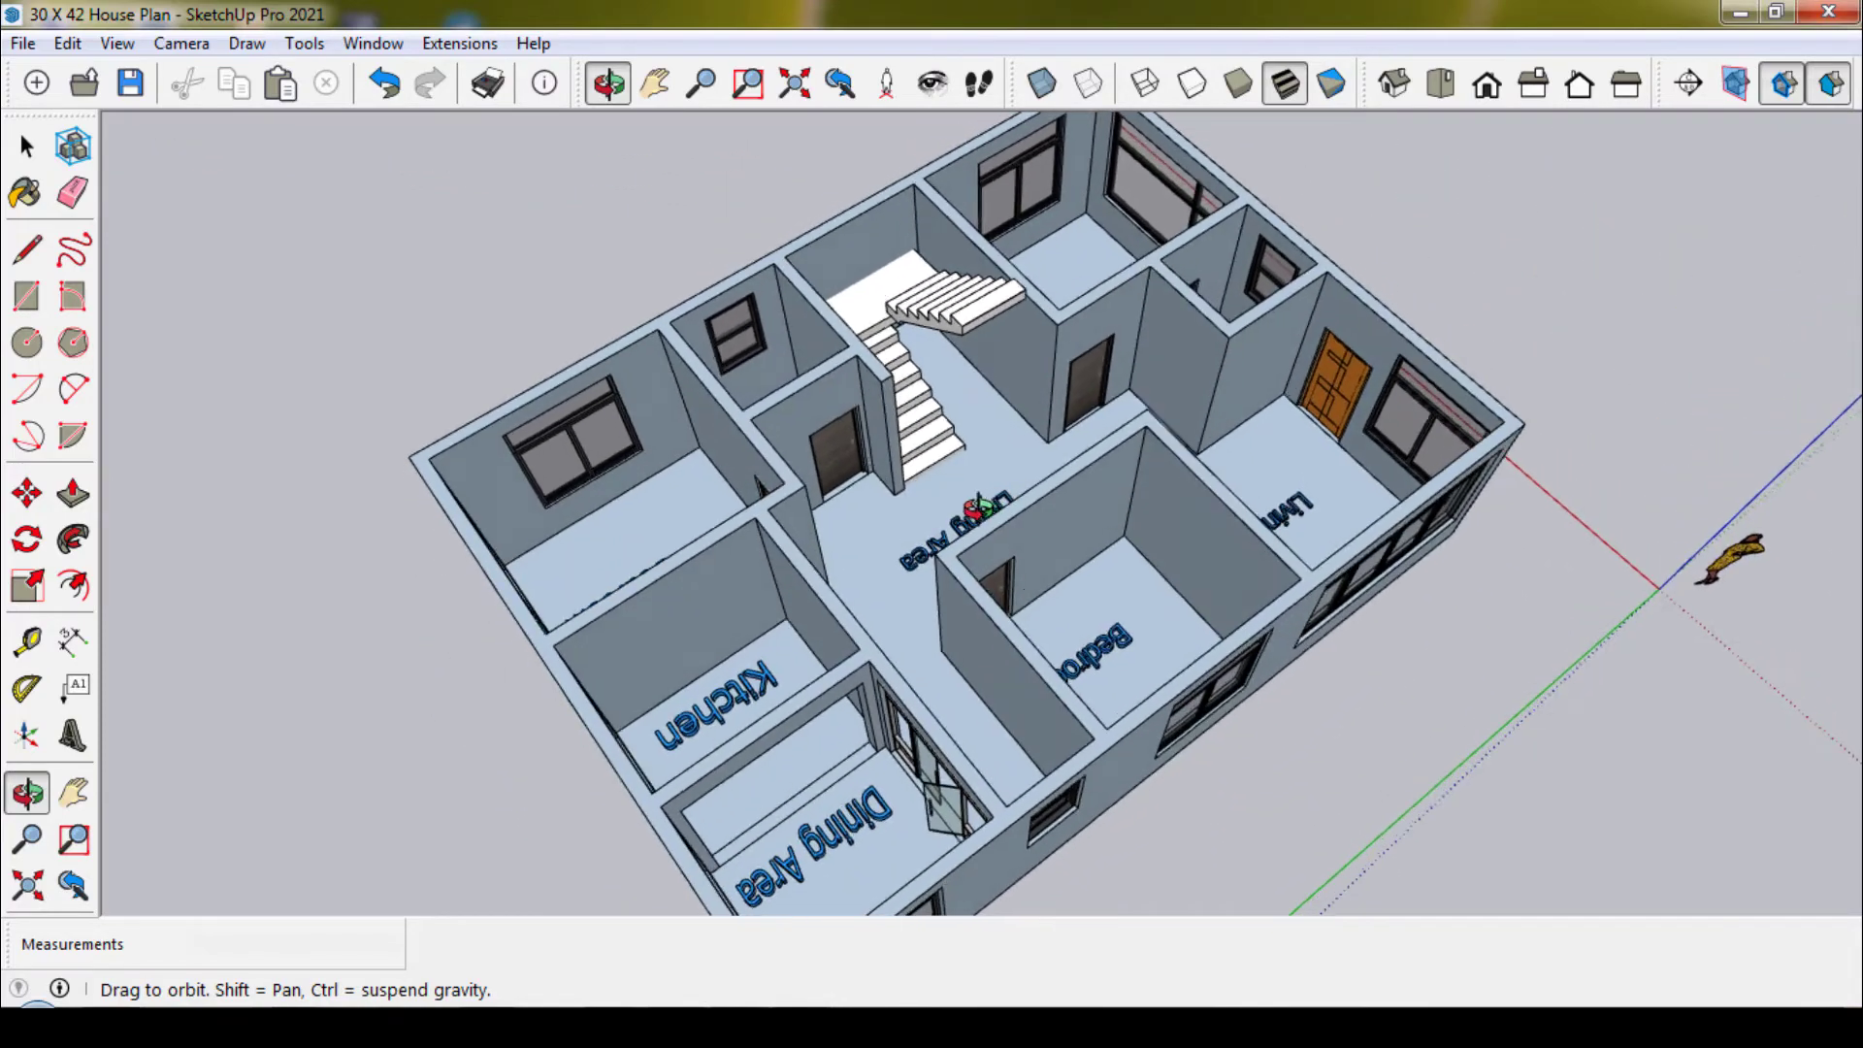
mouse_move(881, 509)
left_mouse_down()
mouse_move(799, 486)
mouse_move(777, 512)
mouse_move(1101, 475)
mouse_move(952, 507)
mouse_move(857, 468)
mouse_move(1048, 374)
left_mouse_up()
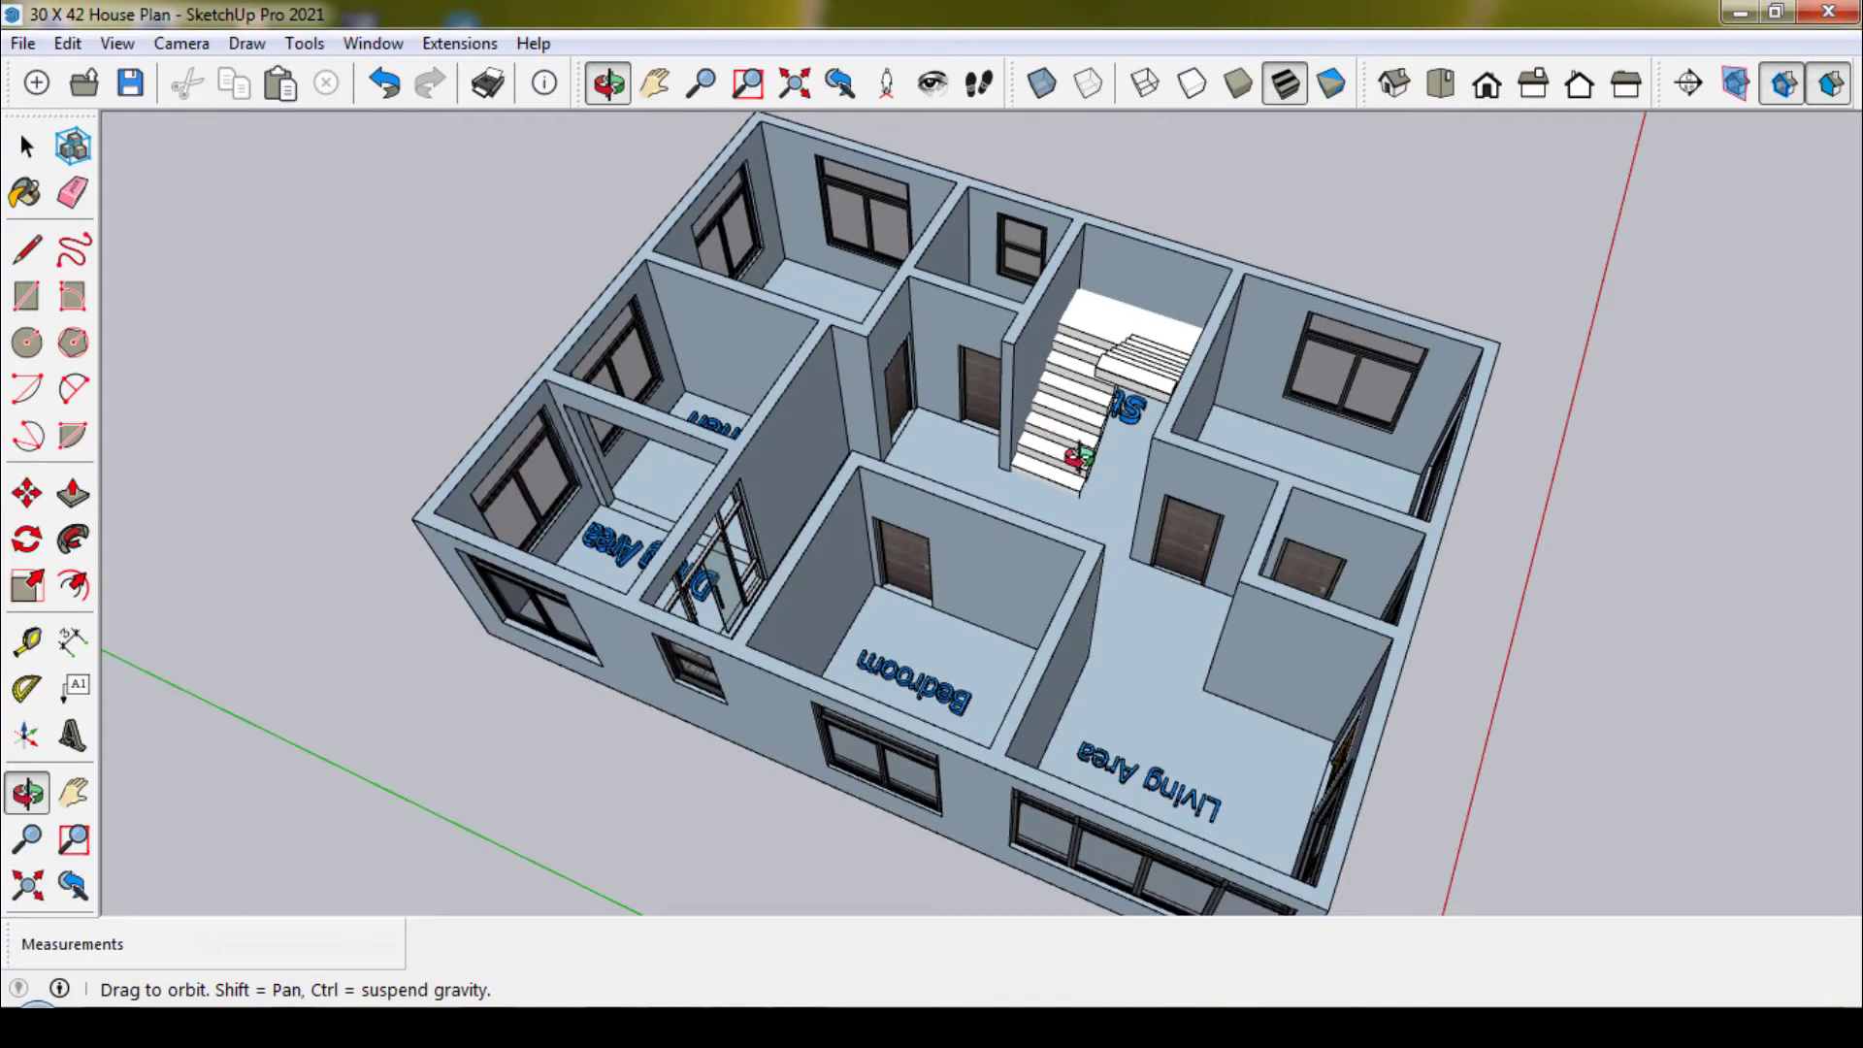
mouse_move(1078, 456)
left_mouse_down()
mouse_move(939, 322)
mouse_move(804, 330)
left_mouse_up()
mouse_move(1143, 576)
left_mouse_down()
mouse_move(1019, 543)
mouse_move(877, 558)
mouse_move(1093, 631)
mouse_move(882, 557)
mouse_move(824, 486)
mouse_move(801, 415)
left_mouse_up()
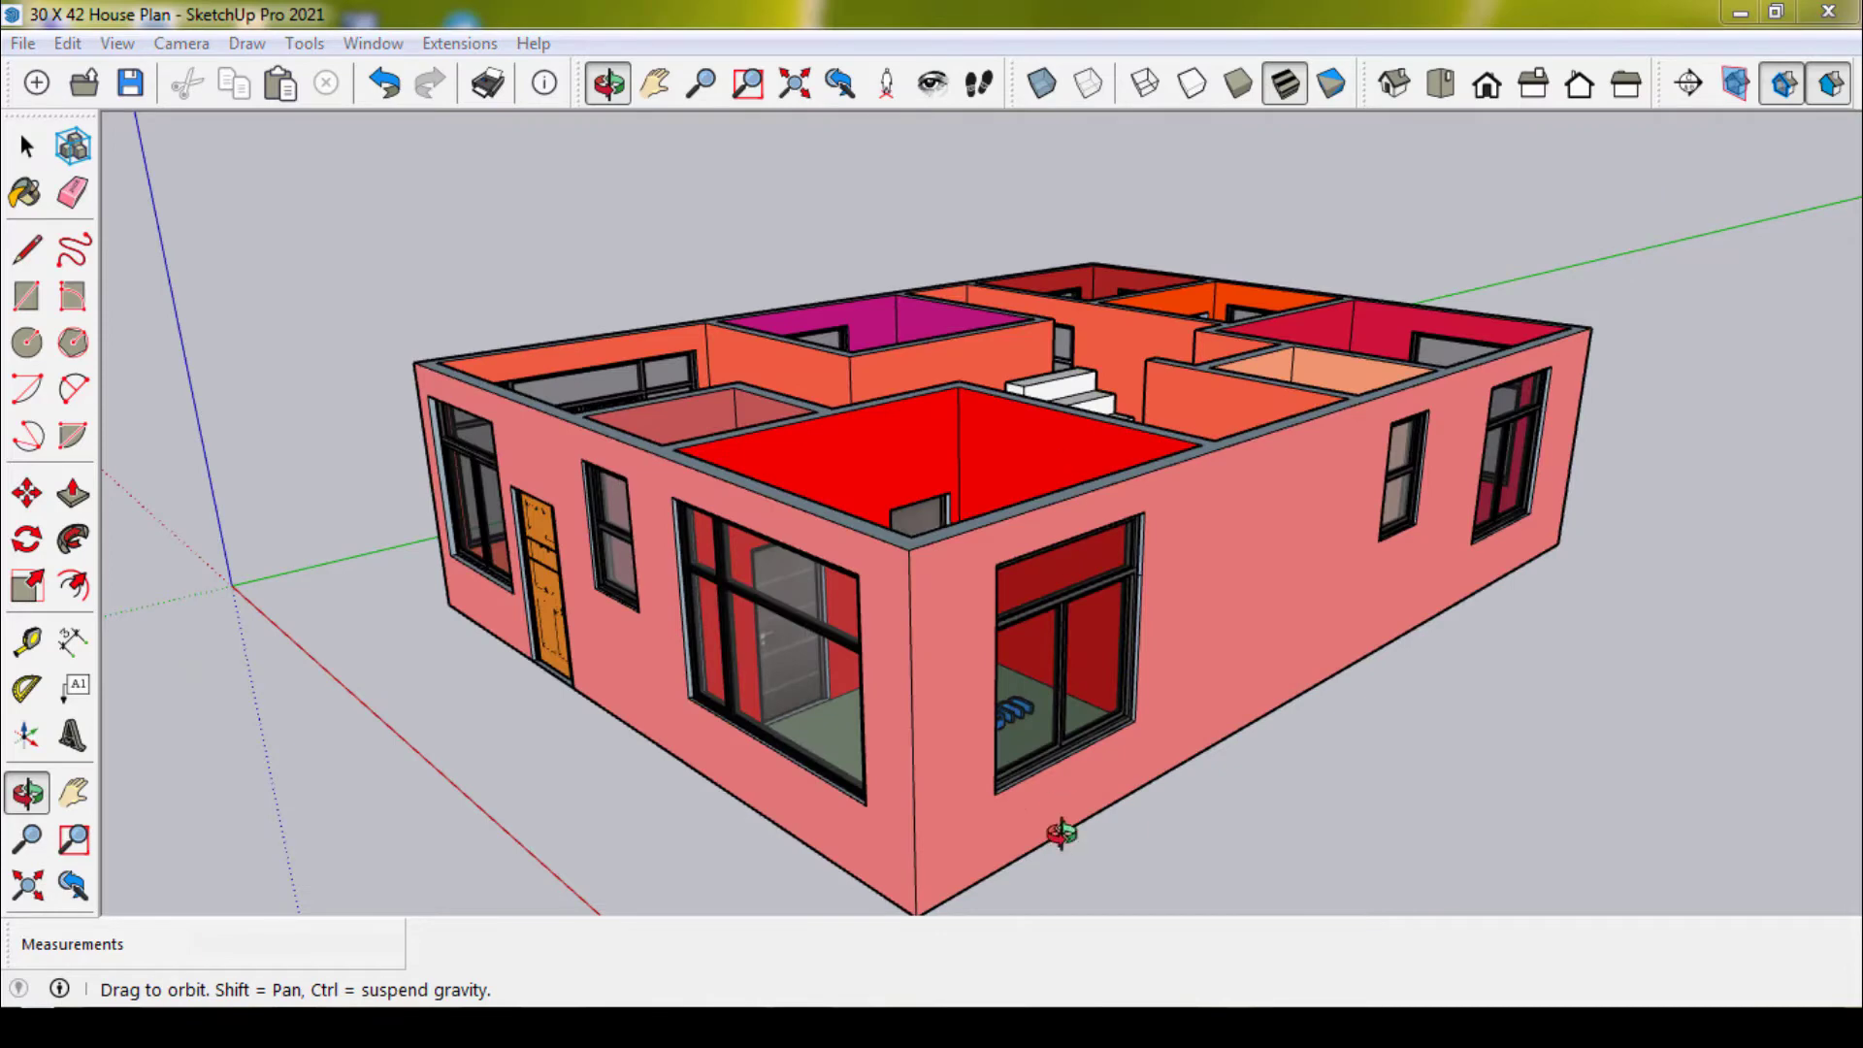
Orbit over the painted house to see the side wall, Bathroom and Kitchen labels.
mouse_move(1123, 412)
left_mouse_down()
mouse_move(924, 446)
mouse_move(1185, 461)
mouse_move(1202, 433)
mouse_move(1094, 449)
mouse_move(1089, 592)
left_mouse_up()
mouse_move(1068, 463)
left_mouse_down()
mouse_move(1089, 533)
mouse_move(1073, 613)
left_mouse_up()
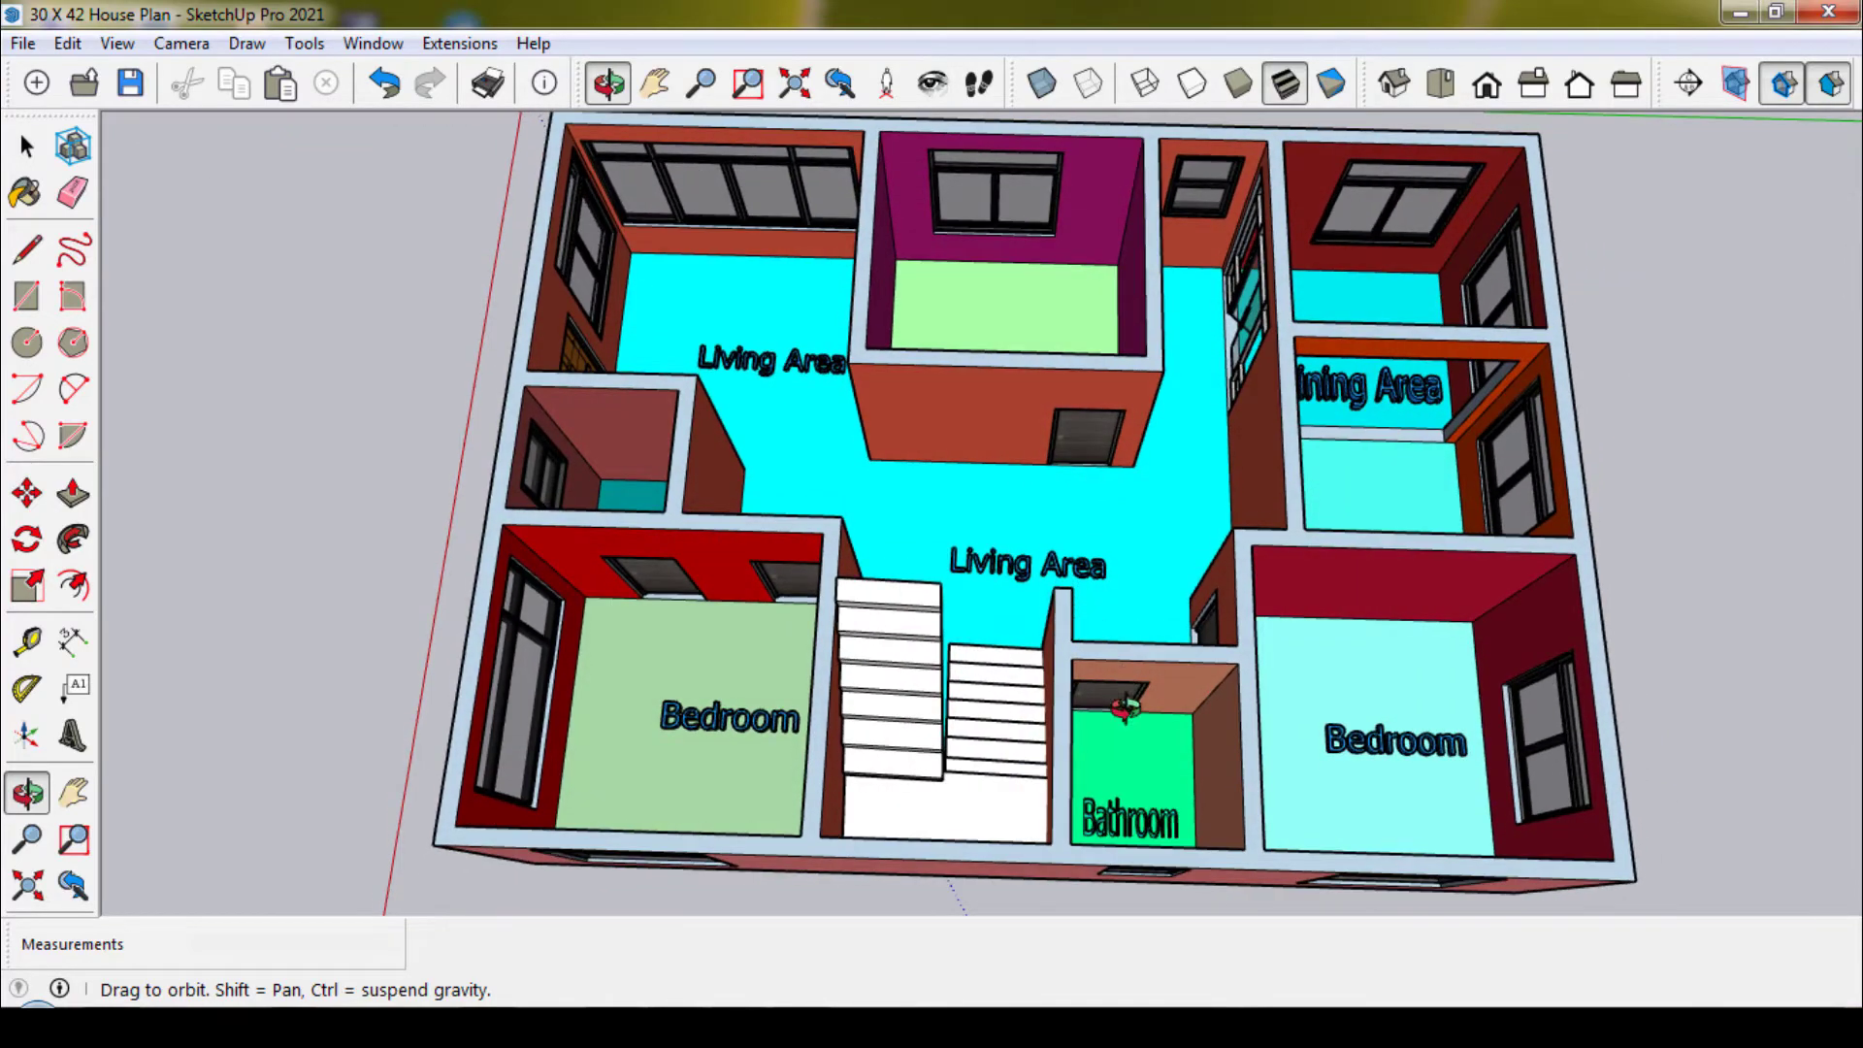
left_click_drag(1030, 545, 1038, 651)
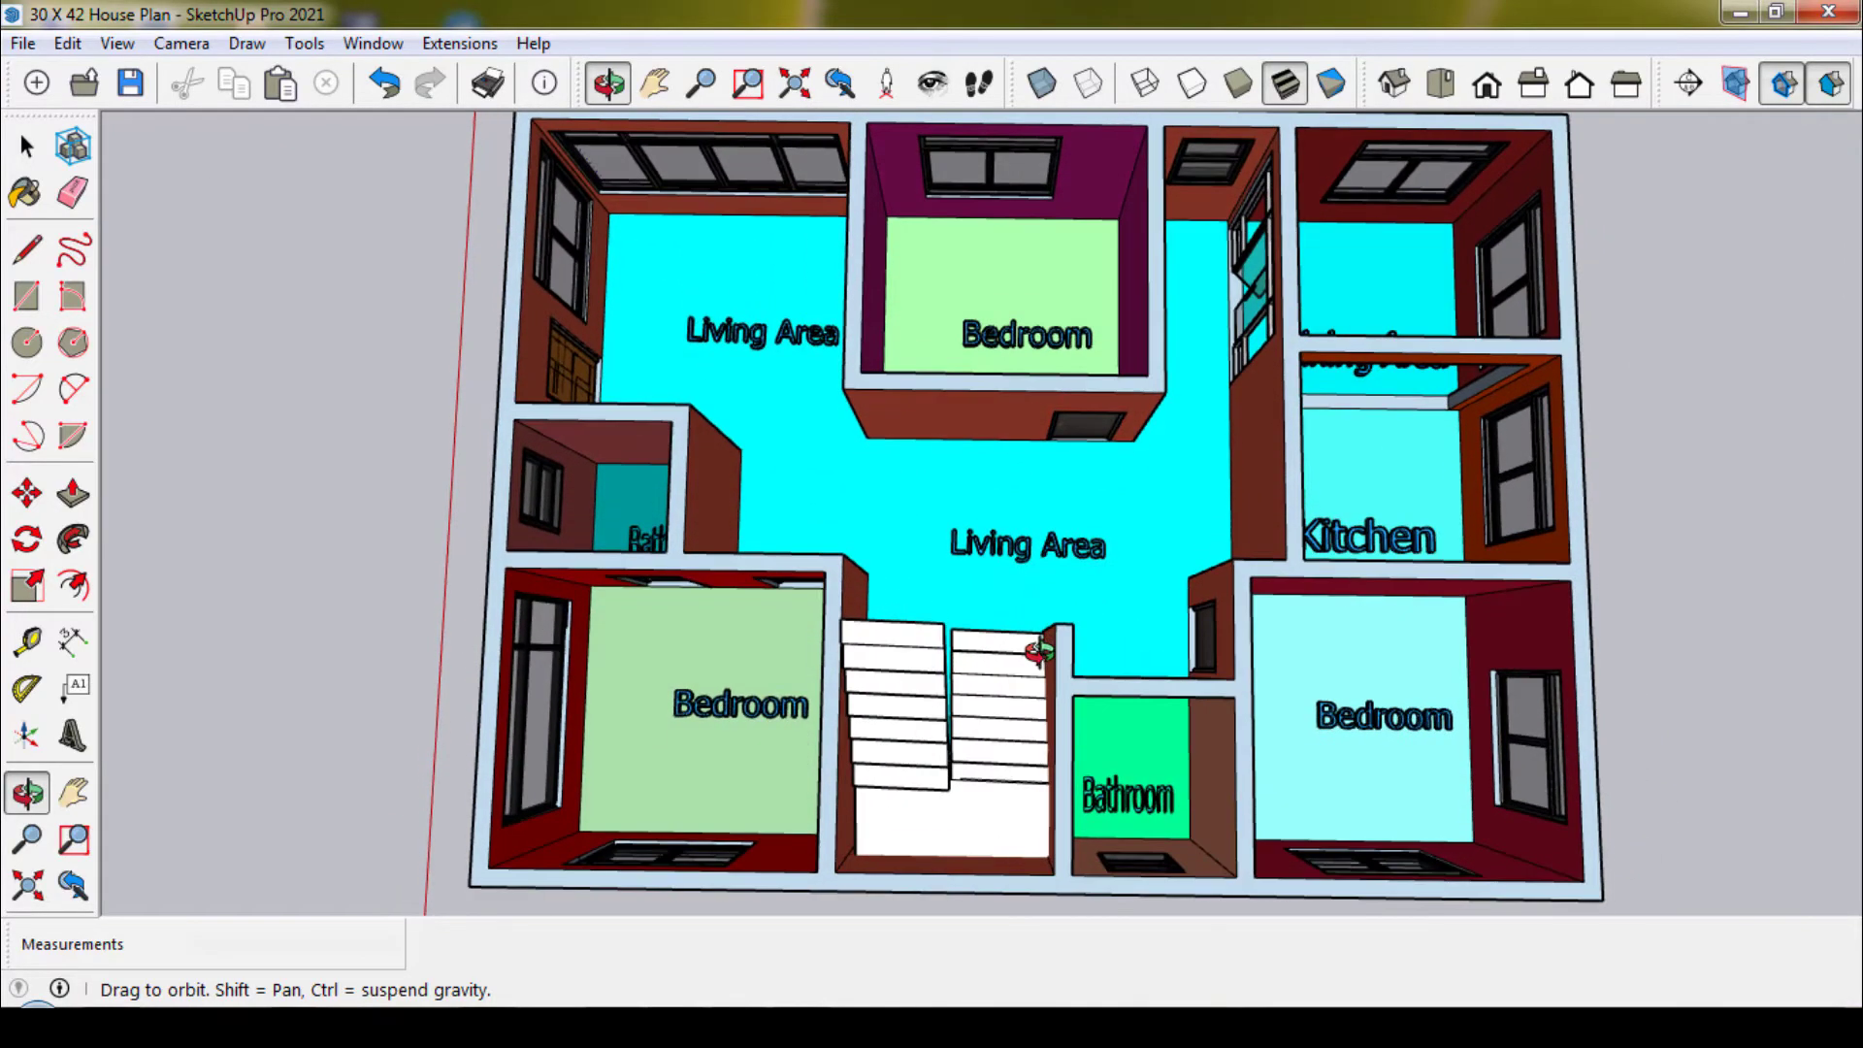
left_click_drag(1061, 716, 1047, 540)
left_click_drag(1067, 640, 1004, 287)
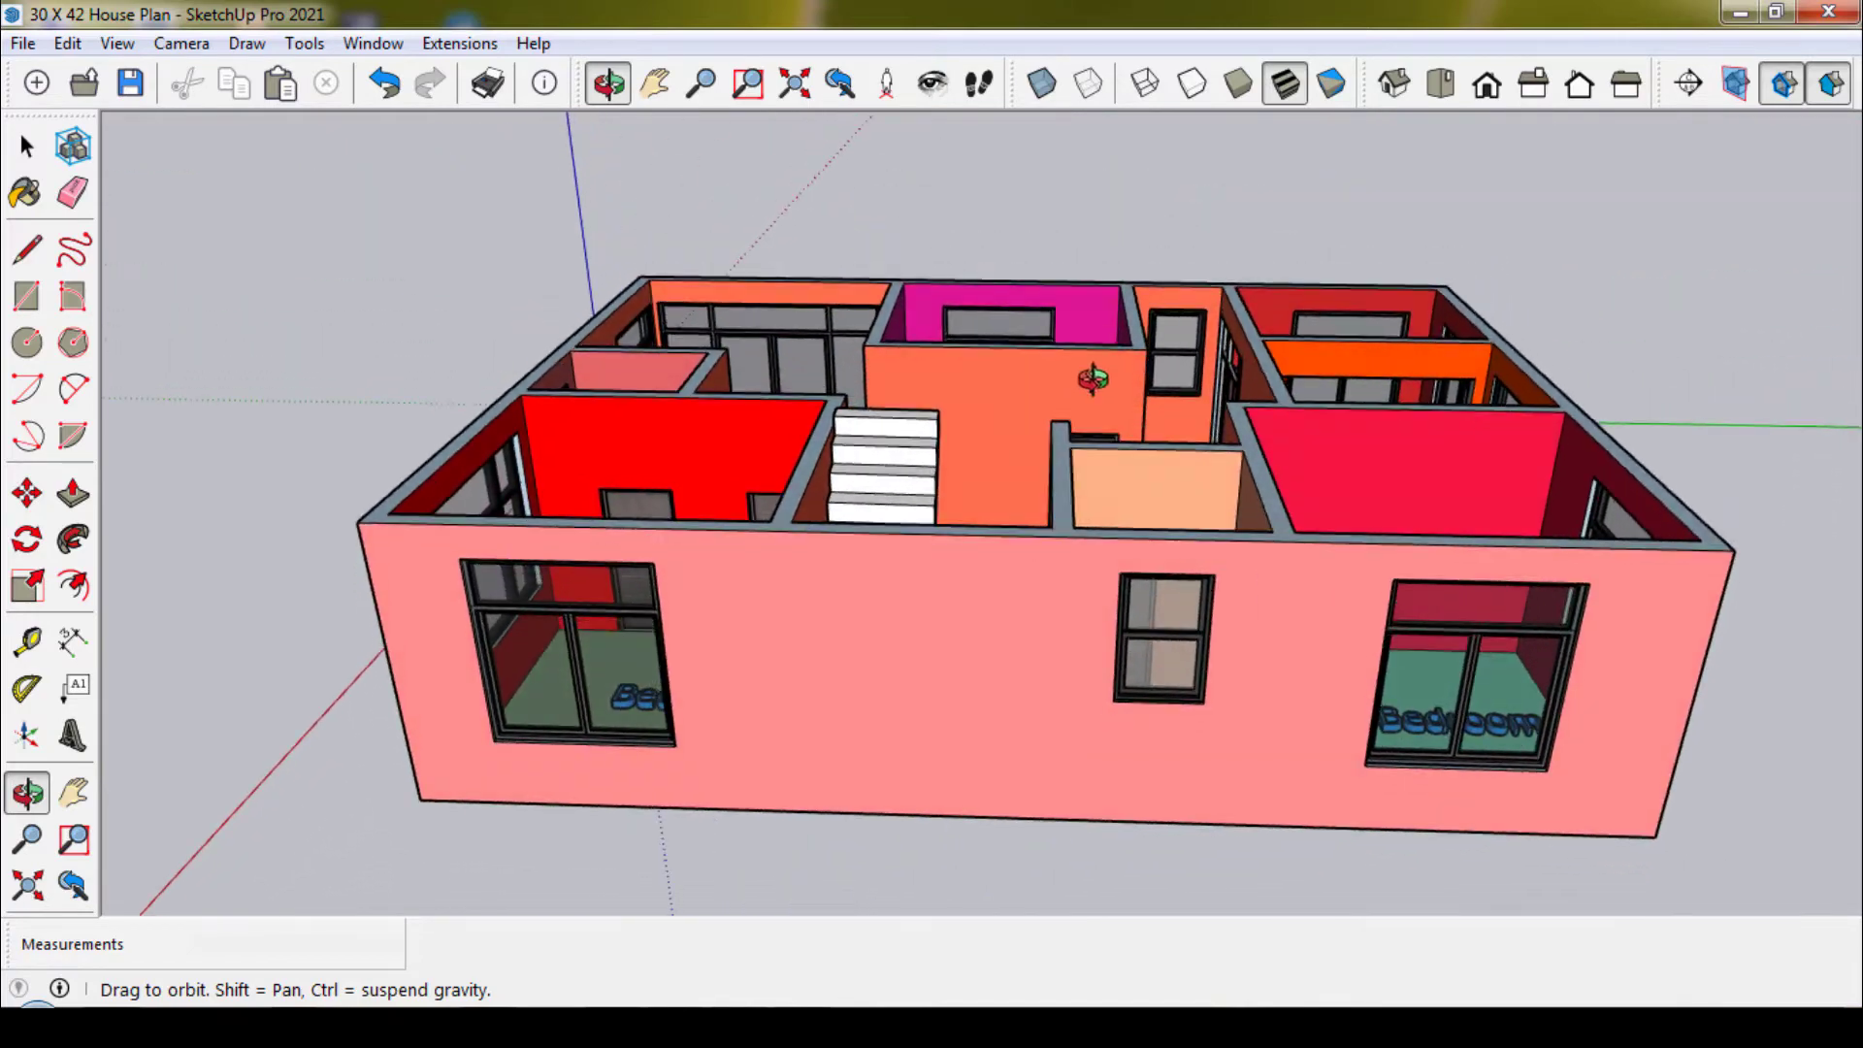
Zoom out and orbit low to review the front and right walls and stairs.
scroll(1073, 366, "down", 1)
scroll(1092, 363, "down", 1)
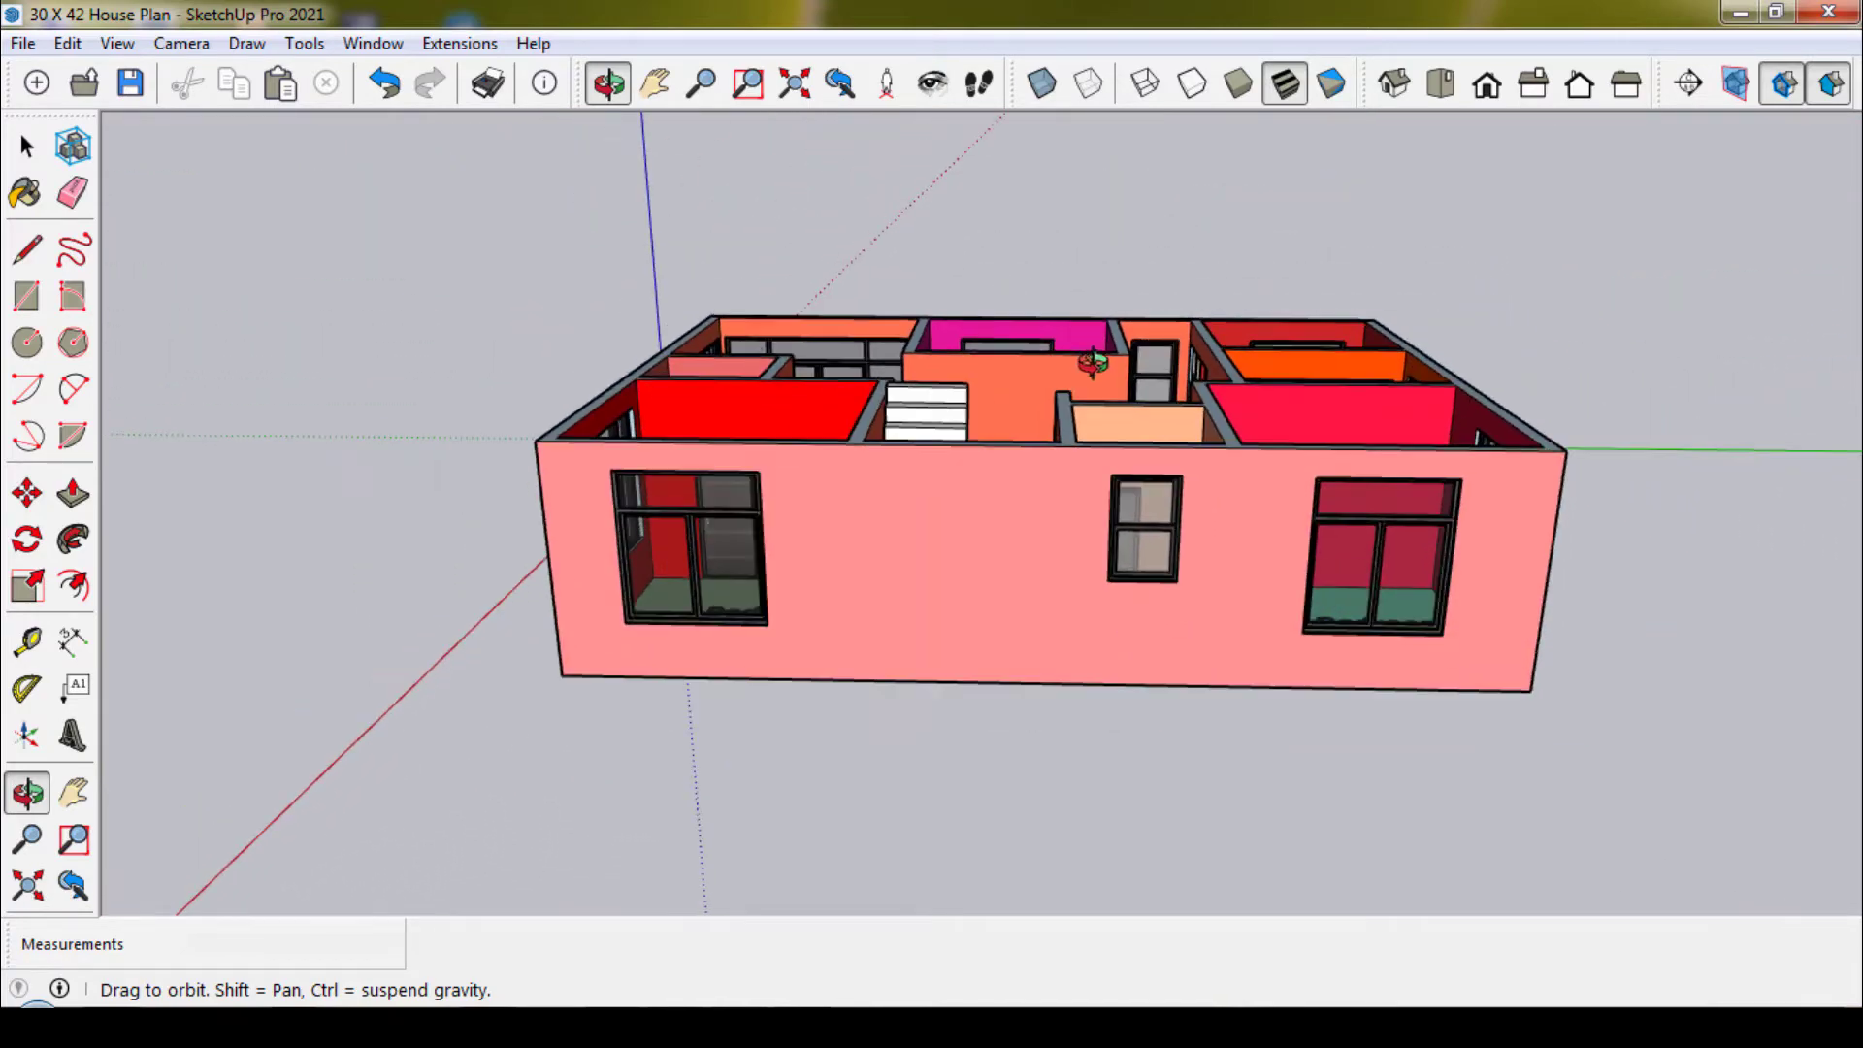
mouse_move(1122, 407)
left_mouse_down()
mouse_move(1164, 427)
mouse_move(935, 449)
mouse_move(894, 433)
mouse_move(1115, 428)
mouse_move(913, 438)
left_mouse_up()
mouse_move(1267, 504)
left_mouse_down()
mouse_move(1048, 493)
mouse_move(1000, 564)
mouse_move(999, 690)
mouse_move(1007, 372)
left_mouse_up()
mouse_move(1303, 456)
left_mouse_down()
mouse_move(941, 451)
mouse_move(1106, 366)
mouse_move(1009, 366)
mouse_move(984, 534)
mouse_move(1016, 784)
left_mouse_up()
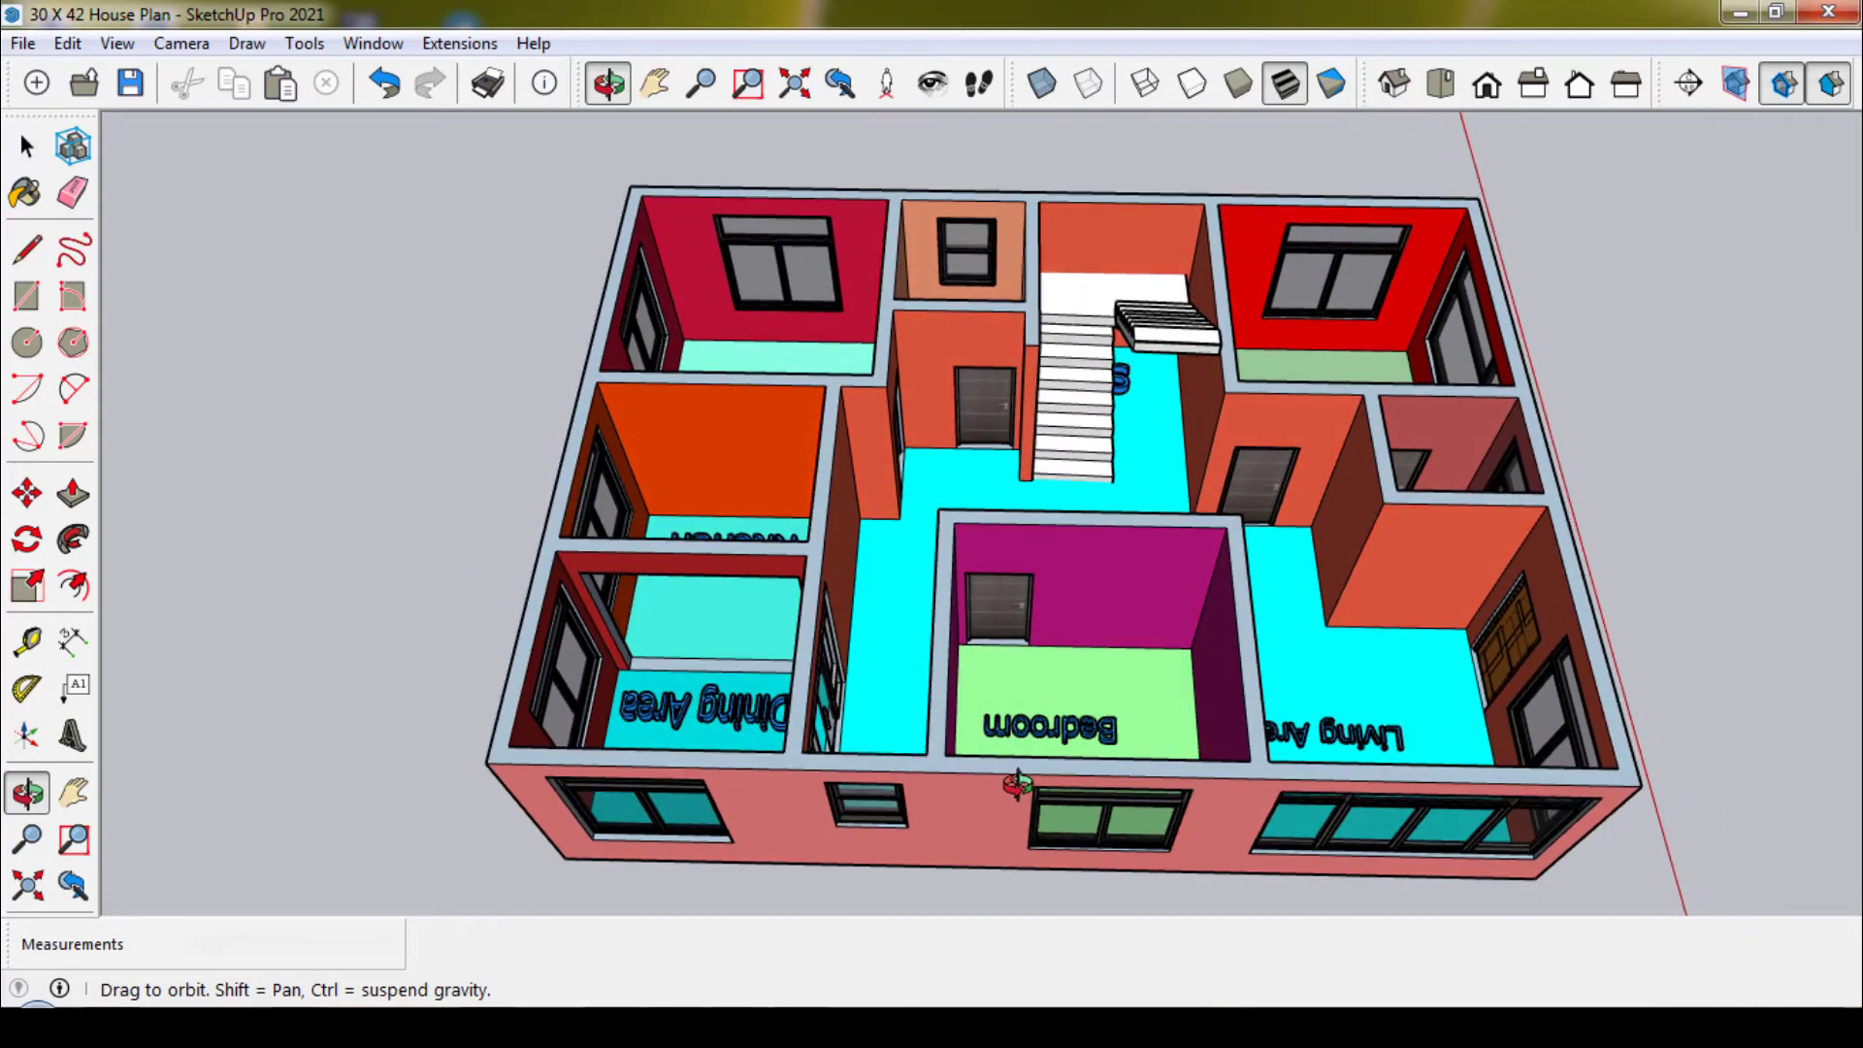
Orbit over the Kitchen and around the right side wall and door to a three-quarter view.
mouse_move(998, 703)
left_mouse_down()
mouse_move(1004, 765)
mouse_move(1052, 760)
mouse_move(1009, 577)
mouse_move(1031, 353)
mouse_move(1171, 485)
left_mouse_up()
mouse_move(1429, 532)
left_mouse_down()
mouse_move(912, 534)
mouse_move(1056, 457)
mouse_move(885, 436)
mouse_move(970, 411)
mouse_move(949, 398)
mouse_move(980, 669)
left_mouse_up()
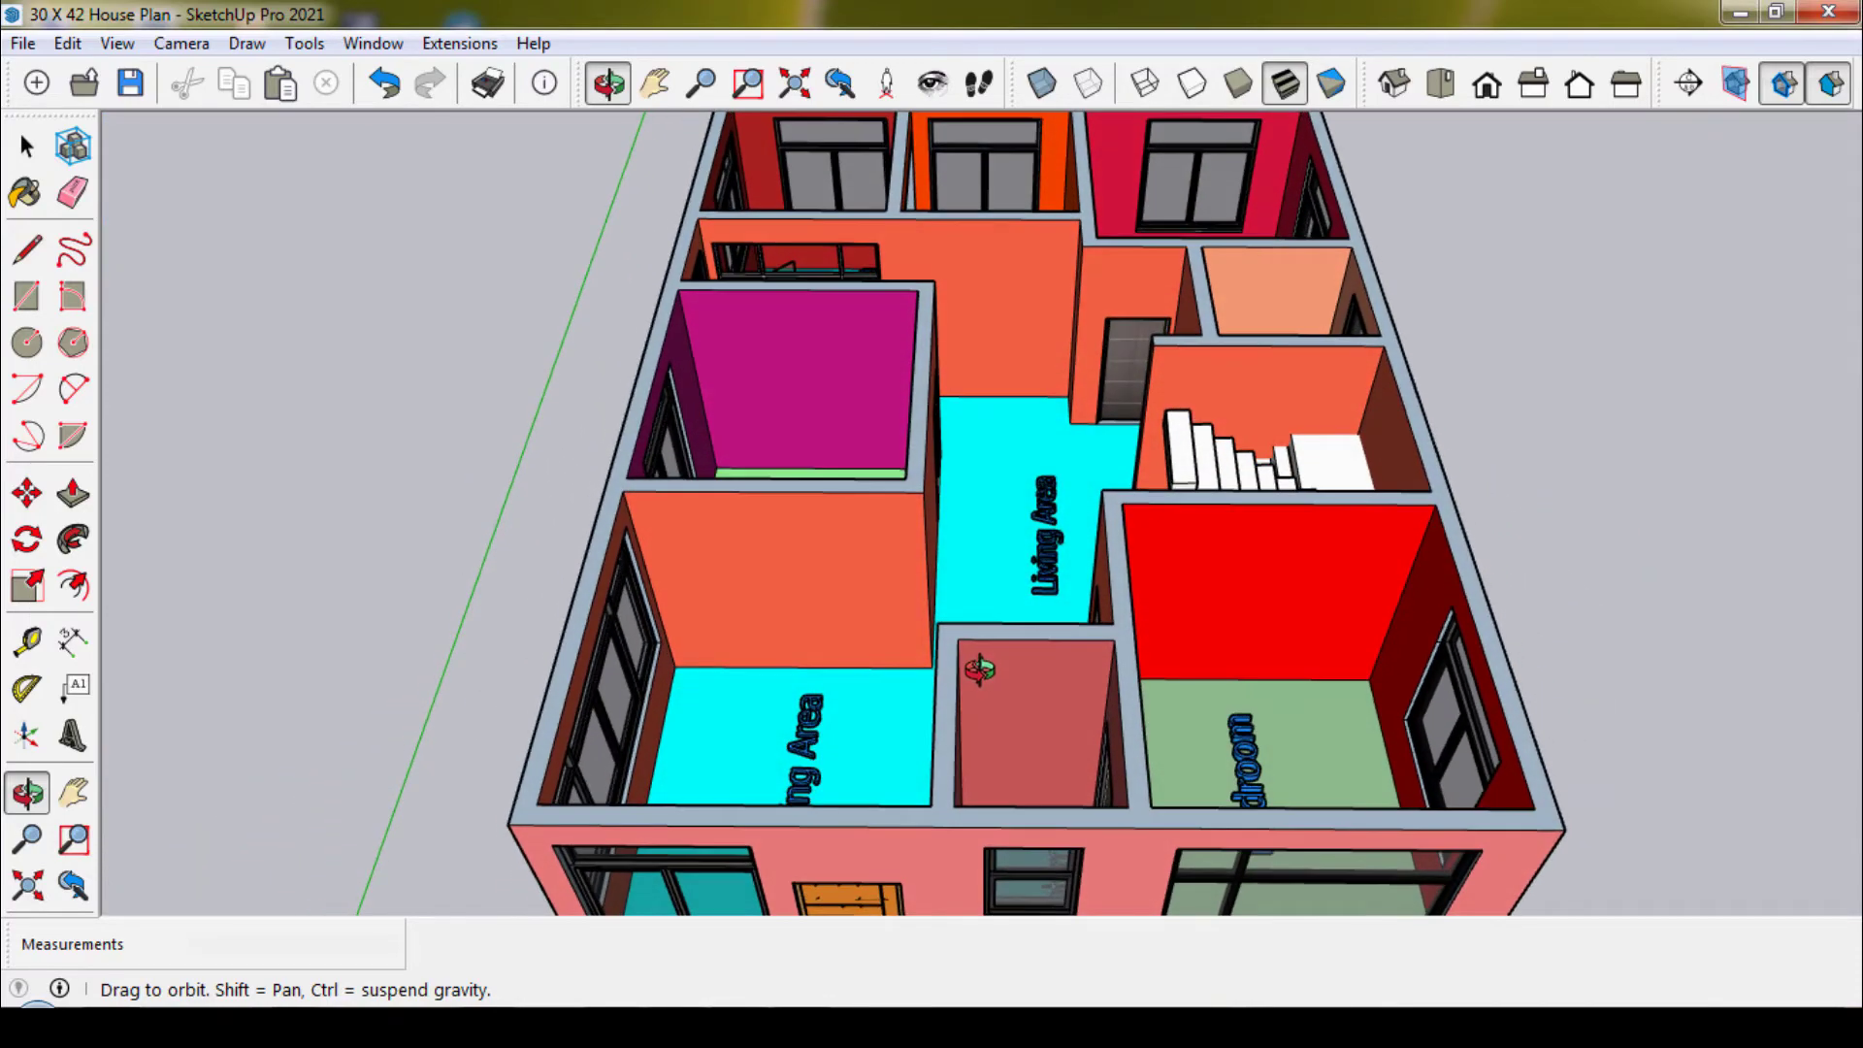
left_click_drag(1072, 445, 1116, 464)
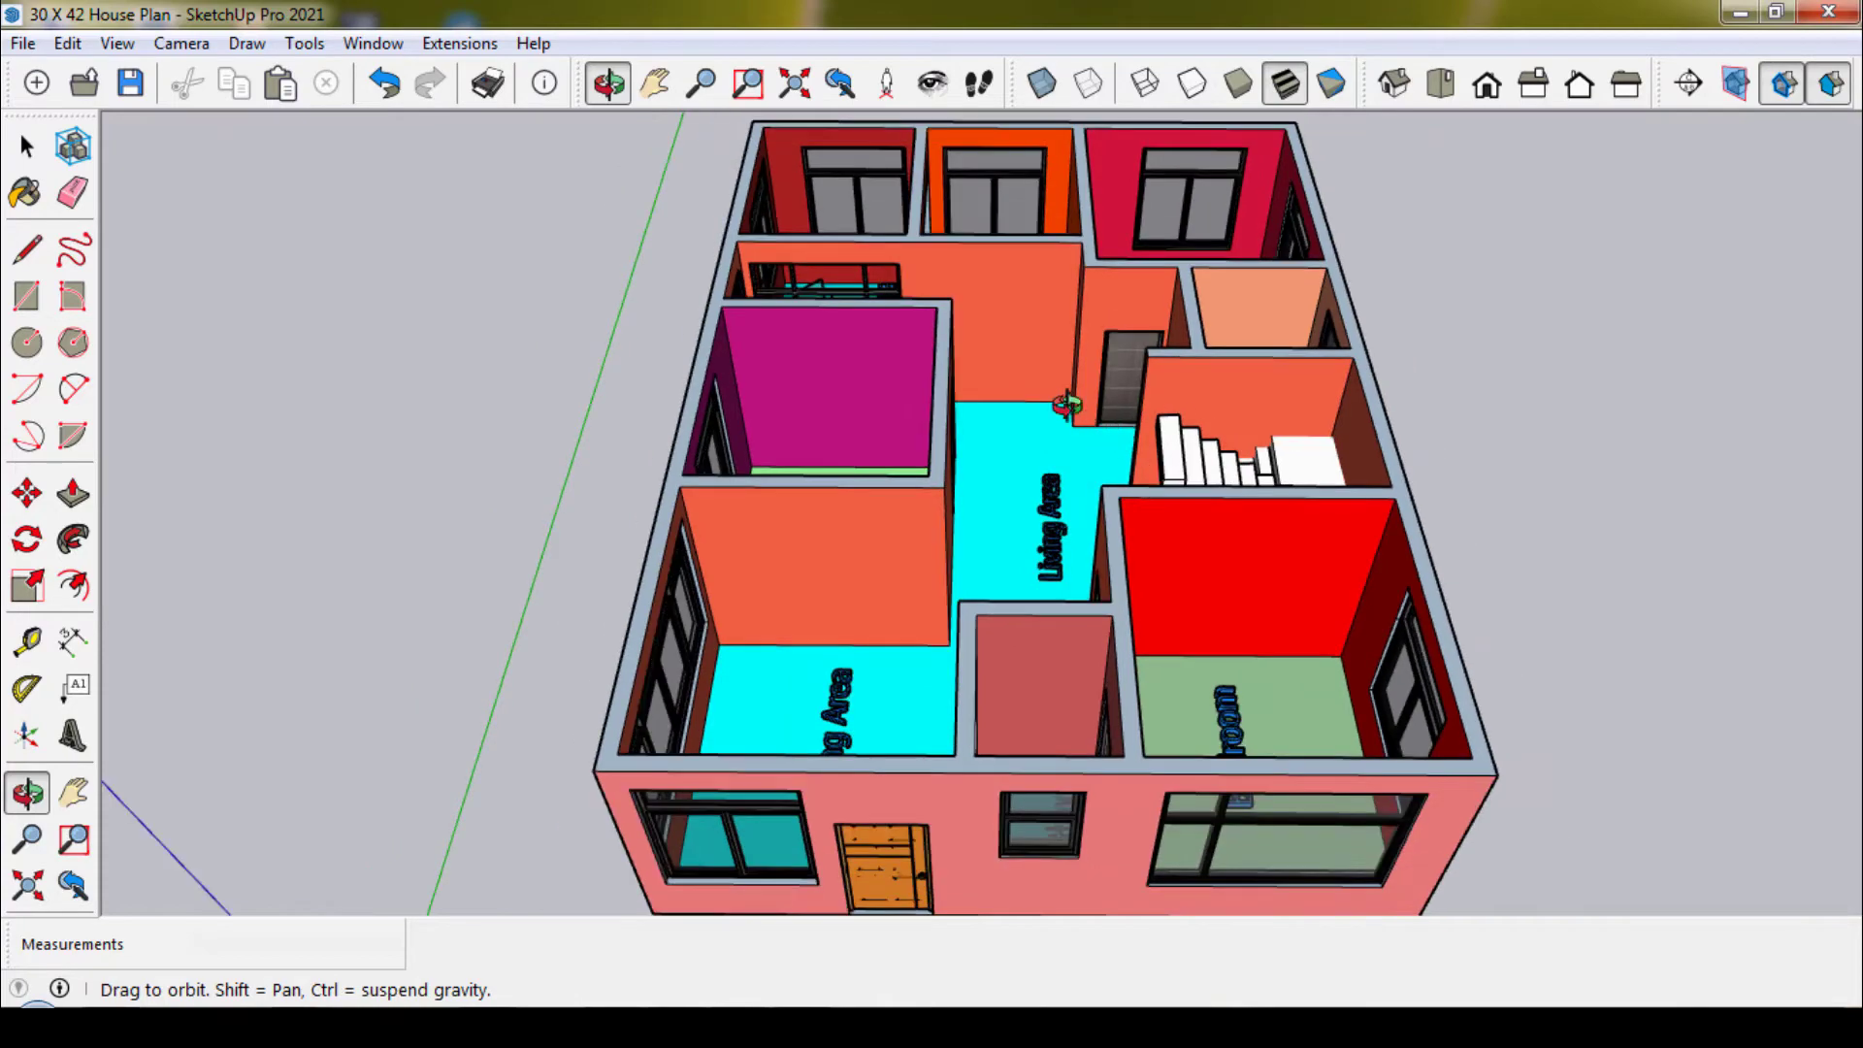
left_click_drag(1067, 406, 1062, 528)
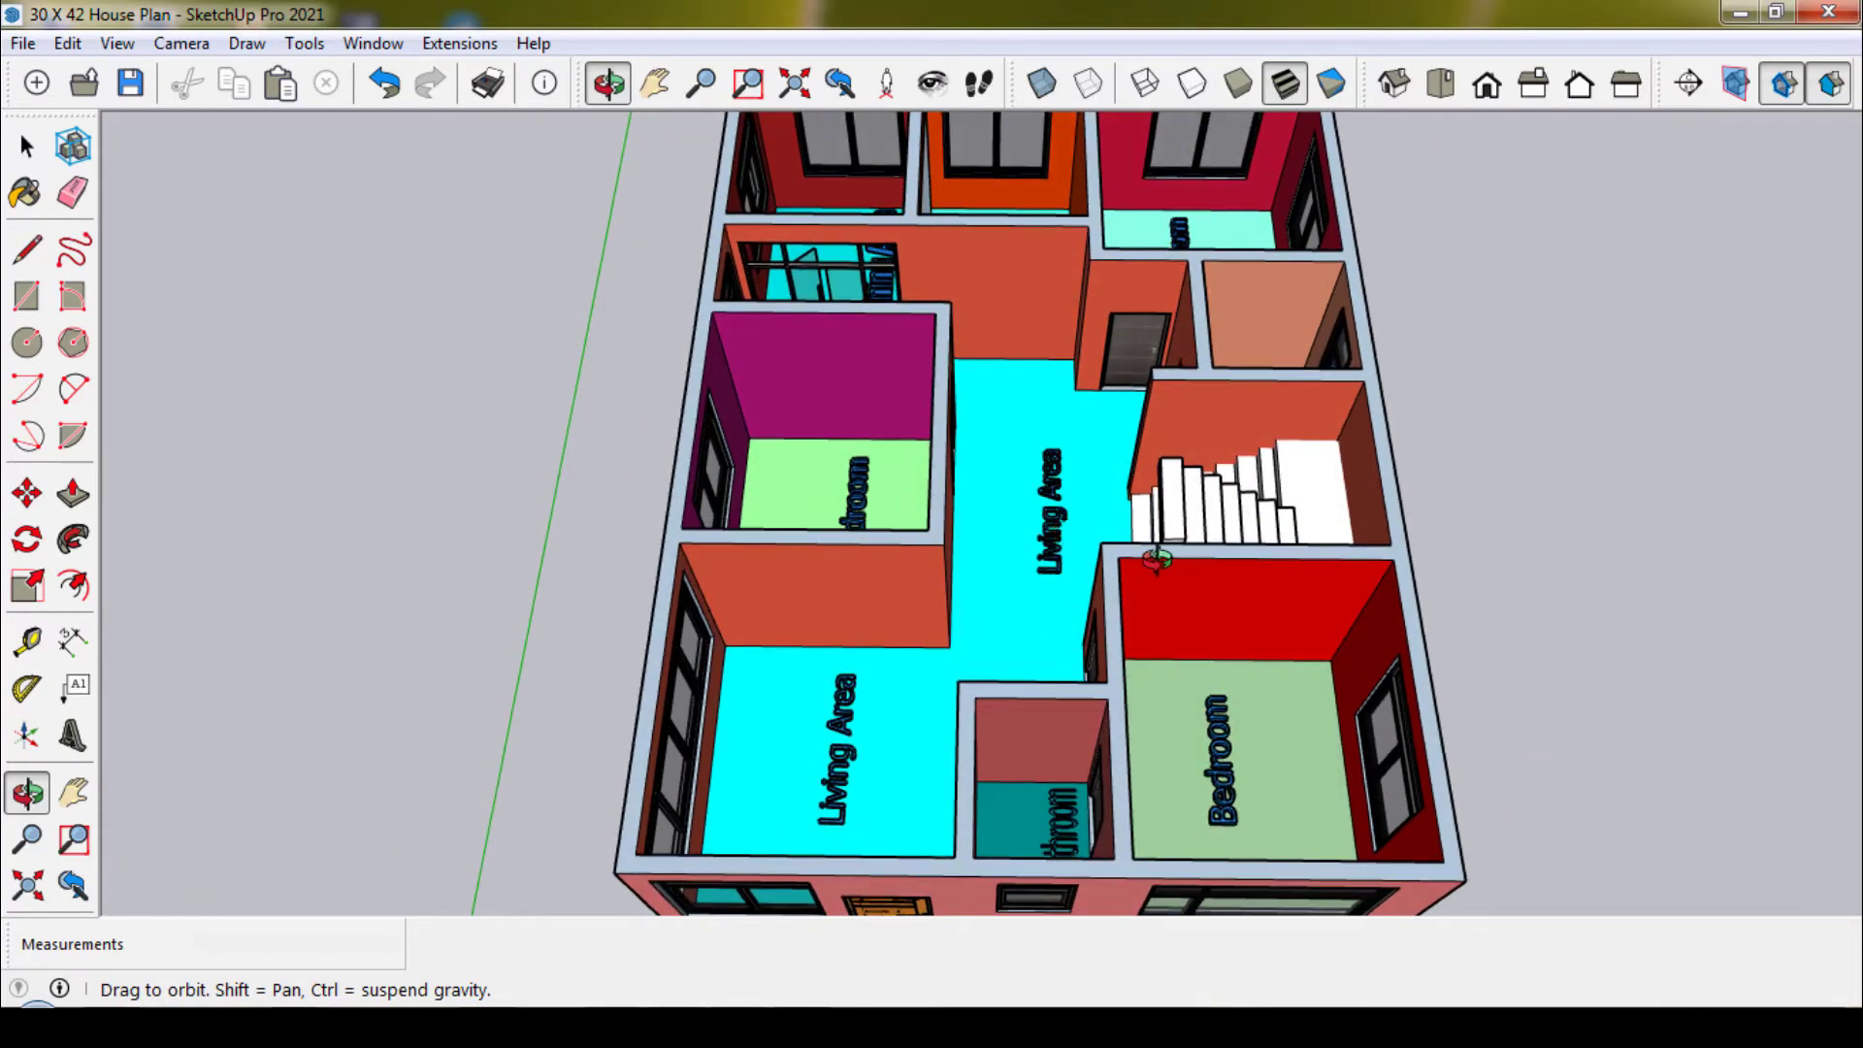
mouse_move(1137, 623)
left_mouse_down()
mouse_move(1035, 394)
mouse_move(986, 417)
mouse_move(934, 488)
mouse_move(964, 442)
mouse_move(1019, 495)
mouse_move(844, 553)
mouse_move(1091, 475)
mouse_move(873, 494)
mouse_move(939, 490)
left_mouse_up()
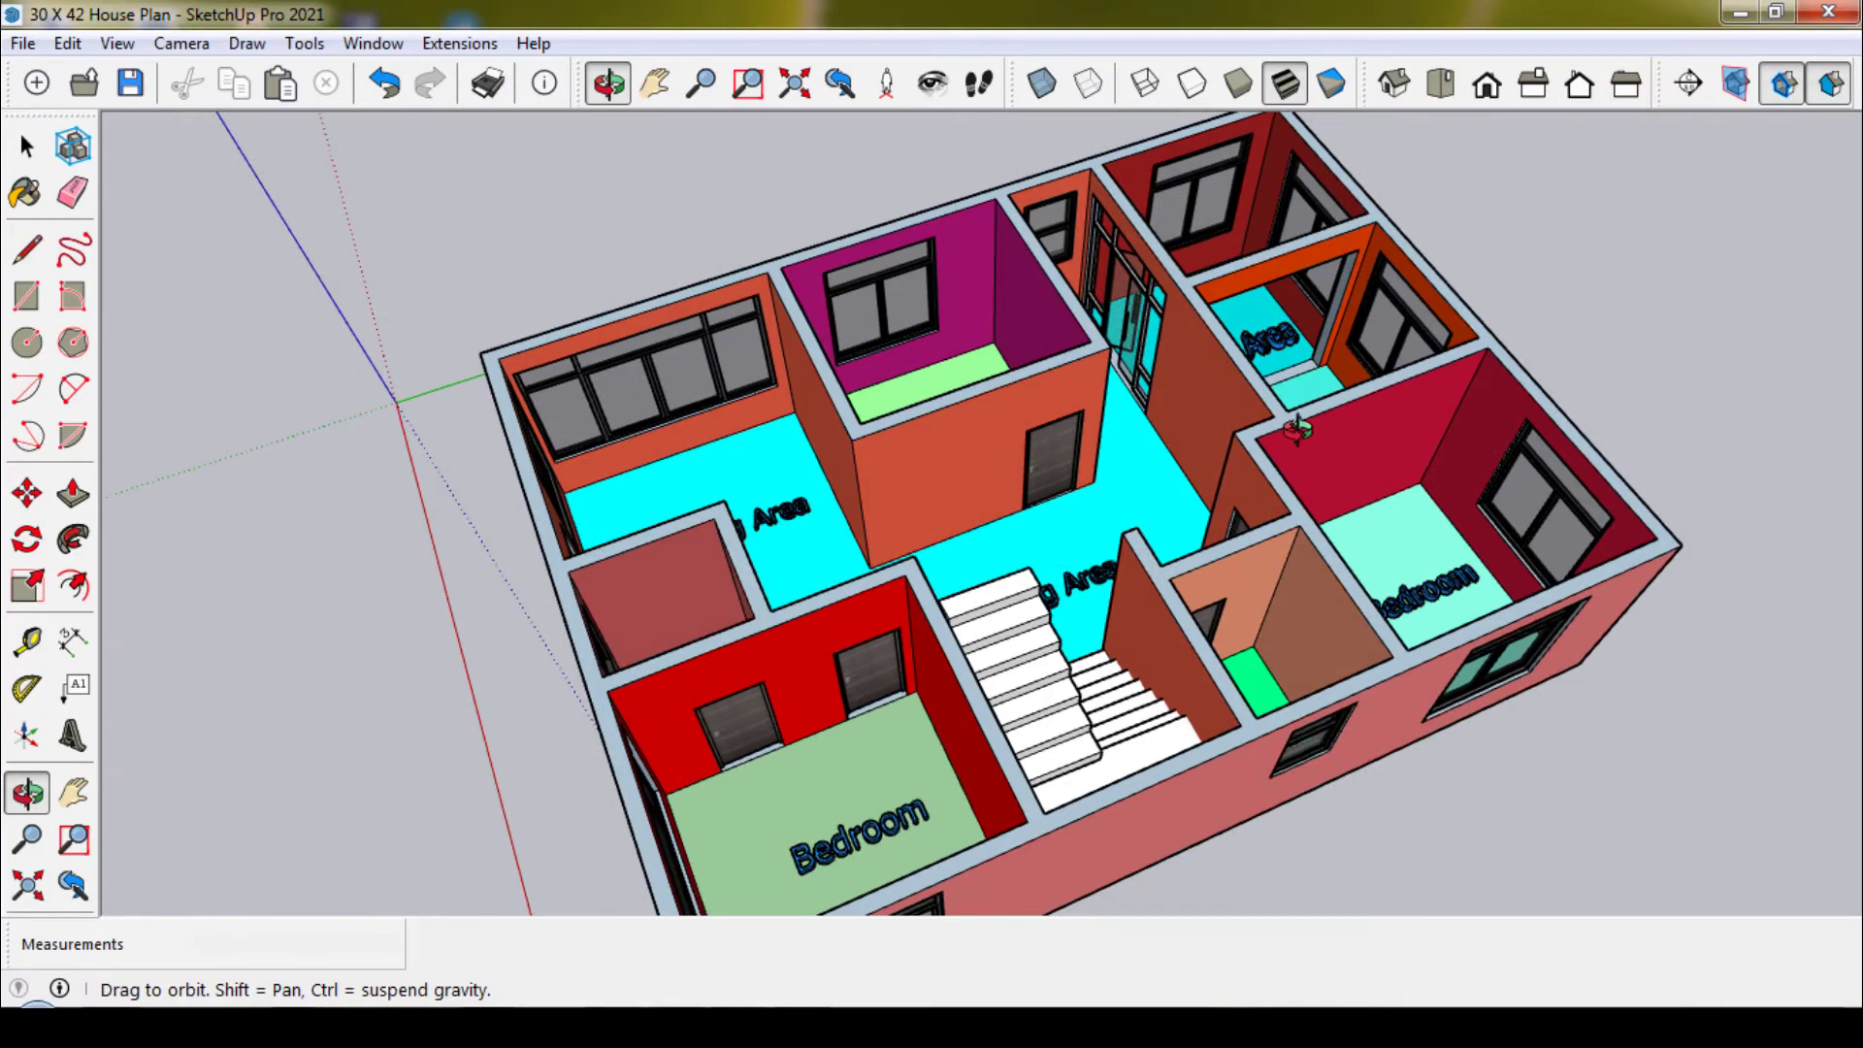
mouse_move(1297, 427)
left_mouse_down()
mouse_move(1088, 463)
mouse_move(1009, 504)
mouse_move(889, 483)
mouse_move(970, 456)
mouse_move(961, 511)
mouse_move(877, 465)
mouse_move(913, 473)
left_mouse_up()
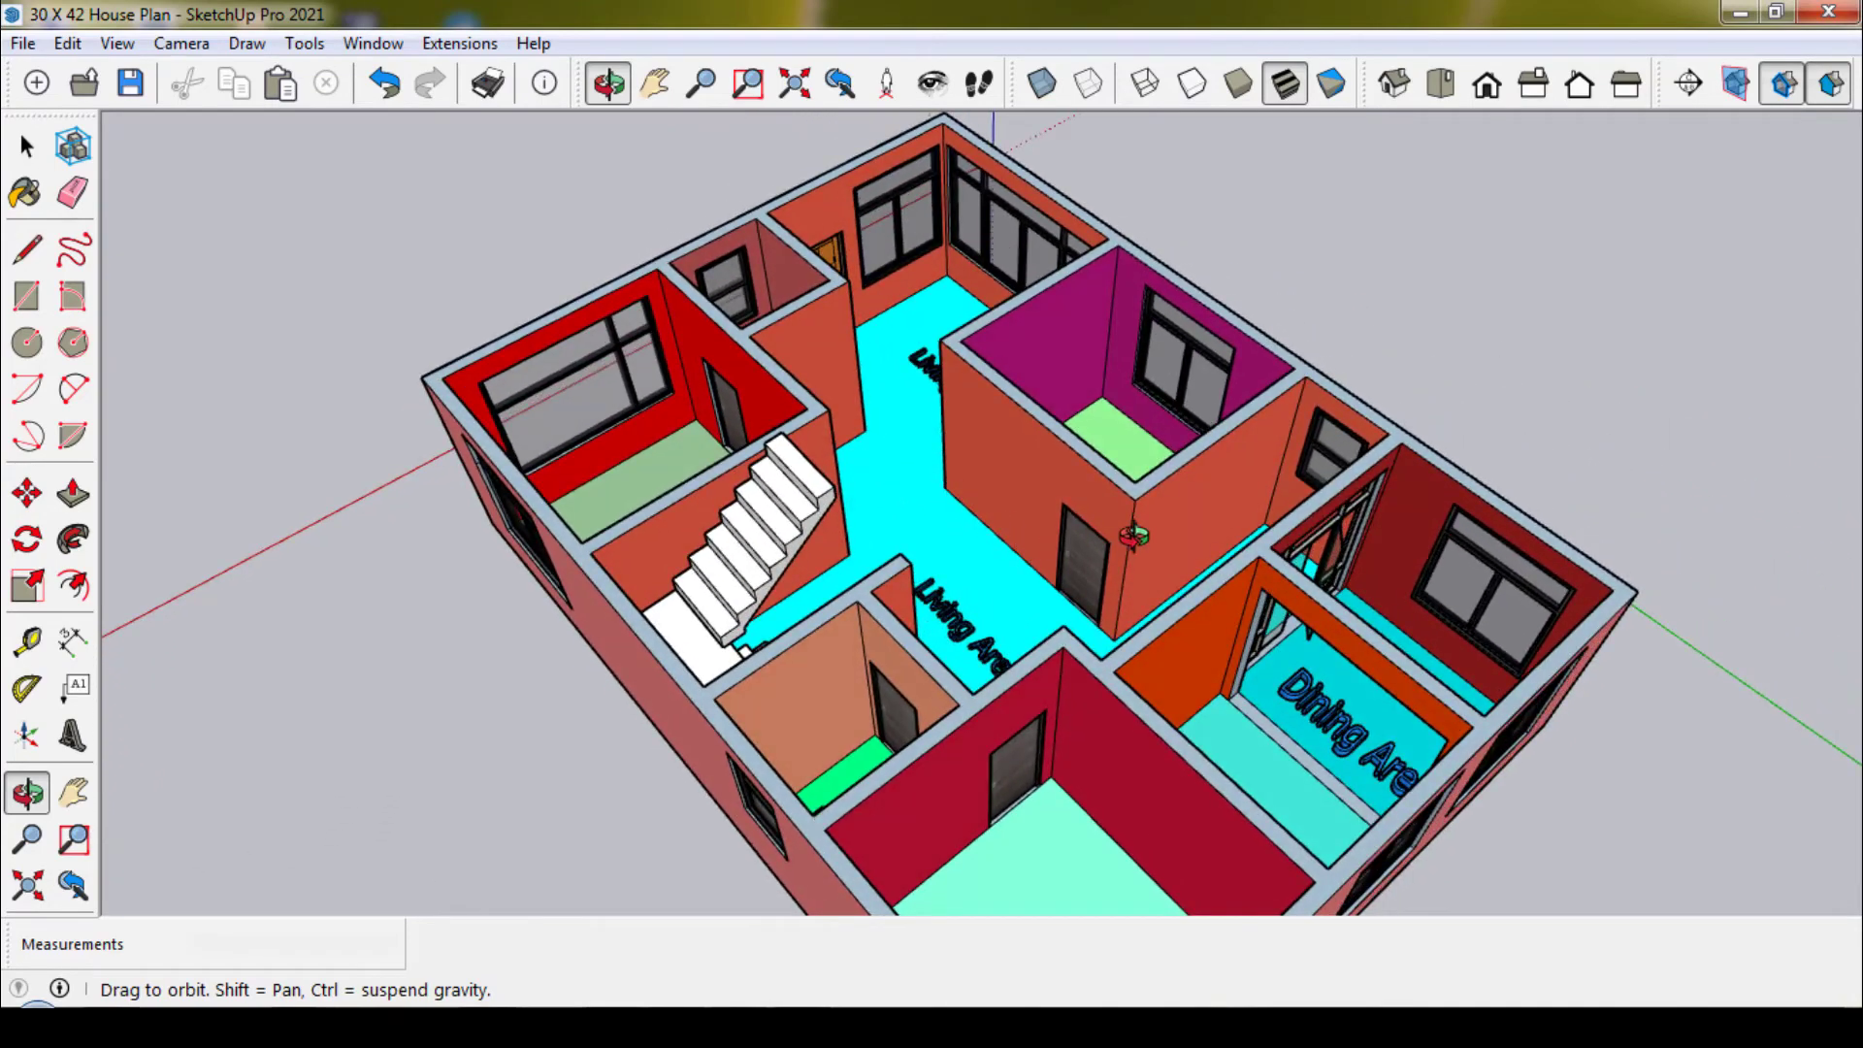
Turn the house to its opposite end and long window wall, then look down into rooms.
mouse_move(1133, 534)
left_mouse_down()
mouse_move(885, 524)
mouse_move(854, 476)
left_mouse_up()
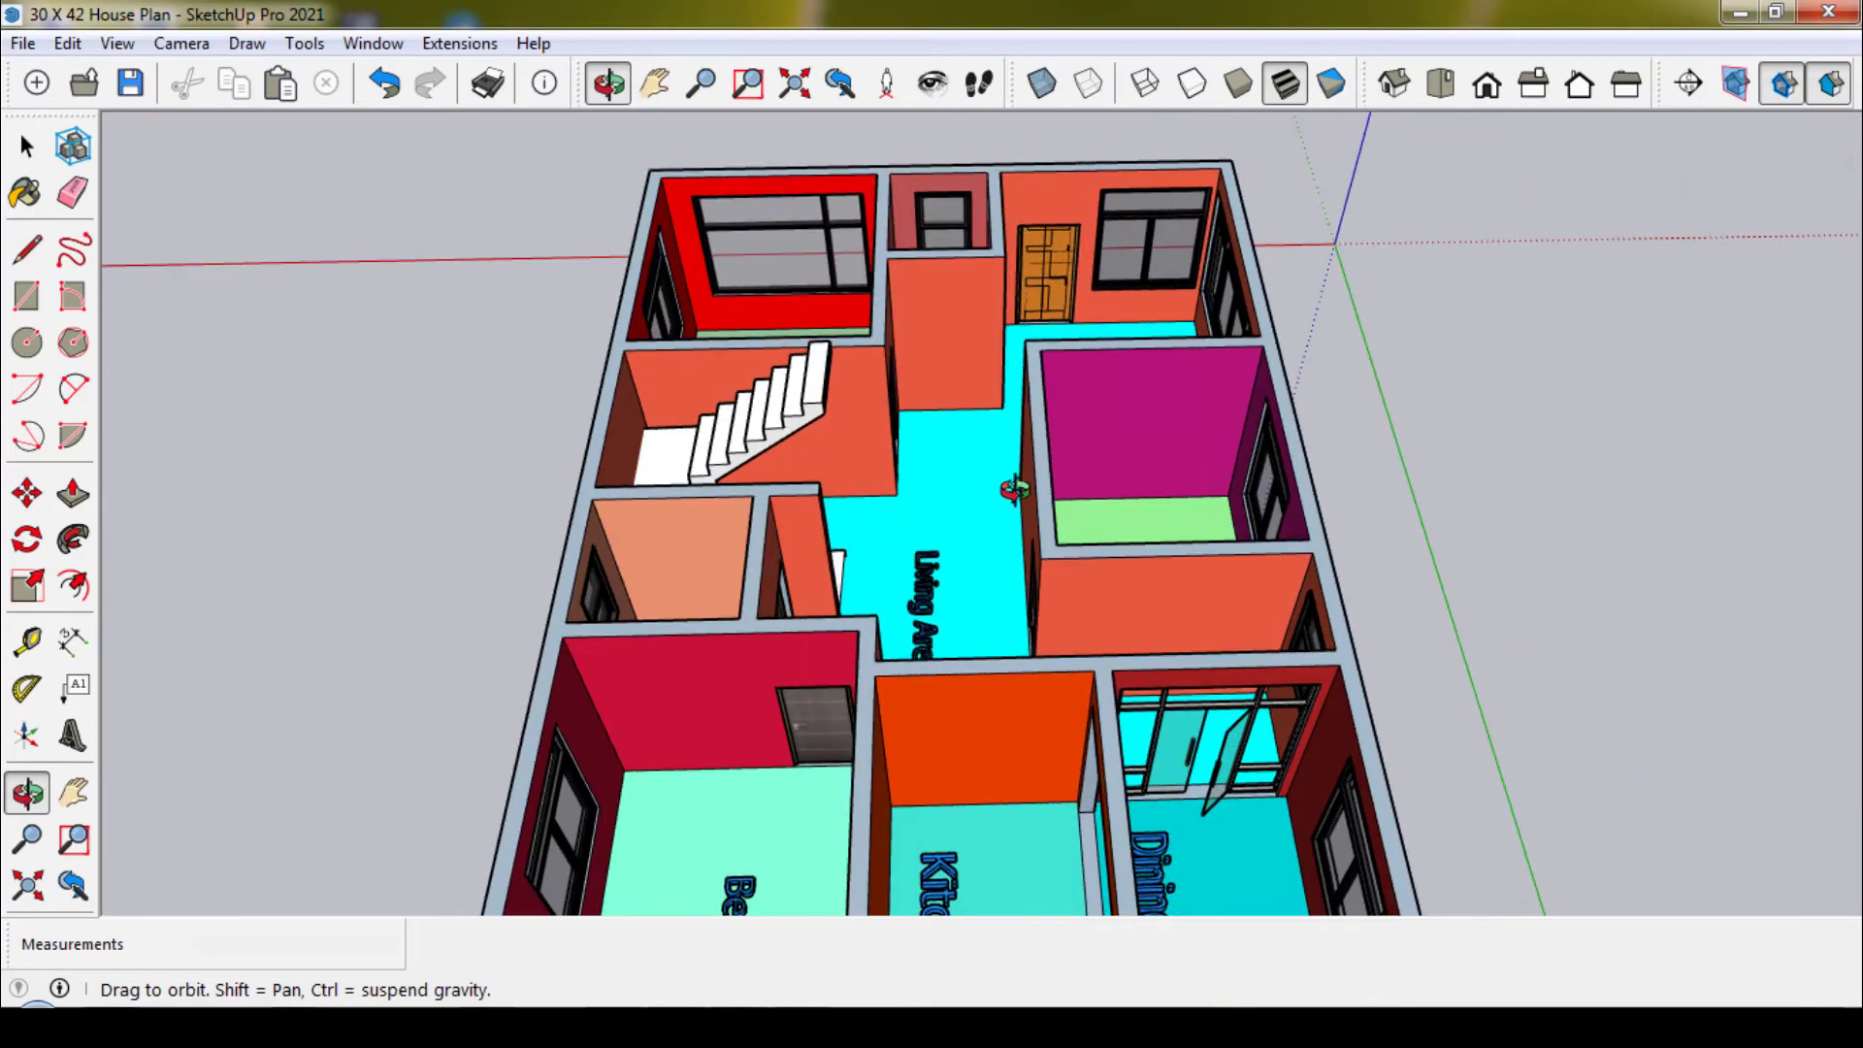
mouse_move(1014, 490)
left_mouse_down()
mouse_move(965, 528)
mouse_move(922, 507)
mouse_move(791, 529)
left_mouse_up()
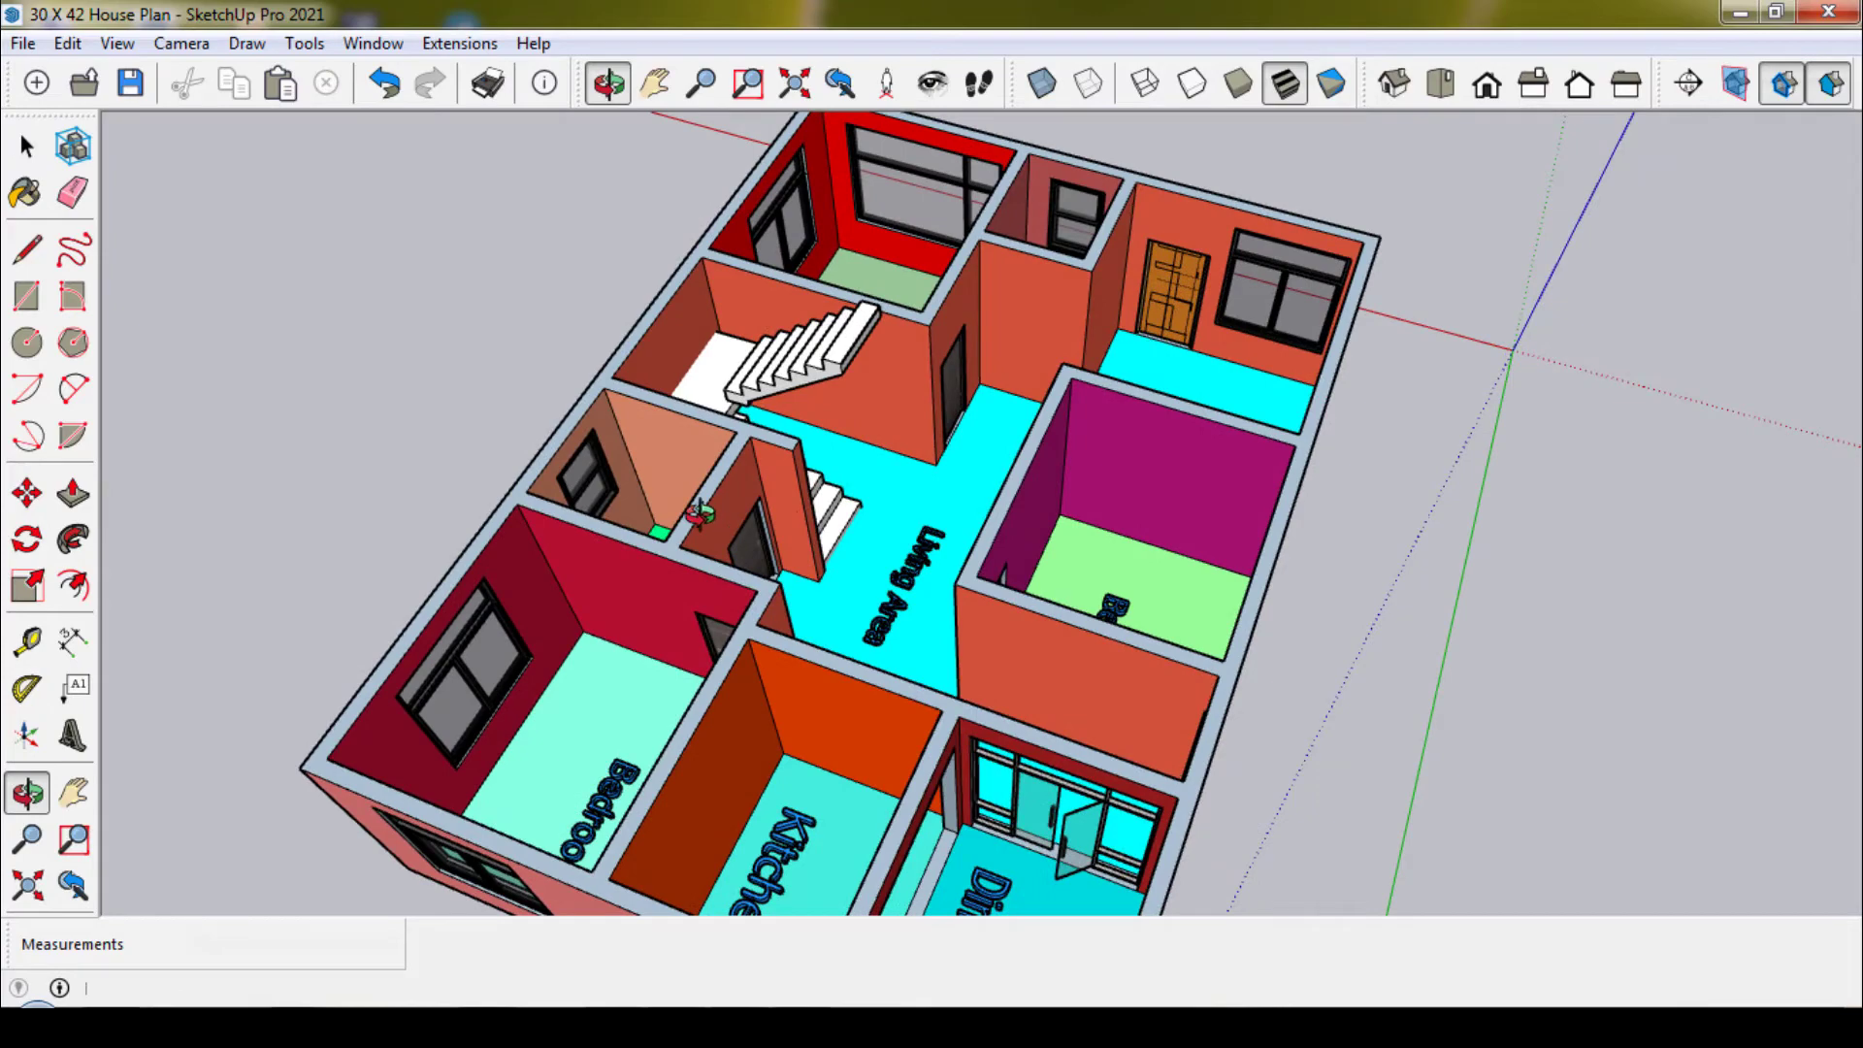
mouse_move(923, 492)
left_mouse_down()
mouse_move(873, 514)
mouse_move(854, 504)
mouse_move(917, 490)
mouse_move(728, 487)
mouse_move(886, 502)
mouse_move(698, 512)
left_mouse_up()
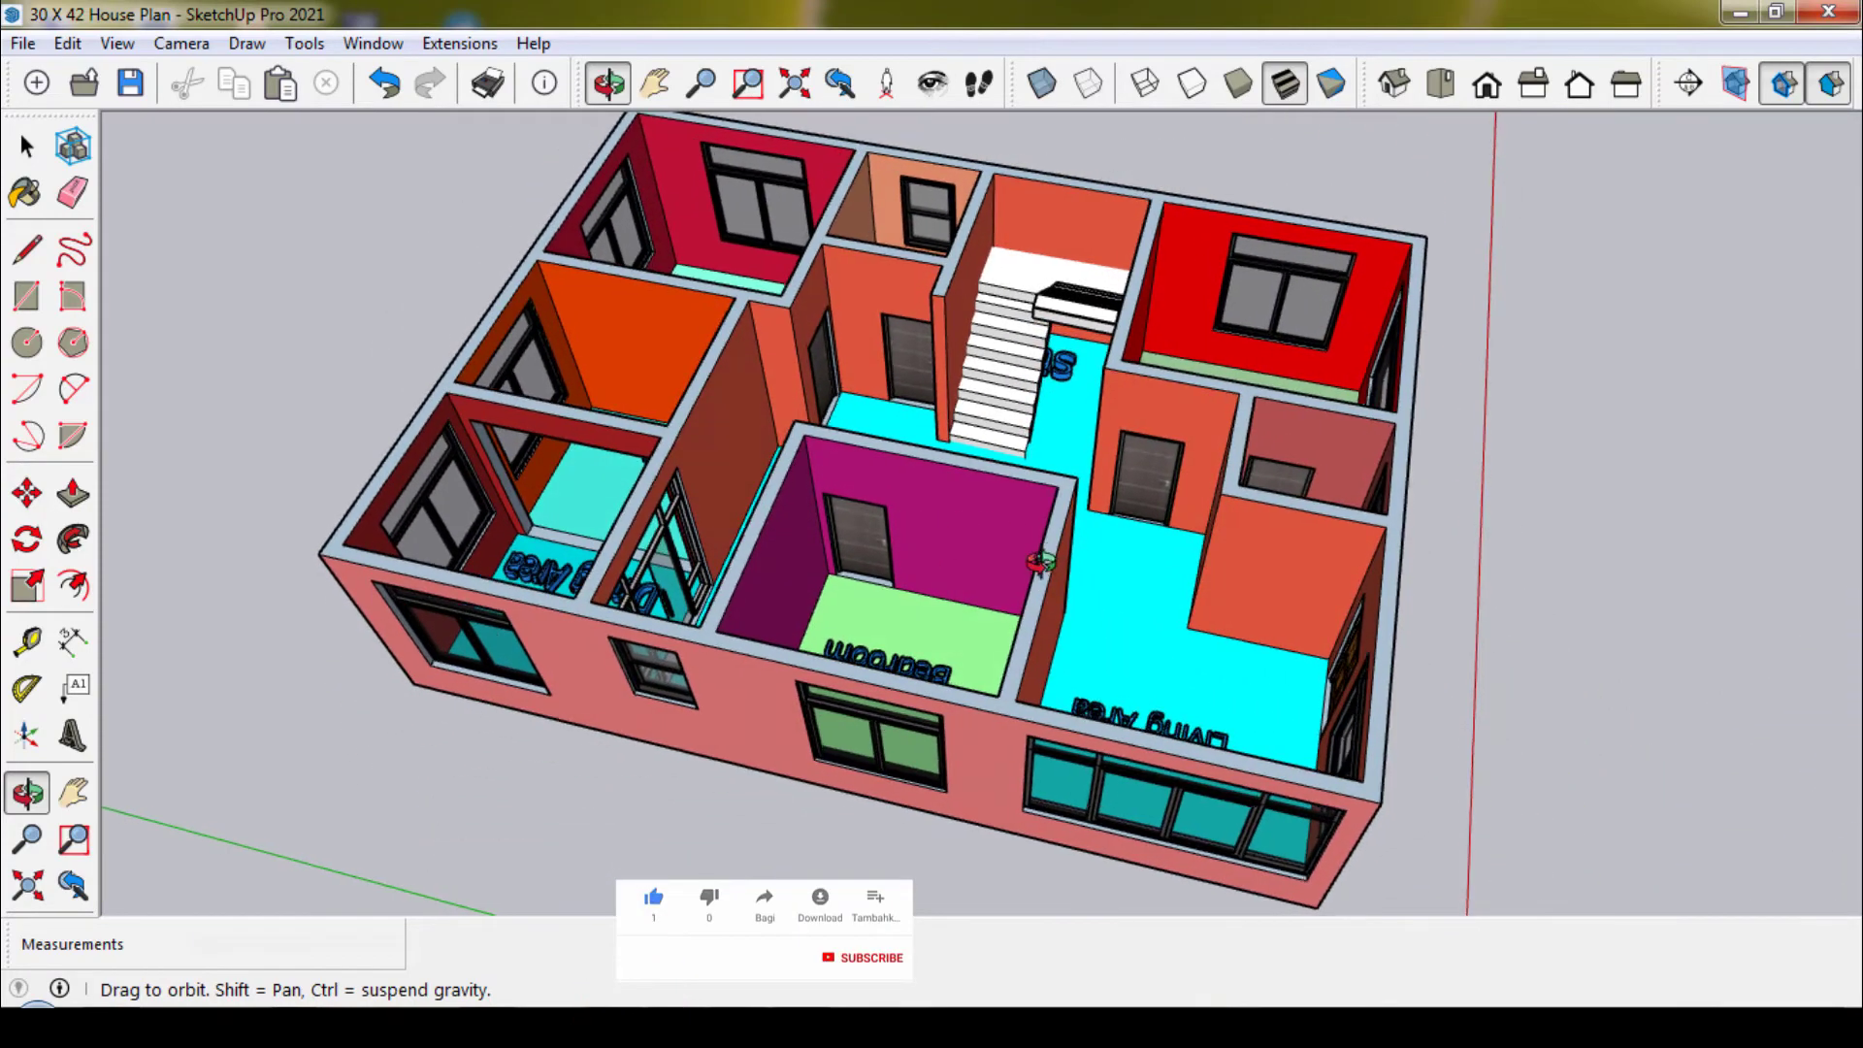
mouse_move(1089, 553)
left_mouse_down()
mouse_move(981, 533)
mouse_move(907, 427)
mouse_move(1068, 520)
mouse_move(1058, 452)
mouse_move(1152, 434)
mouse_move(988, 438)
left_mouse_up()
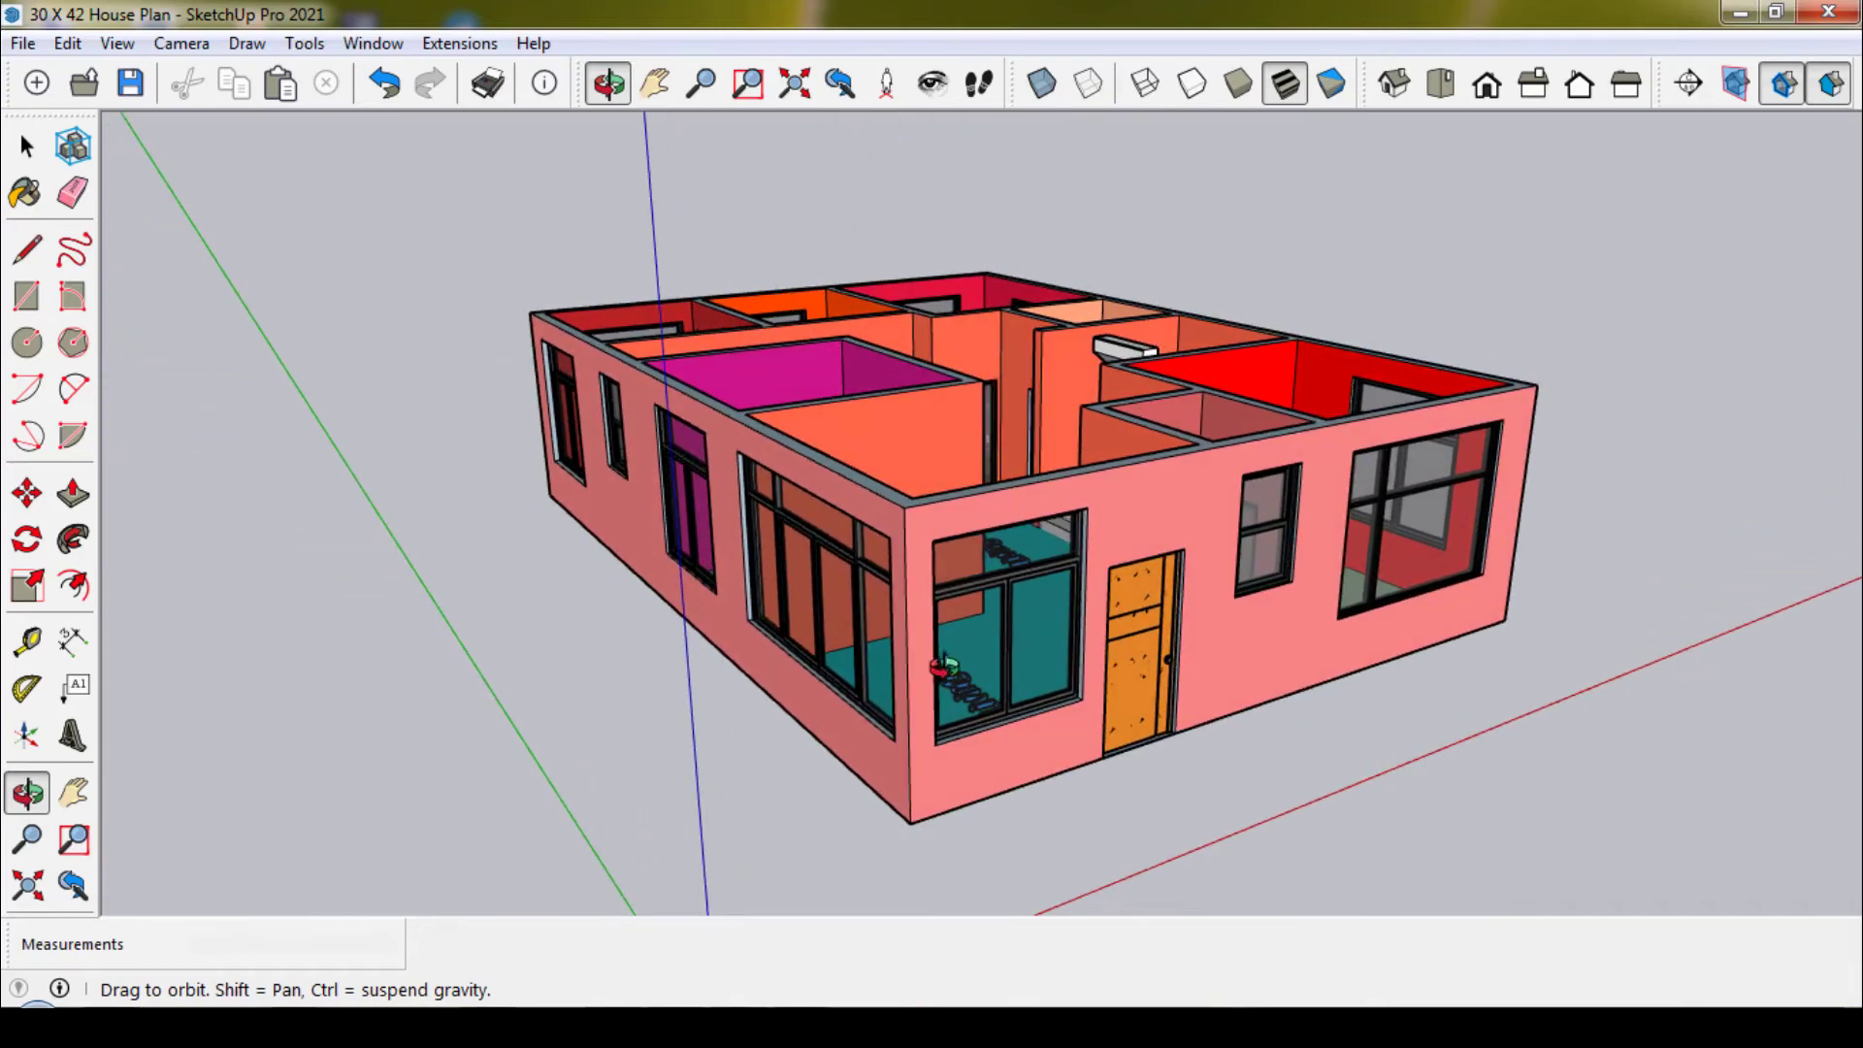
left_click_drag(926, 729, 1083, 729)
left_click_drag(920, 541, 1045, 563)
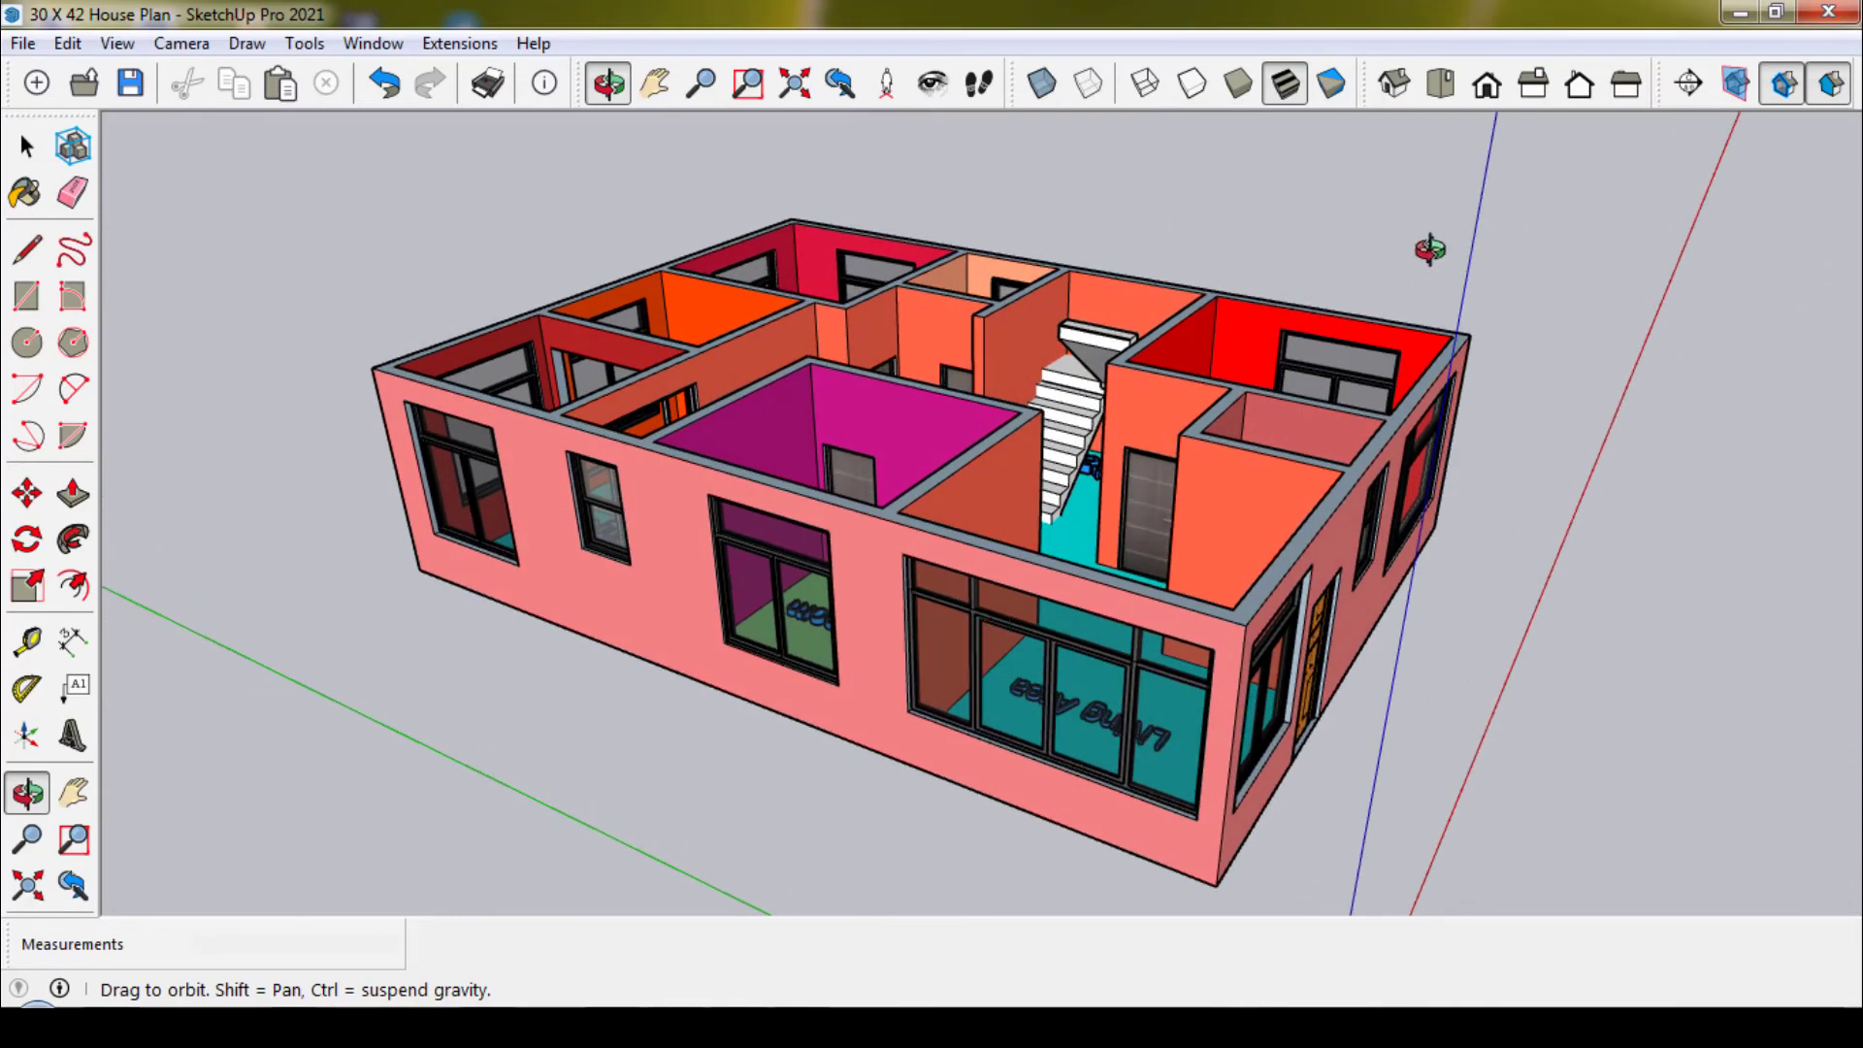
Place a horizontal section plane and lower it near floor level, then orbit to the cut plan.
left_click(1521, 291)
key("m")
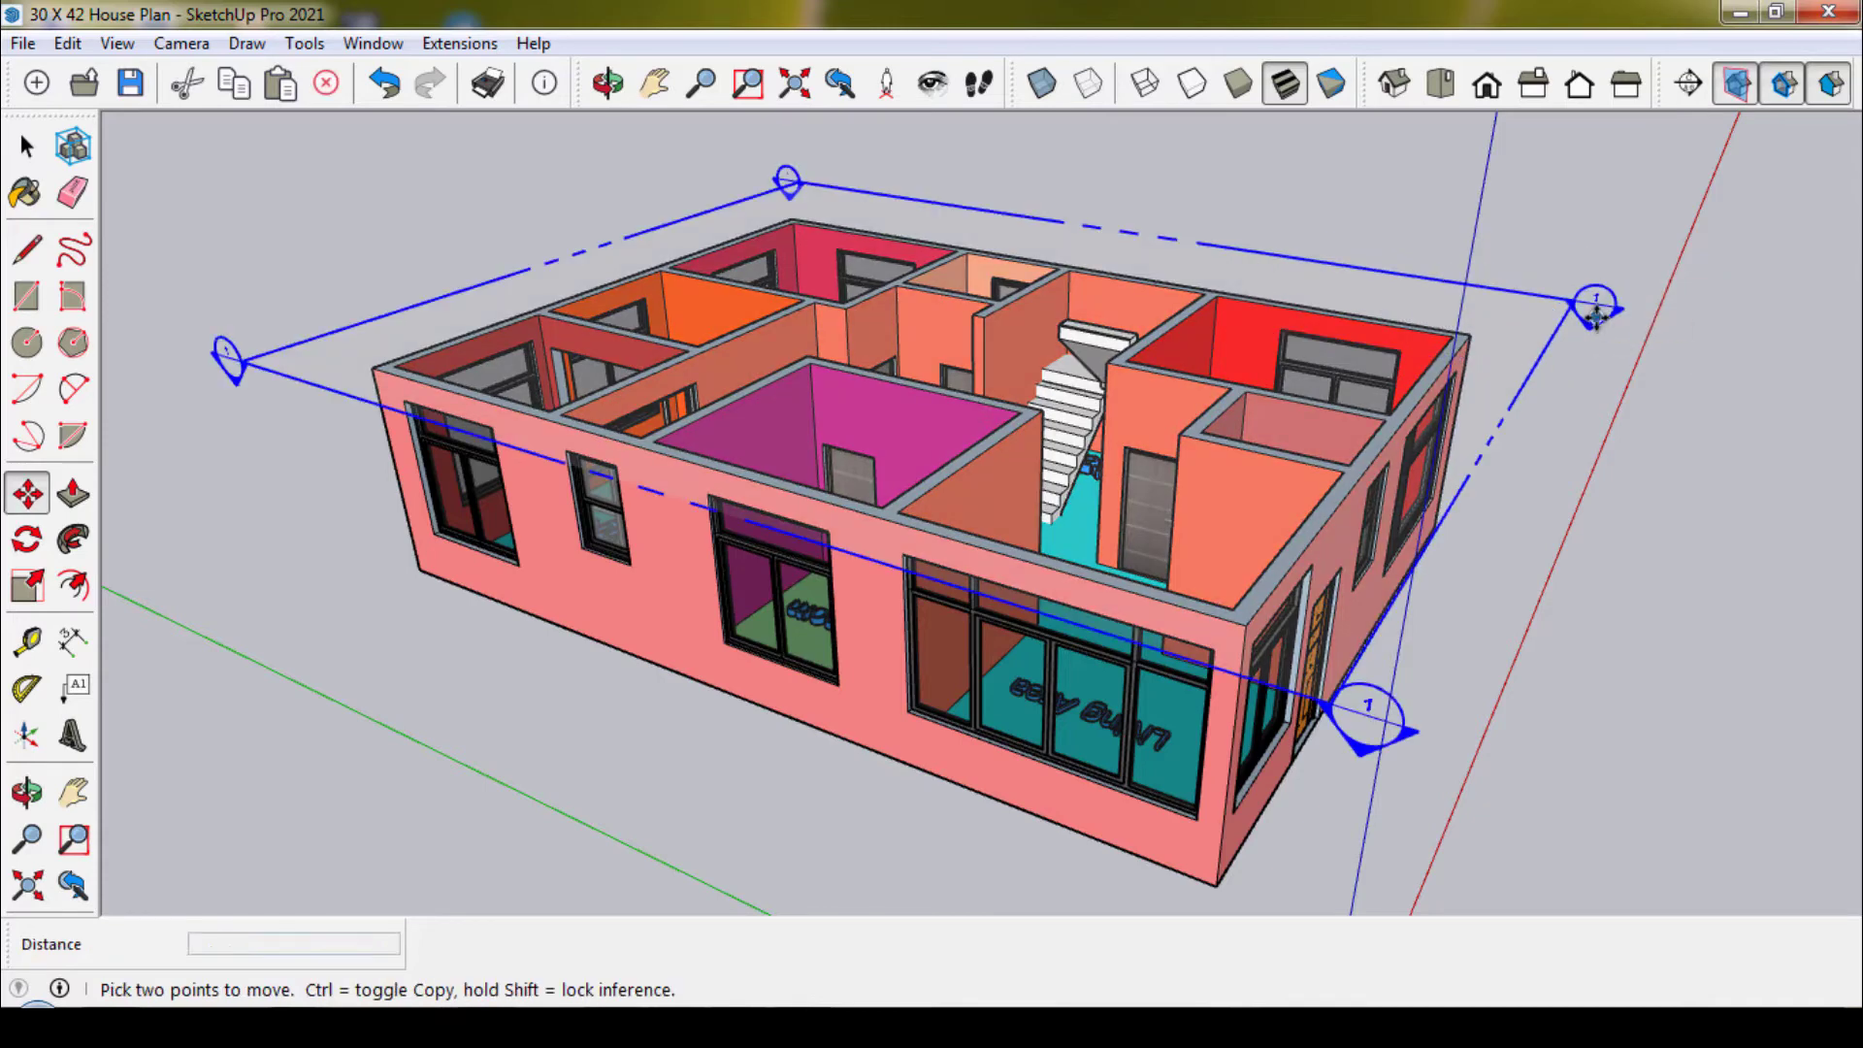
left_click_drag(1583, 325, 1567, 506)
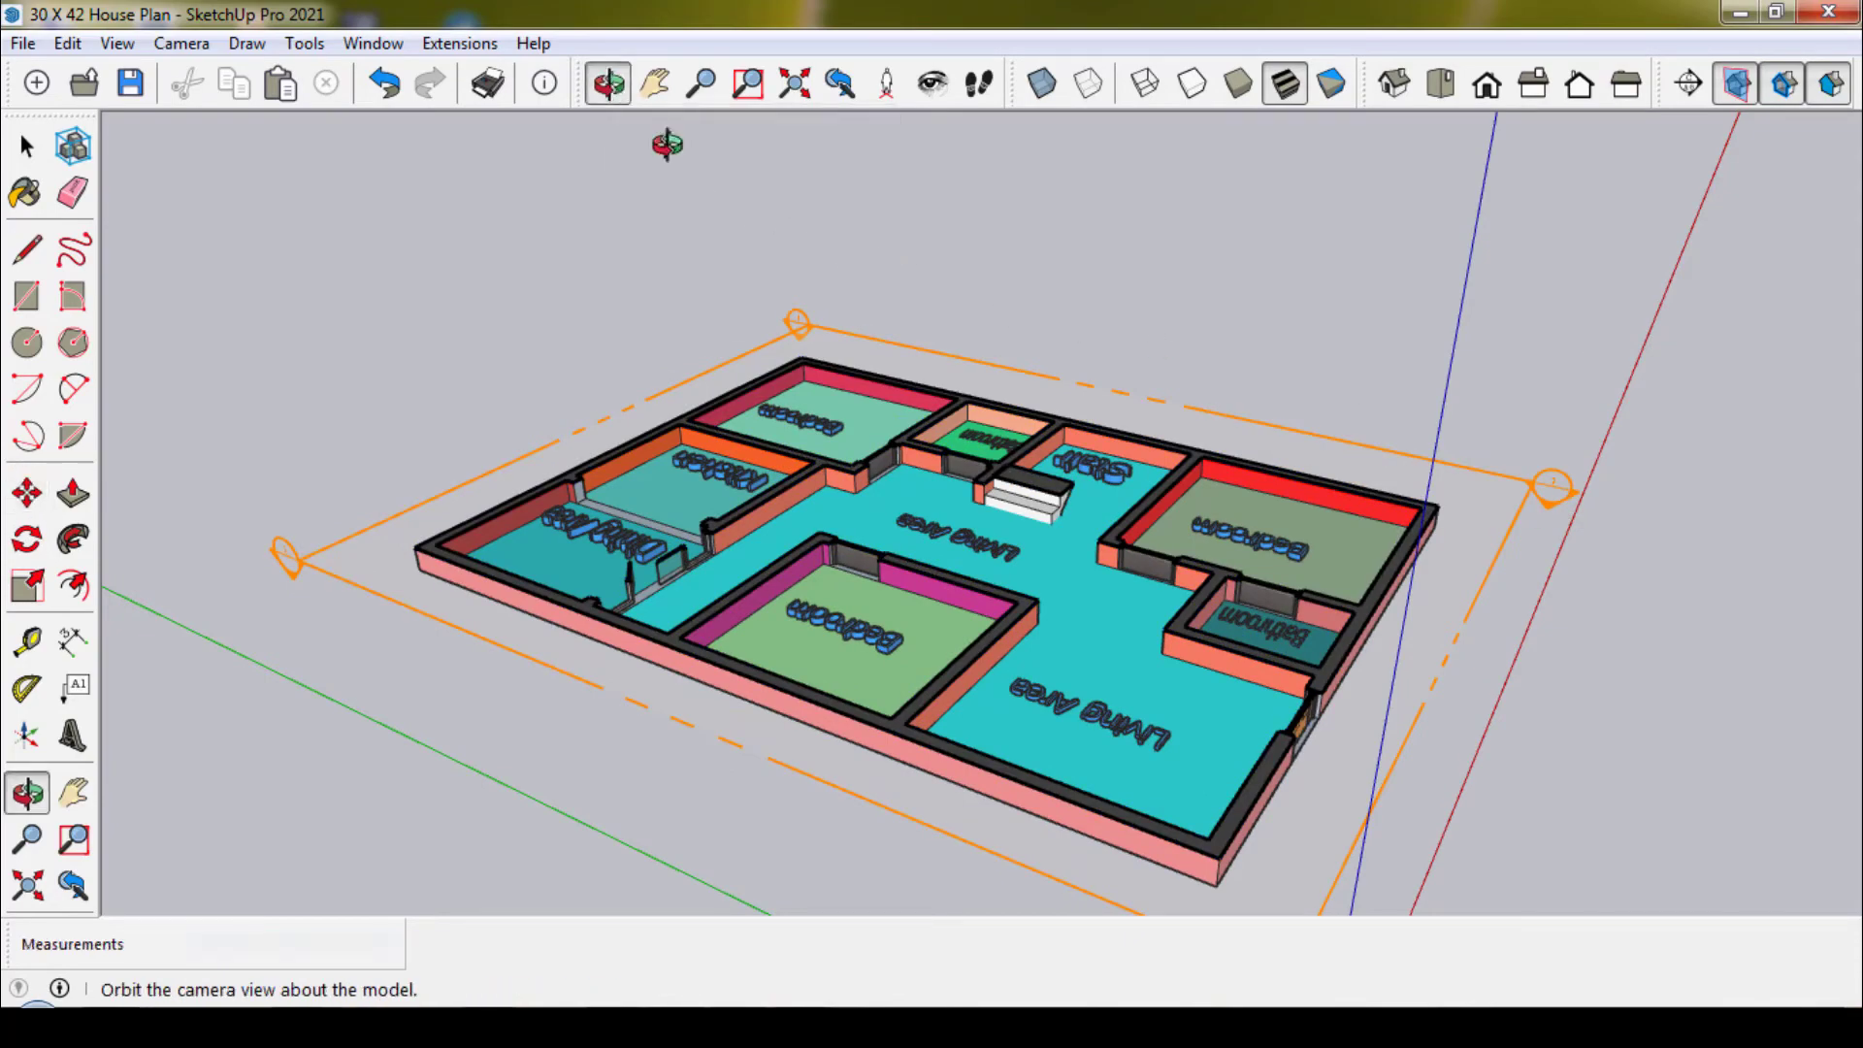
mouse_move(1295, 693)
left_mouse_down()
mouse_move(1094, 573)
mouse_move(1114, 648)
mouse_move(996, 881)
mouse_move(991, 854)
left_mouse_up()
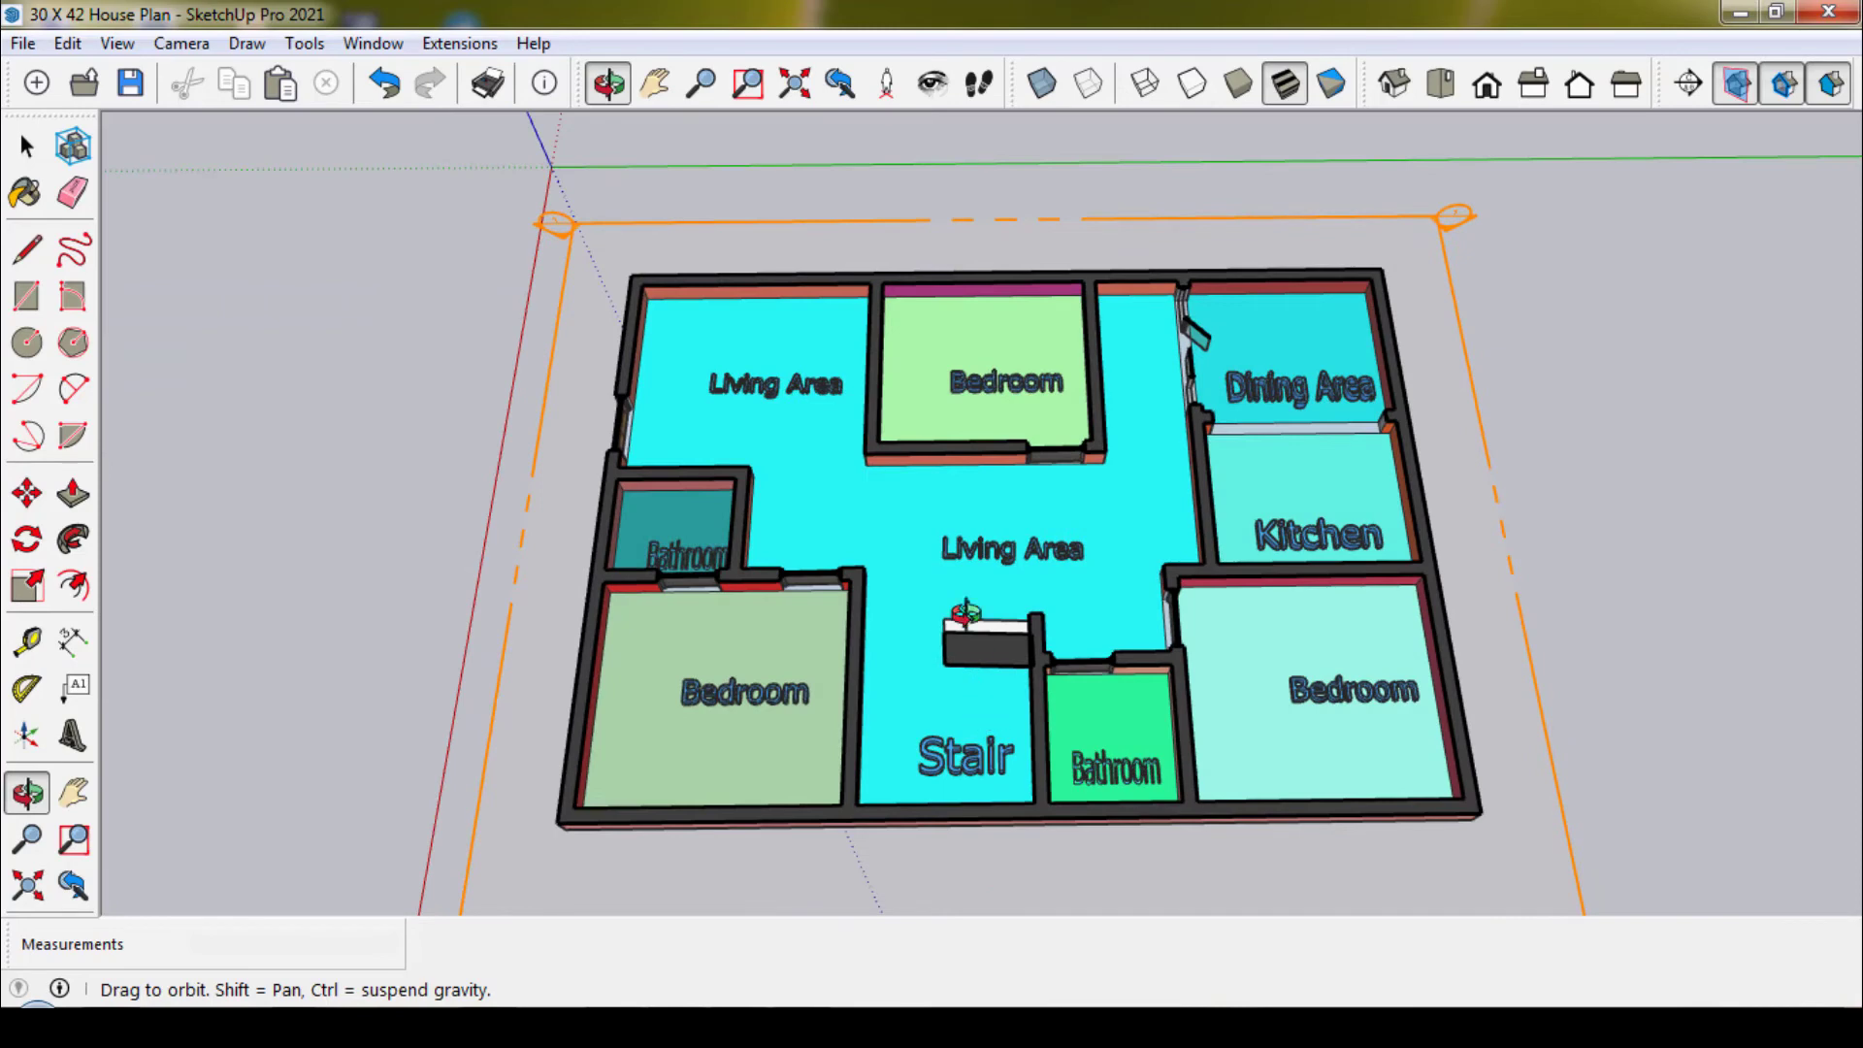
left_click_drag(965, 613, 960, 745)
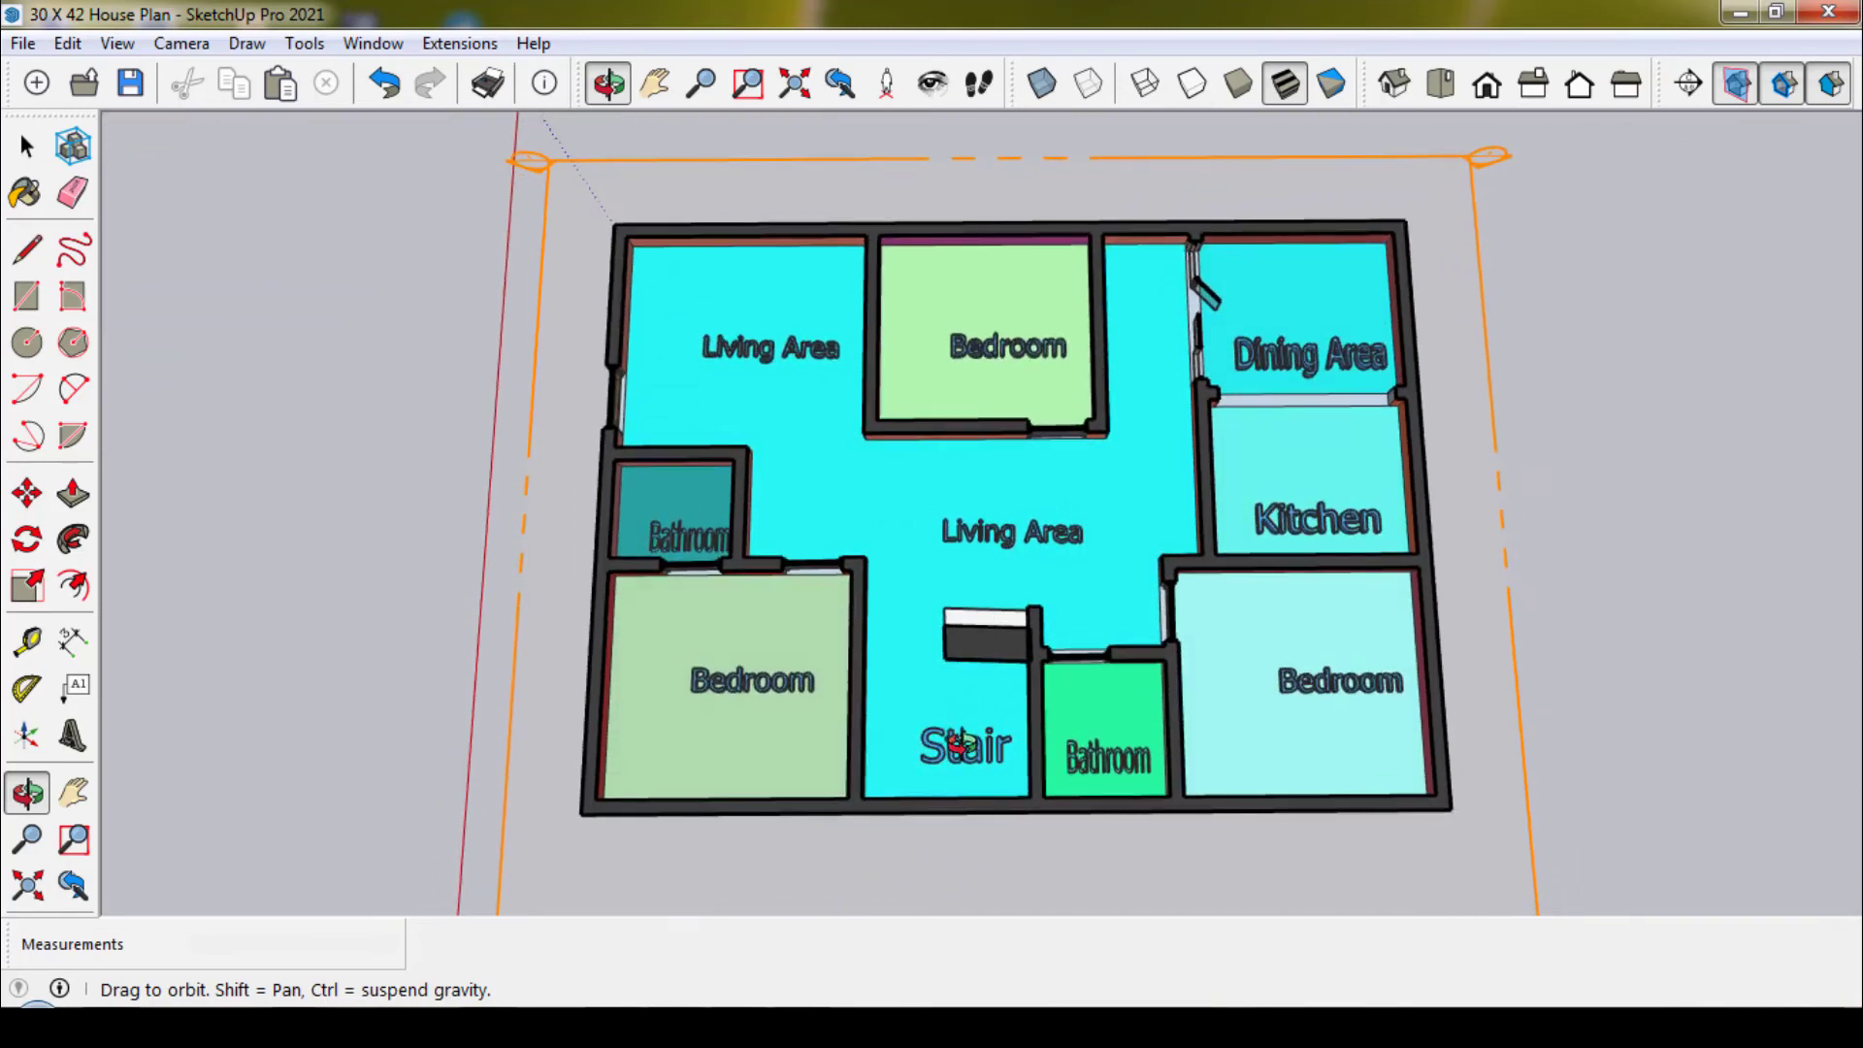
scroll(1067, 438, "up", 2)
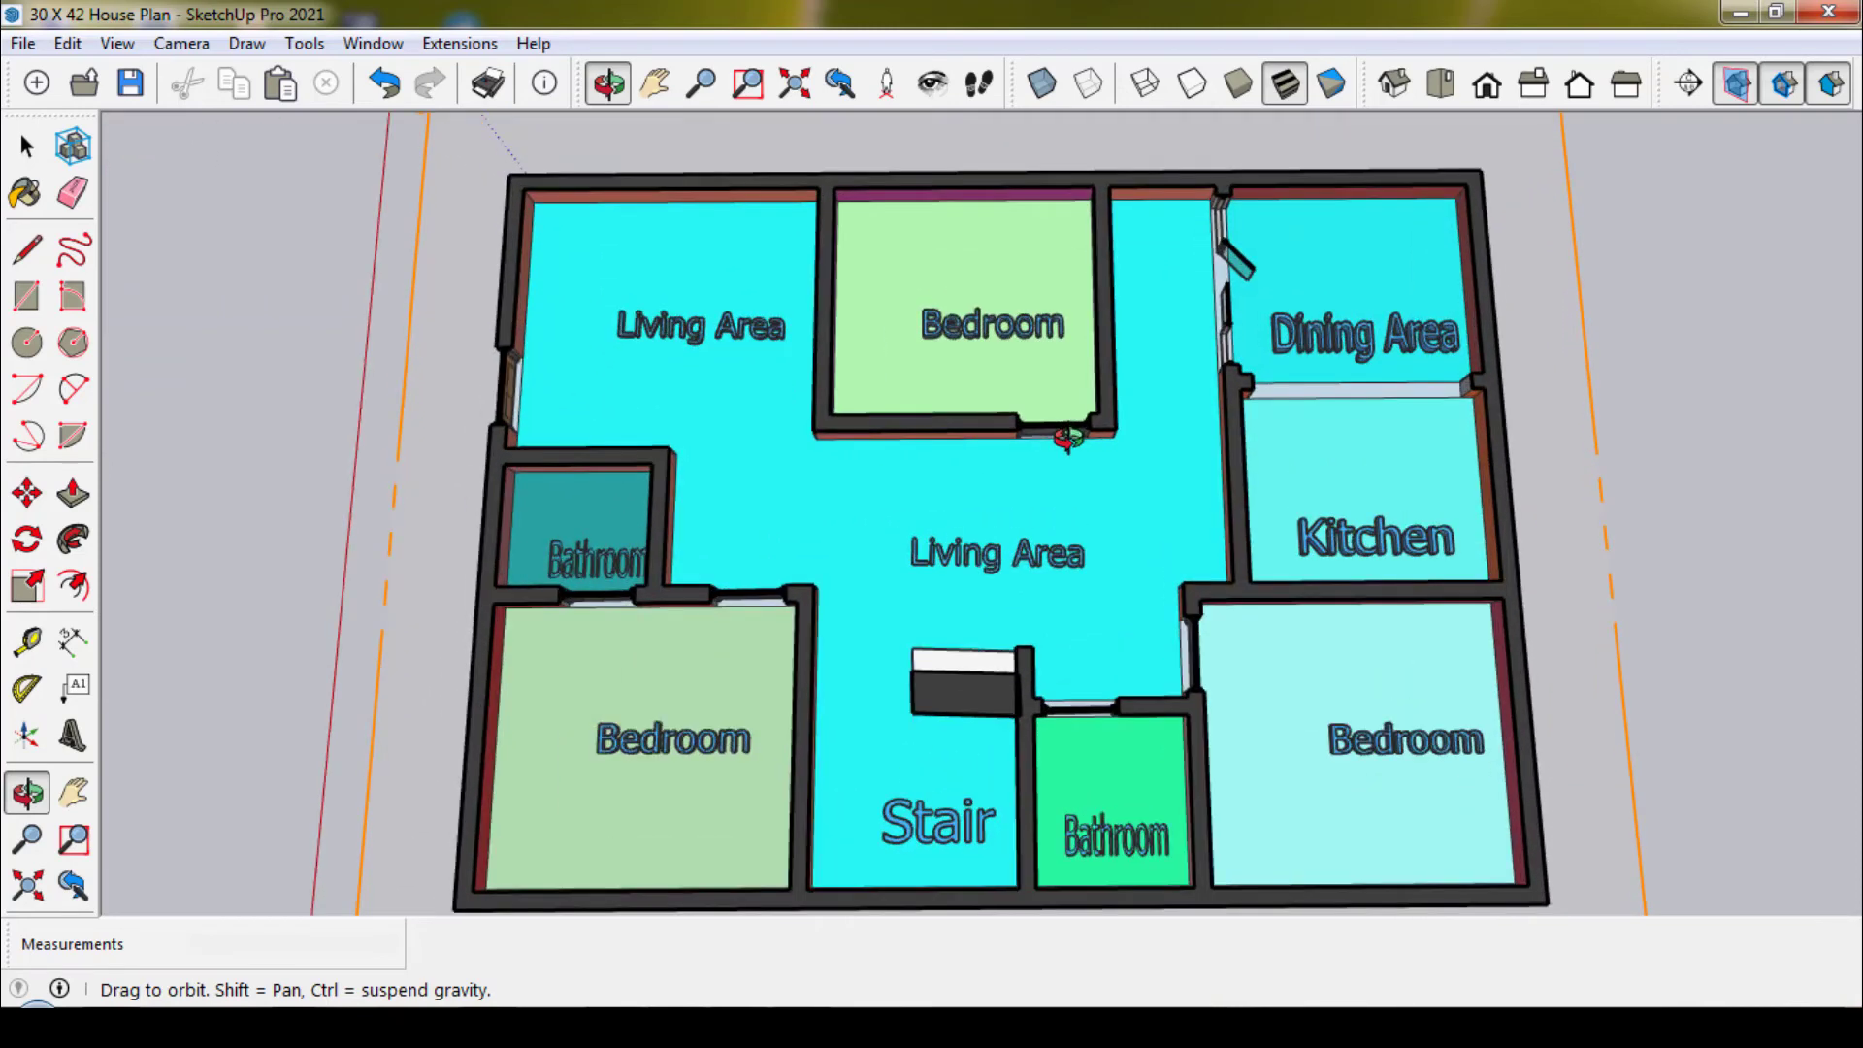
scroll(1067, 439, "up", 1)
scroll(1070, 439, "up", 1)
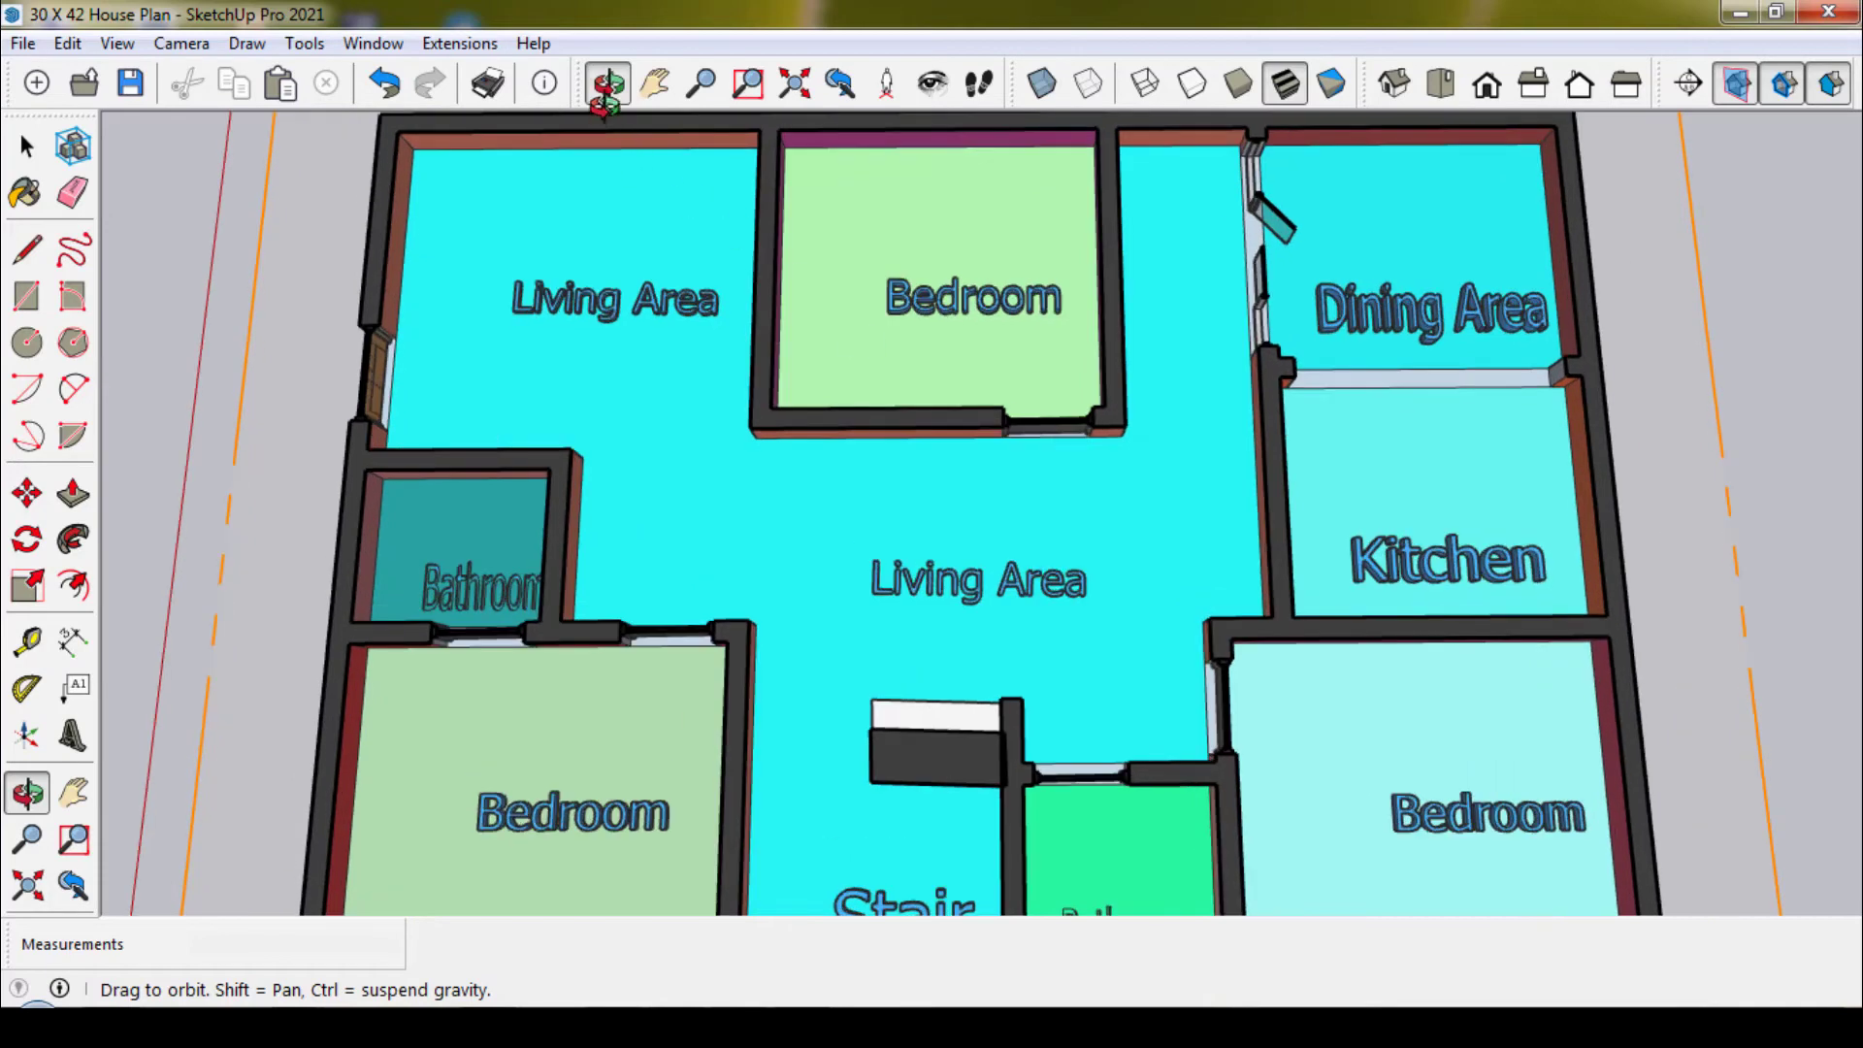
left_click_drag(818, 243, 773, 335)
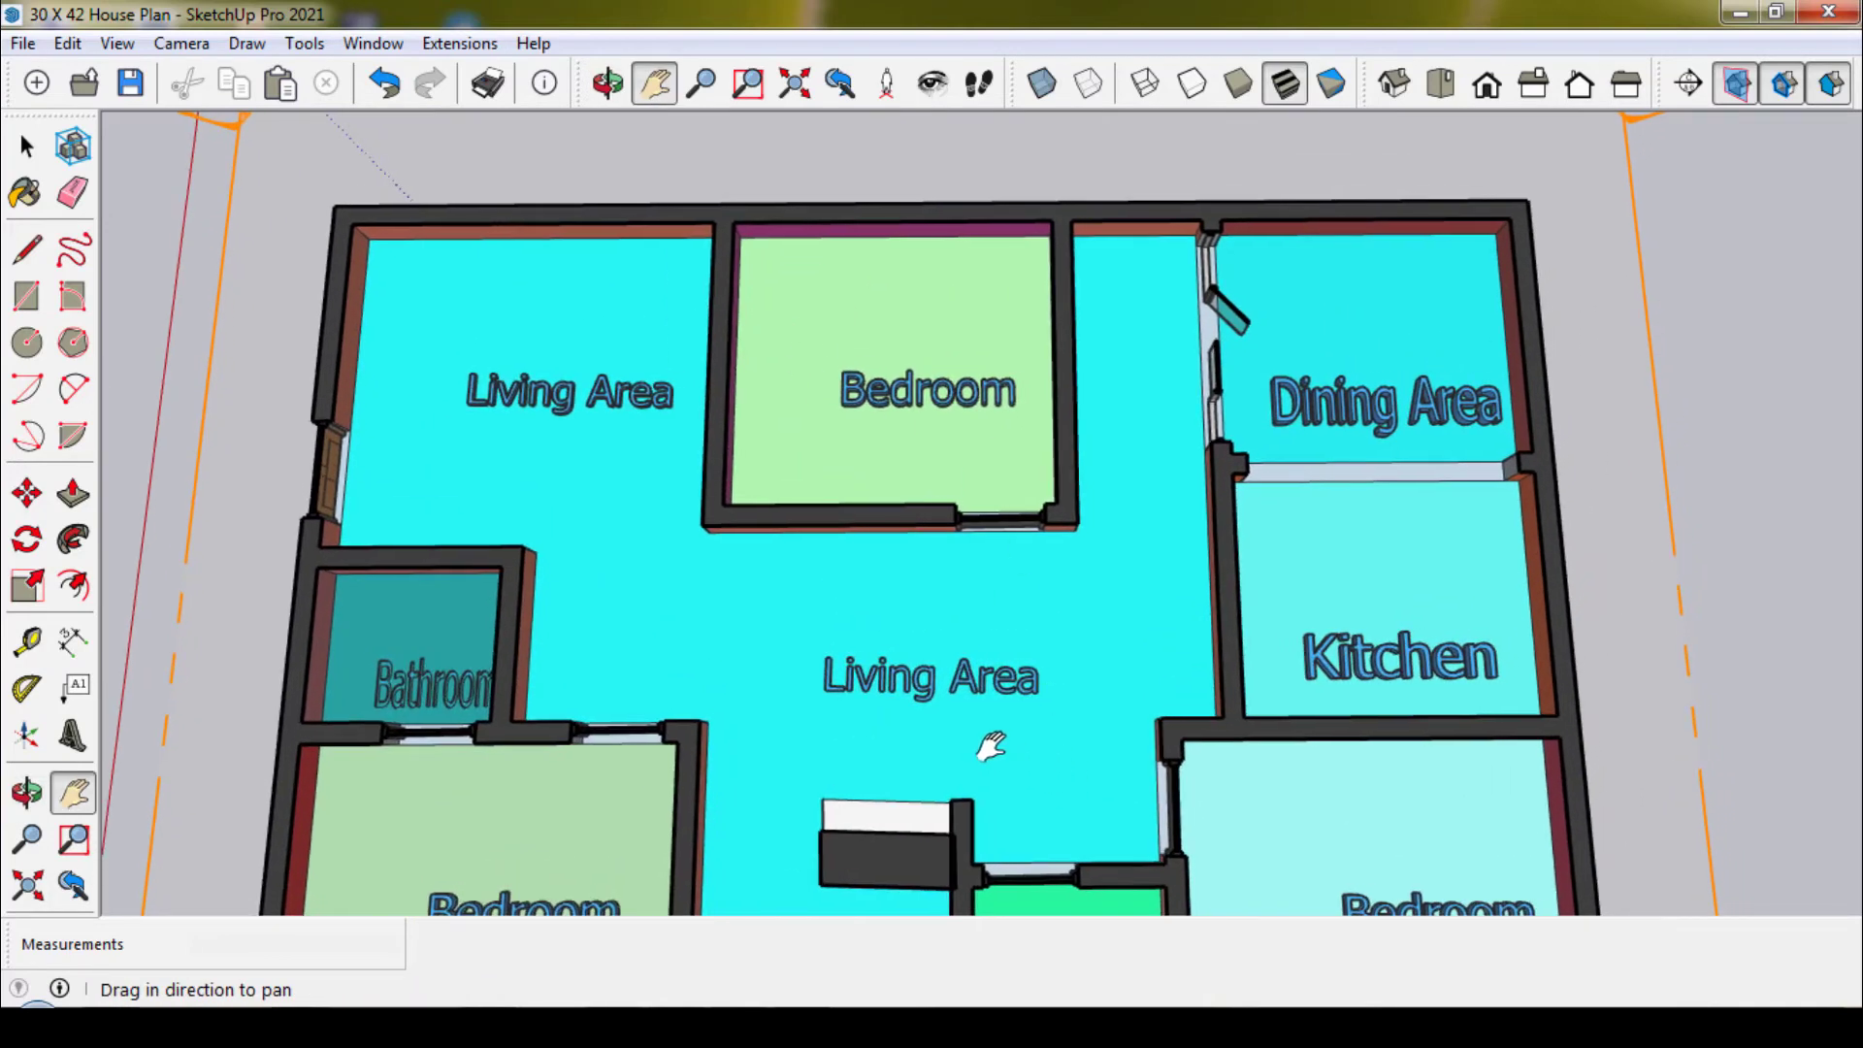
left_click_drag(990, 745, 1009, 611)
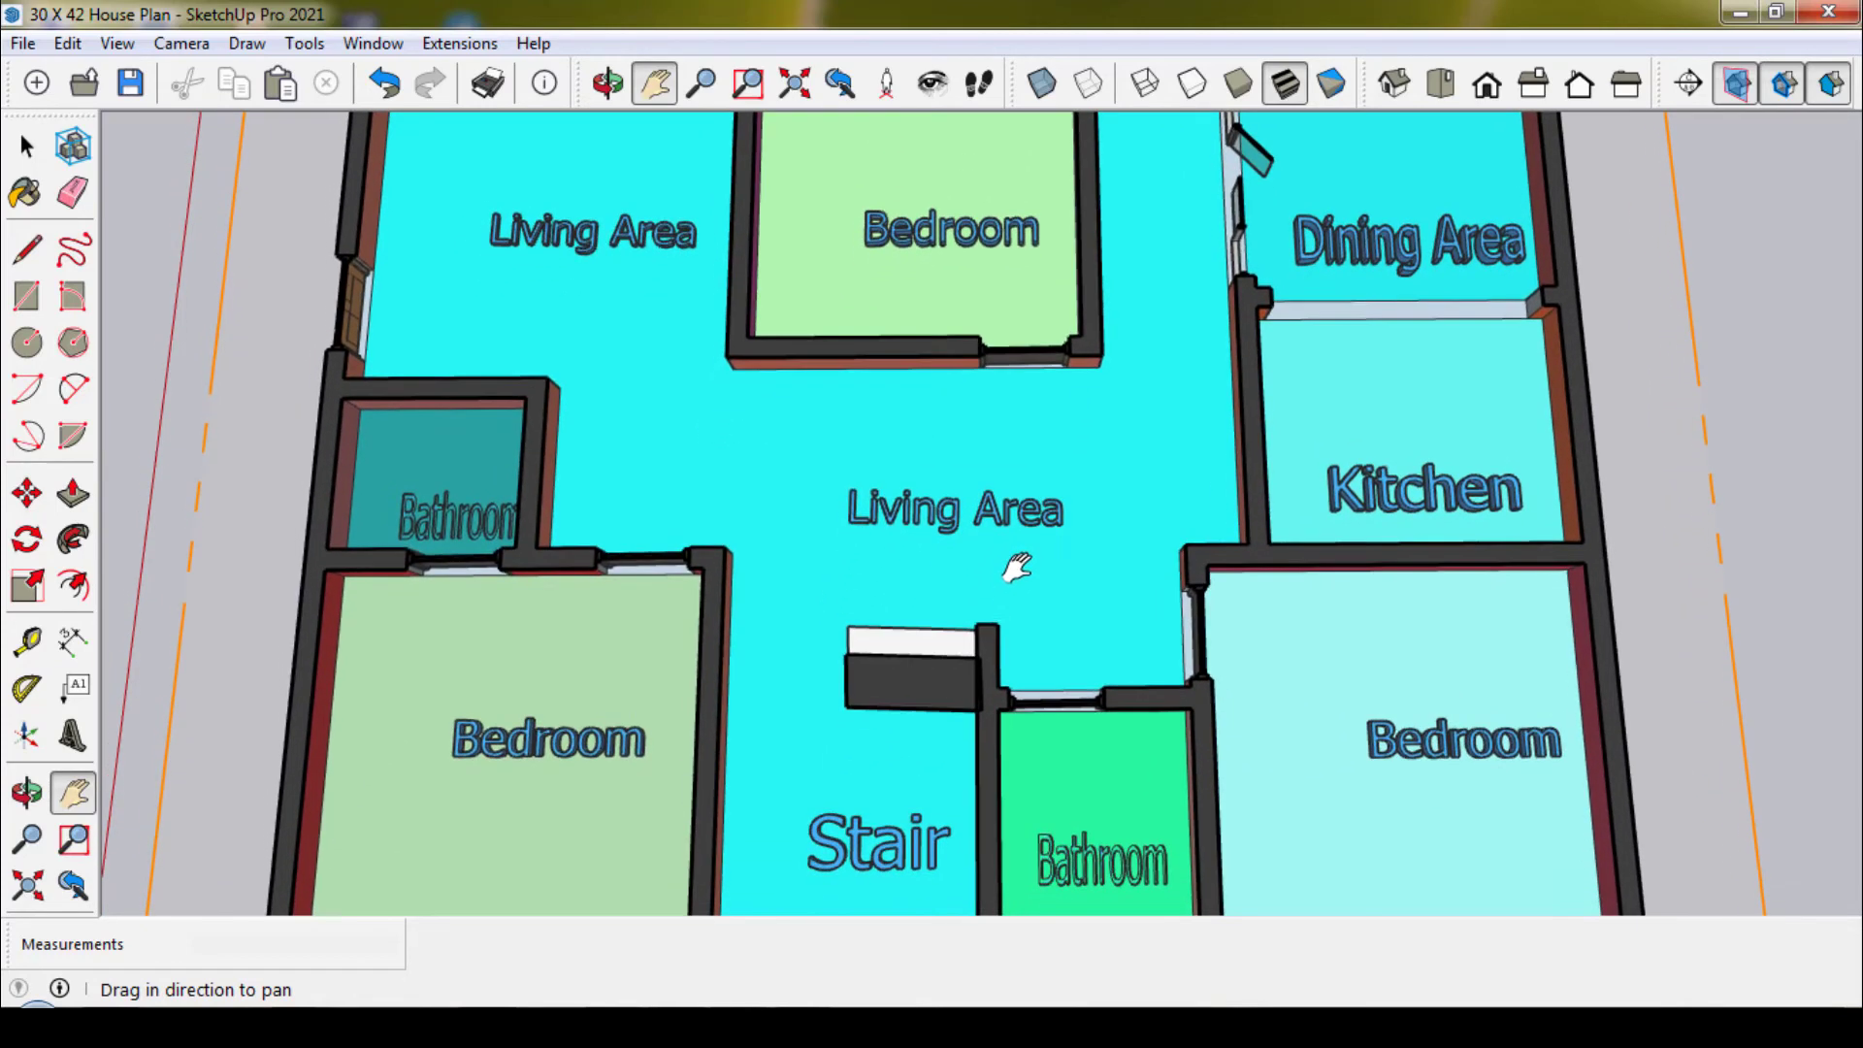
left_click_drag(968, 752, 1002, 689)
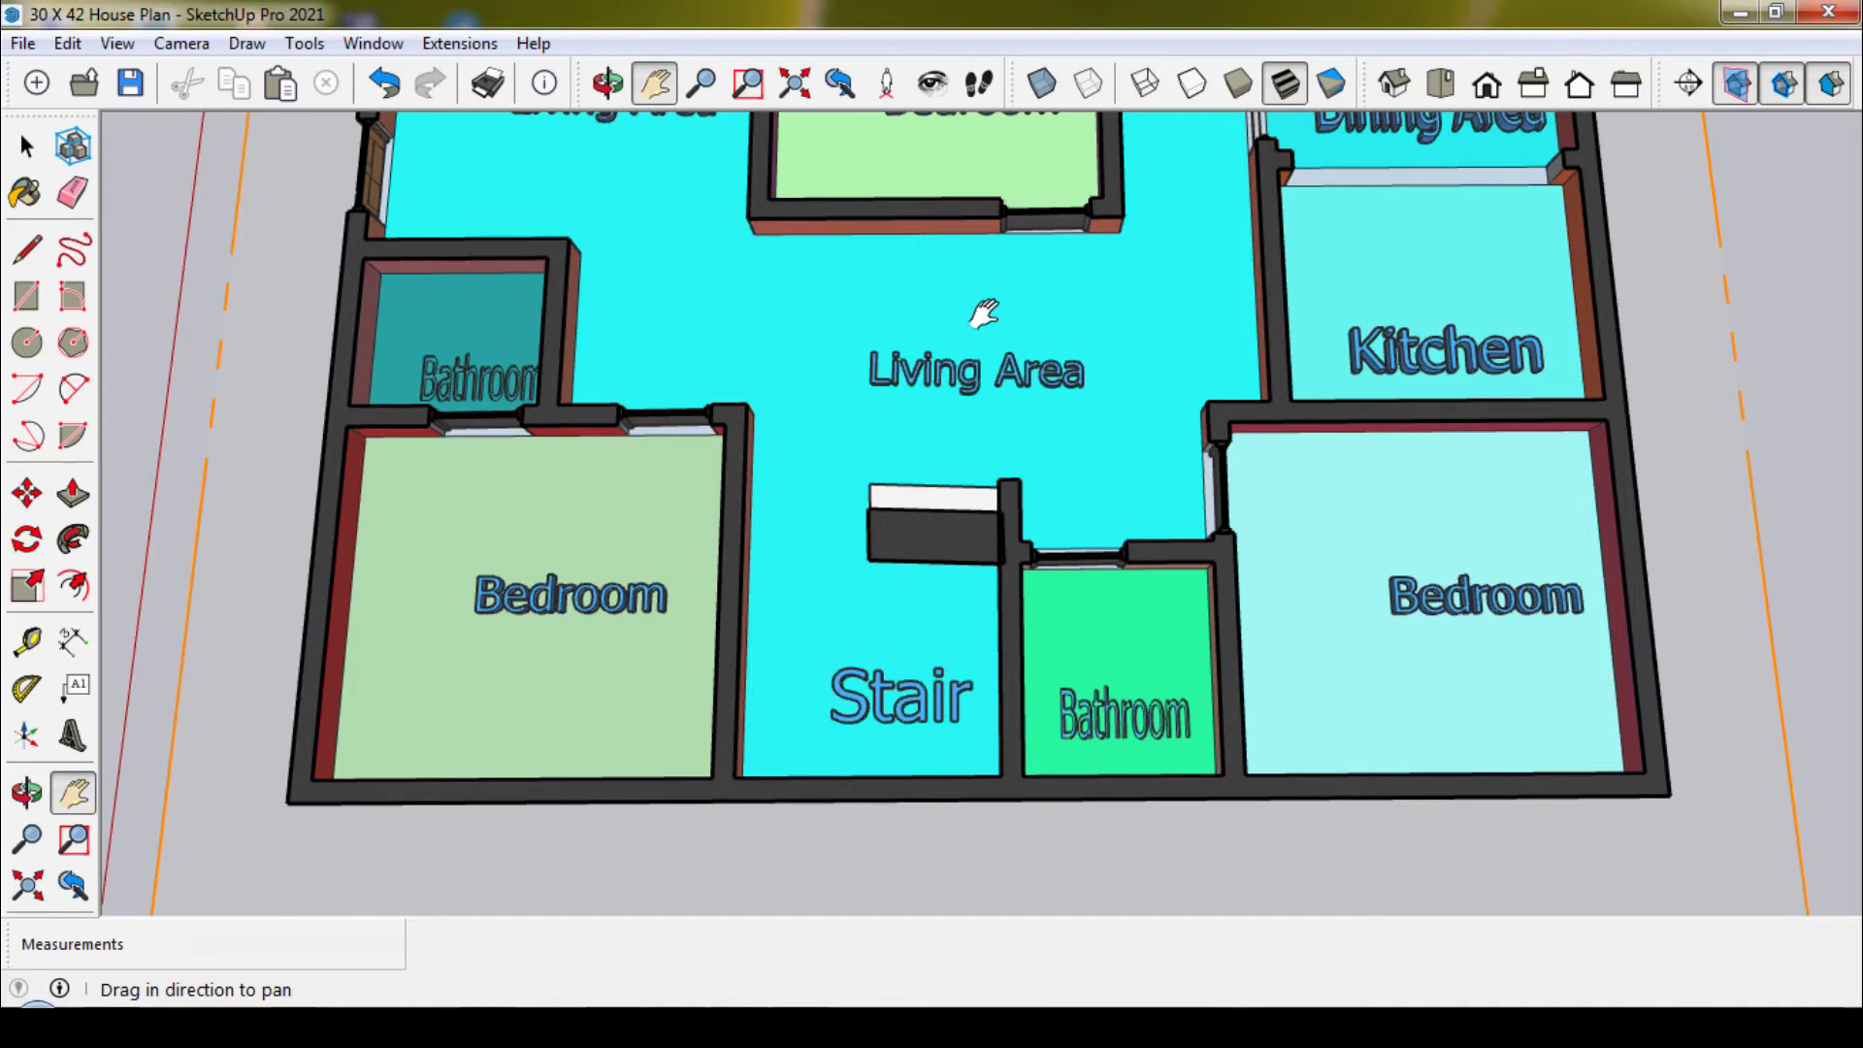
left_click_drag(985, 312, 970, 454)
scroll(1013, 439, "down", 2)
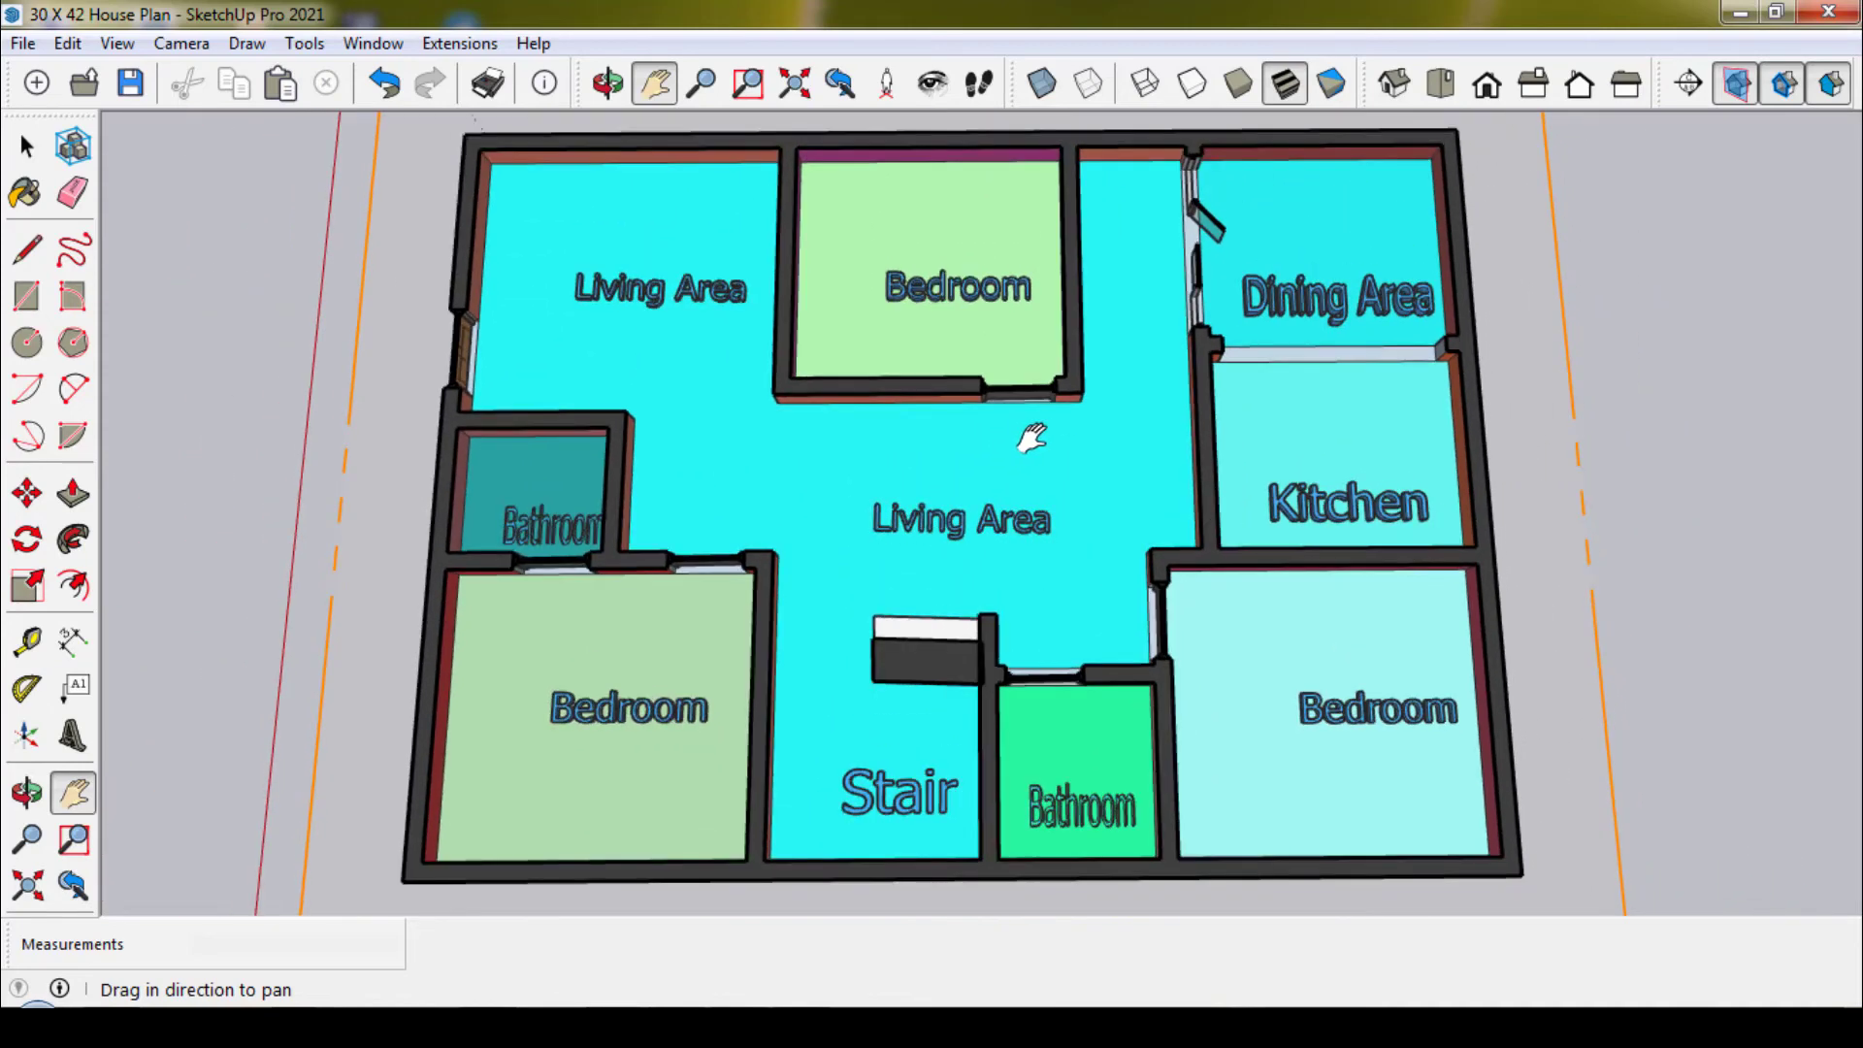
scroll(1081, 529, "down", 1)
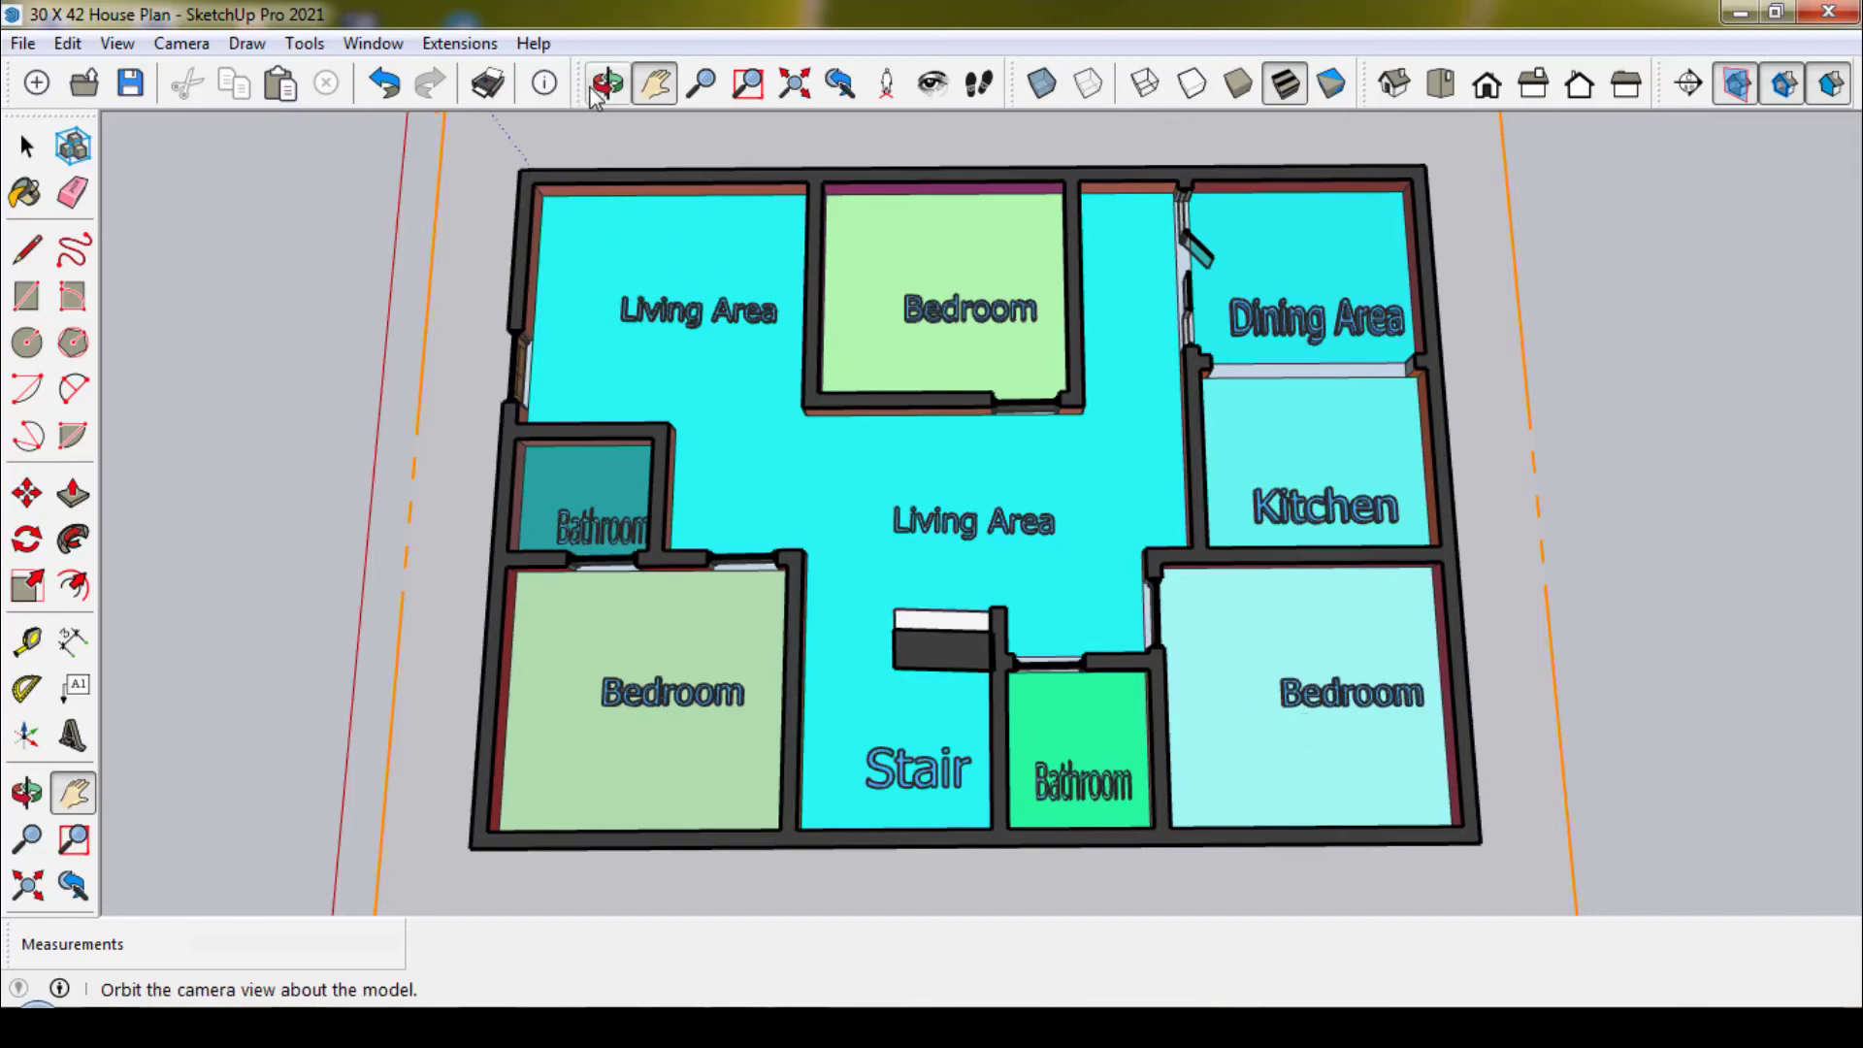
Raise the section plane above the walls and erase it.
mouse_move(817, 804)
left_mouse_down()
mouse_move(847, 437)
mouse_move(748, 602)
mouse_move(720, 535)
left_mouse_up()
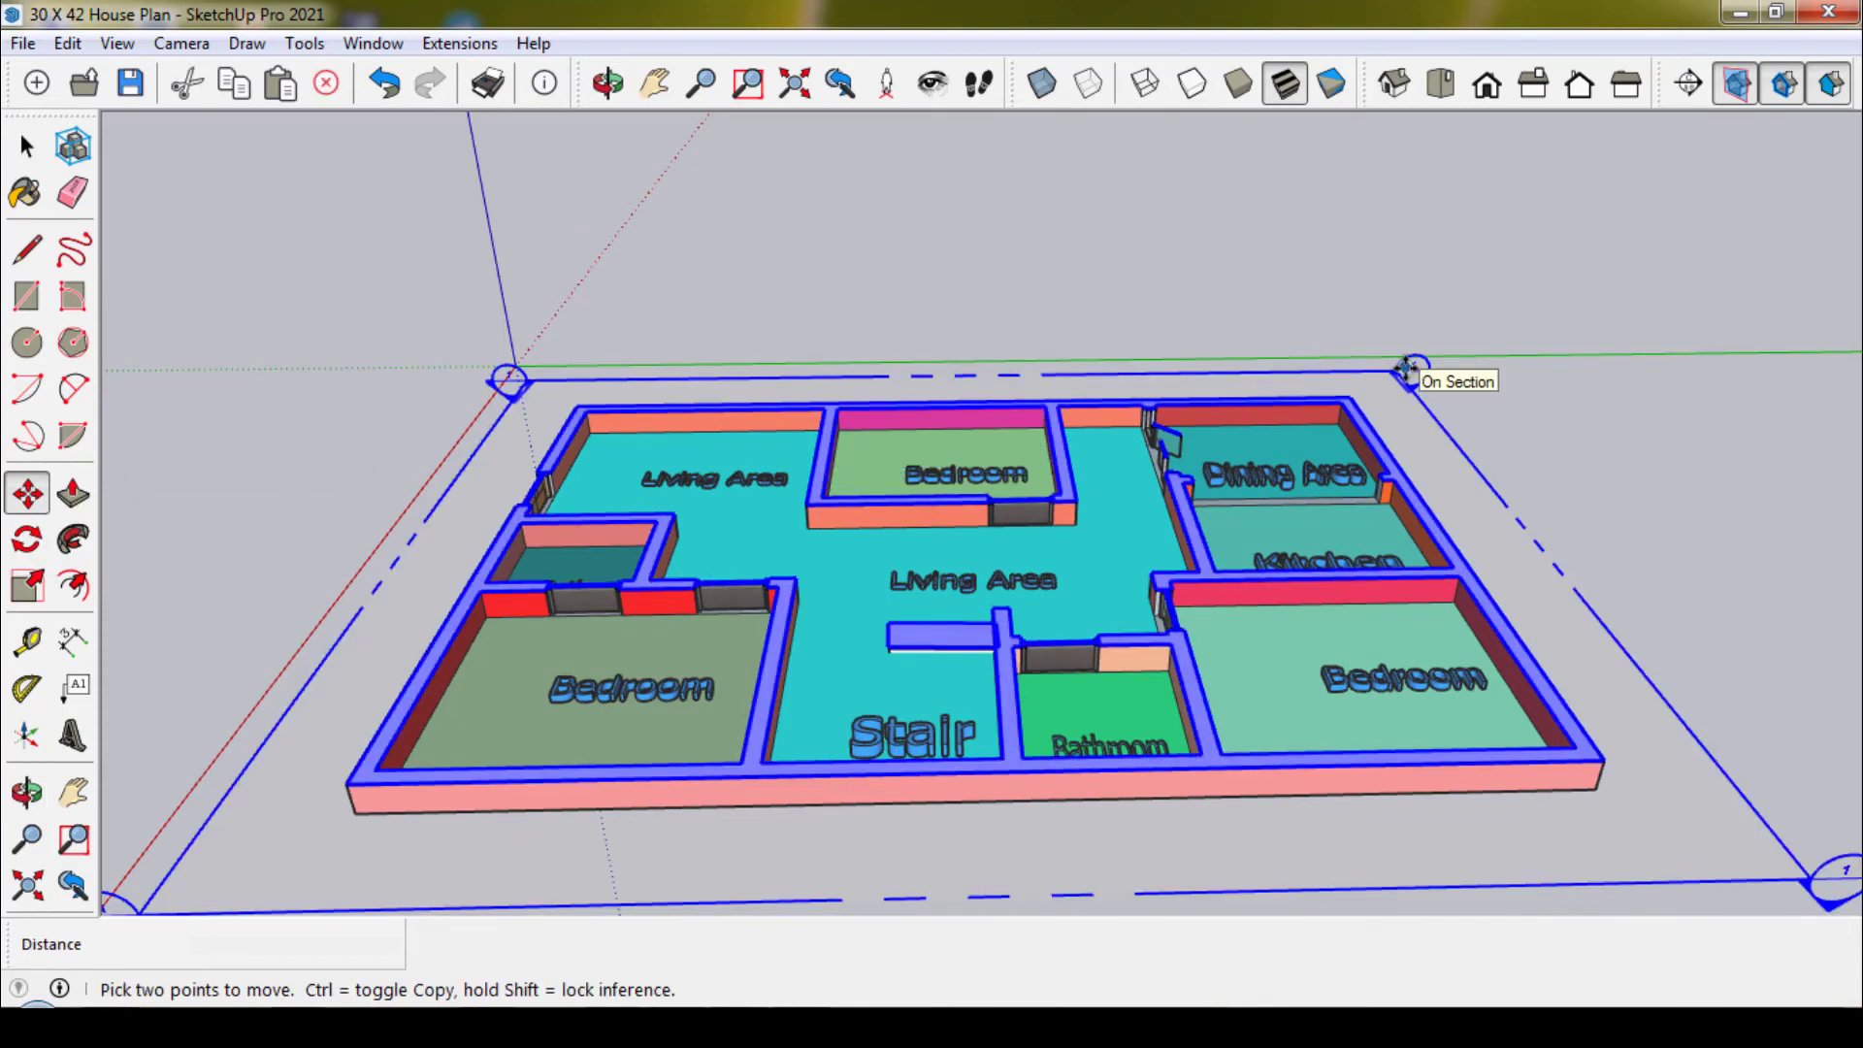
left_click(1409, 369)
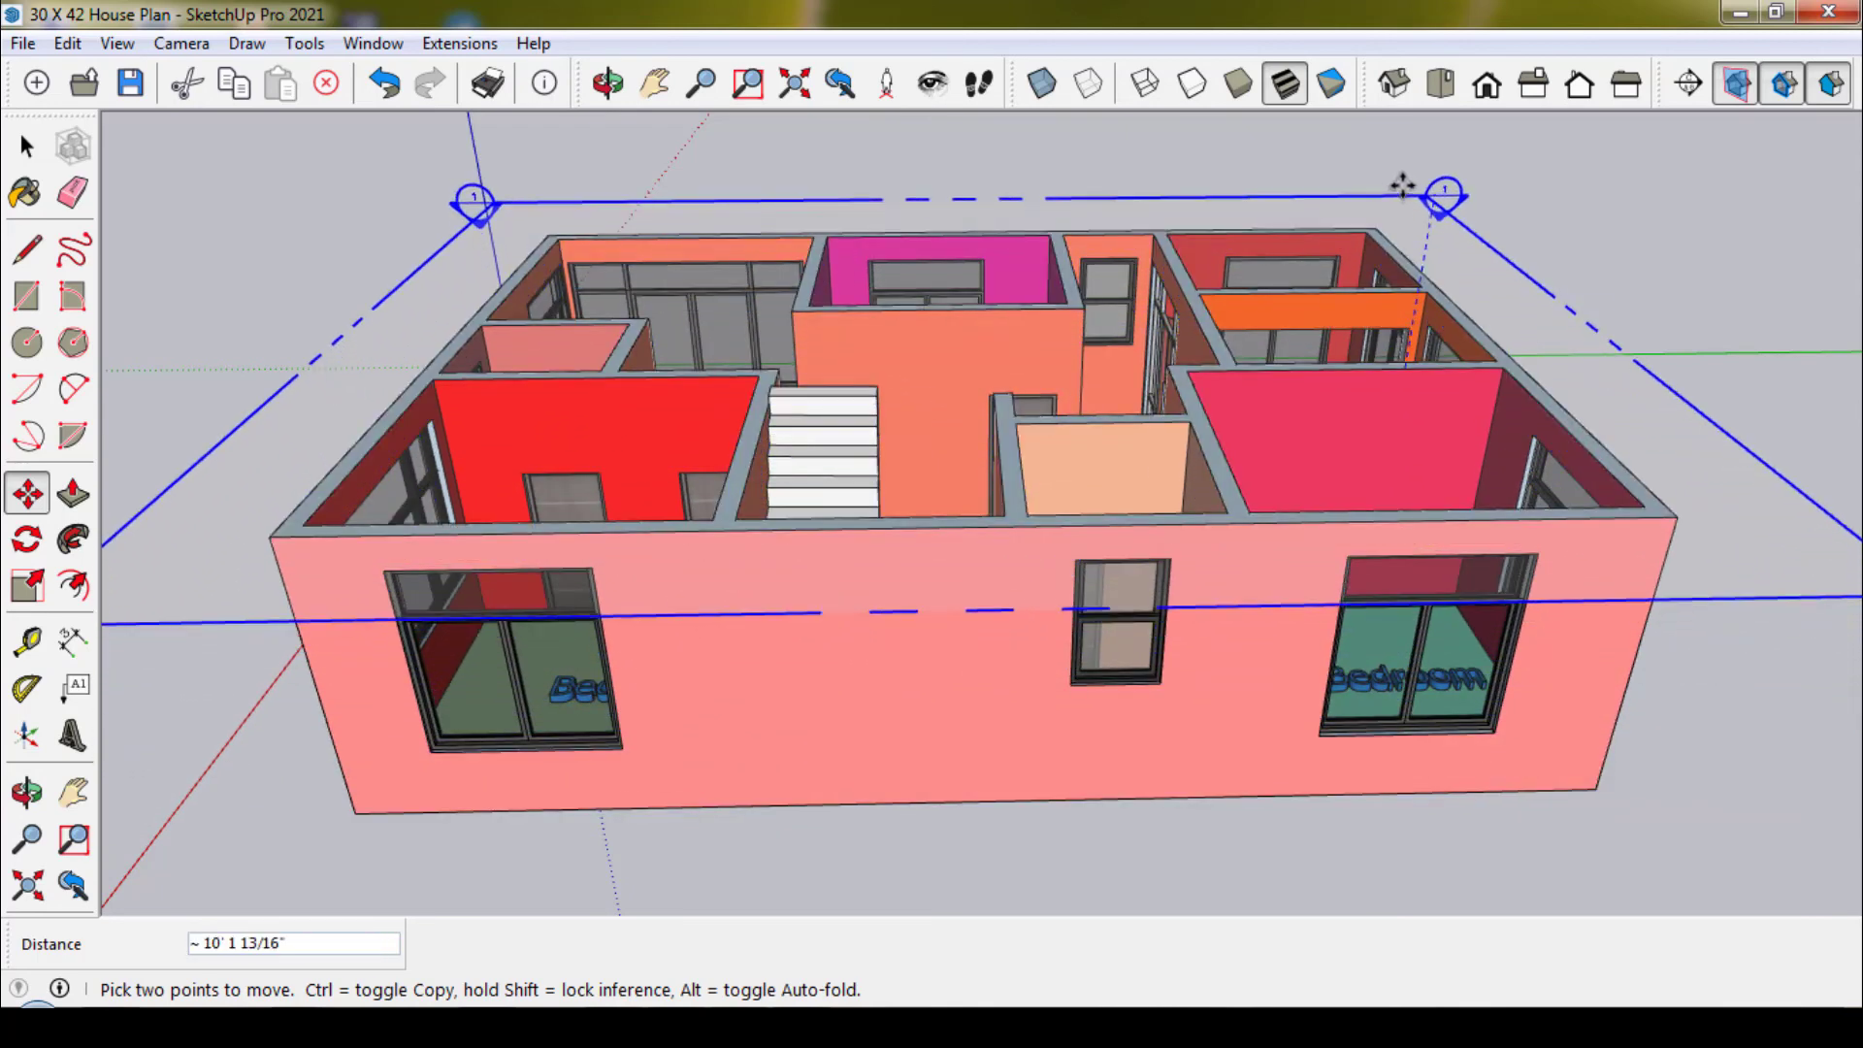
left_click(1410, 180)
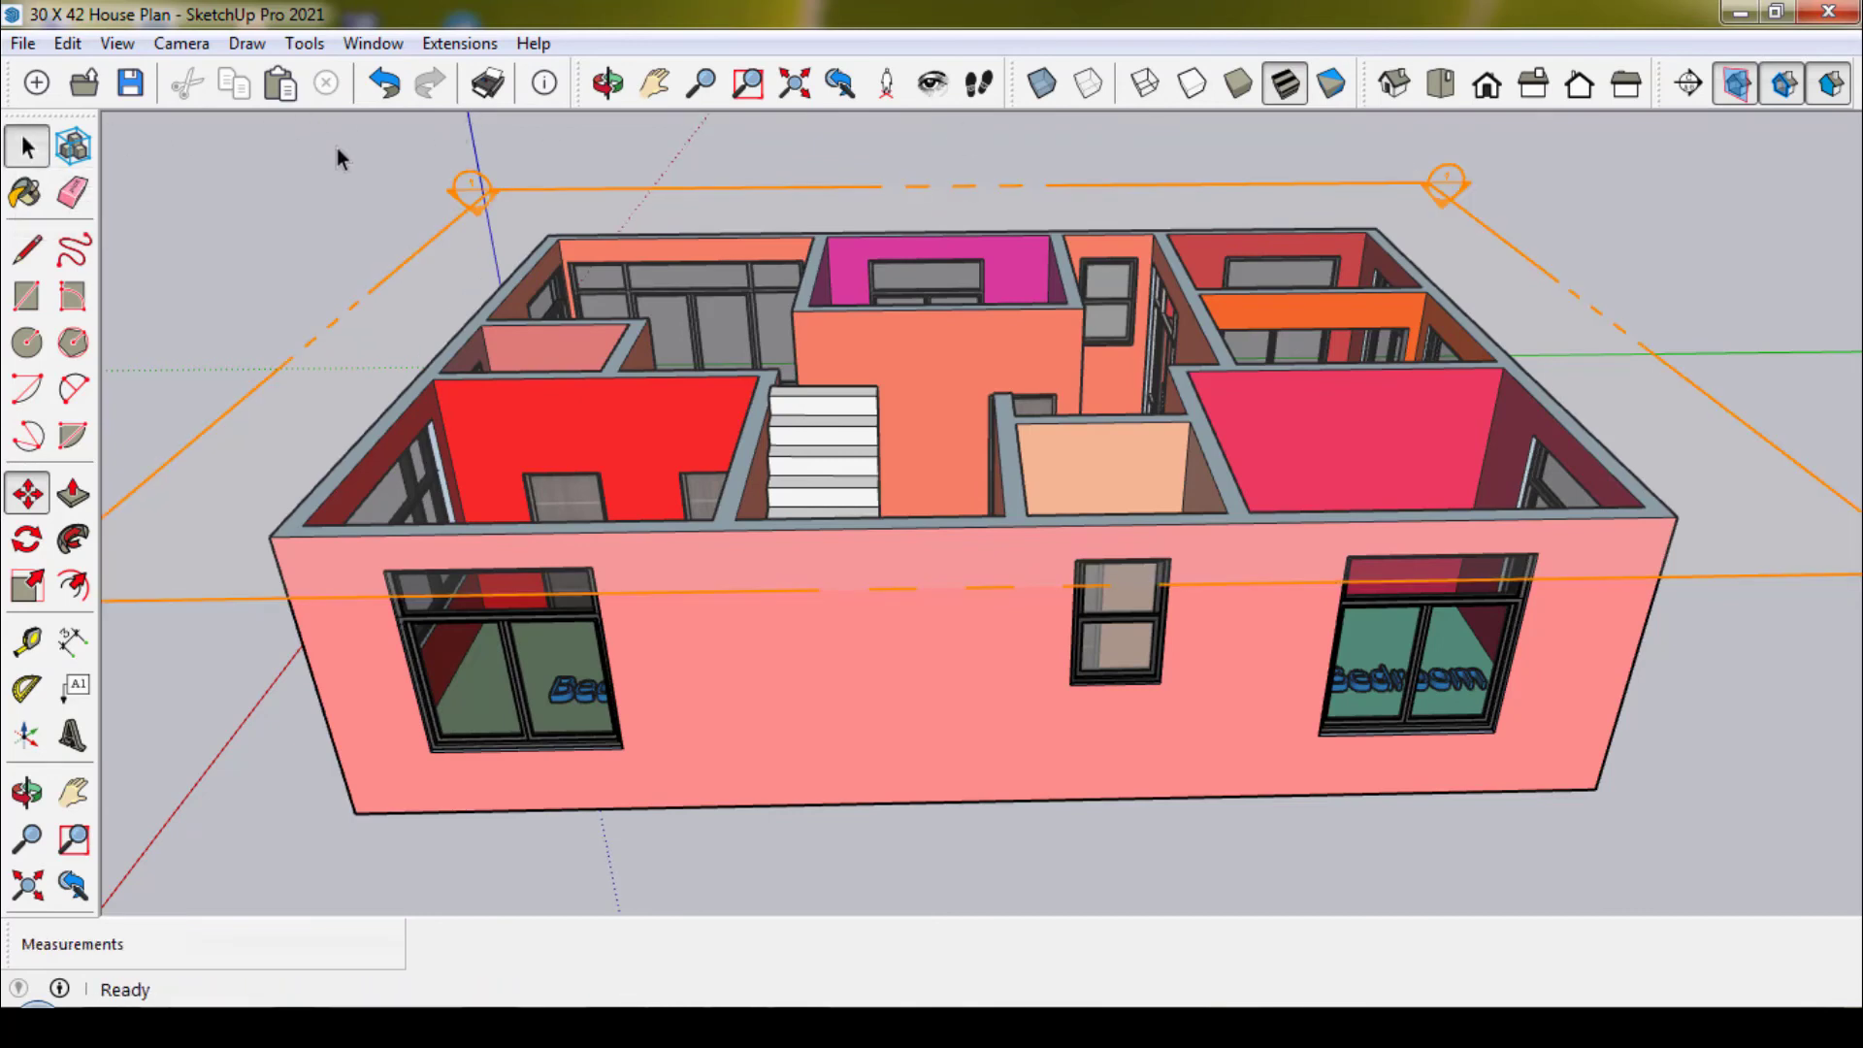
right_click(466, 201)
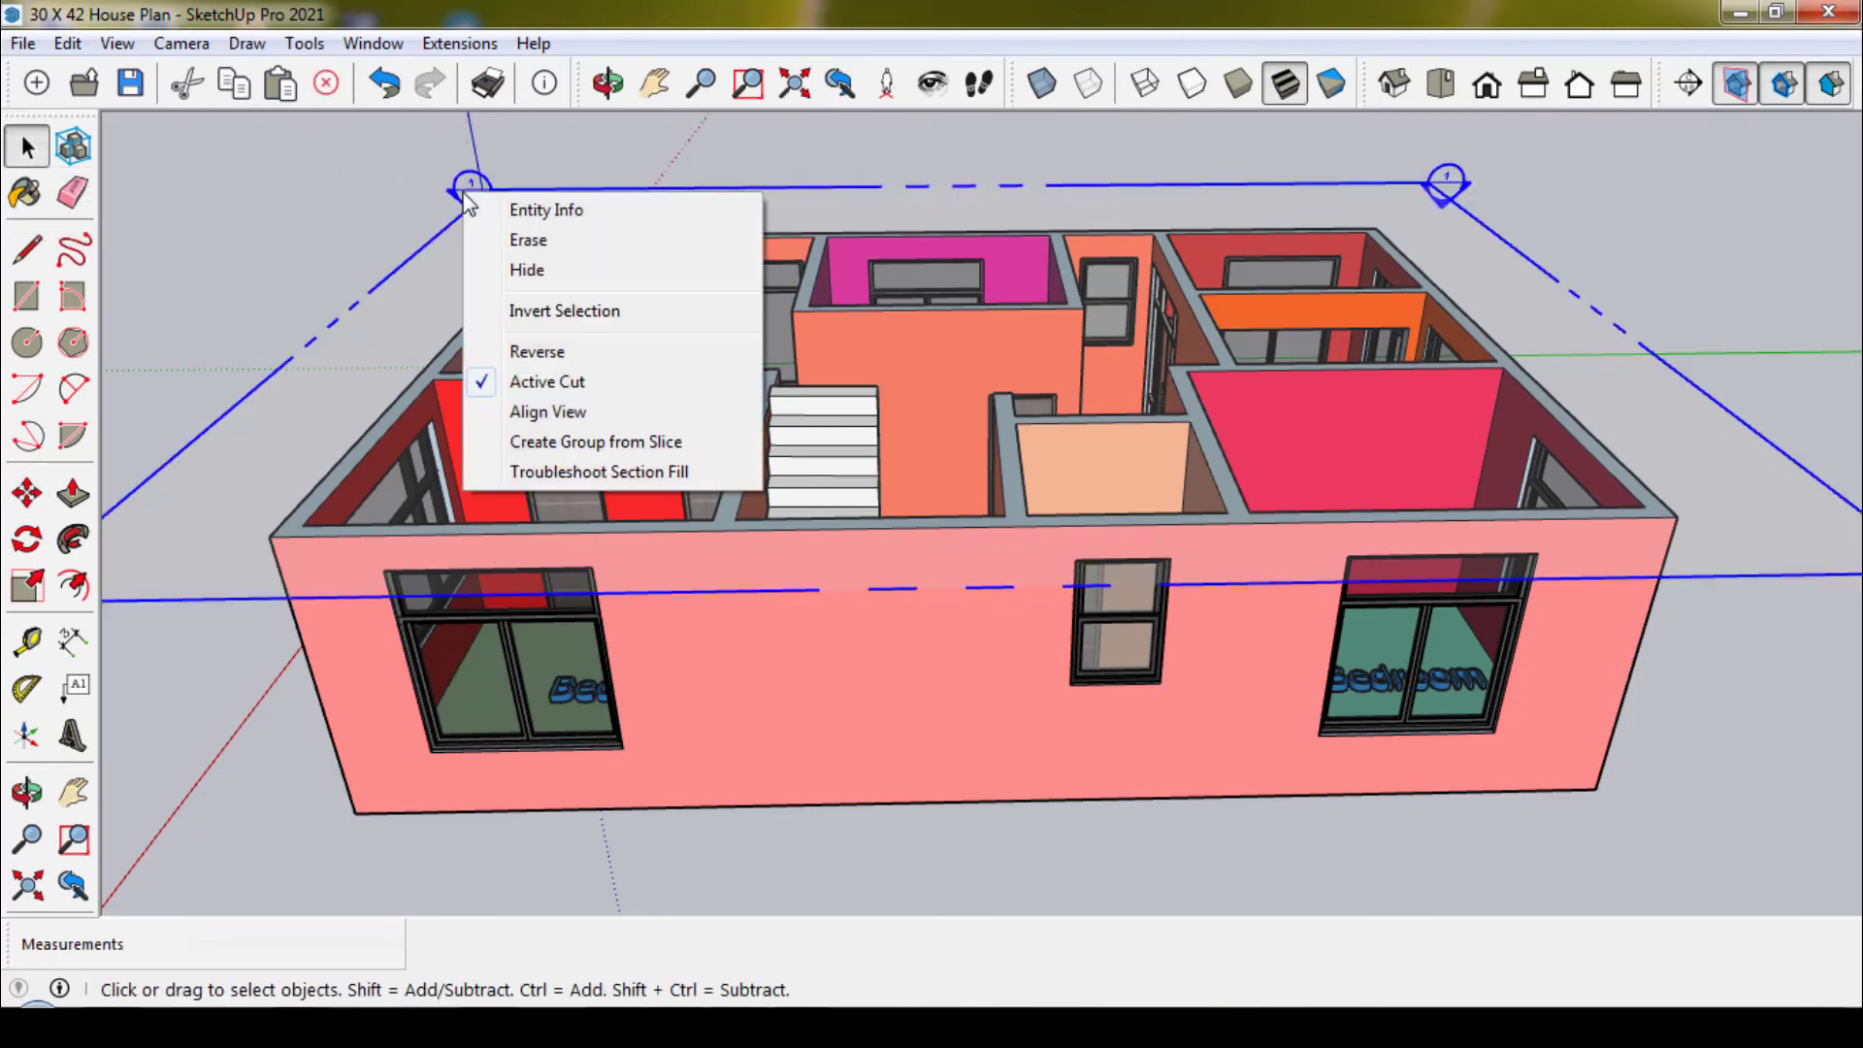
left_click(528, 239)
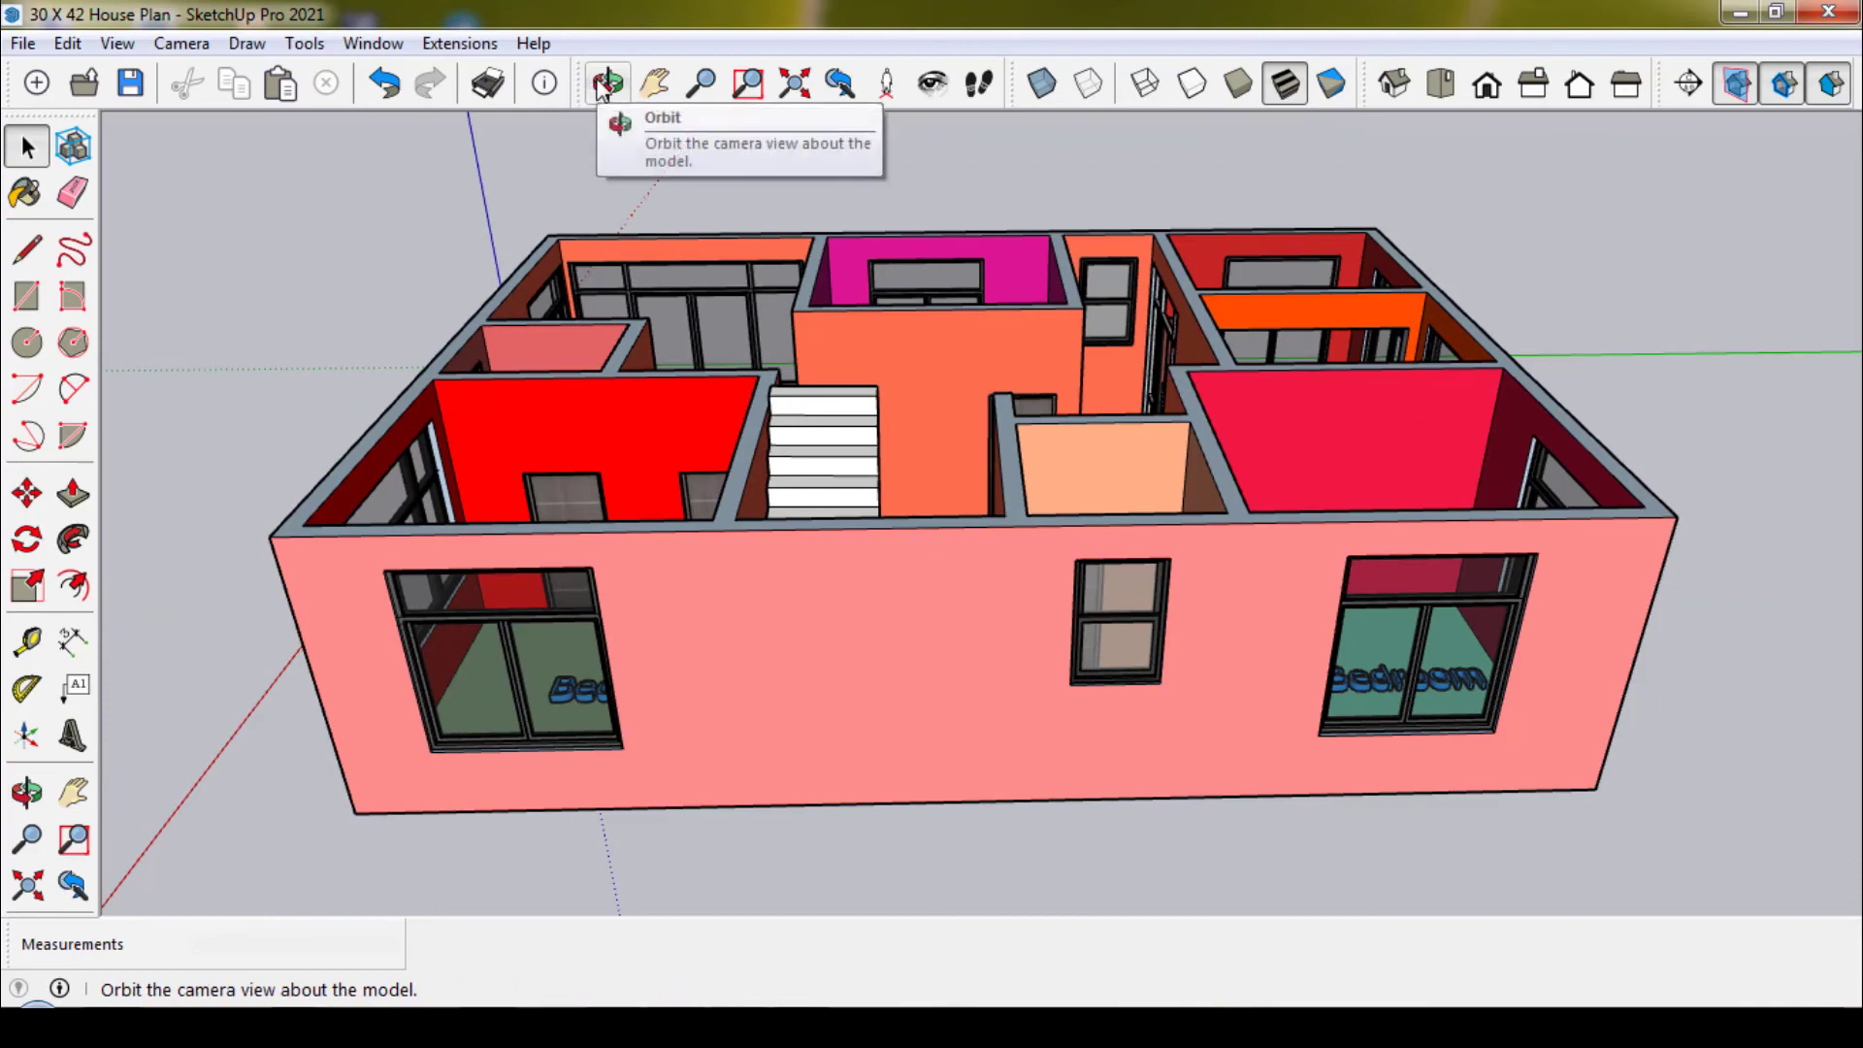
Orbit the uncut house to a high corner view overlooking the stairs.
mouse_move(356, 514)
left_mouse_down()
mouse_move(952, 621)
mouse_move(1460, 391)
mouse_move(1504, 435)
left_mouse_up()
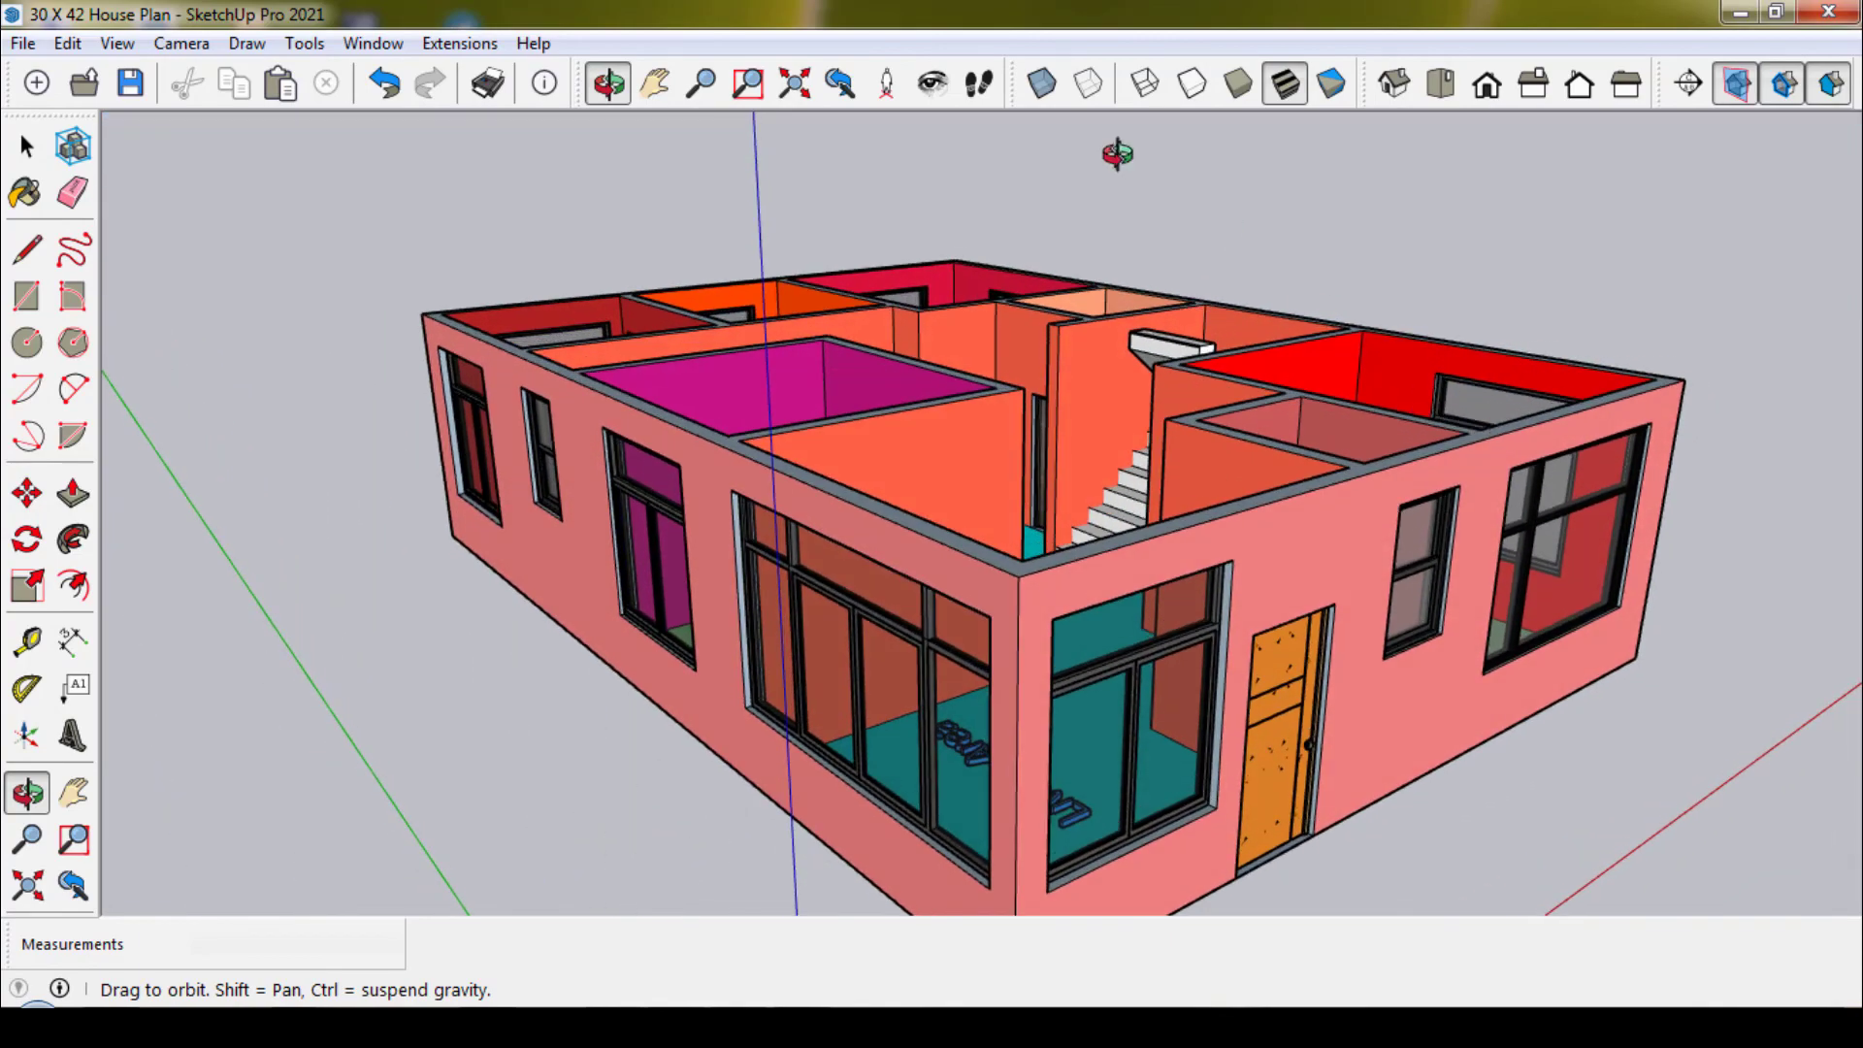
left_click_drag(943, 646, 960, 477)
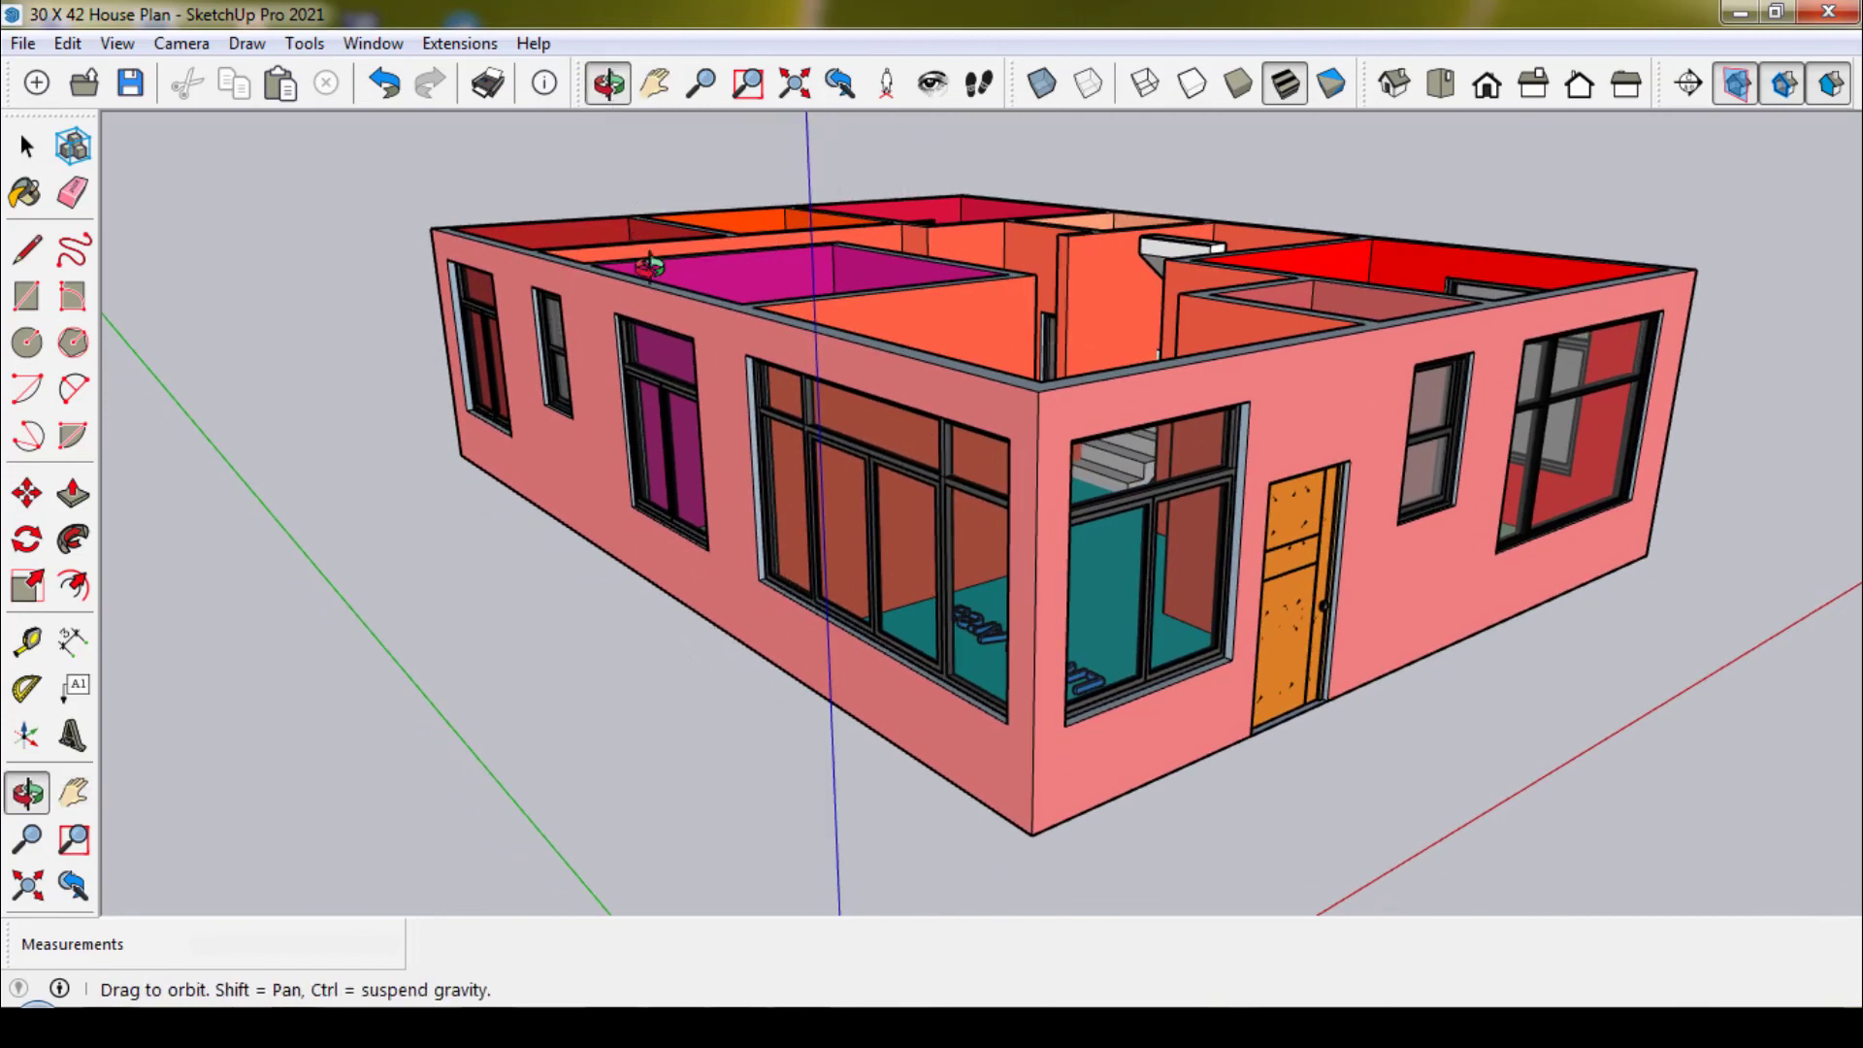
left_click_drag(711, 308, 827, 382)
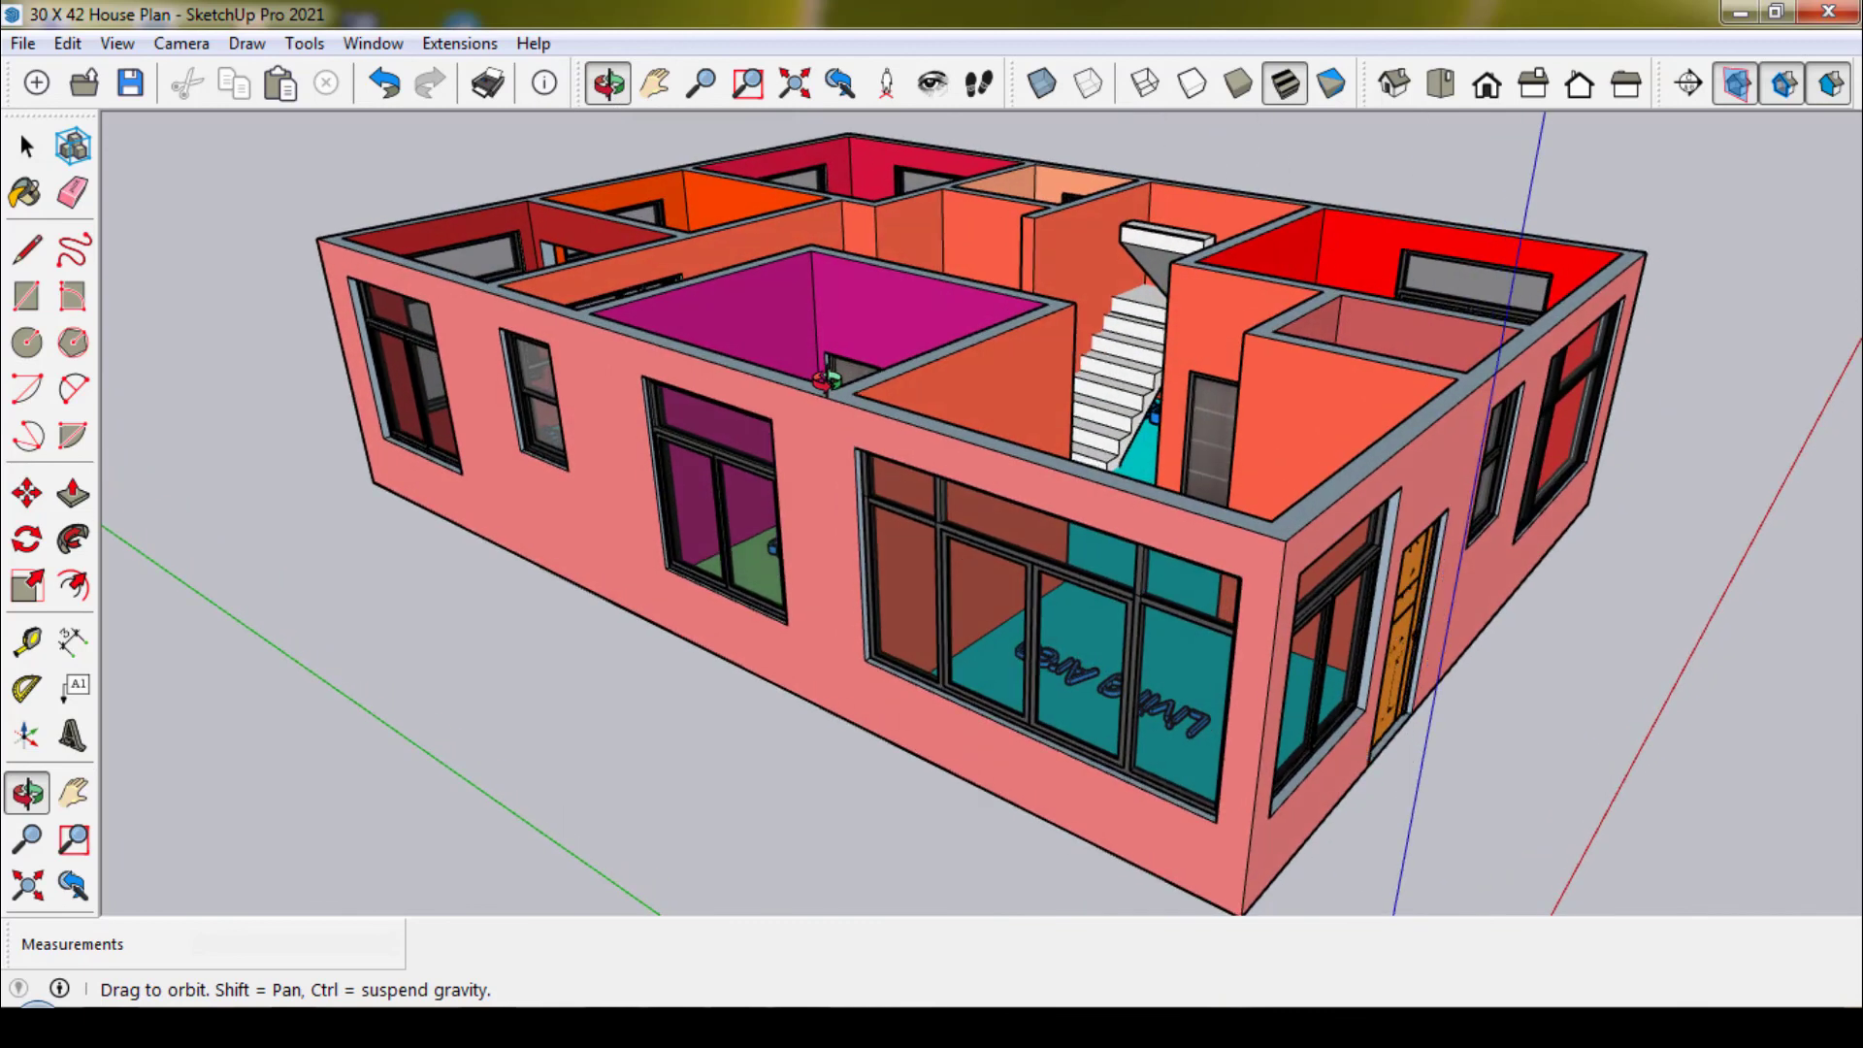